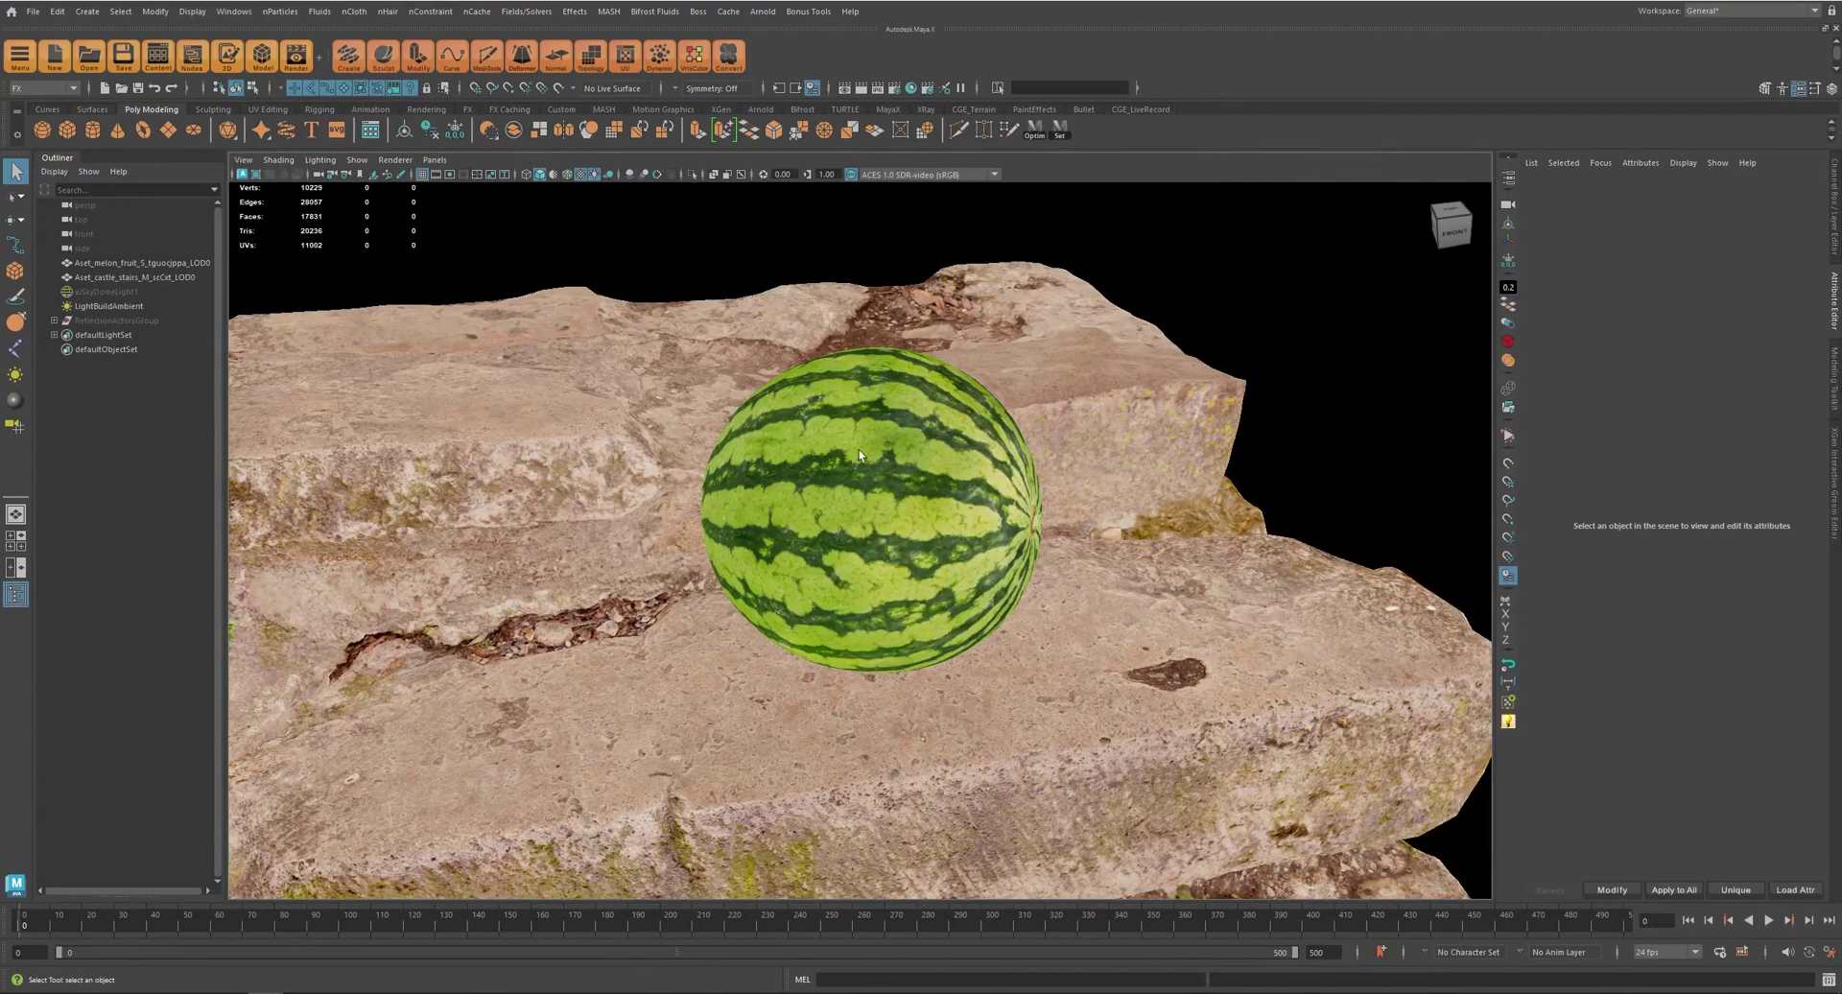
- Render the watermelon-and-stairs scene in Arnold RenderView as a reference, and close the render window
mouse_move(913, 454)
left_mouse_down("alt")
mouse_move(916, 512)
mouse_move(937, 485)
mouse_move(917, 474)
left_mouse_up("alt")
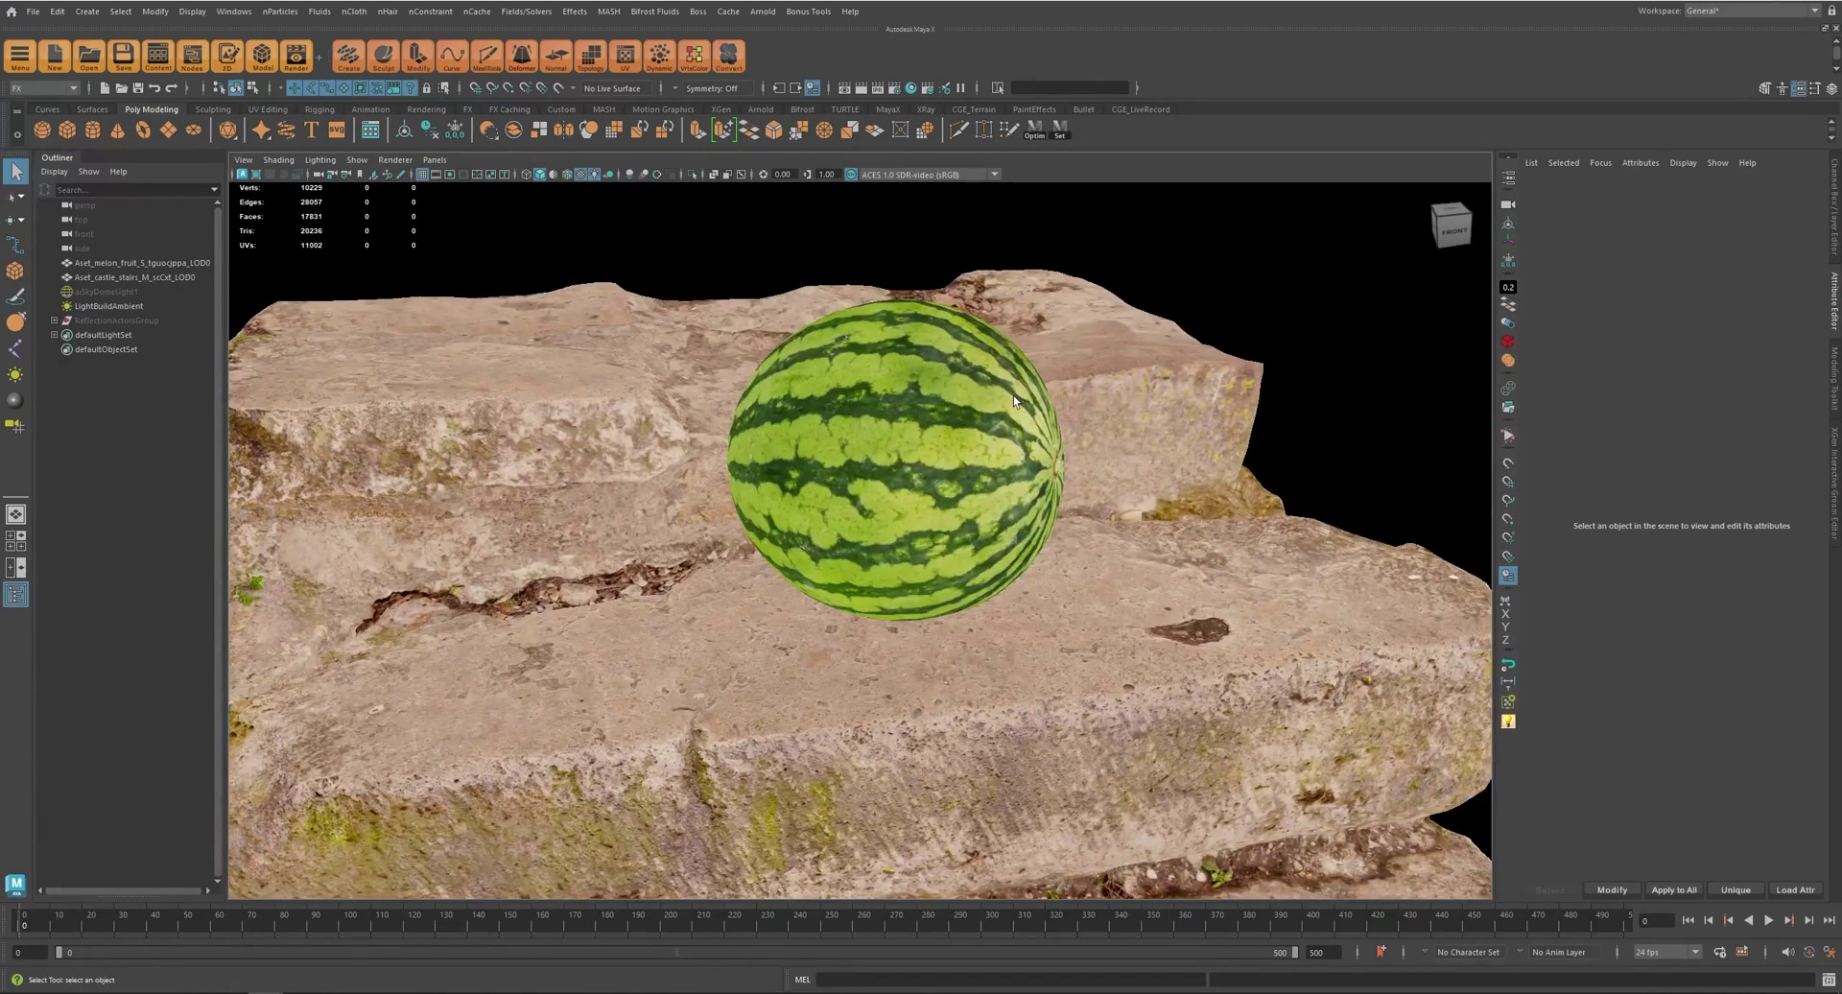
mouse_move(1014, 397)
left_mouse_down("alt")
mouse_move(984, 407)
mouse_move(1009, 403)
left_mouse_up("alt")
right_click_drag(1009, 403, 1050, 411, "alt")
left_click(292, 69)
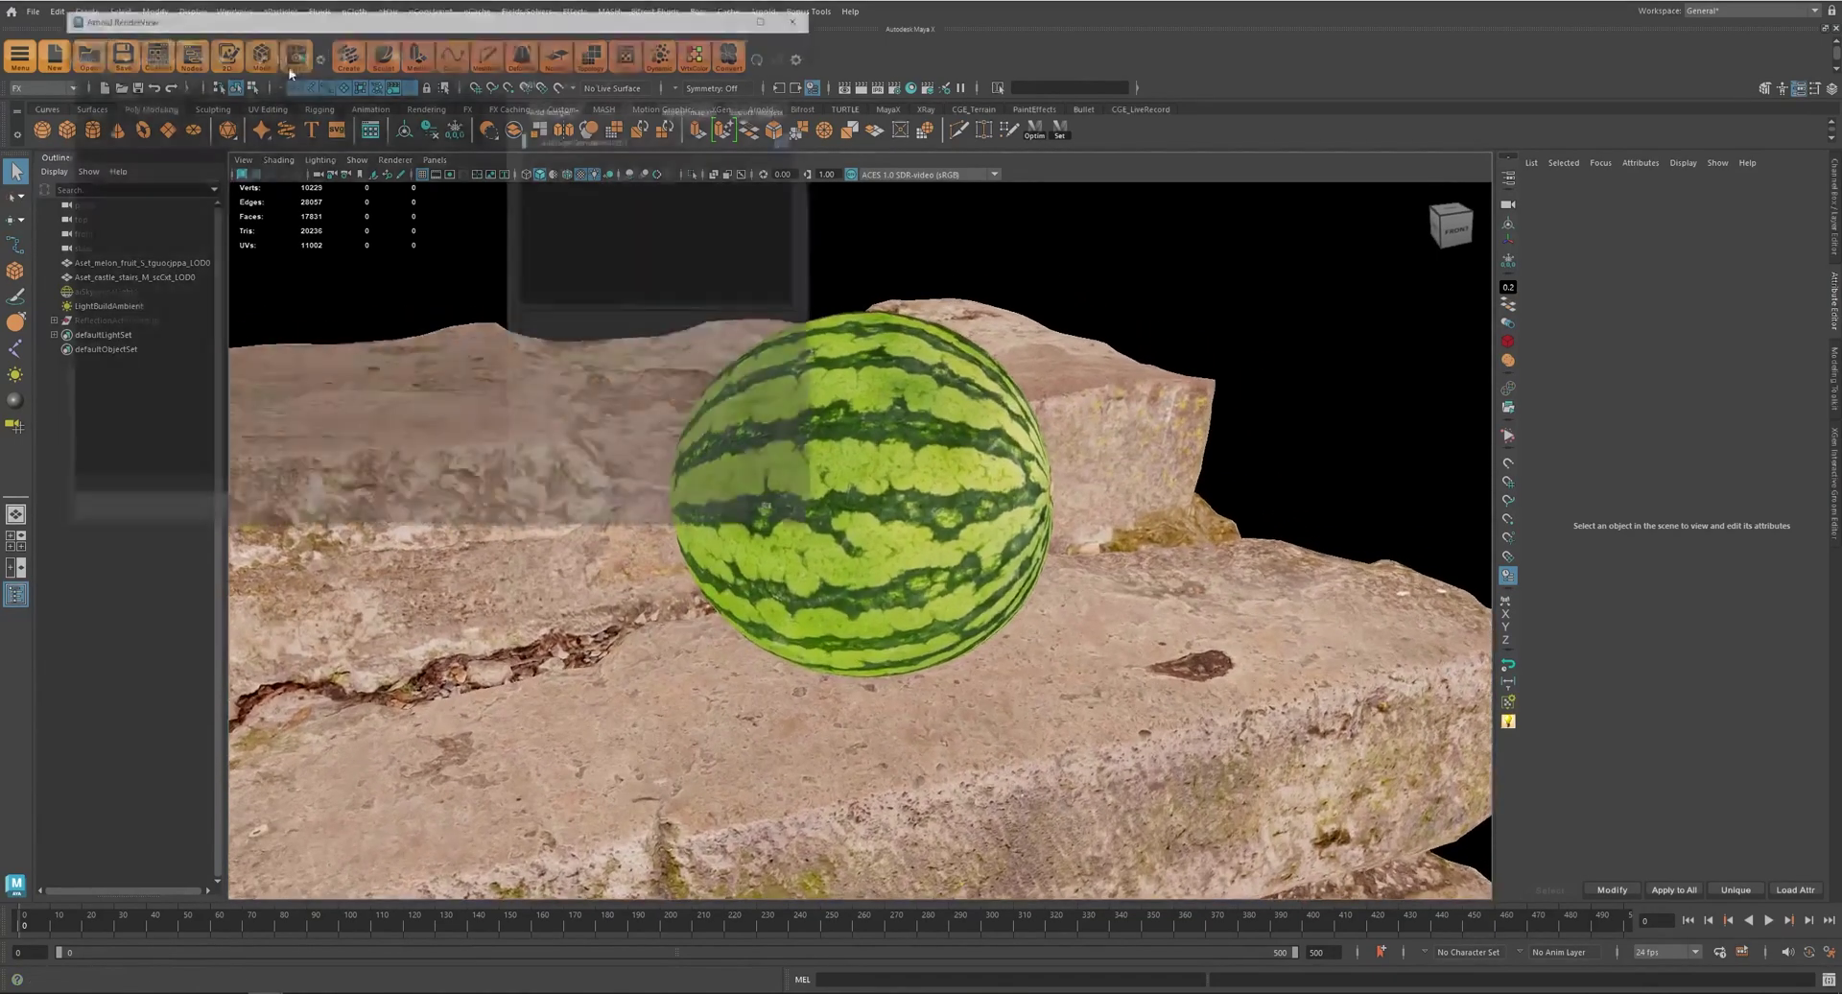
left_click(960, 448)
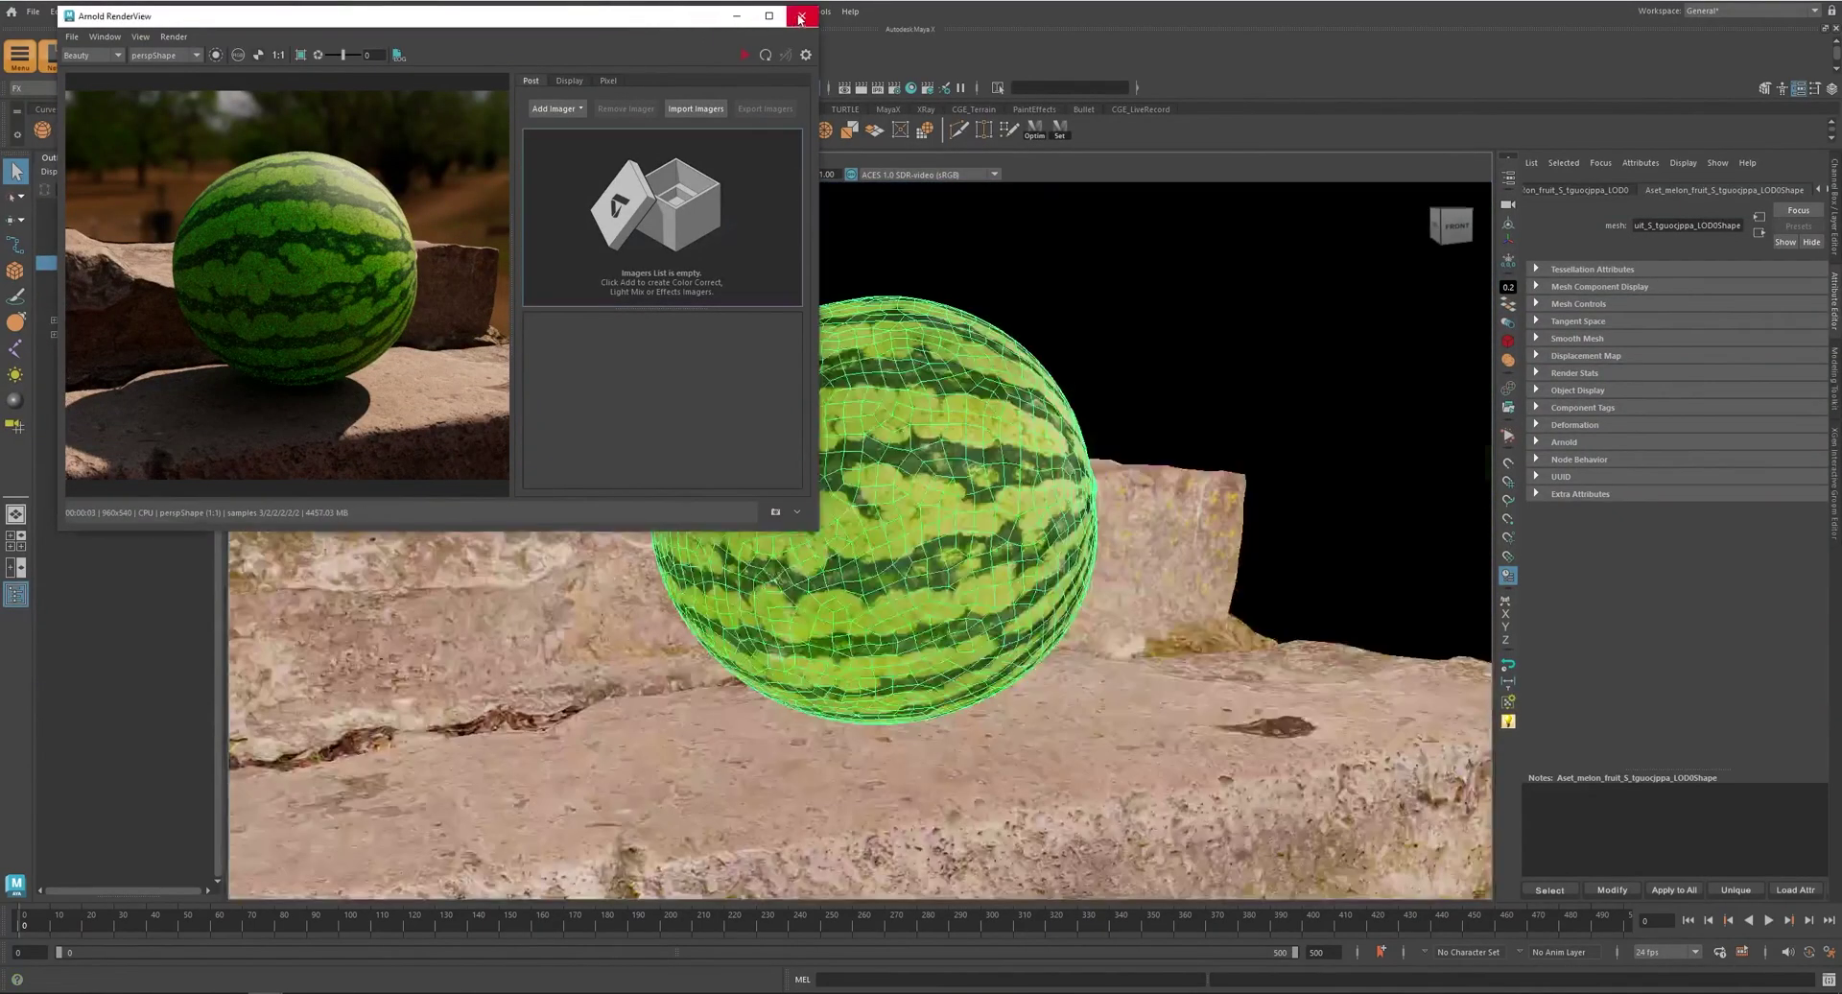
left_click(802, 15)
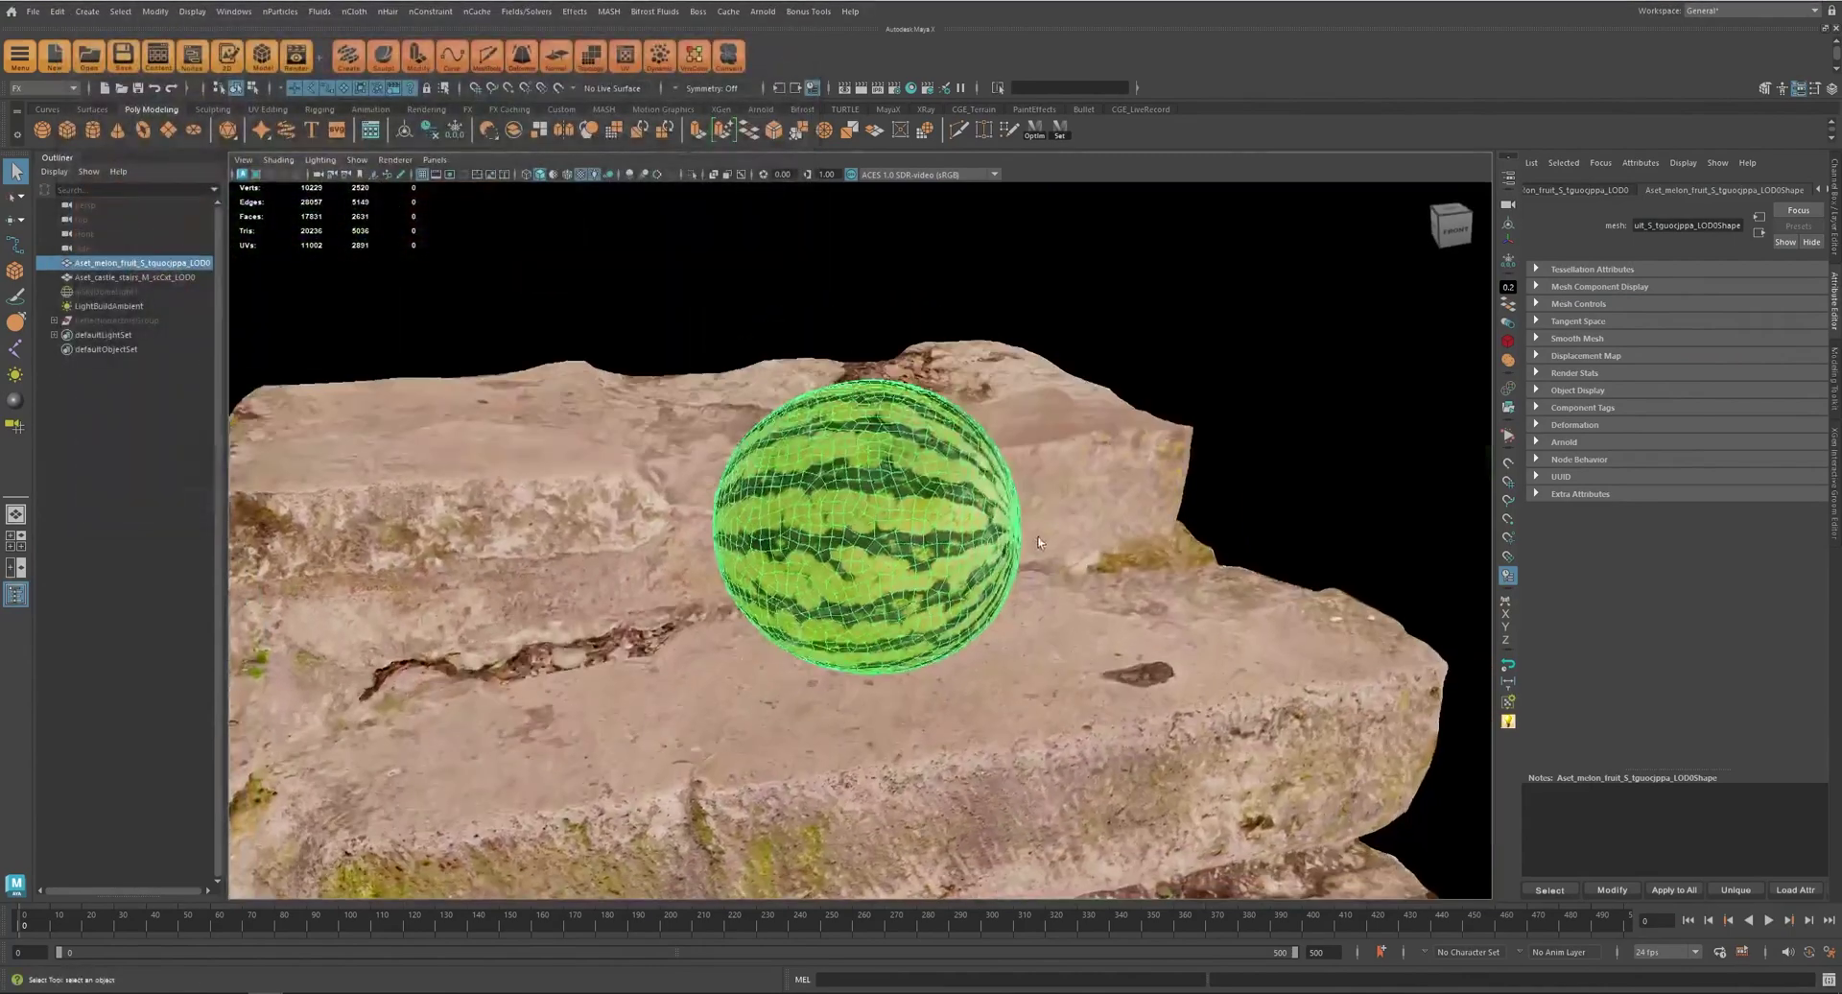
- Examine the base, specular and subsurface settings of the watermelon's aiStandardSurface2 material
right_click_drag(1040, 543, 1155, 538, "alt")
left_click_drag(1028, 495, 1019, 561, "alt")
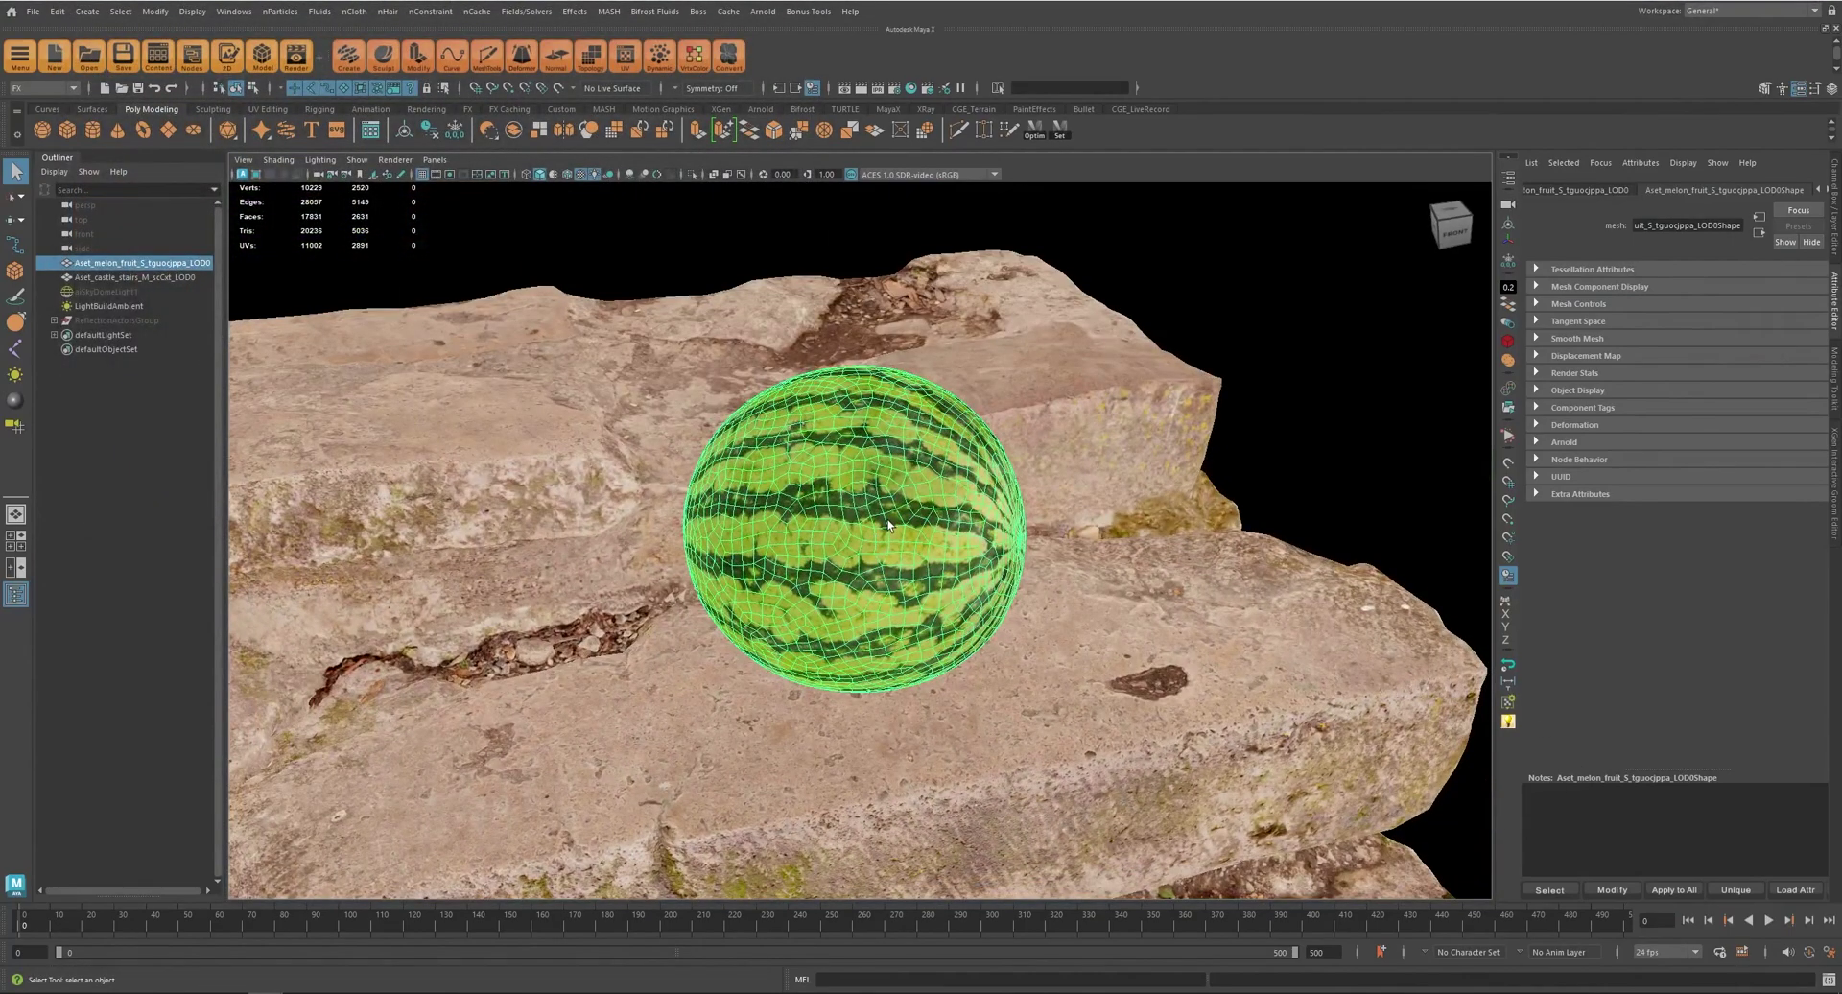
left_click(1320, 388)
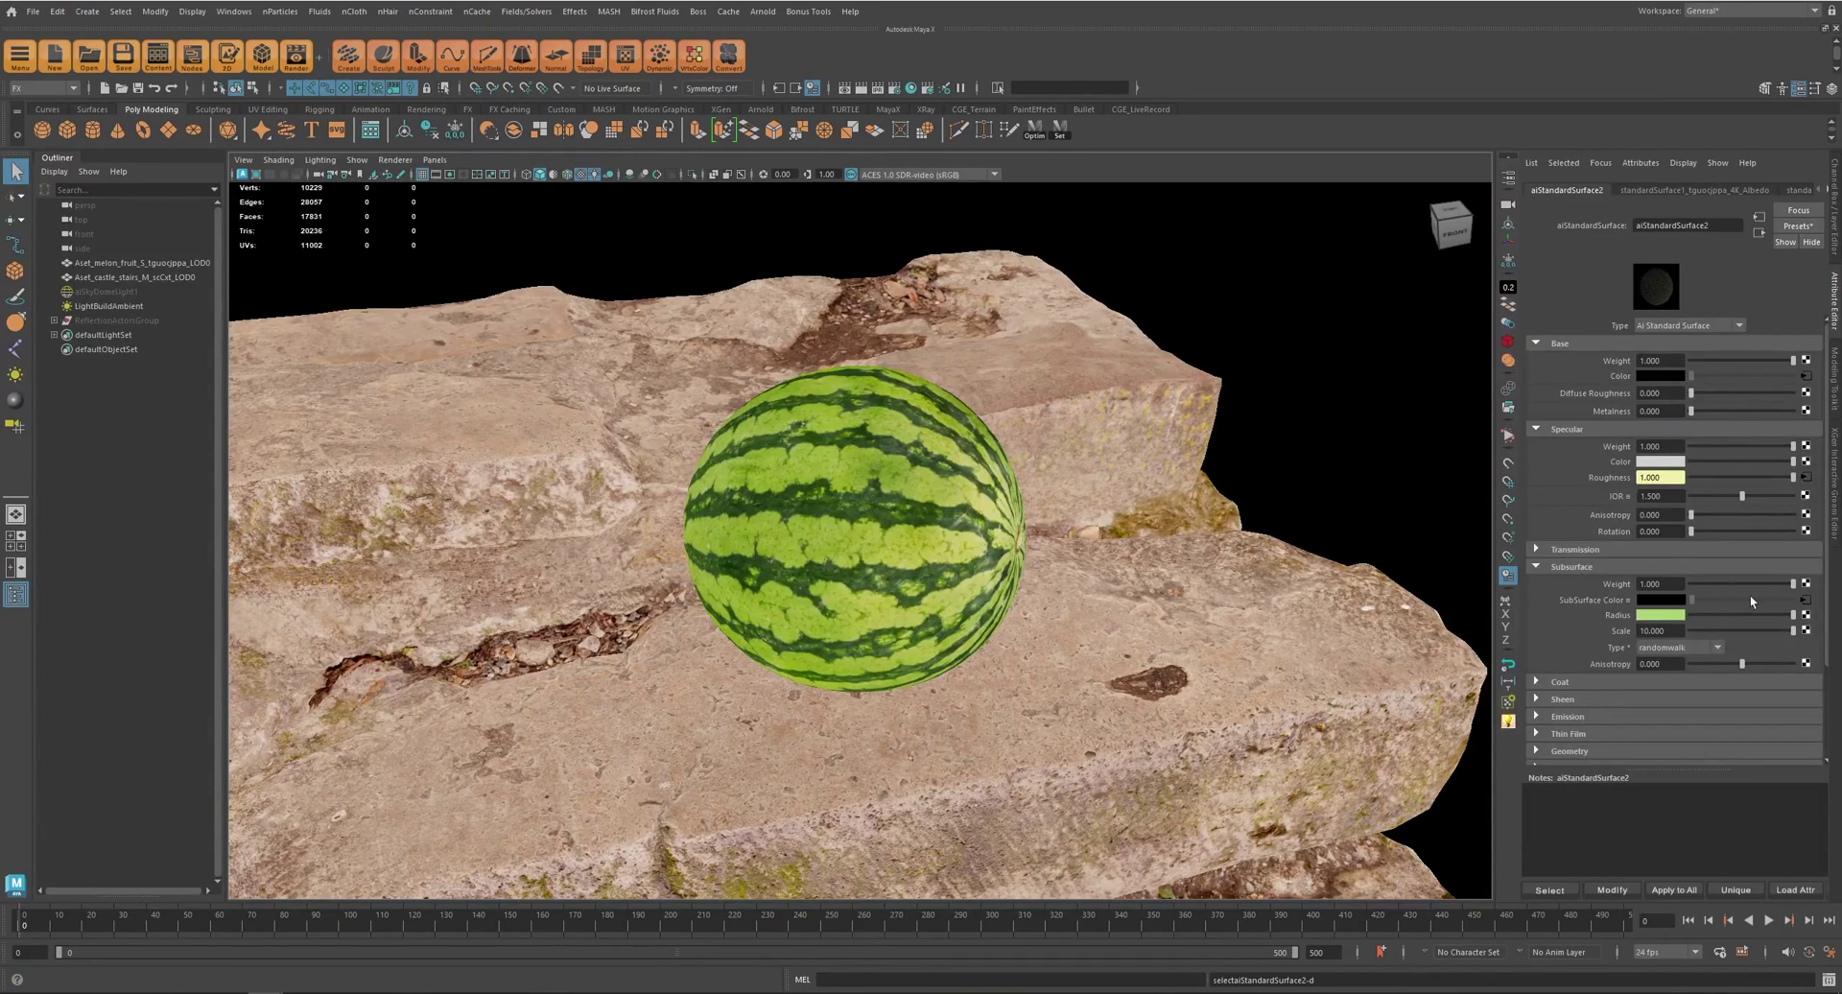
left_click(887, 474)
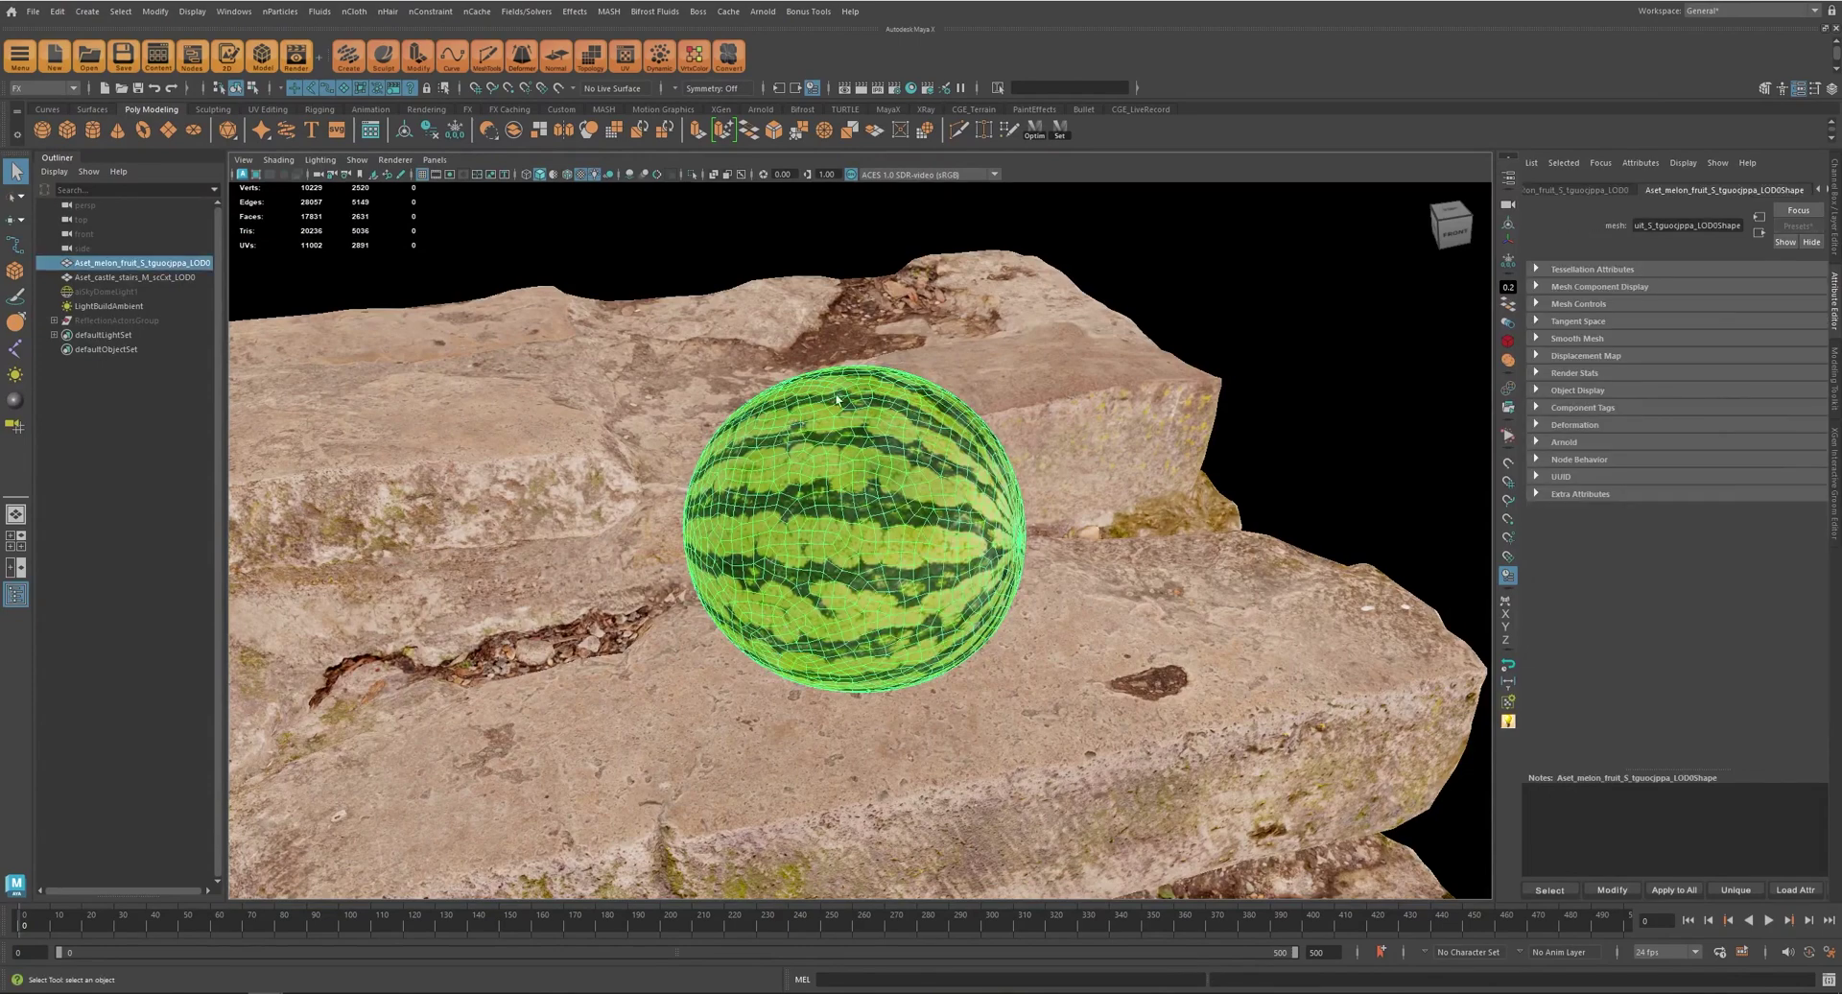
- Open the Build Lights tool and build the light and reflection bake for the castle stairs mesh
left_click(1508, 720)
left_click(1070, 433)
left_click(1227, 300)
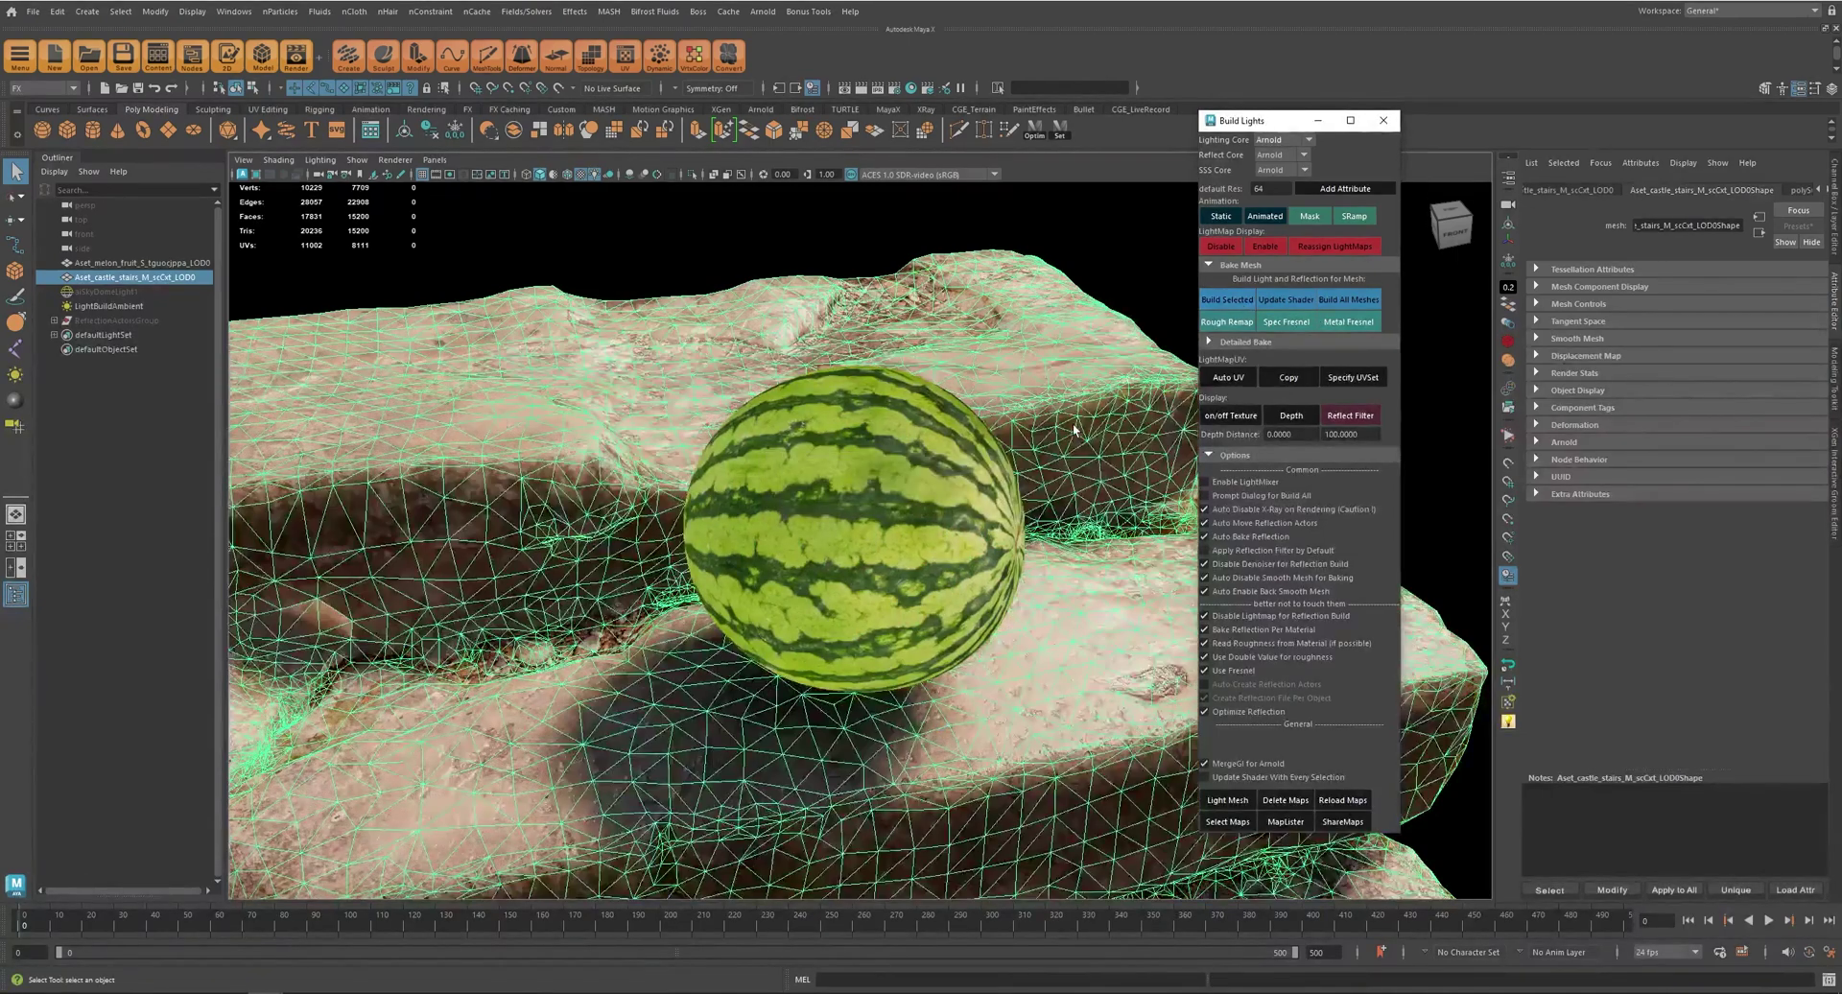
- Set the stairs' Light Map Res to 512 and rebuild their baked lighting
key("ctrl+a")
left_click(1813, 315)
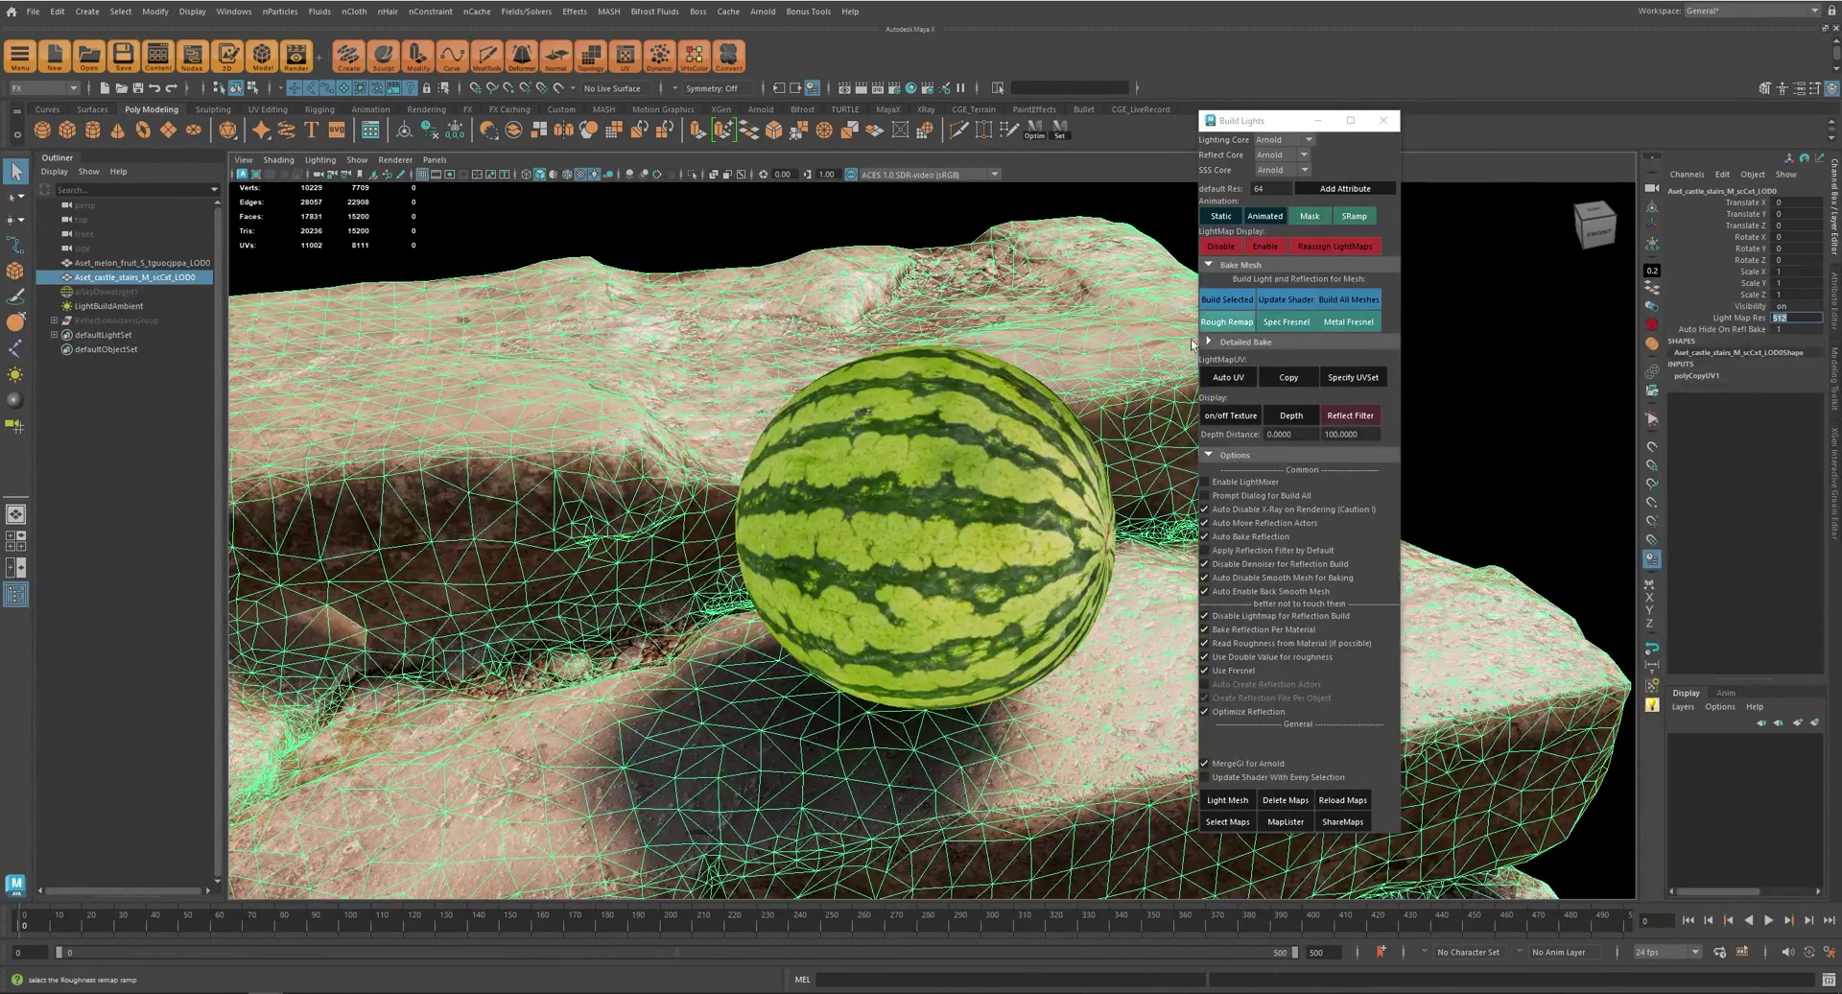
type("s12")
key("Return")
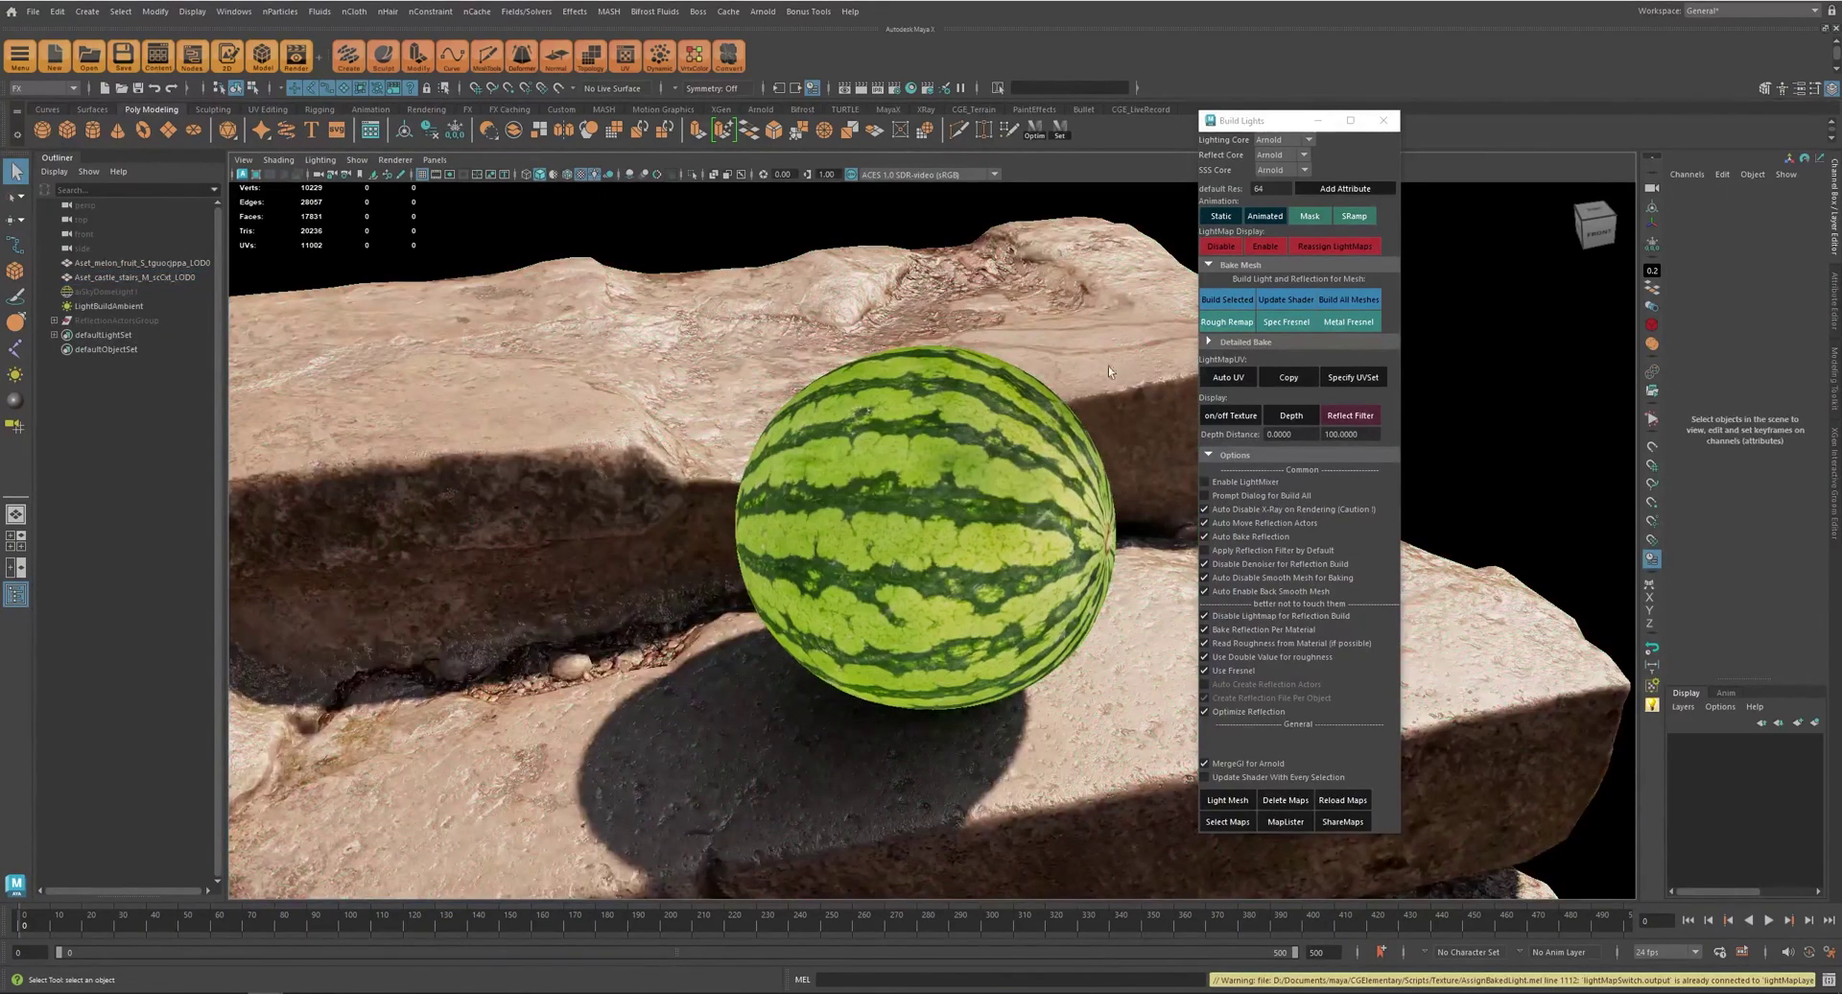
- Build the light and reflection bake for the watermelon mesh, and inspect the shading from several angles
left_click_drag(1085, 680, 1056, 564, "alt")
left_click(1056, 593)
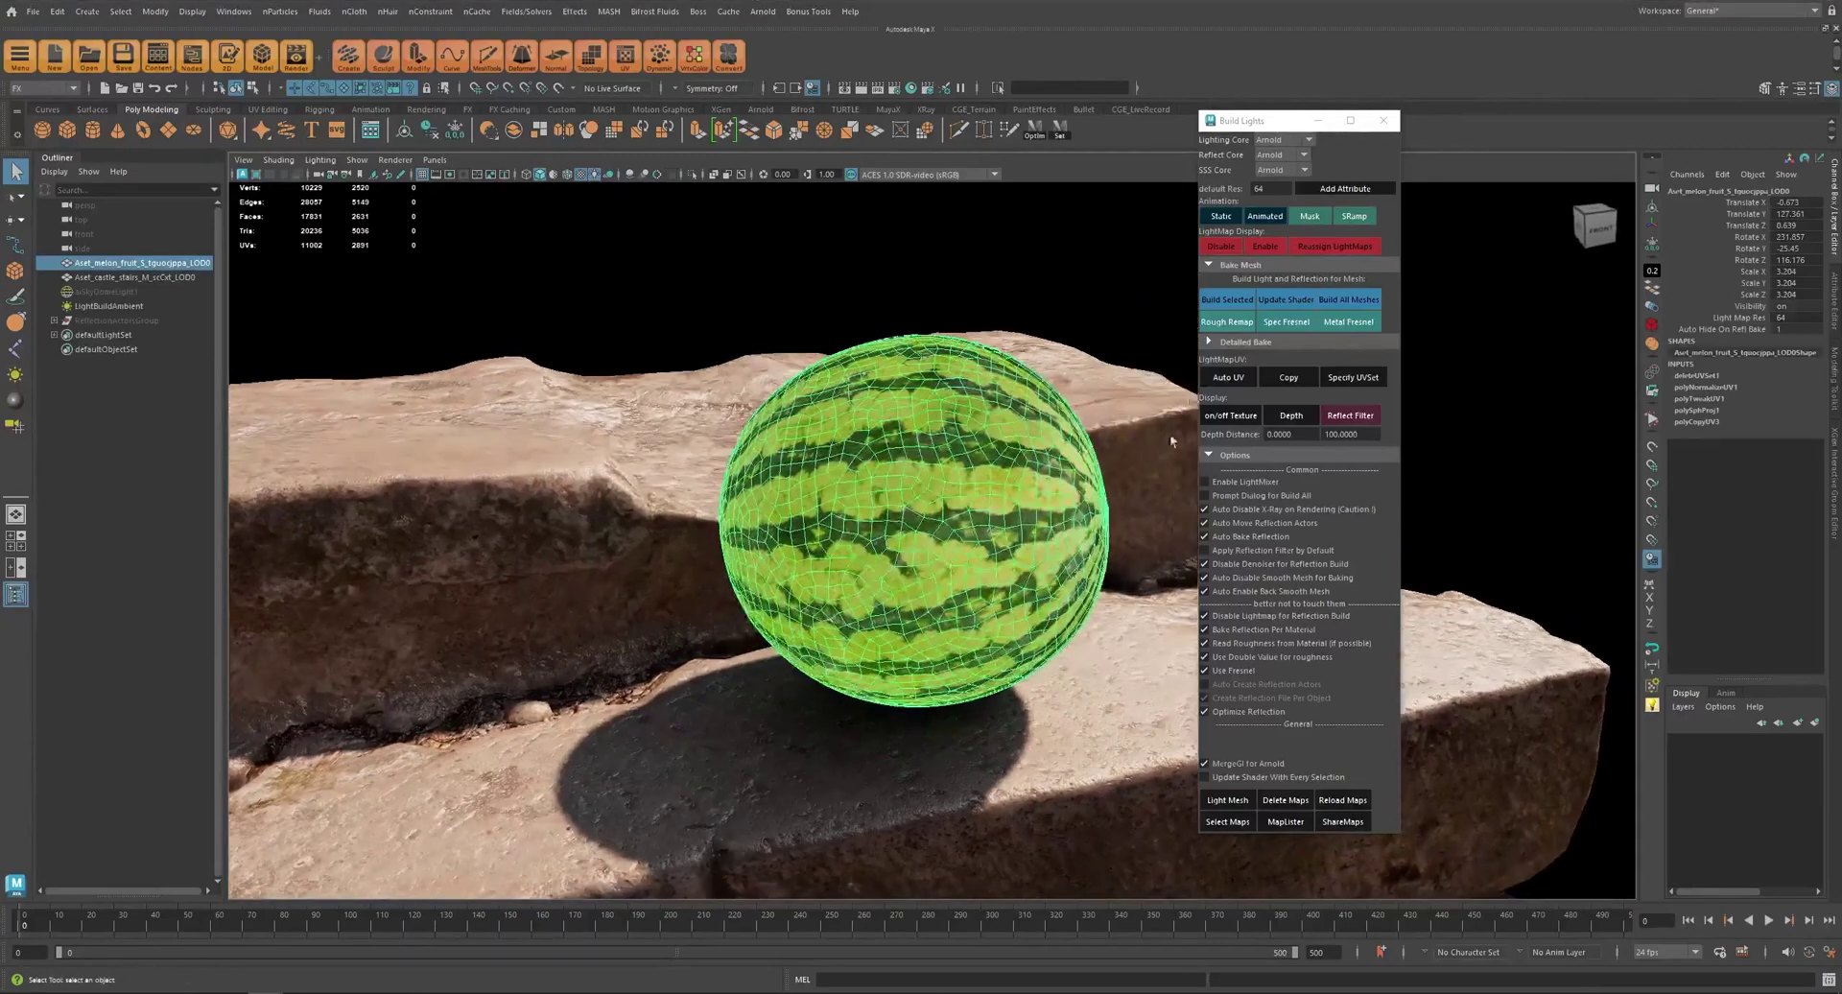
left_click(1244, 300)
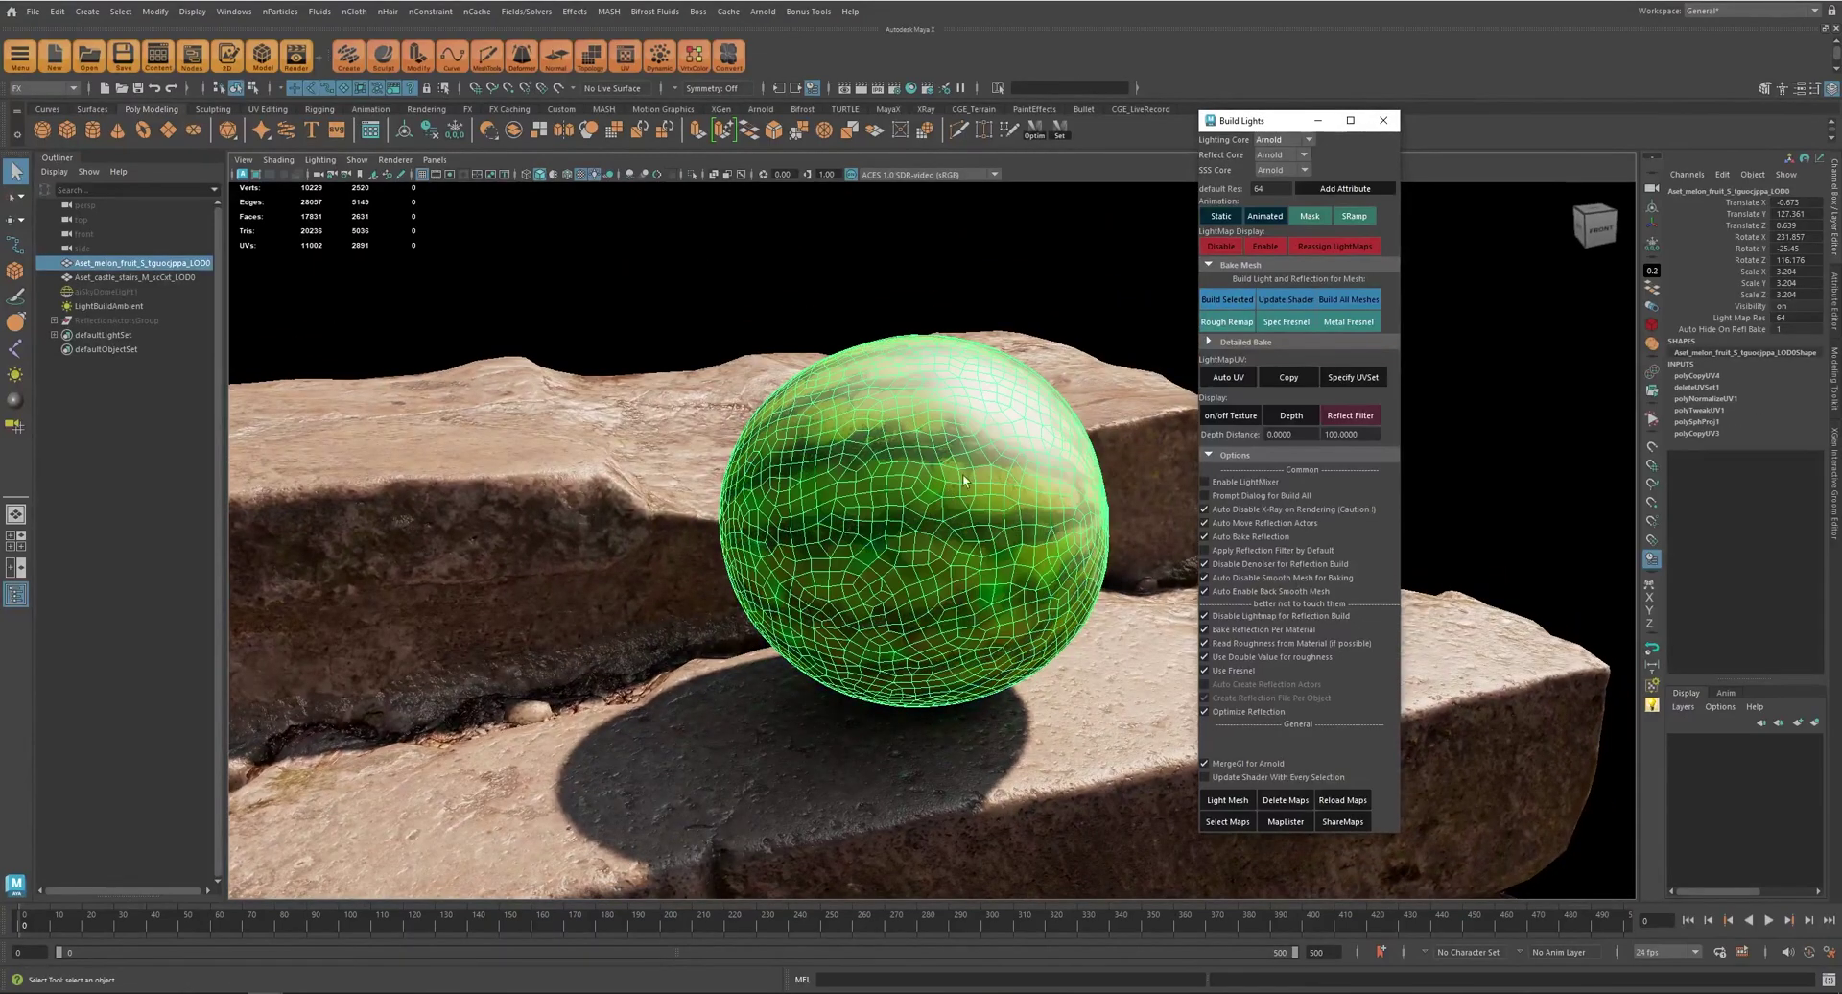
mouse_move(956, 604)
left_mouse_down("alt")
mouse_move(843, 555)
mouse_move(913, 576)
mouse_move(897, 600)
mouse_move(986, 588)
left_mouse_up("alt")
left_click_drag(869, 551, 952, 577, "alt")
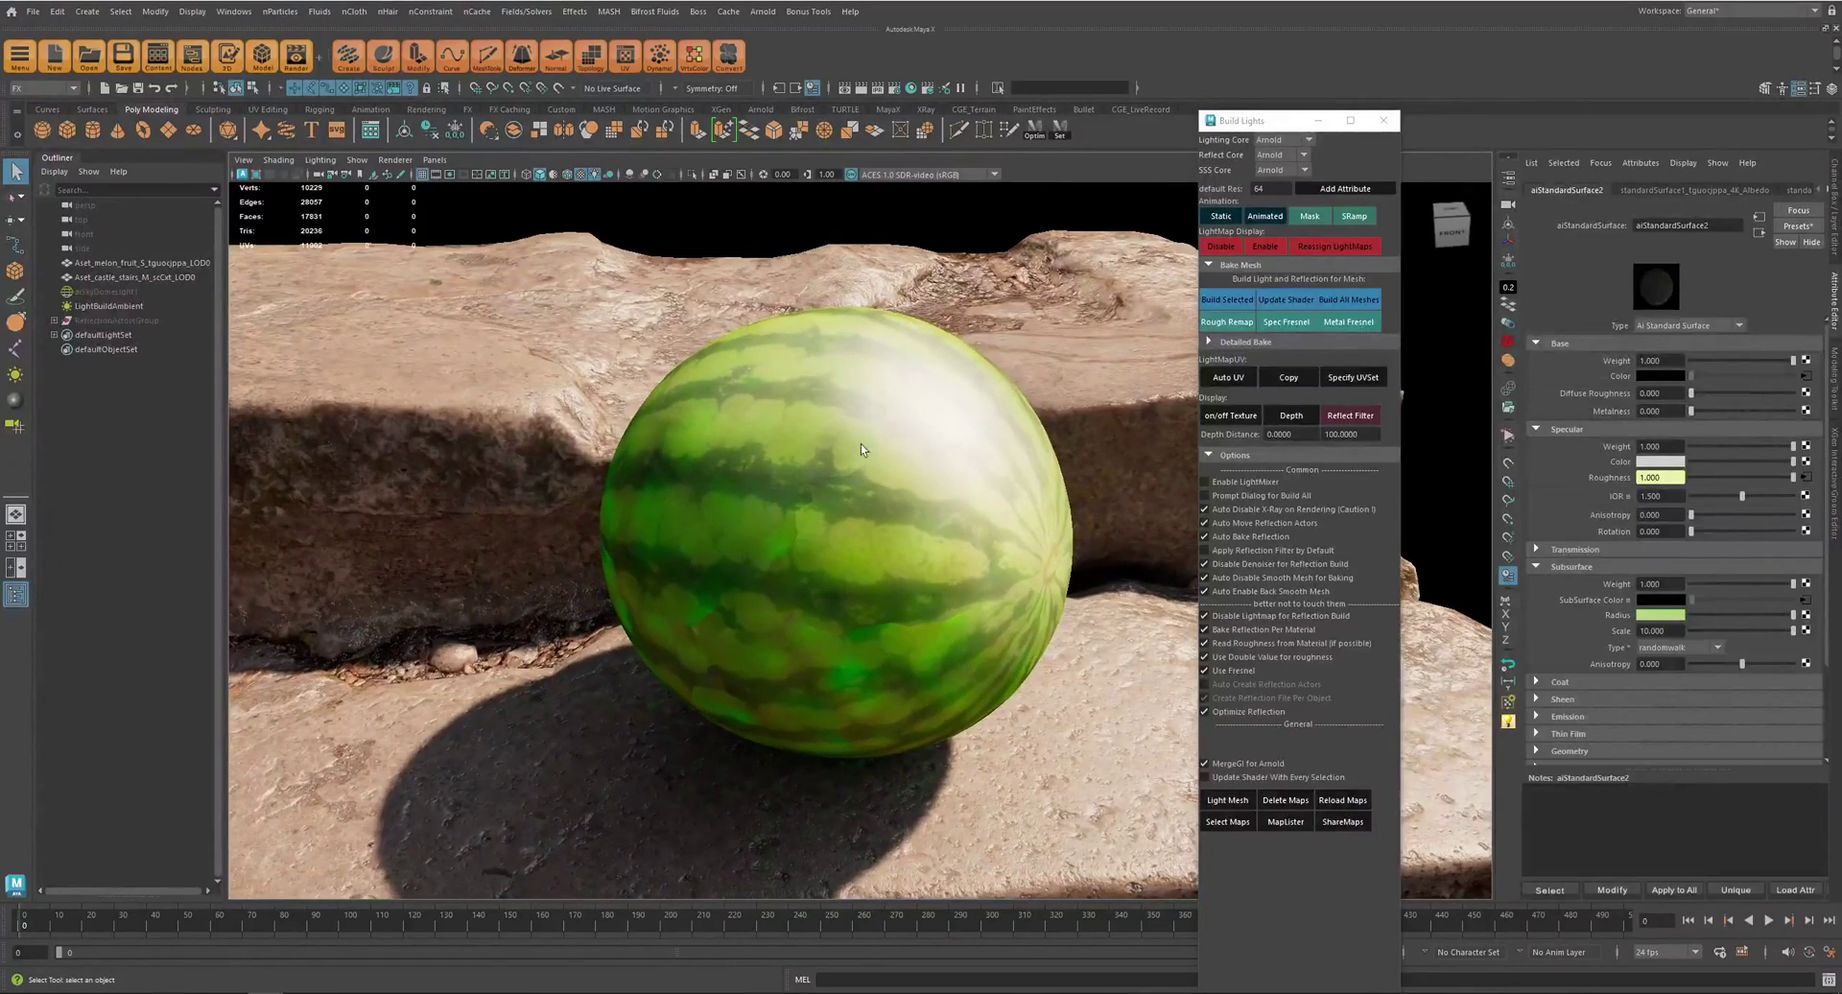
scroll(937, 531, "up", 3)
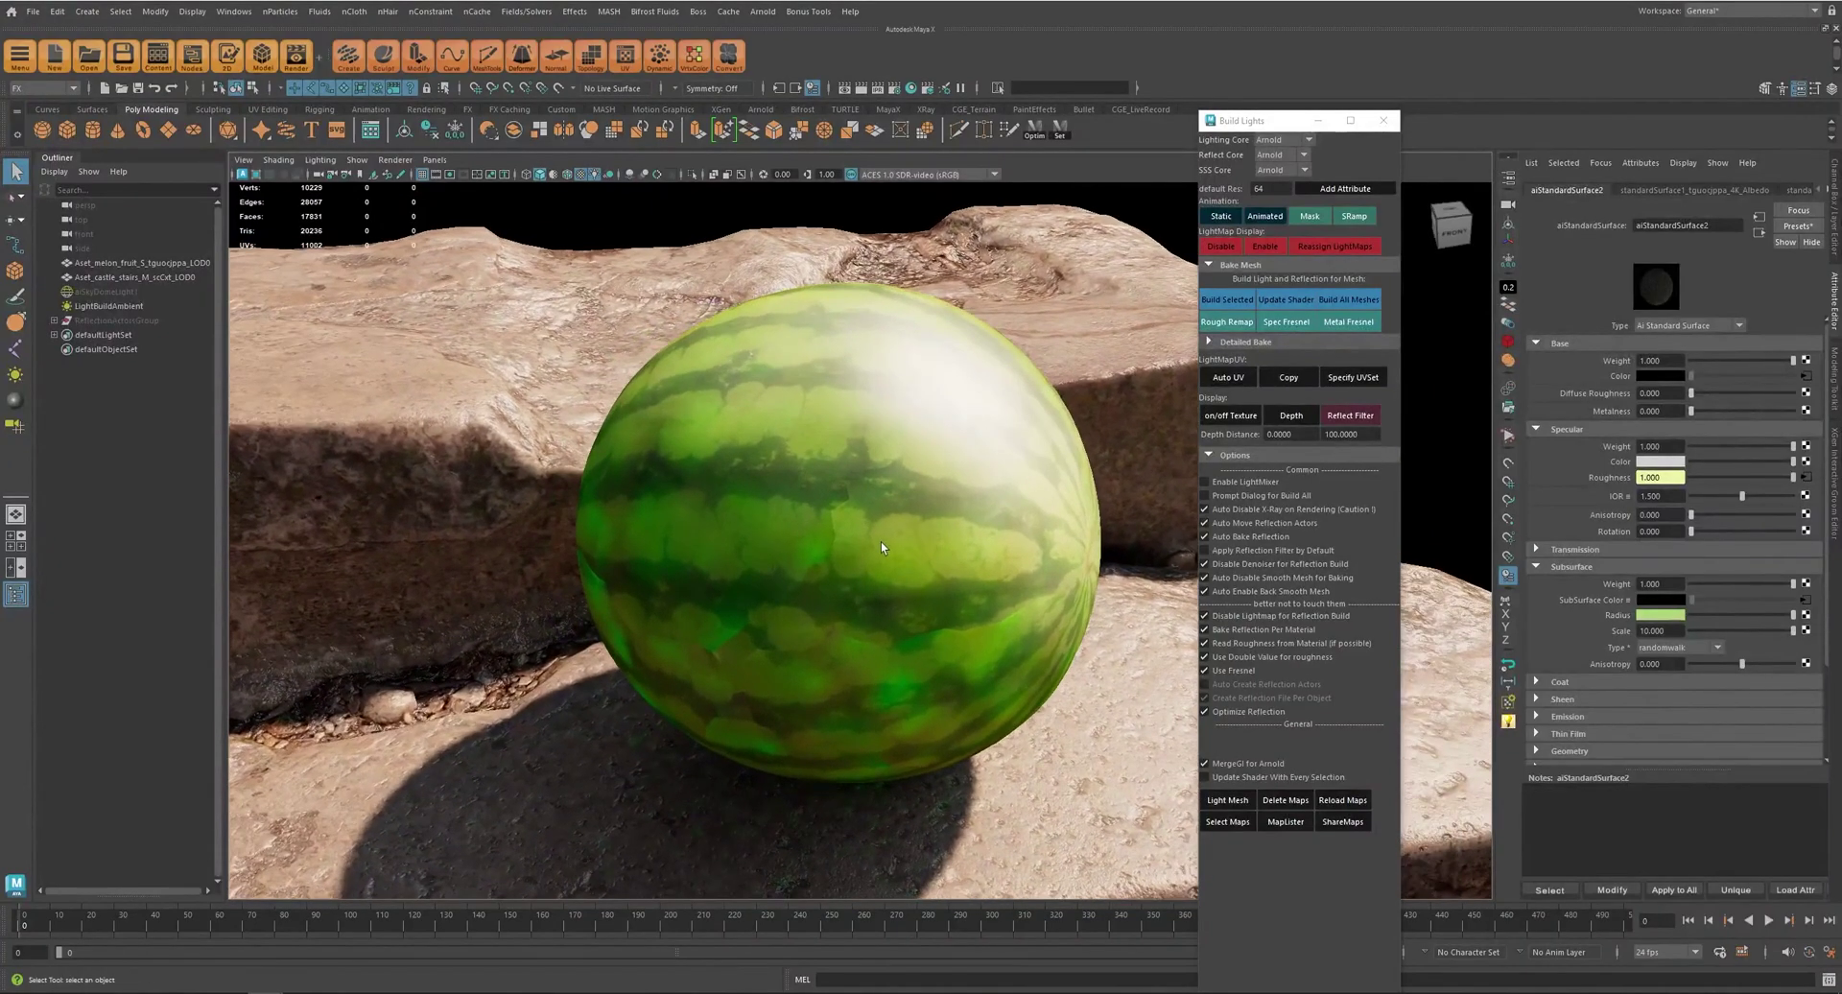
left_click_drag(881, 543, 989, 312, "alt")
scroll(1013, 586, "up", 3)
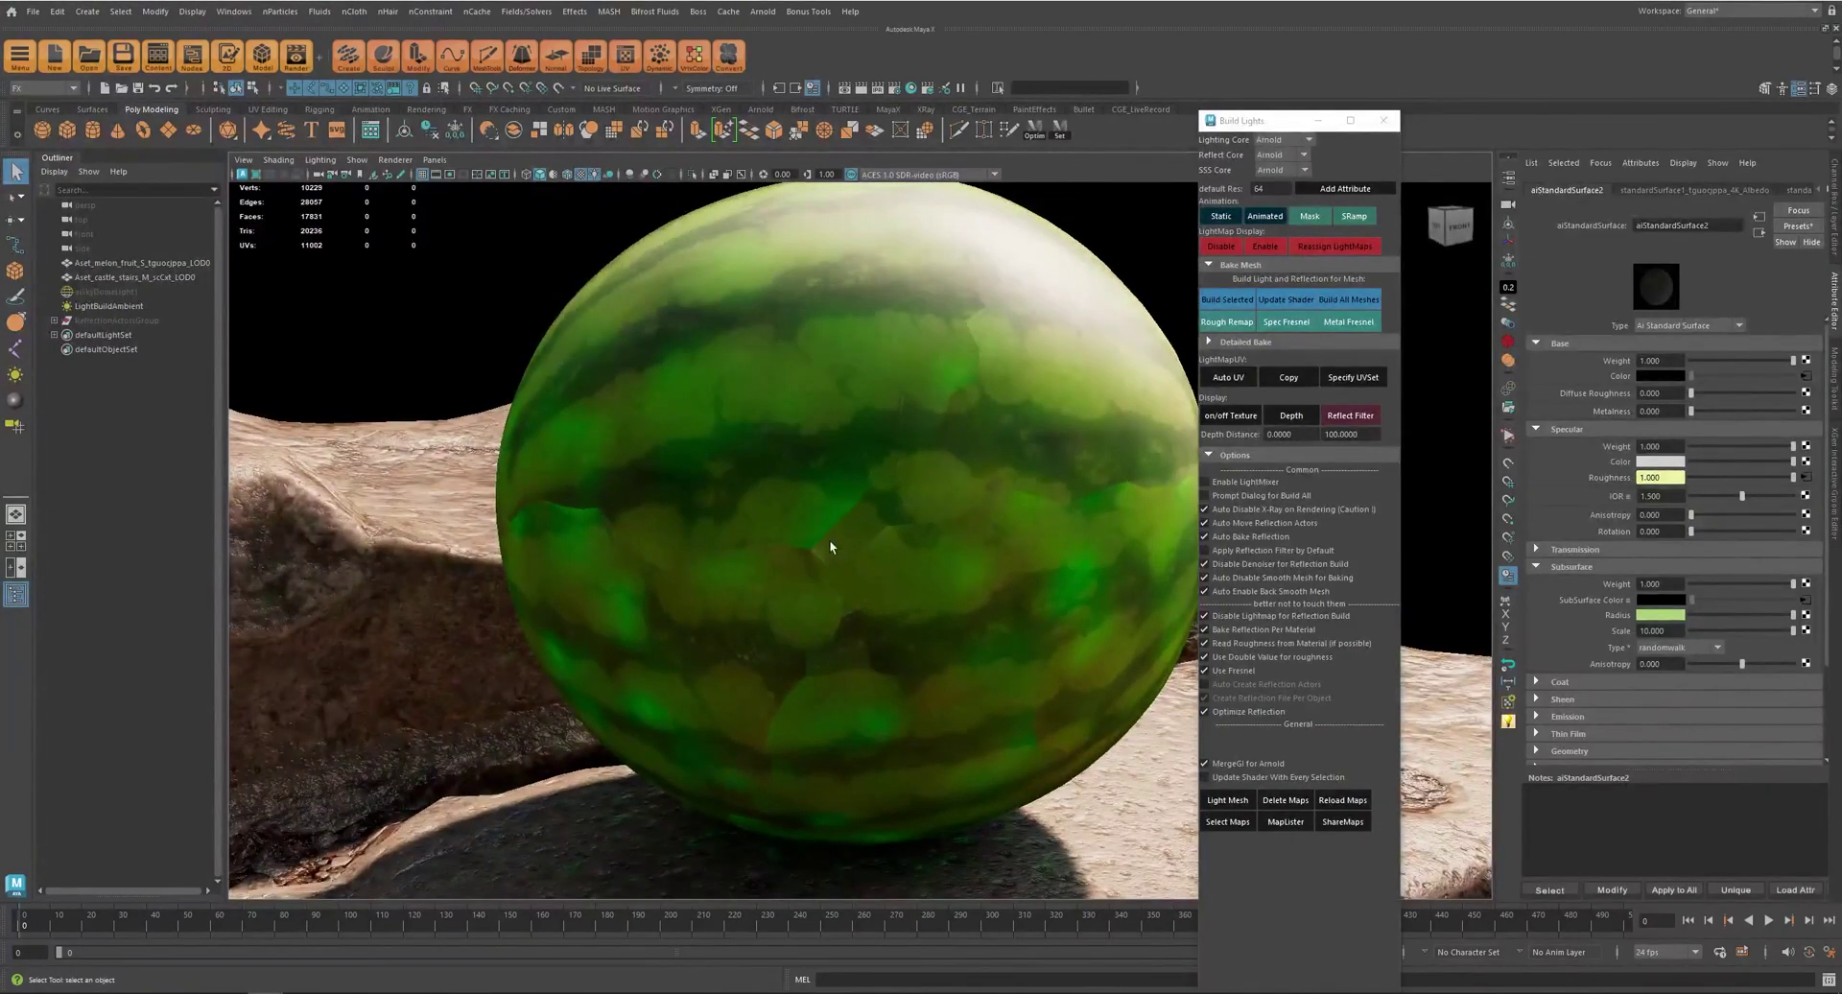
- Show the watermelon's LightMapUV set in the UV Editor with the checker display turned off
left_click(903, 472)
scroll(1015, 332, "down", 4)
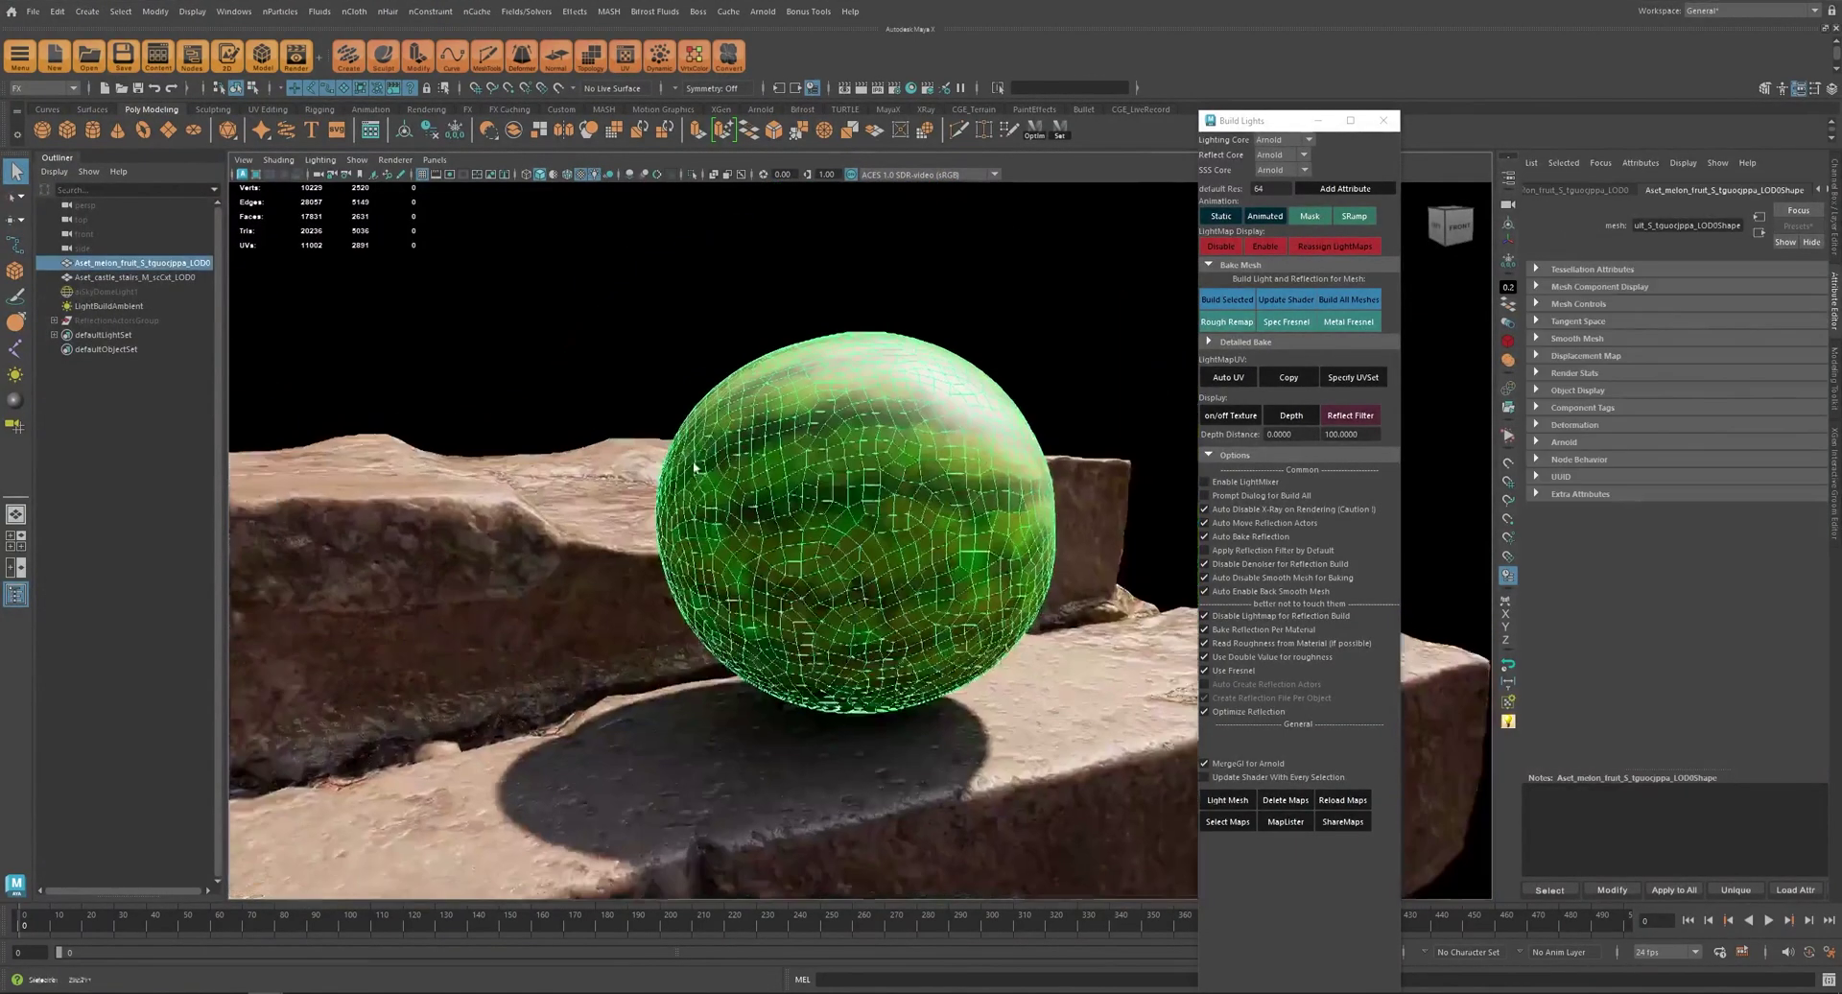
left_click_drag(945, 336, 823, 475, "alt")
key("ctrl+u")
left_click(1255, 389)
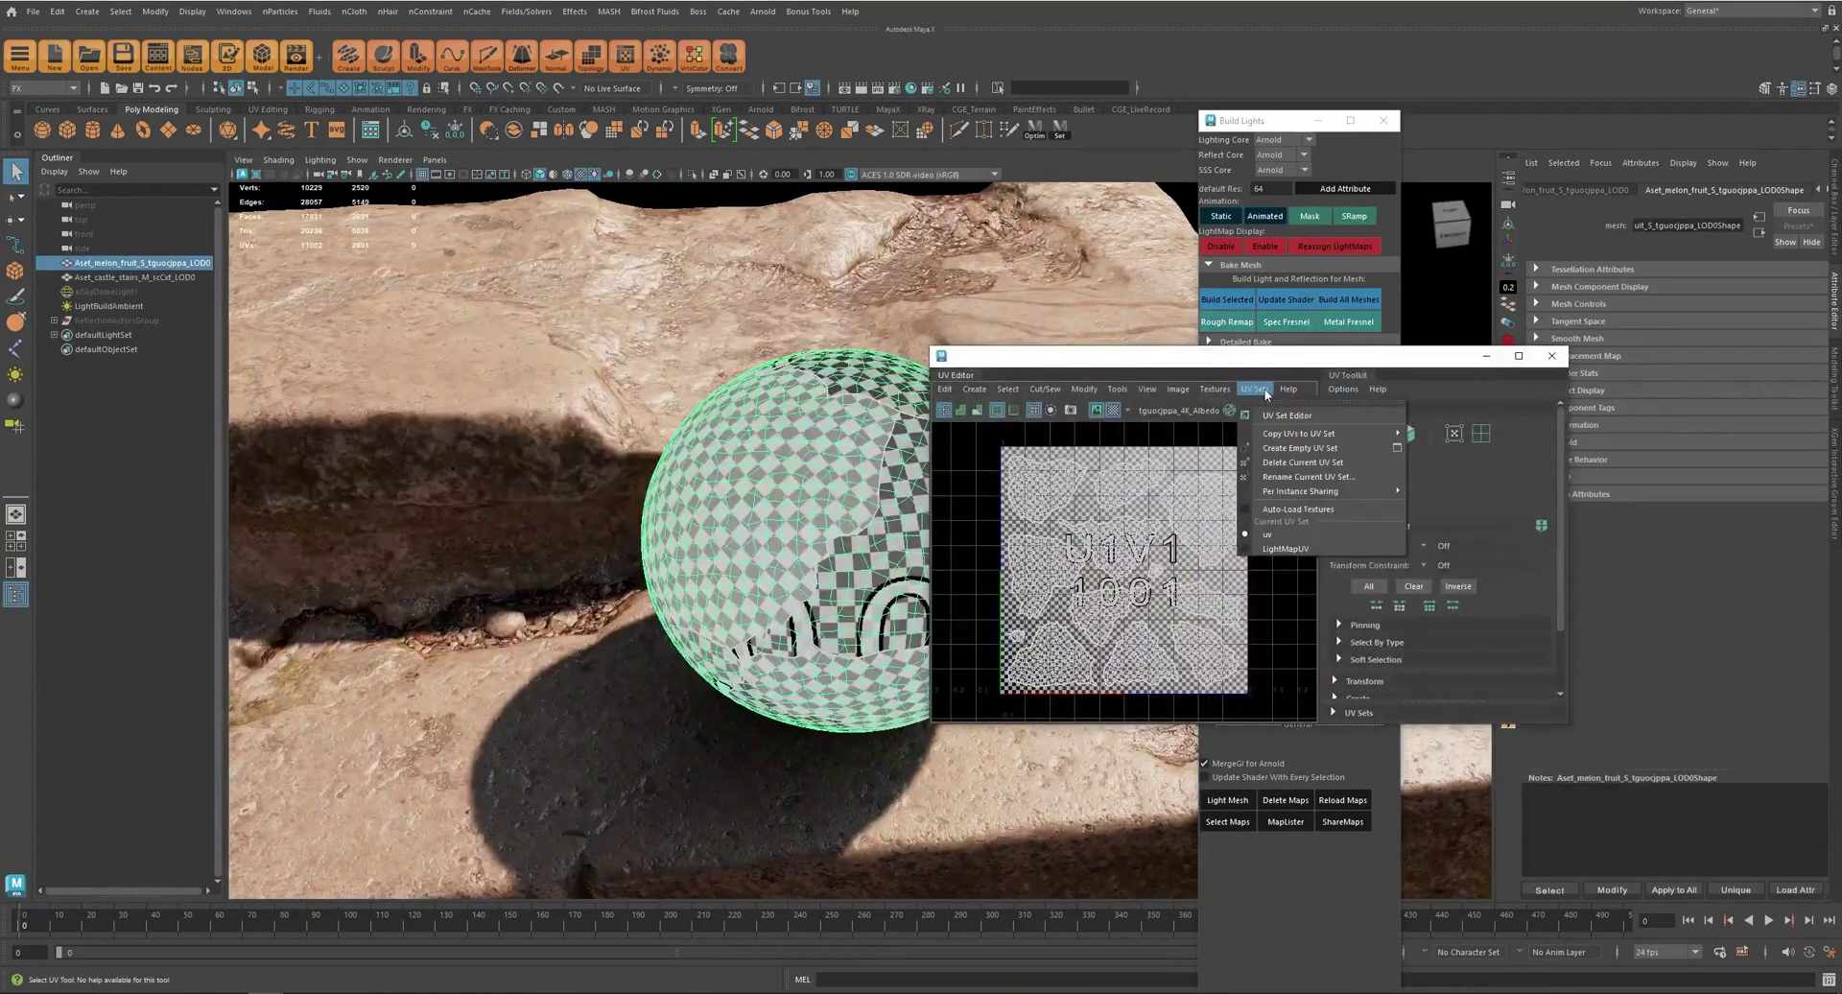
left_click(1273, 549)
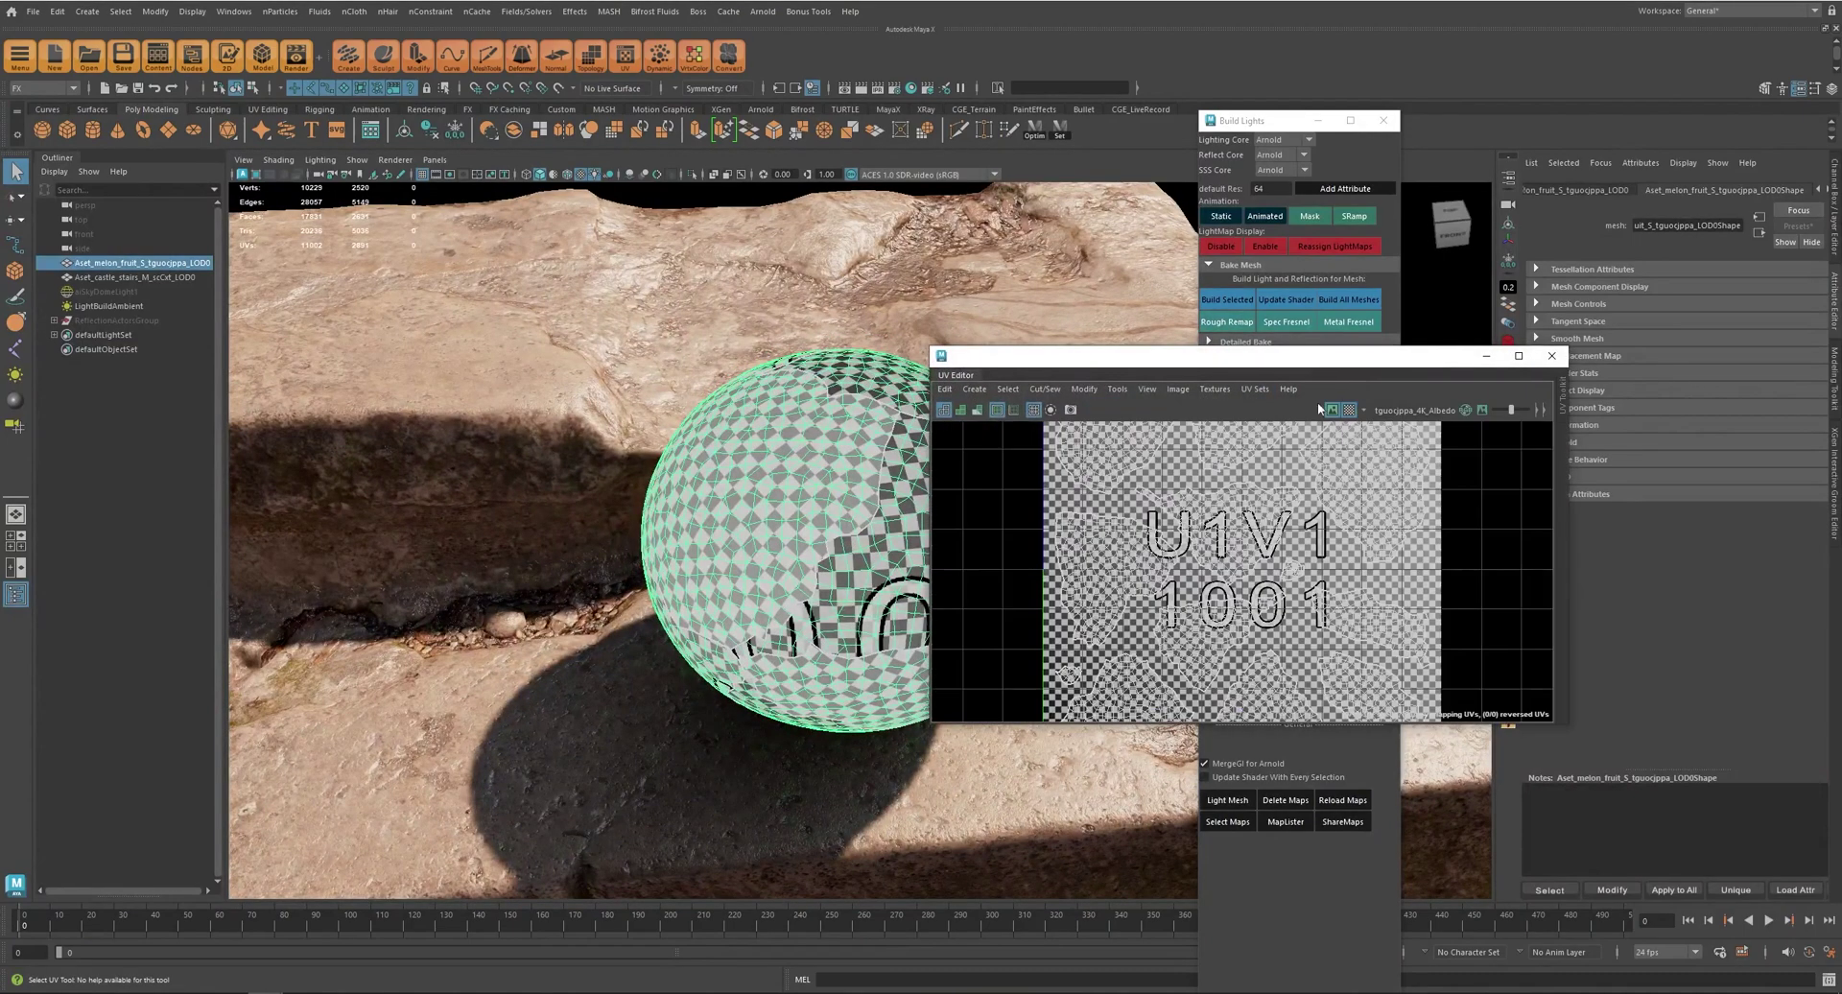
left_click(1350, 409)
scroll(1238, 571, "down", 2)
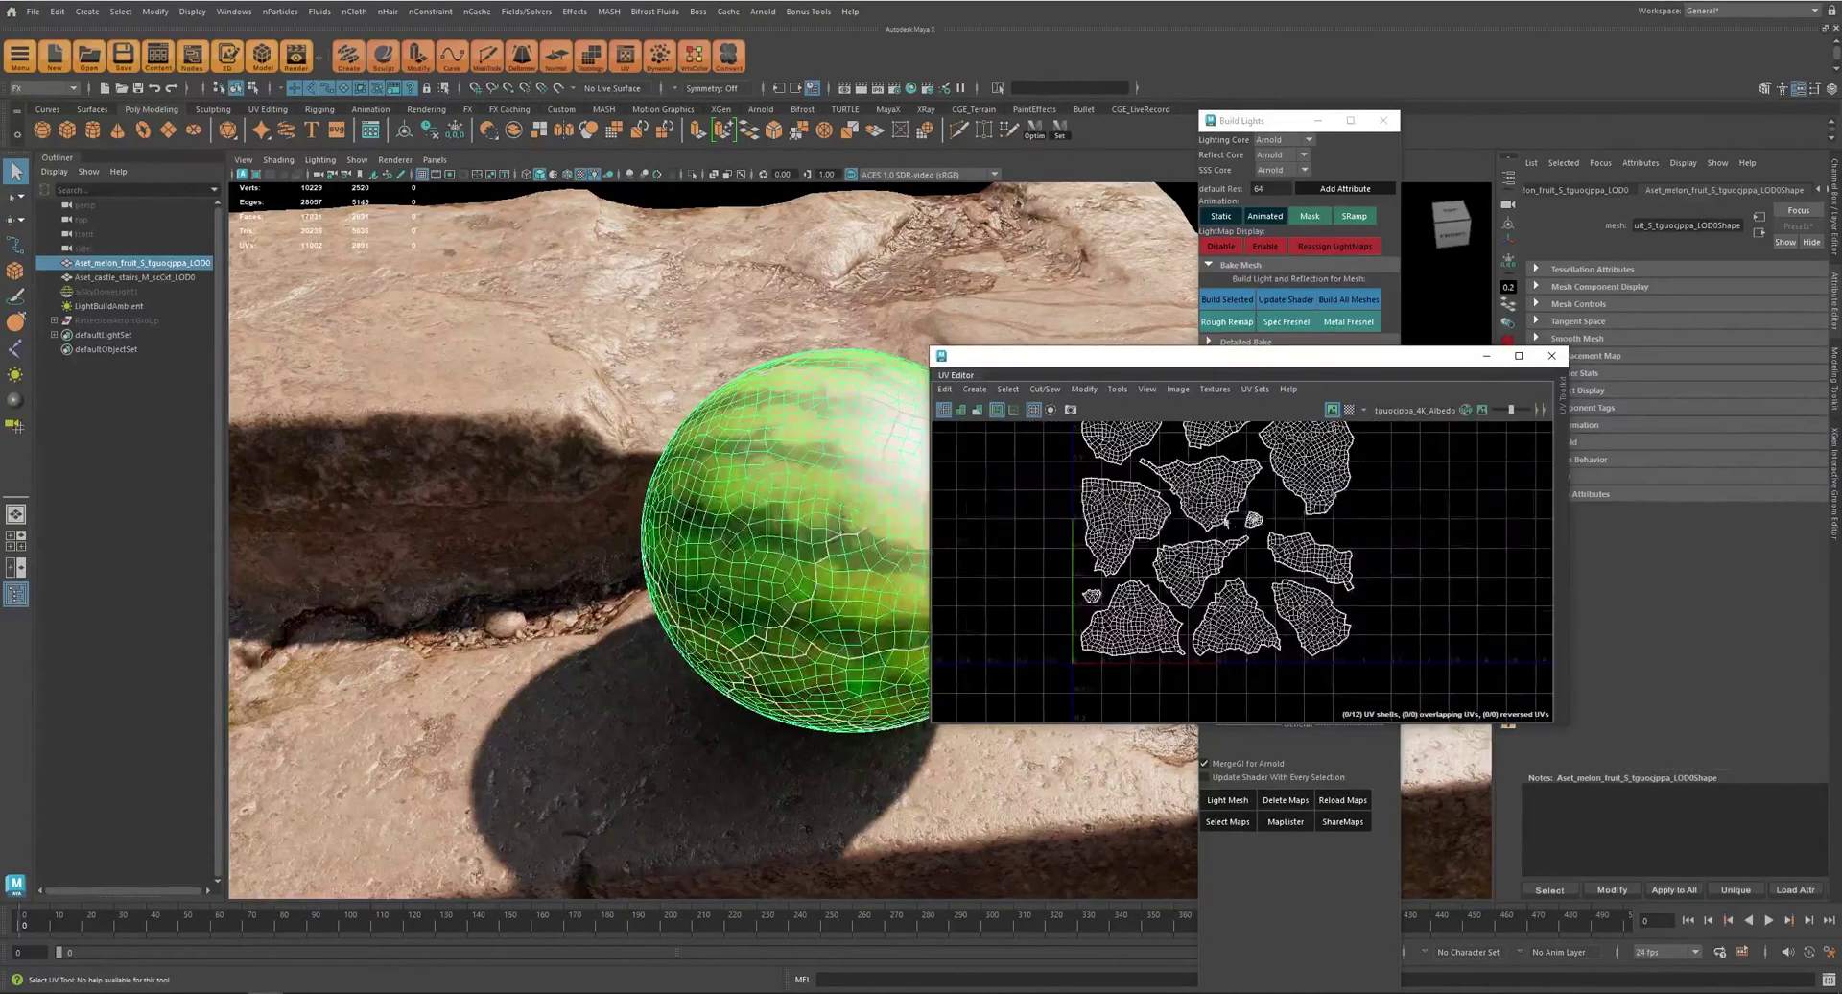
scroll(719, 516, "up", 3)
middle_click_drag(719, 516, 701, 517, "alt")
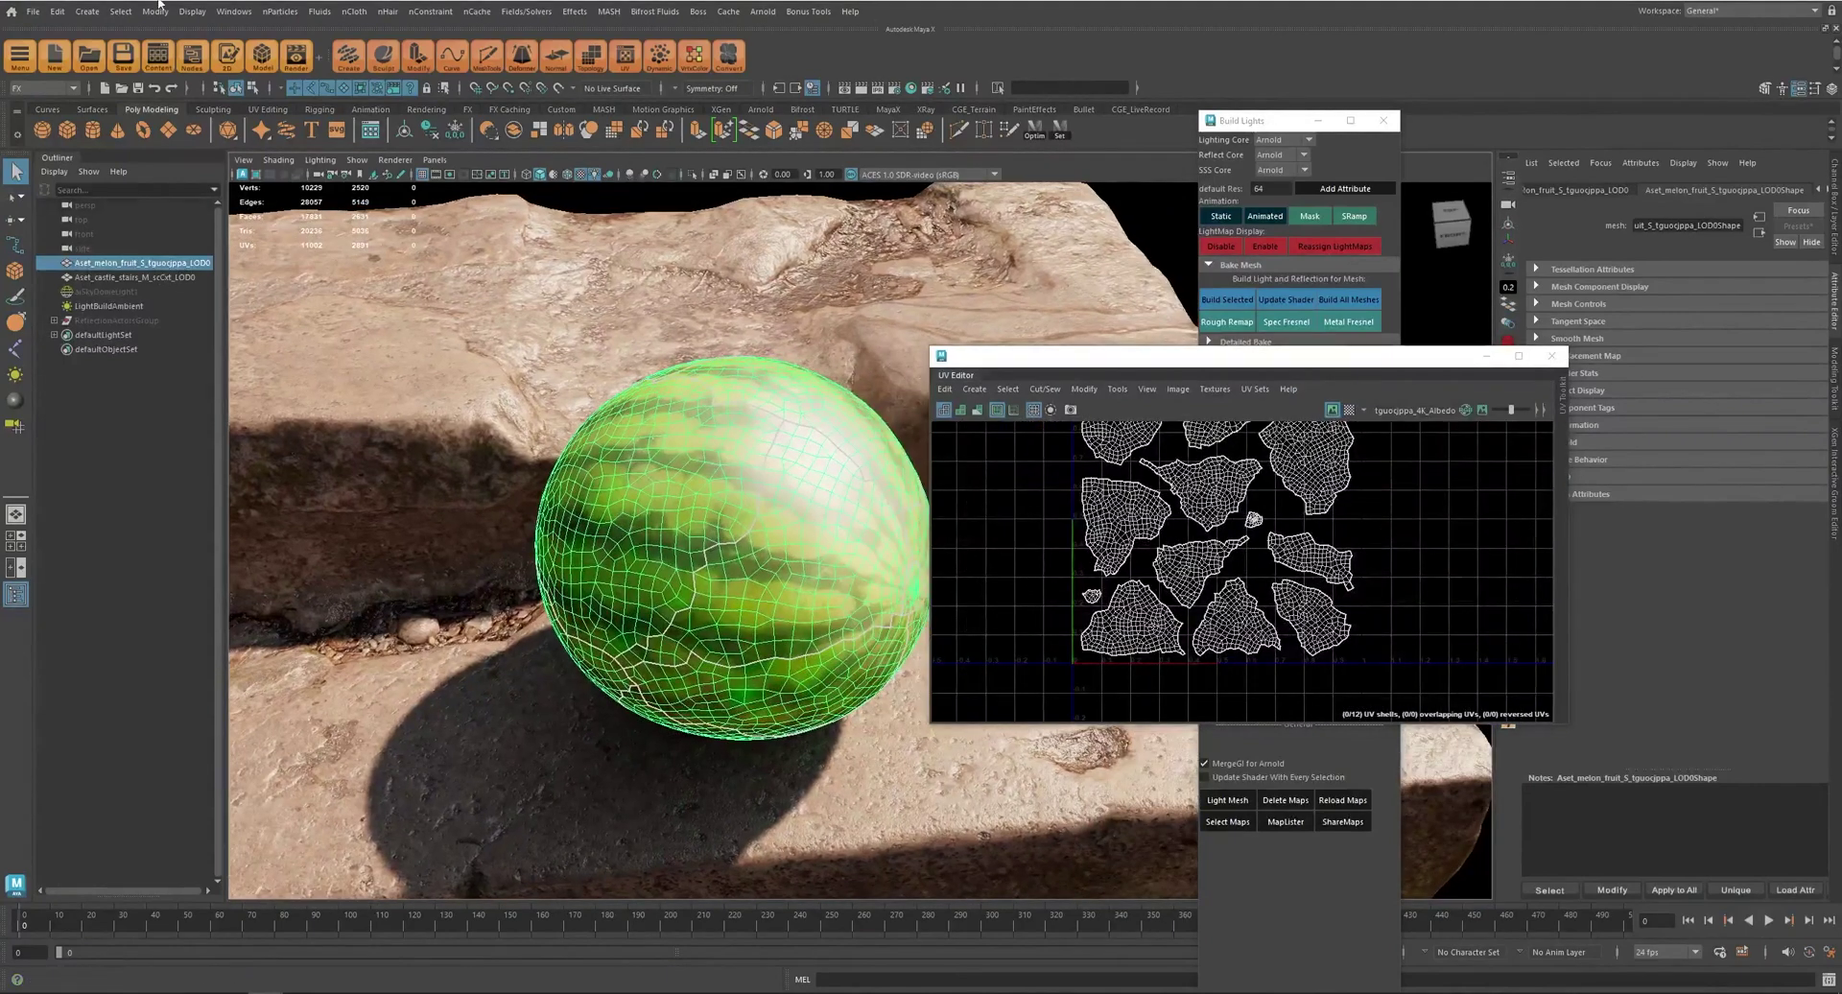
- Apply a spherical UV projection to the watermelon's LightMapUV set
left_click(267, 108)
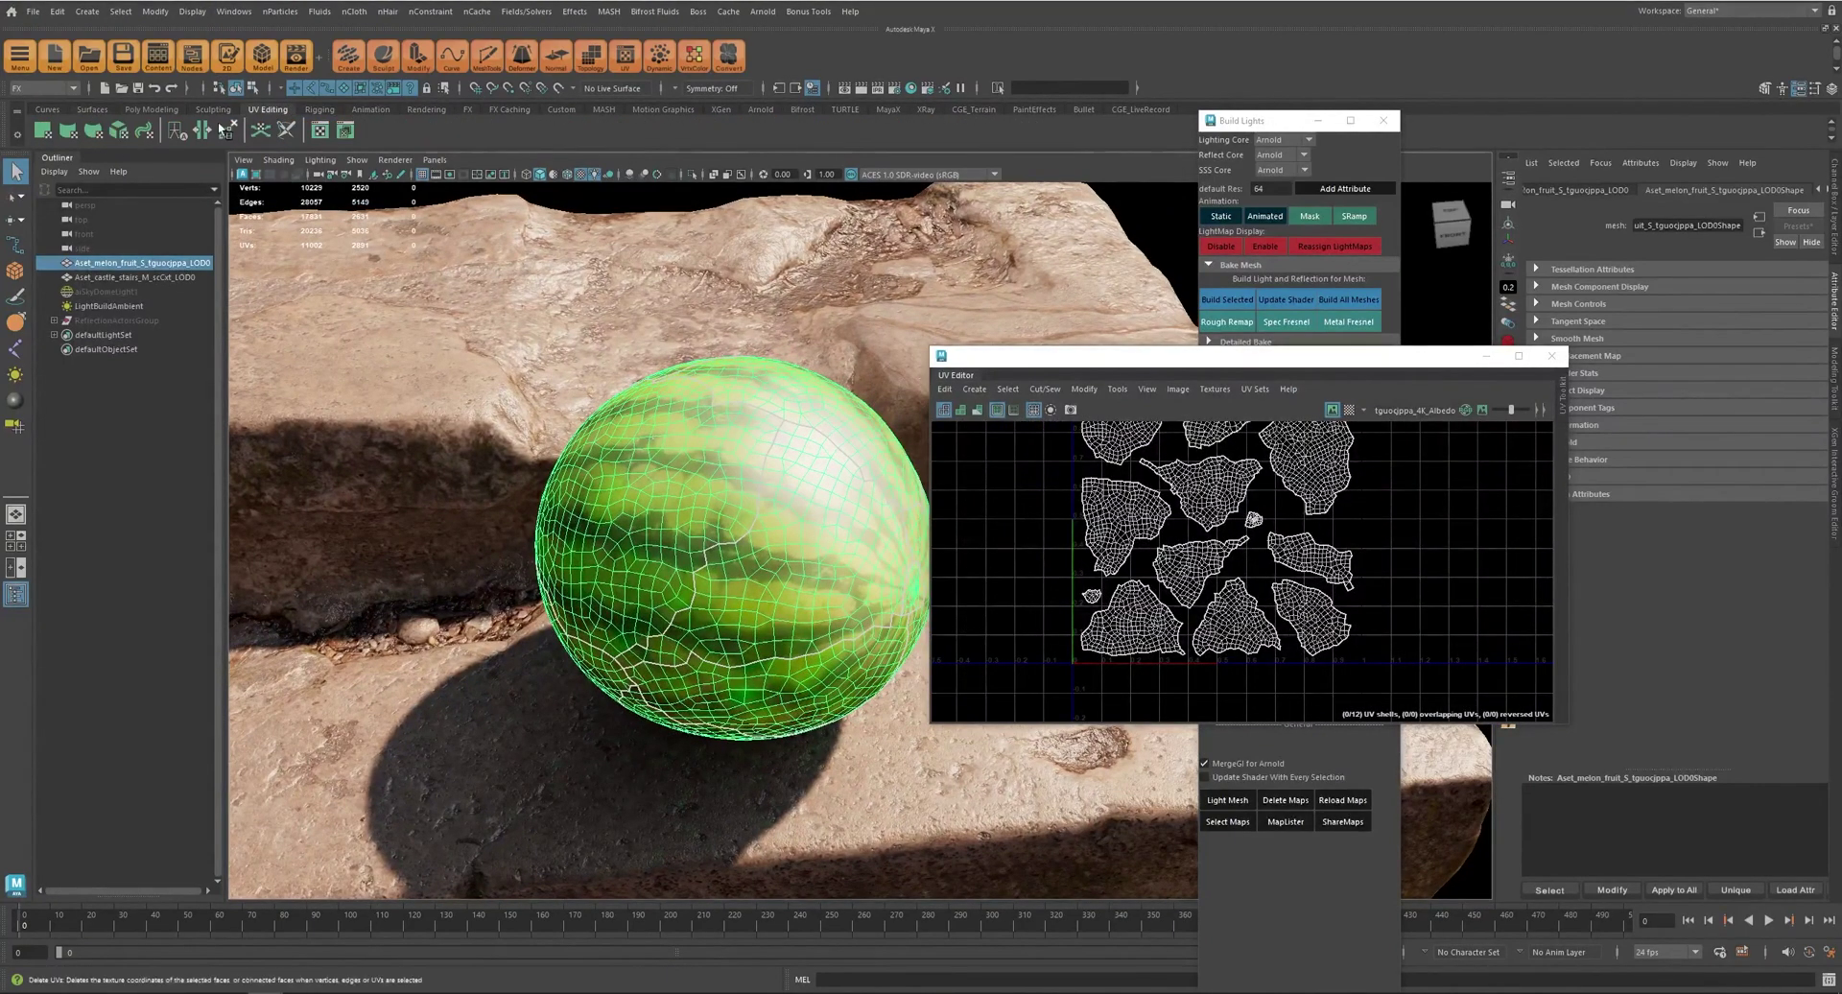
left_click(92, 132)
middle_click_drag(1270, 658, 1245, 657, "alt")
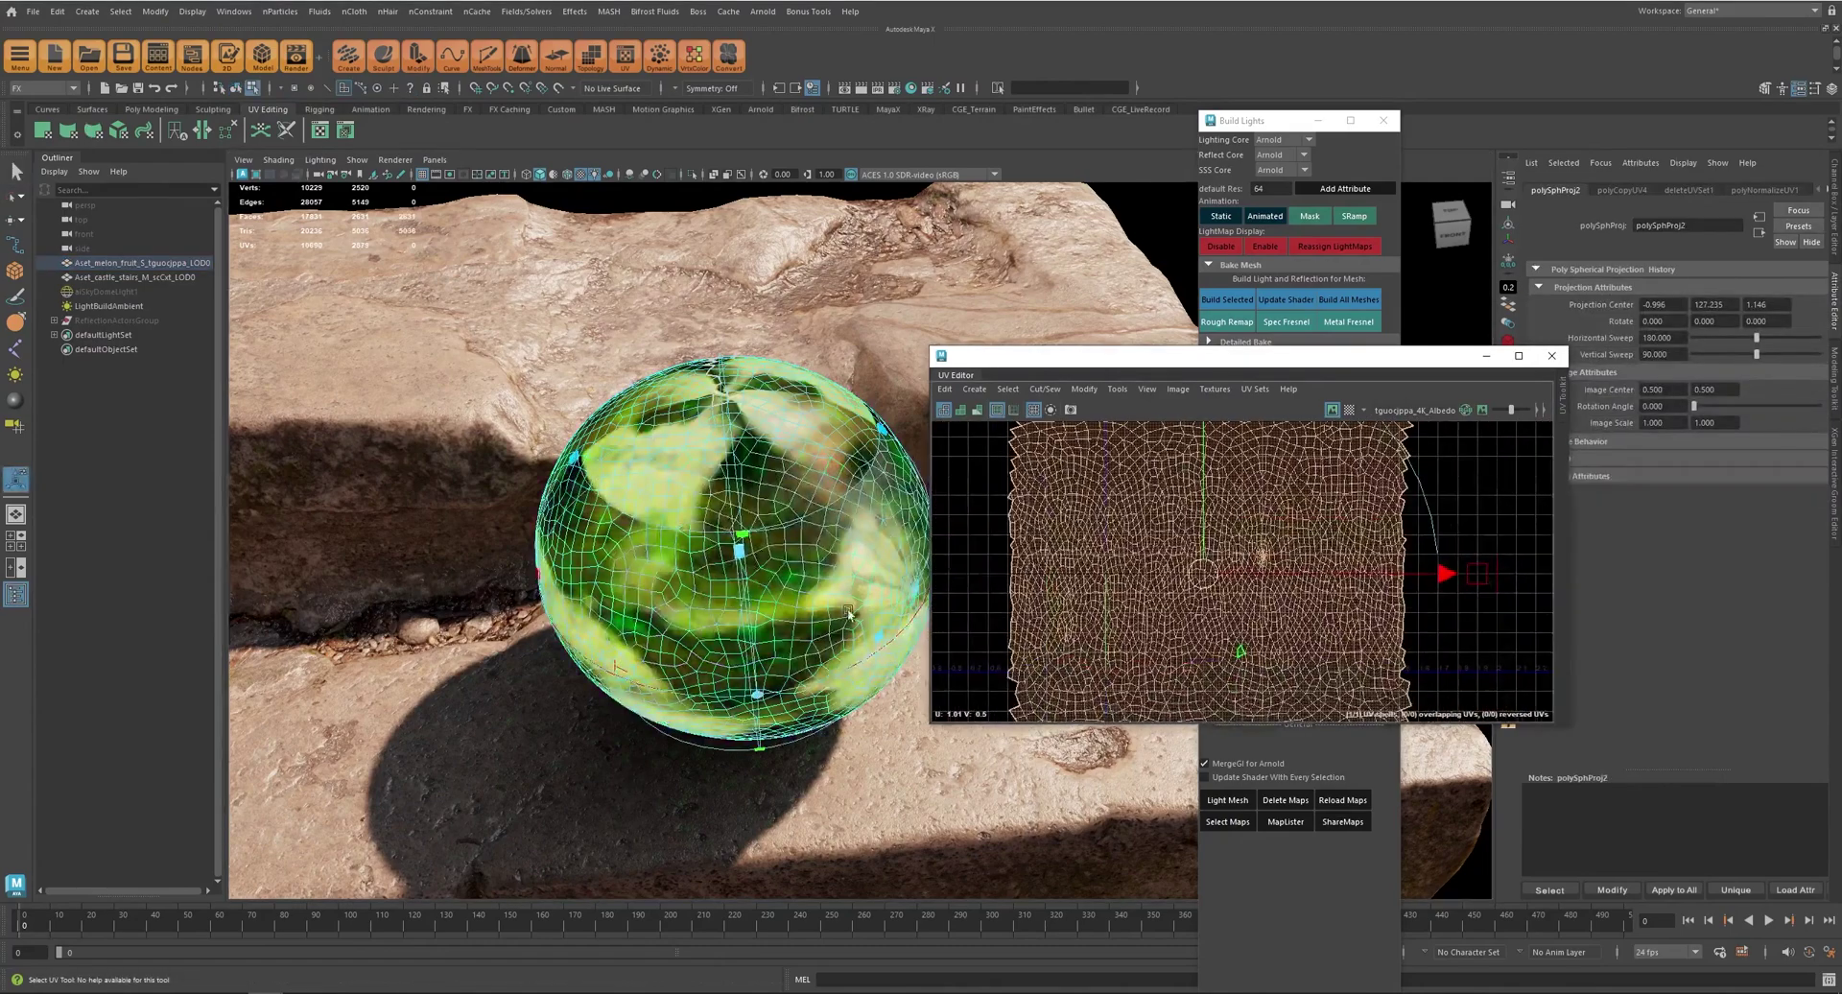
scroll(815, 546, "down", 2)
left_click_drag(815, 547, 916, 523, "alt")
left_click_drag(686, 570, 698, 582, "alt")
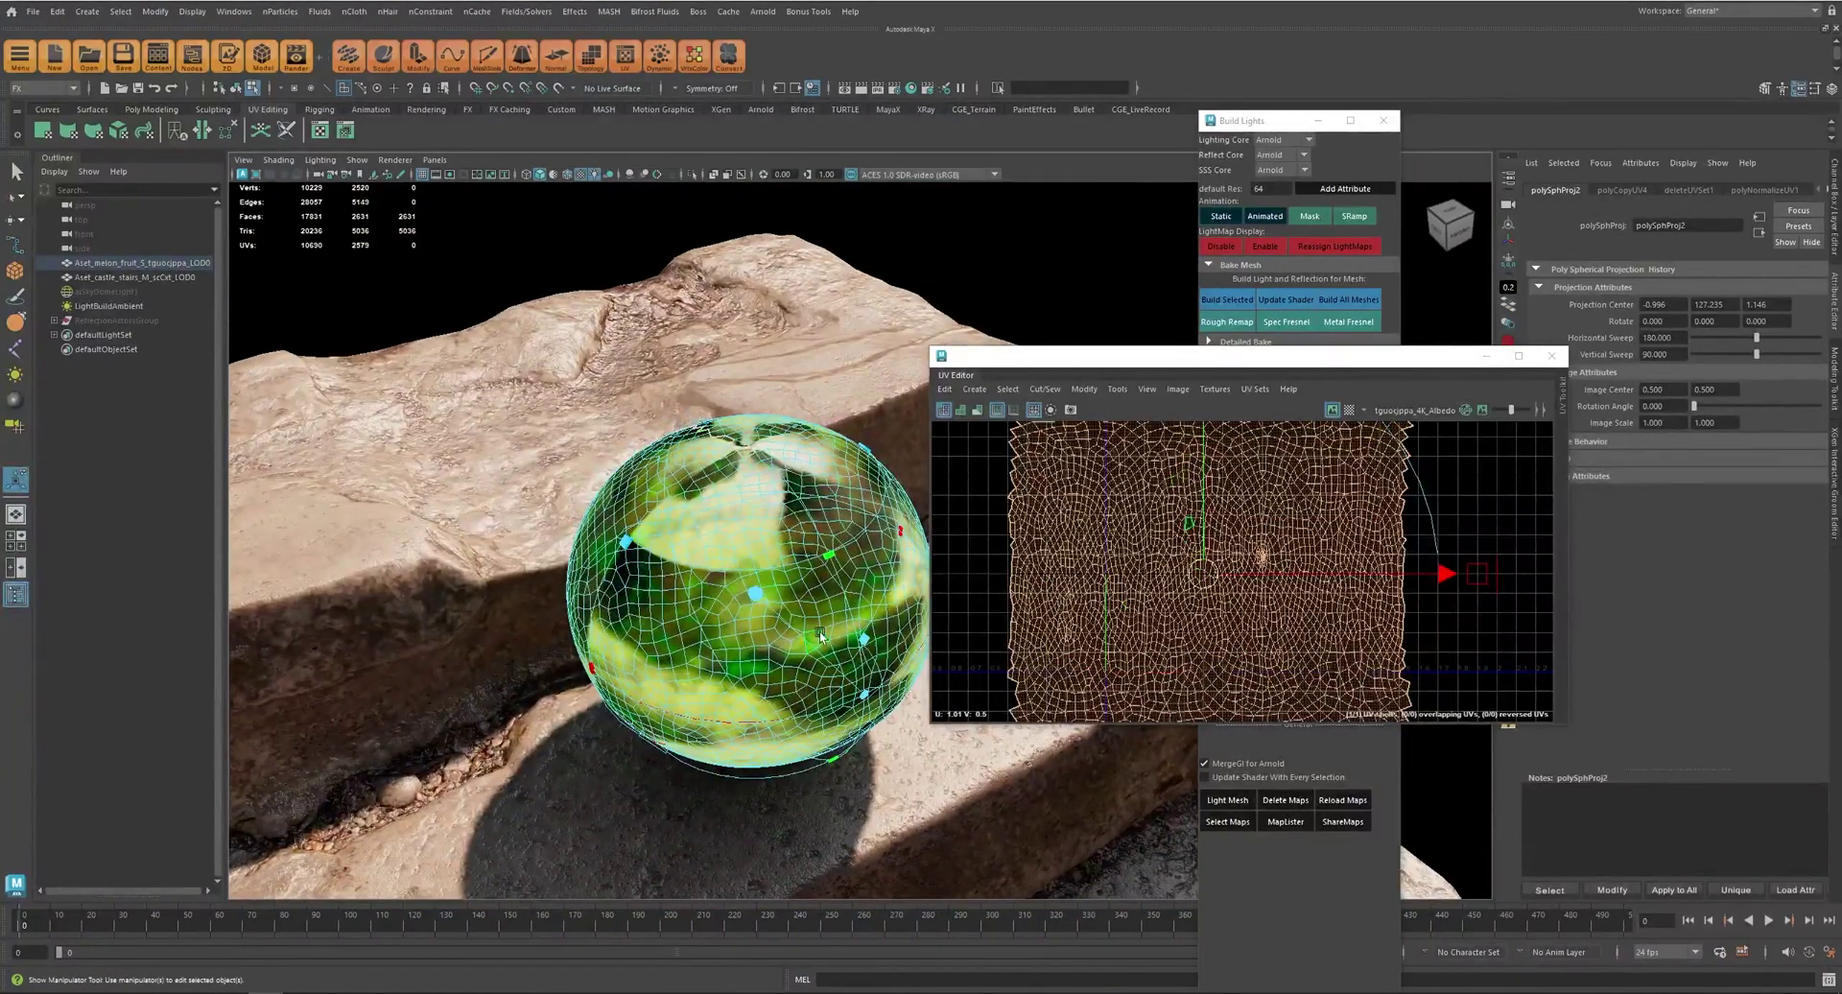
left_click_drag(871, 696, 808, 662)
left_click_drag(808, 662, 806, 586, "alt")
mouse_move(806, 585)
left_mouse_down("alt")
mouse_move(768, 566)
mouse_move(792, 537)
mouse_move(811, 576)
left_mouse_up("alt")
left_click_drag(810, 576, 848, 629, "alt")
- Unfold all of the watermelon's projected lightmap UVs and fit them into the UV tile
key("q")
key("ctrl+F12")
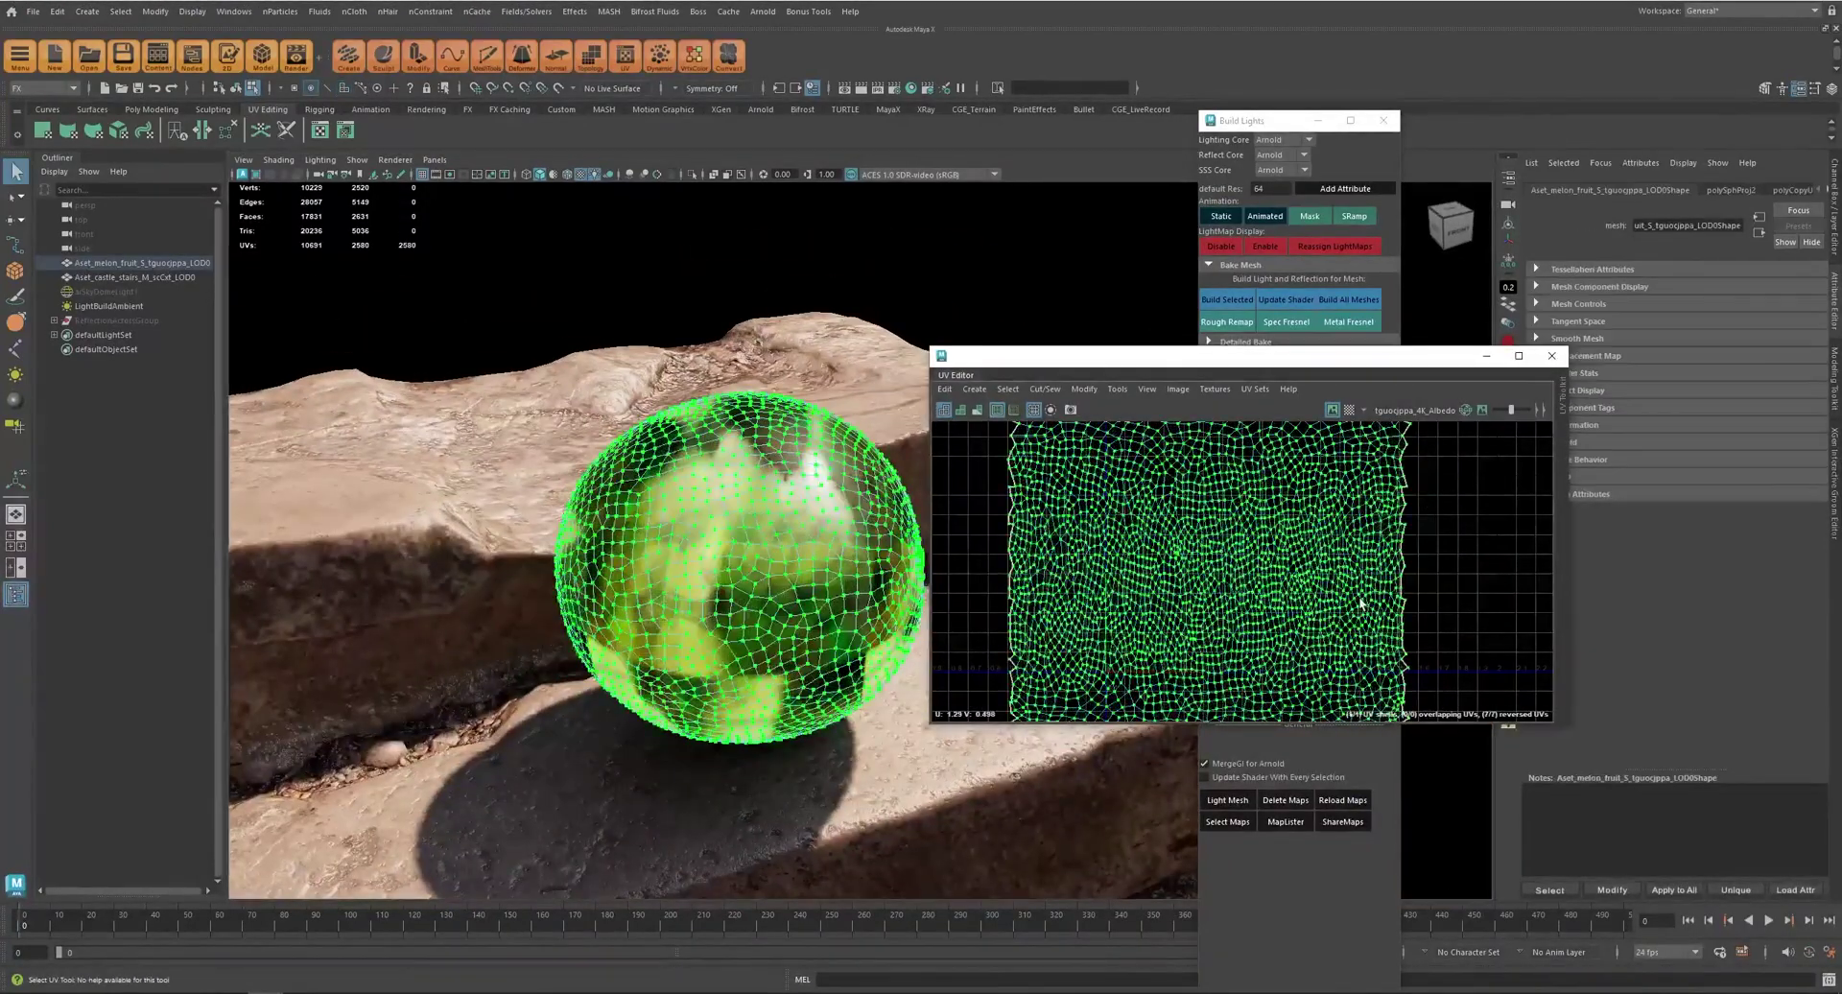
key("ctrl+u")
left_click(1085, 389)
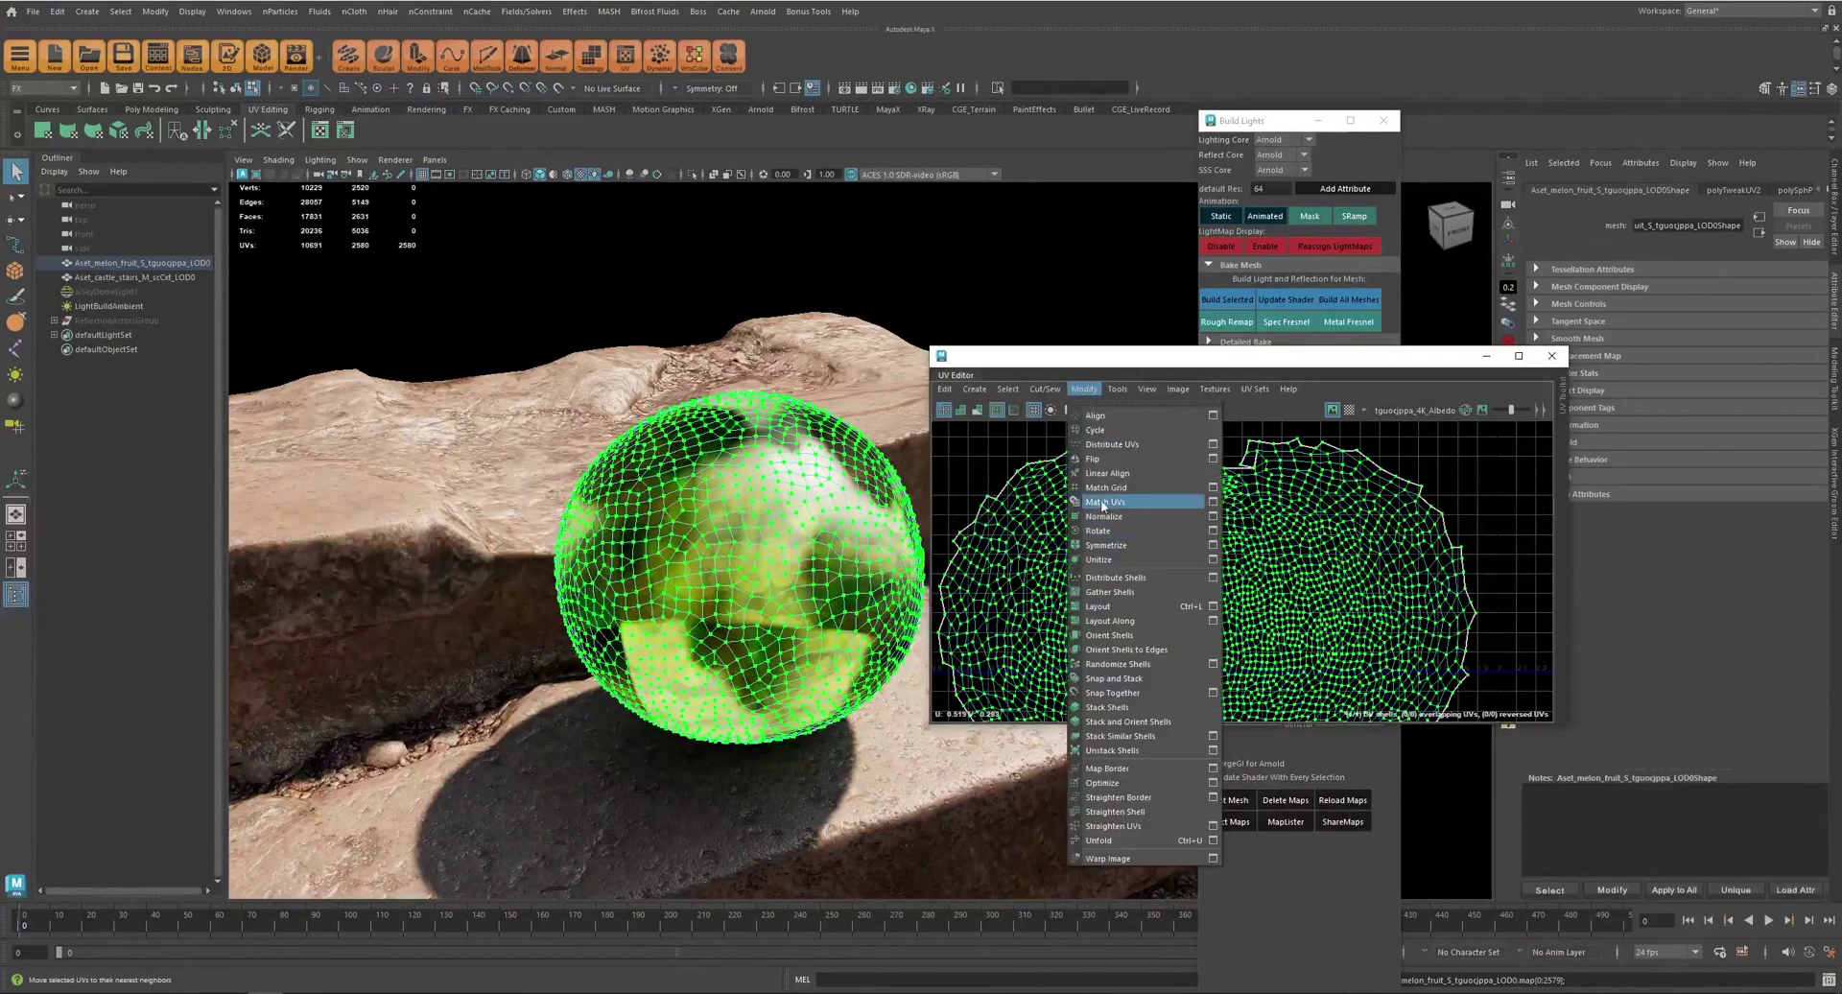
left_click(1118, 530)
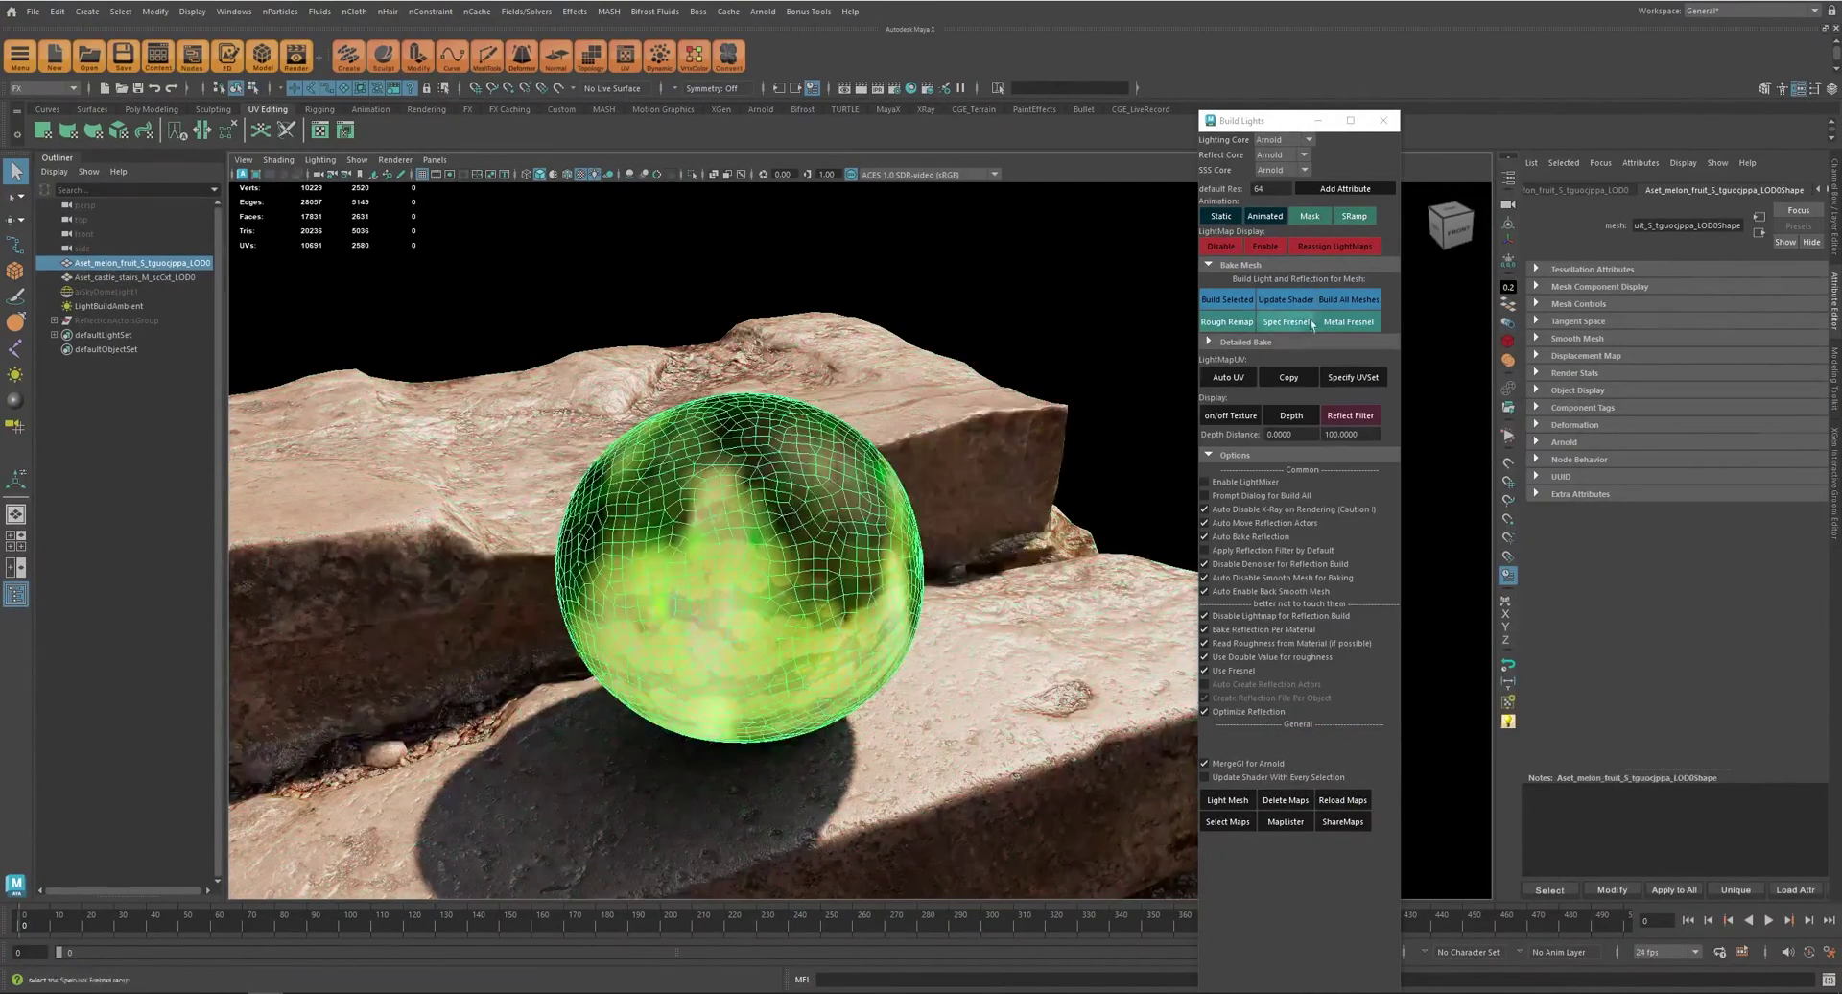
- Rebuild the watermelon's light and reflection bake with the unfolded UVs, and inspect its underside
left_click(1222, 302)
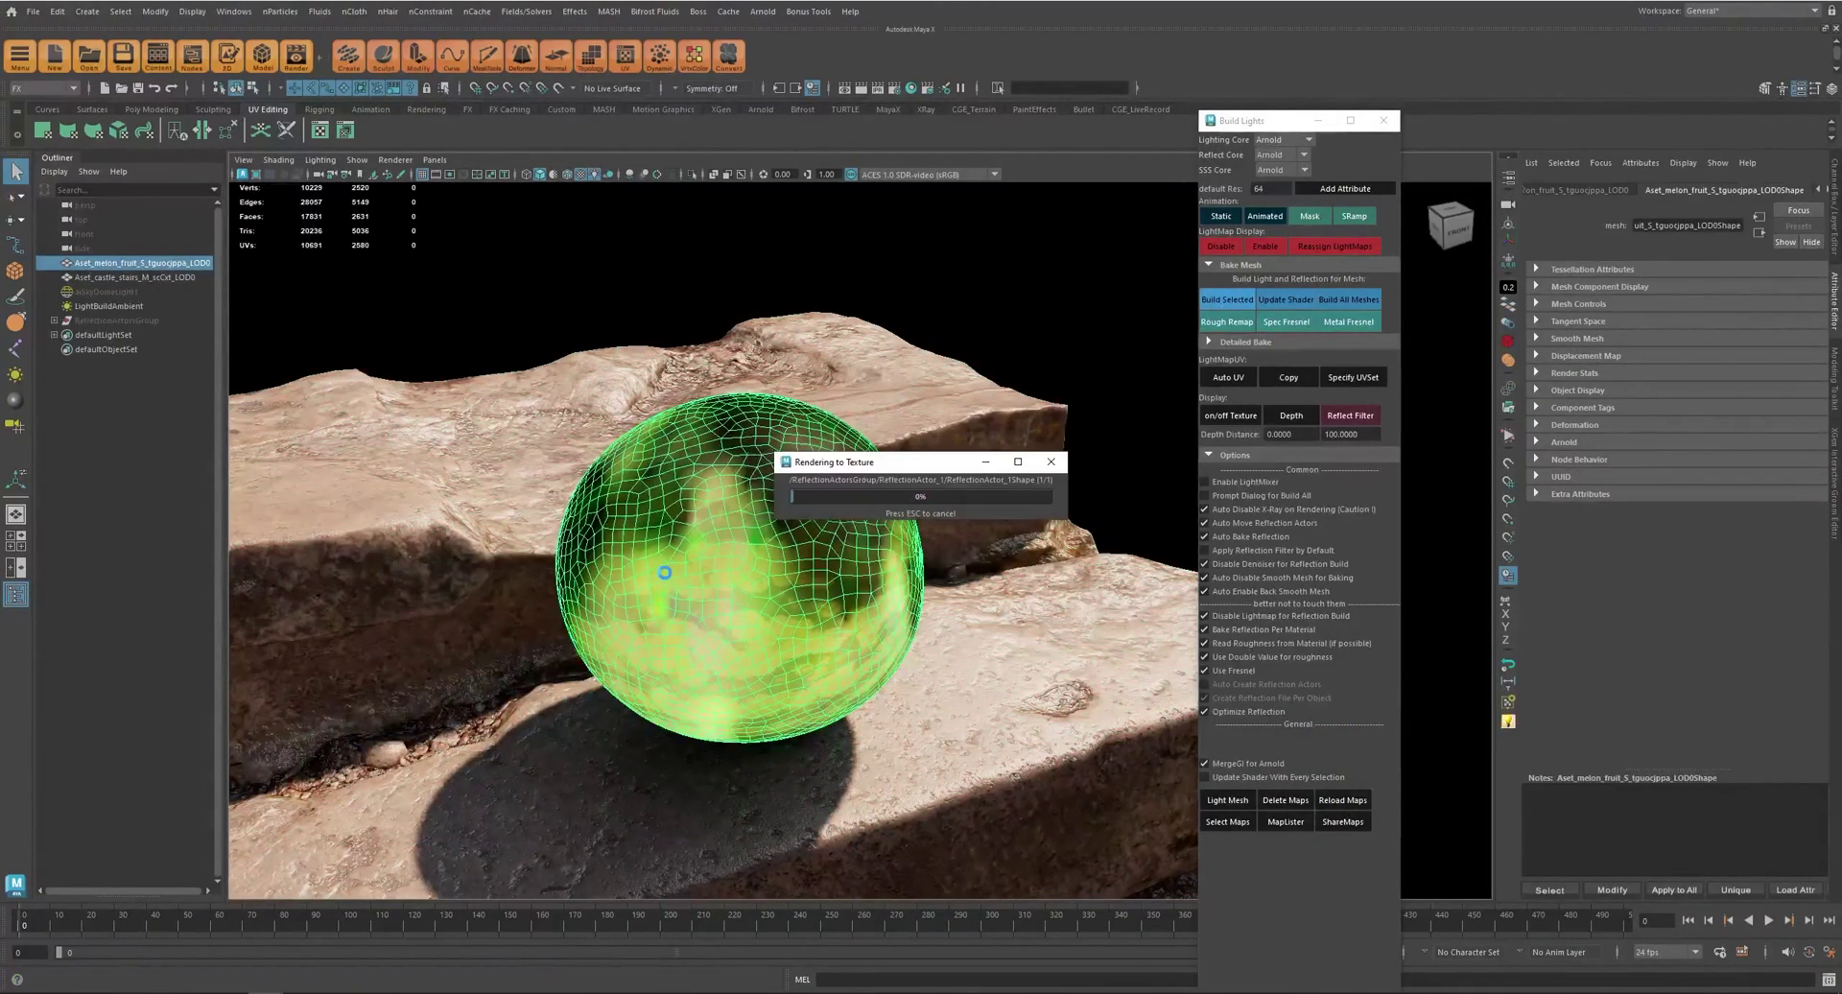
left_click(776, 430, "ctrl")
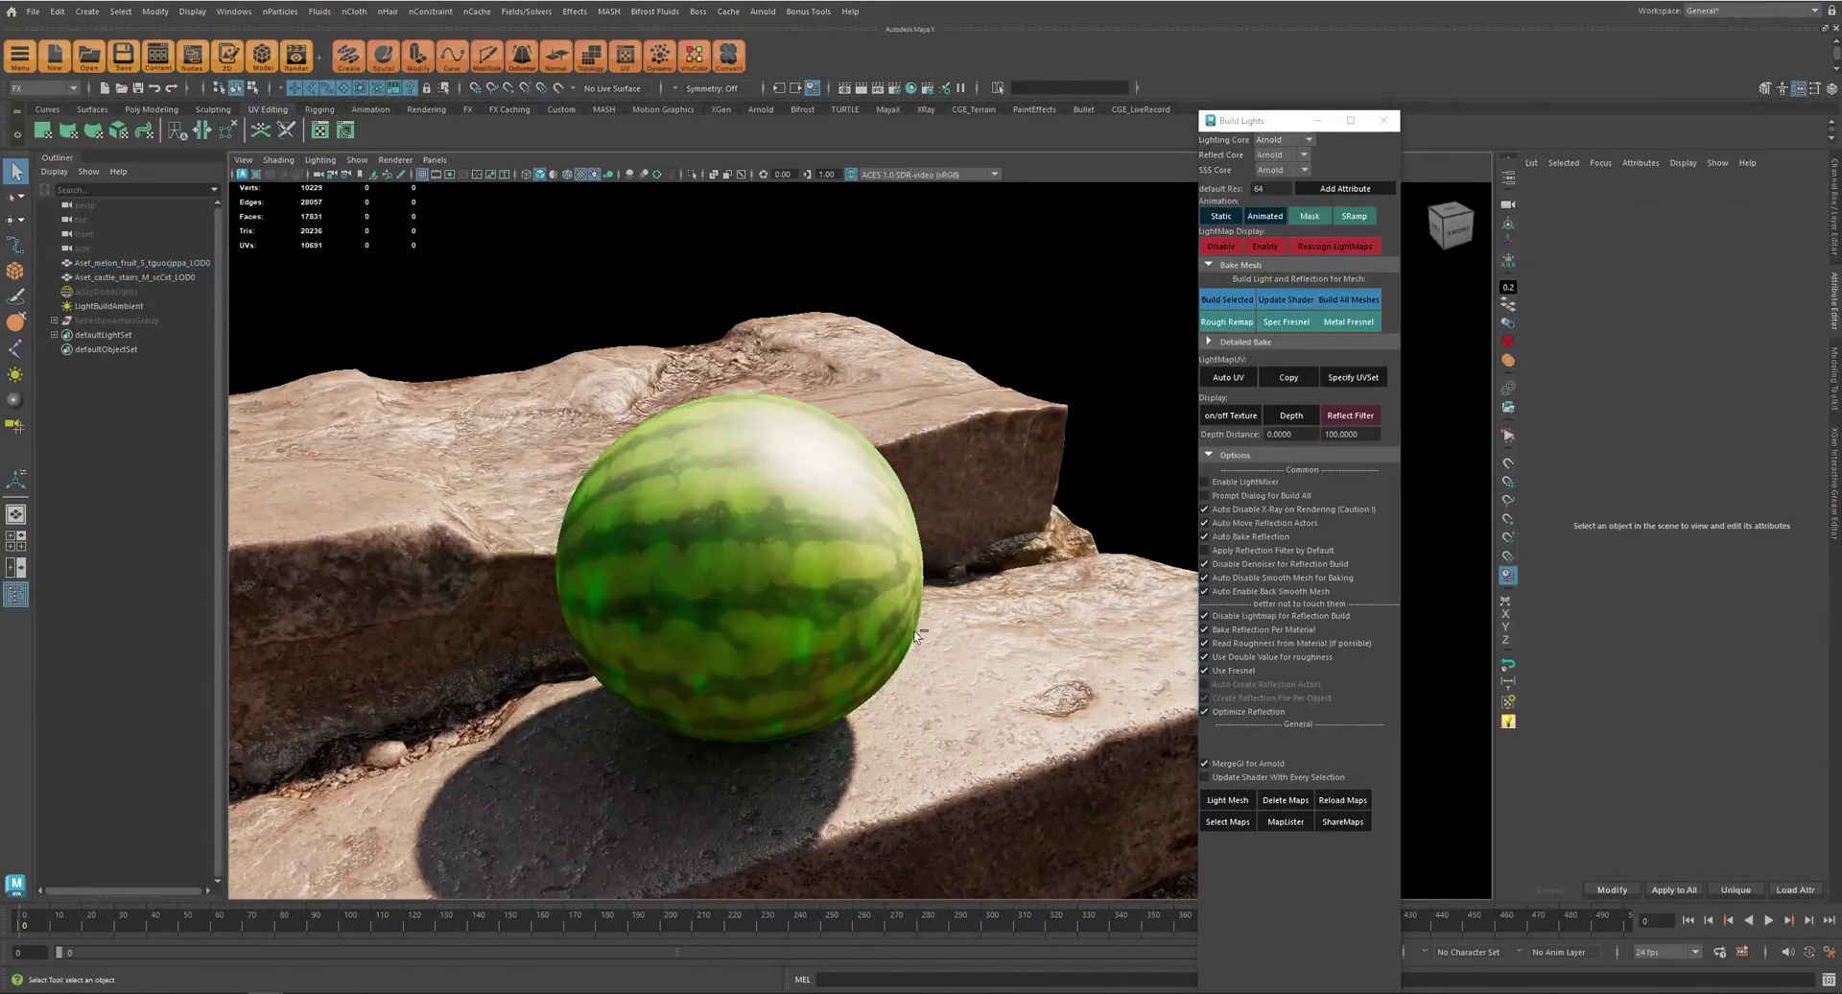
left_click_drag(767, 480, 720, 619, "alt")
middle_click_drag(720, 619, 800, 669, "alt")
left_click_drag(800, 668, 810, 395, "alt")
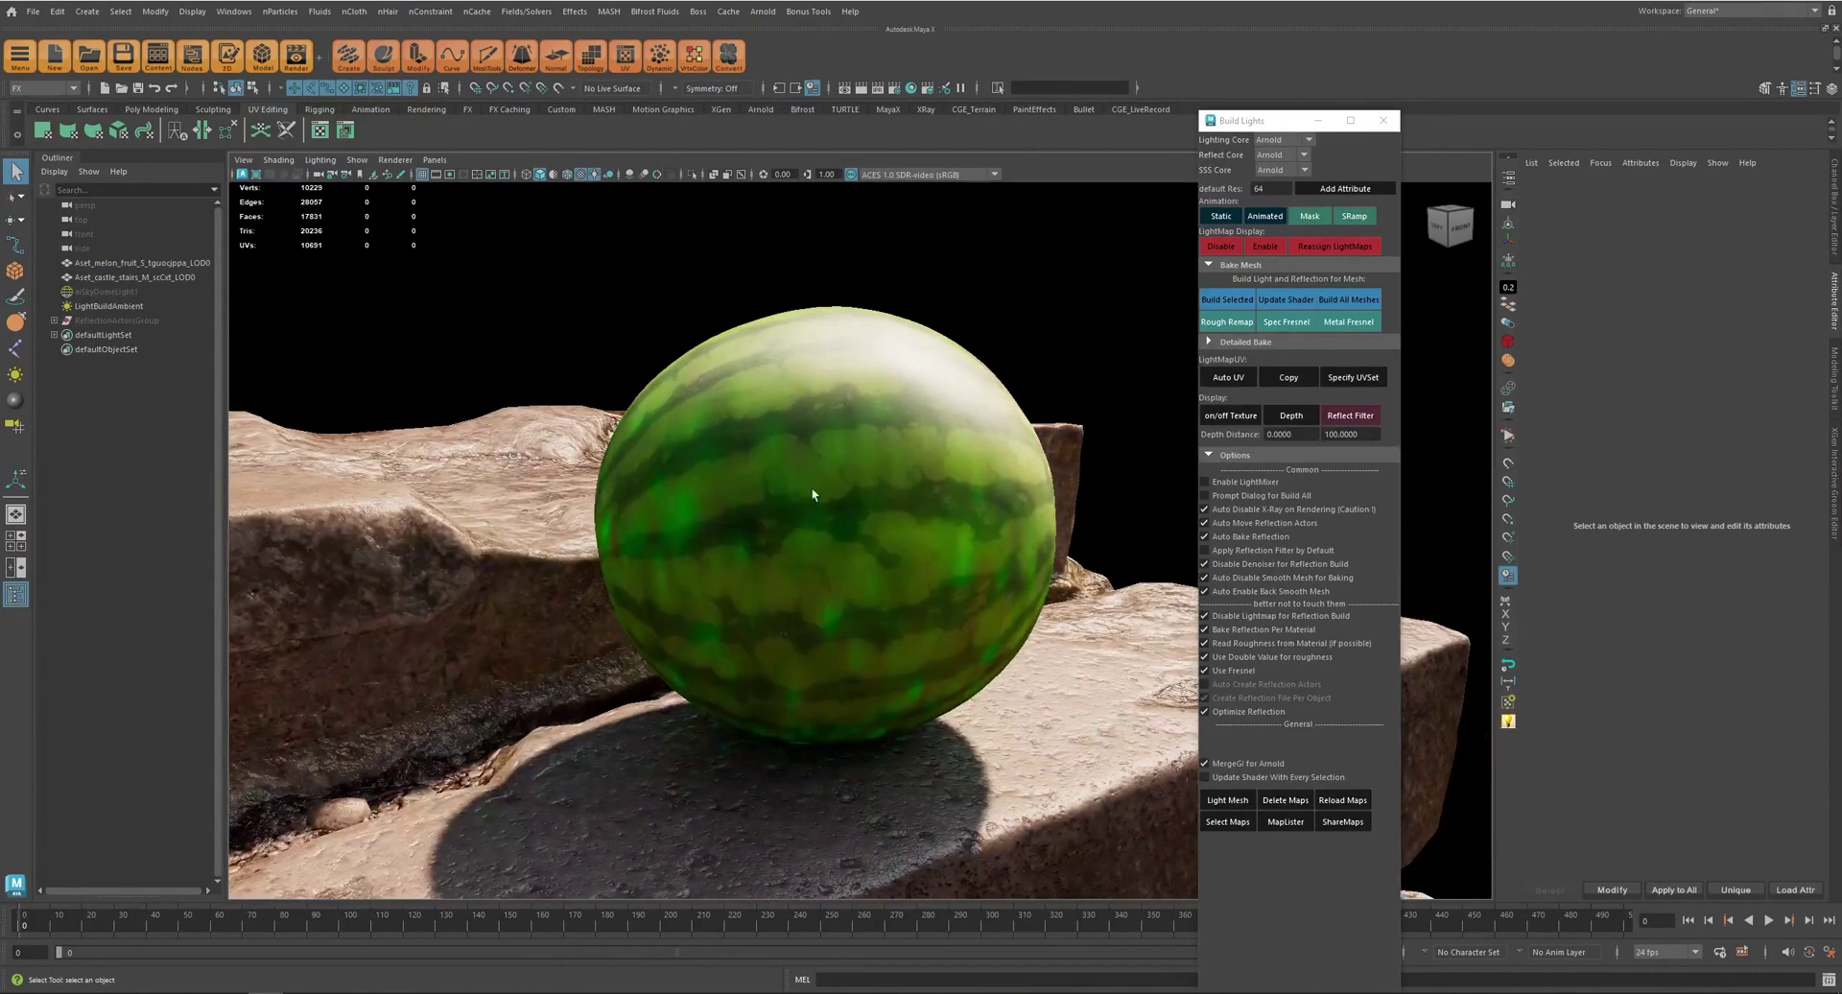
- Add an OIDN denoiser imager in the Arnold Renderer render settings, and close the settings
left_click(893, 87)
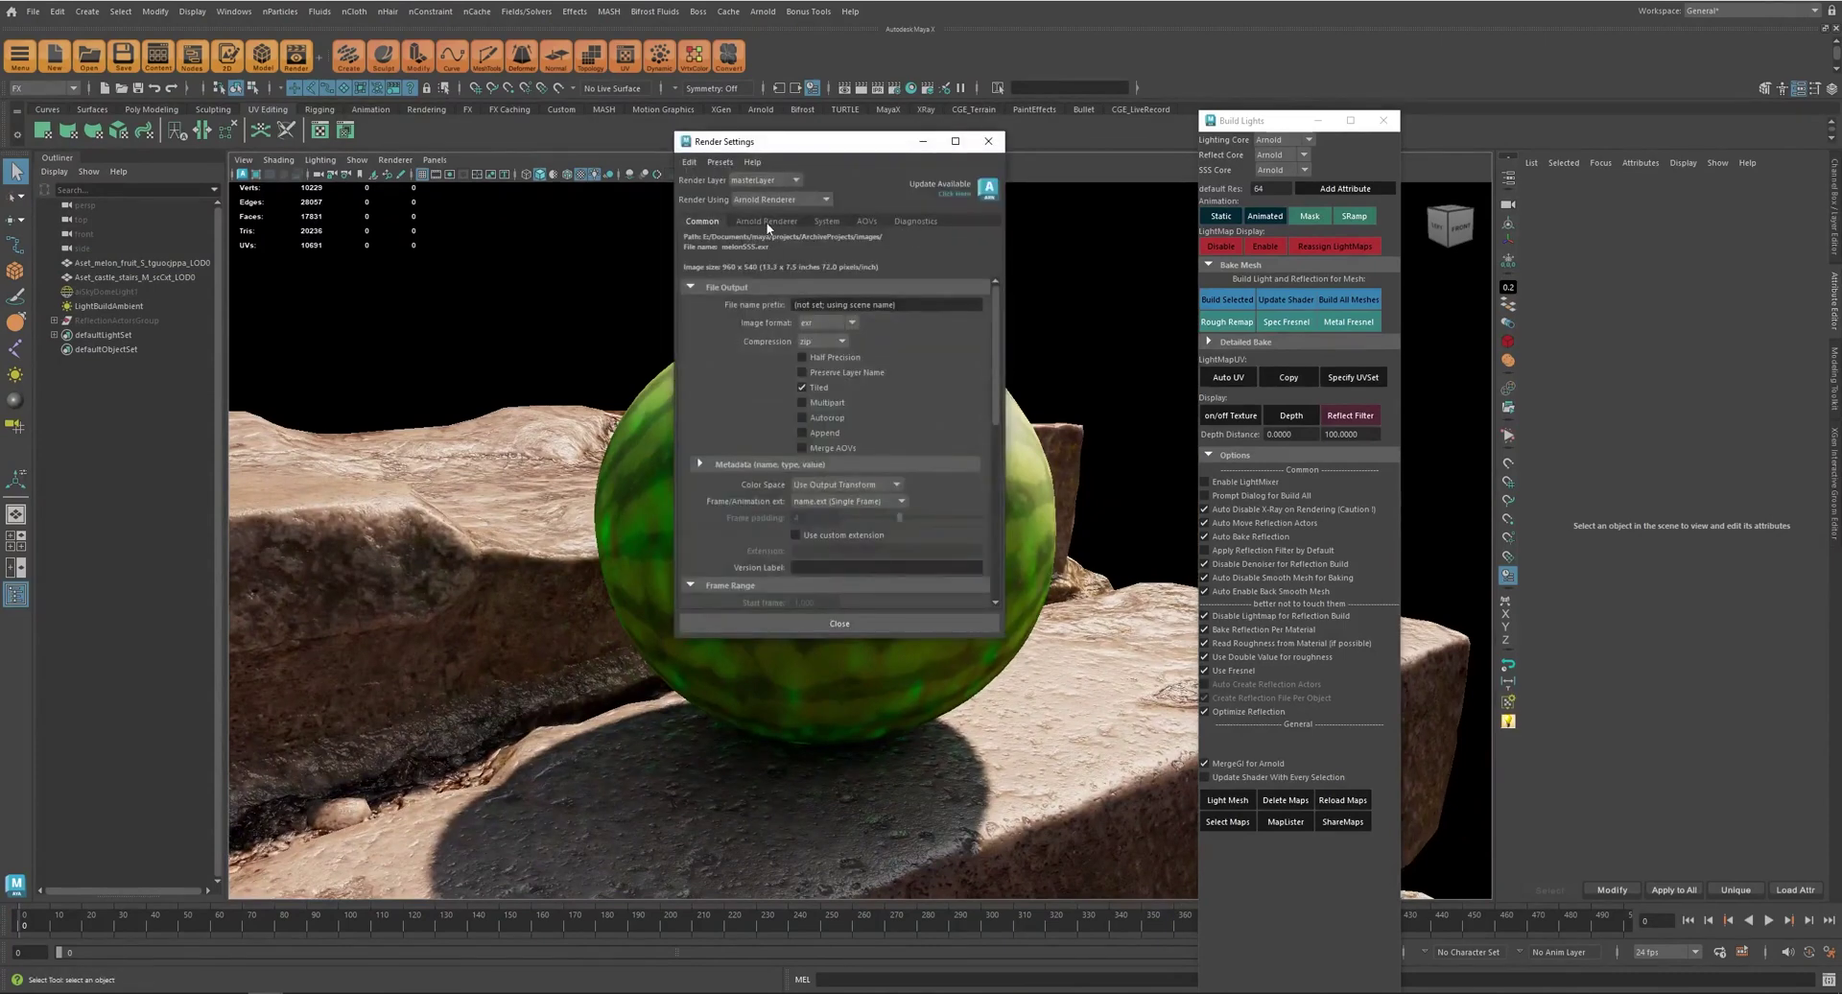
left_click(767, 221)
scroll(764, 460, "down", 5)
left_click(762, 504)
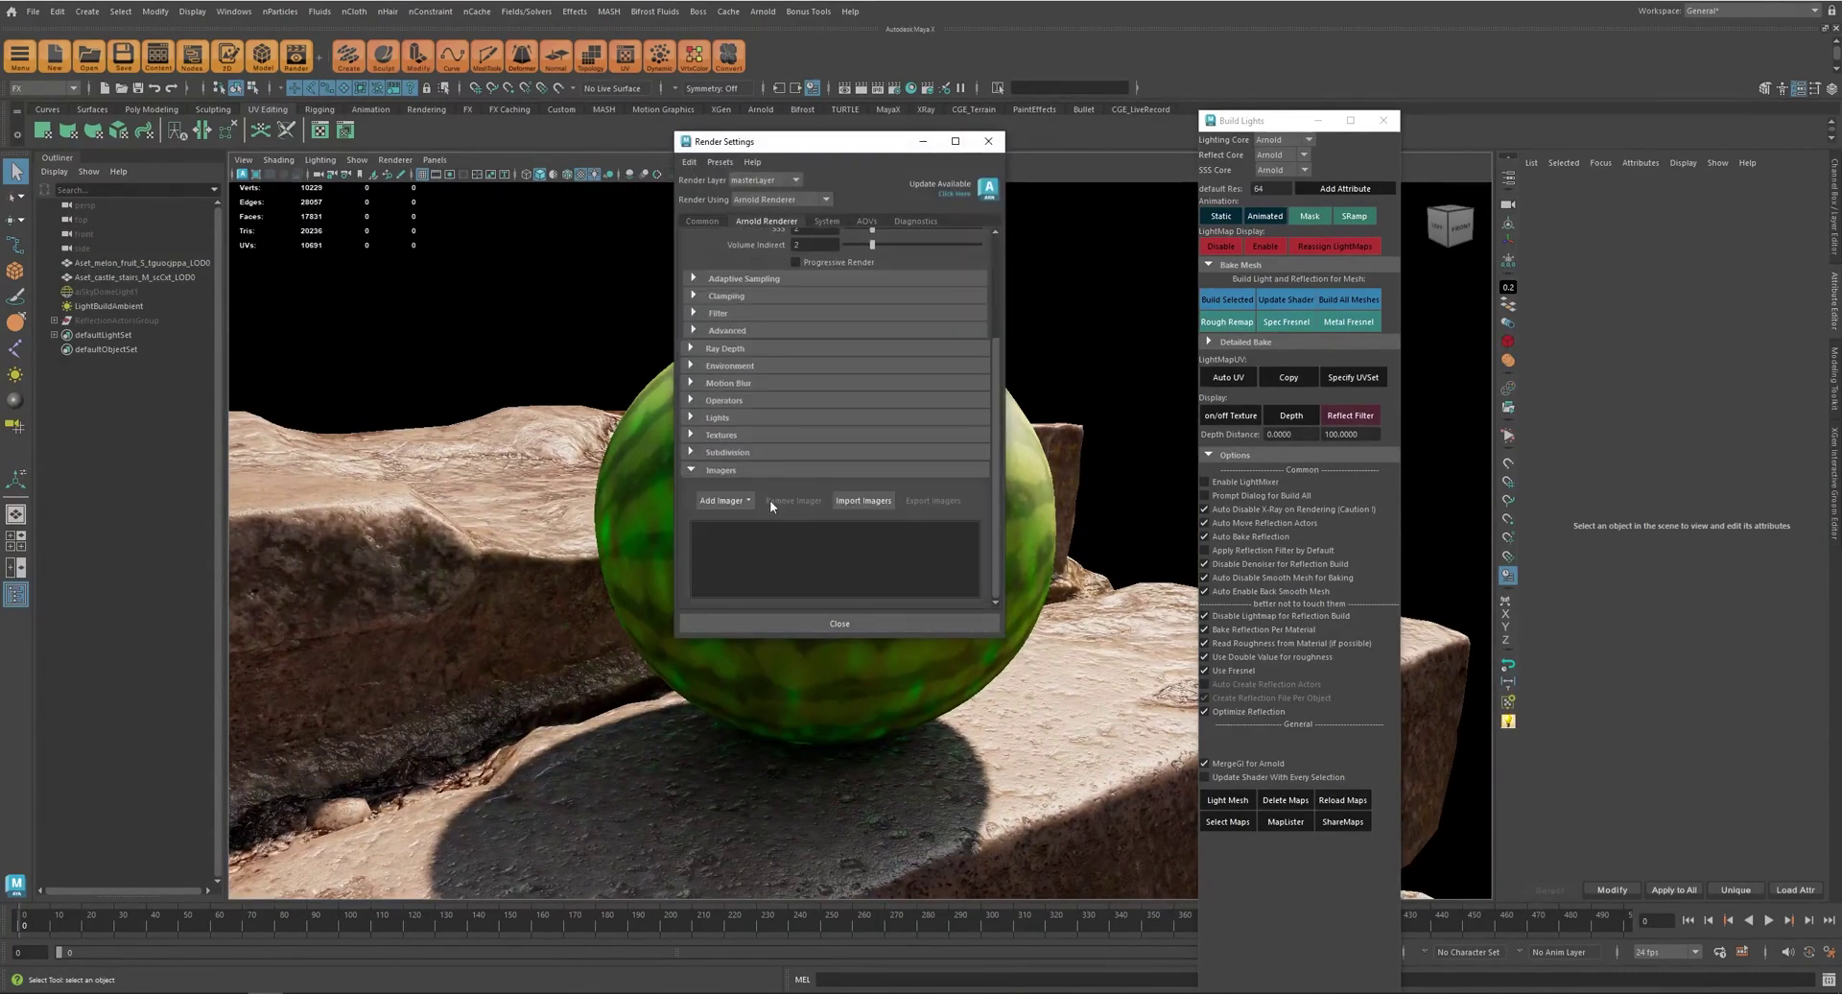
left_click(725, 500)
left_click(795, 591)
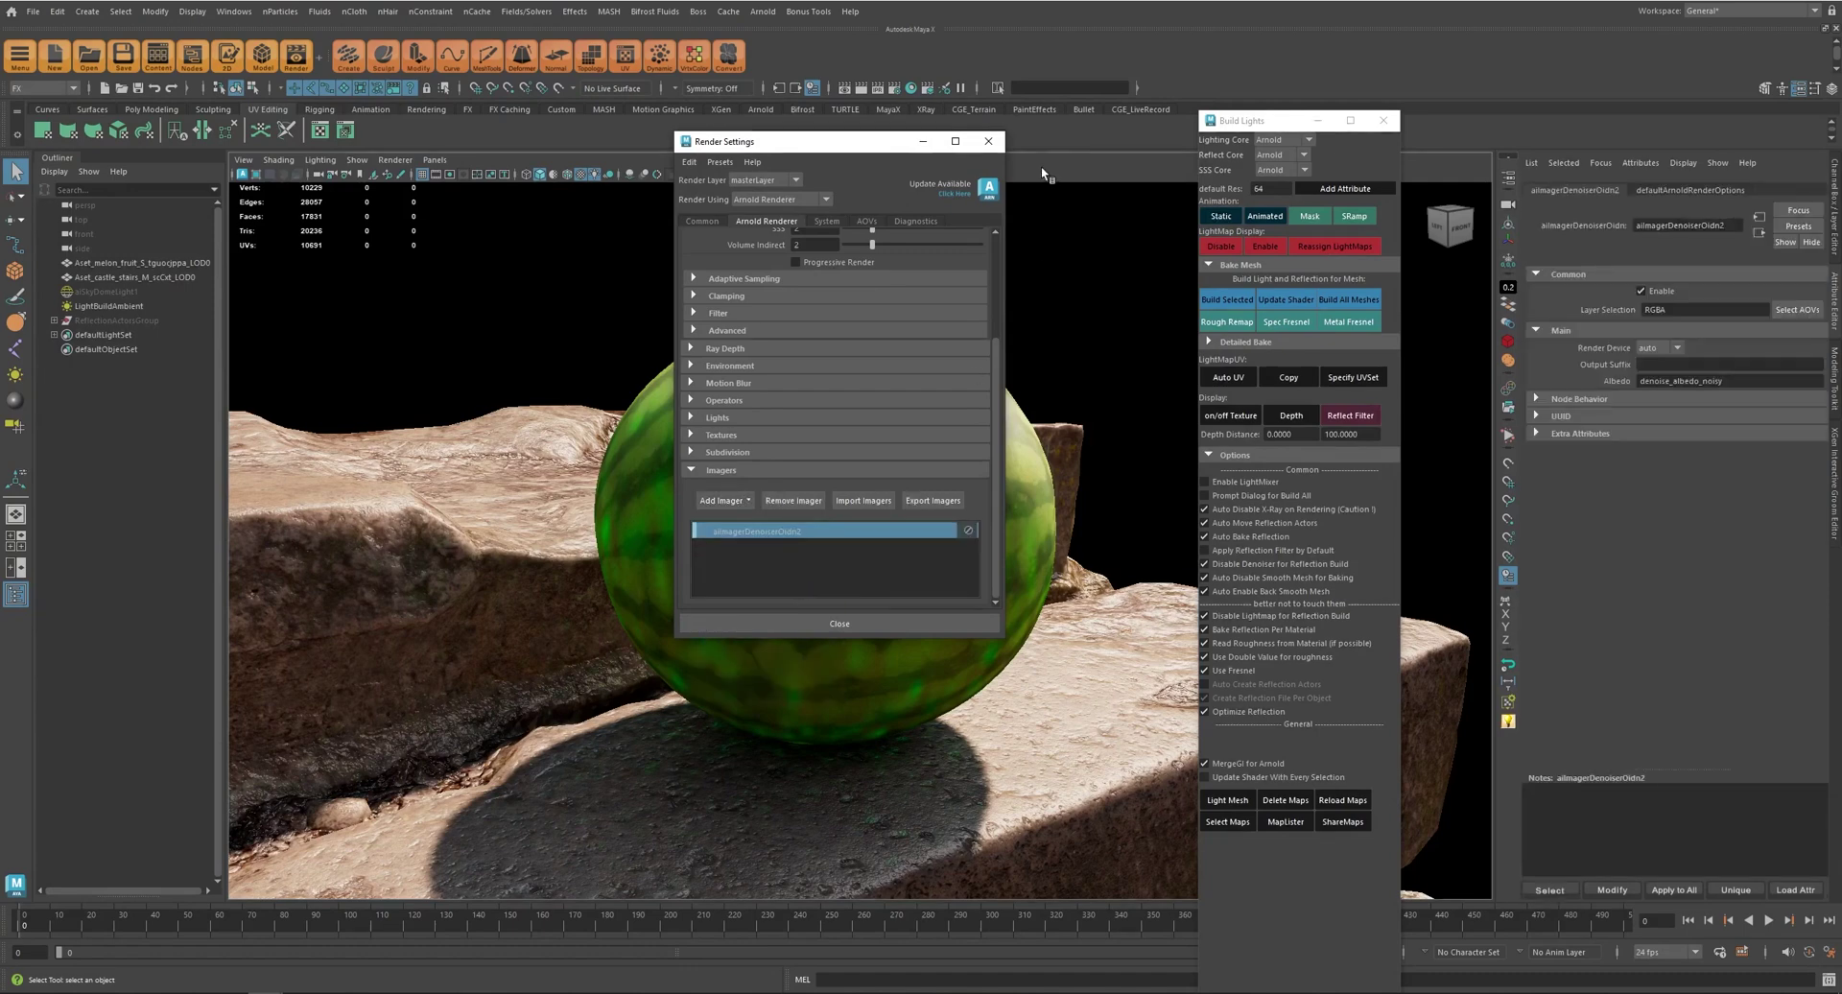
left_click(988, 141)
- Build the SSS bake for the watermelon, close the Build Lights tool, and inspect the watermelon with nothing selected
left_click(1017, 403)
left_click(1244, 341)
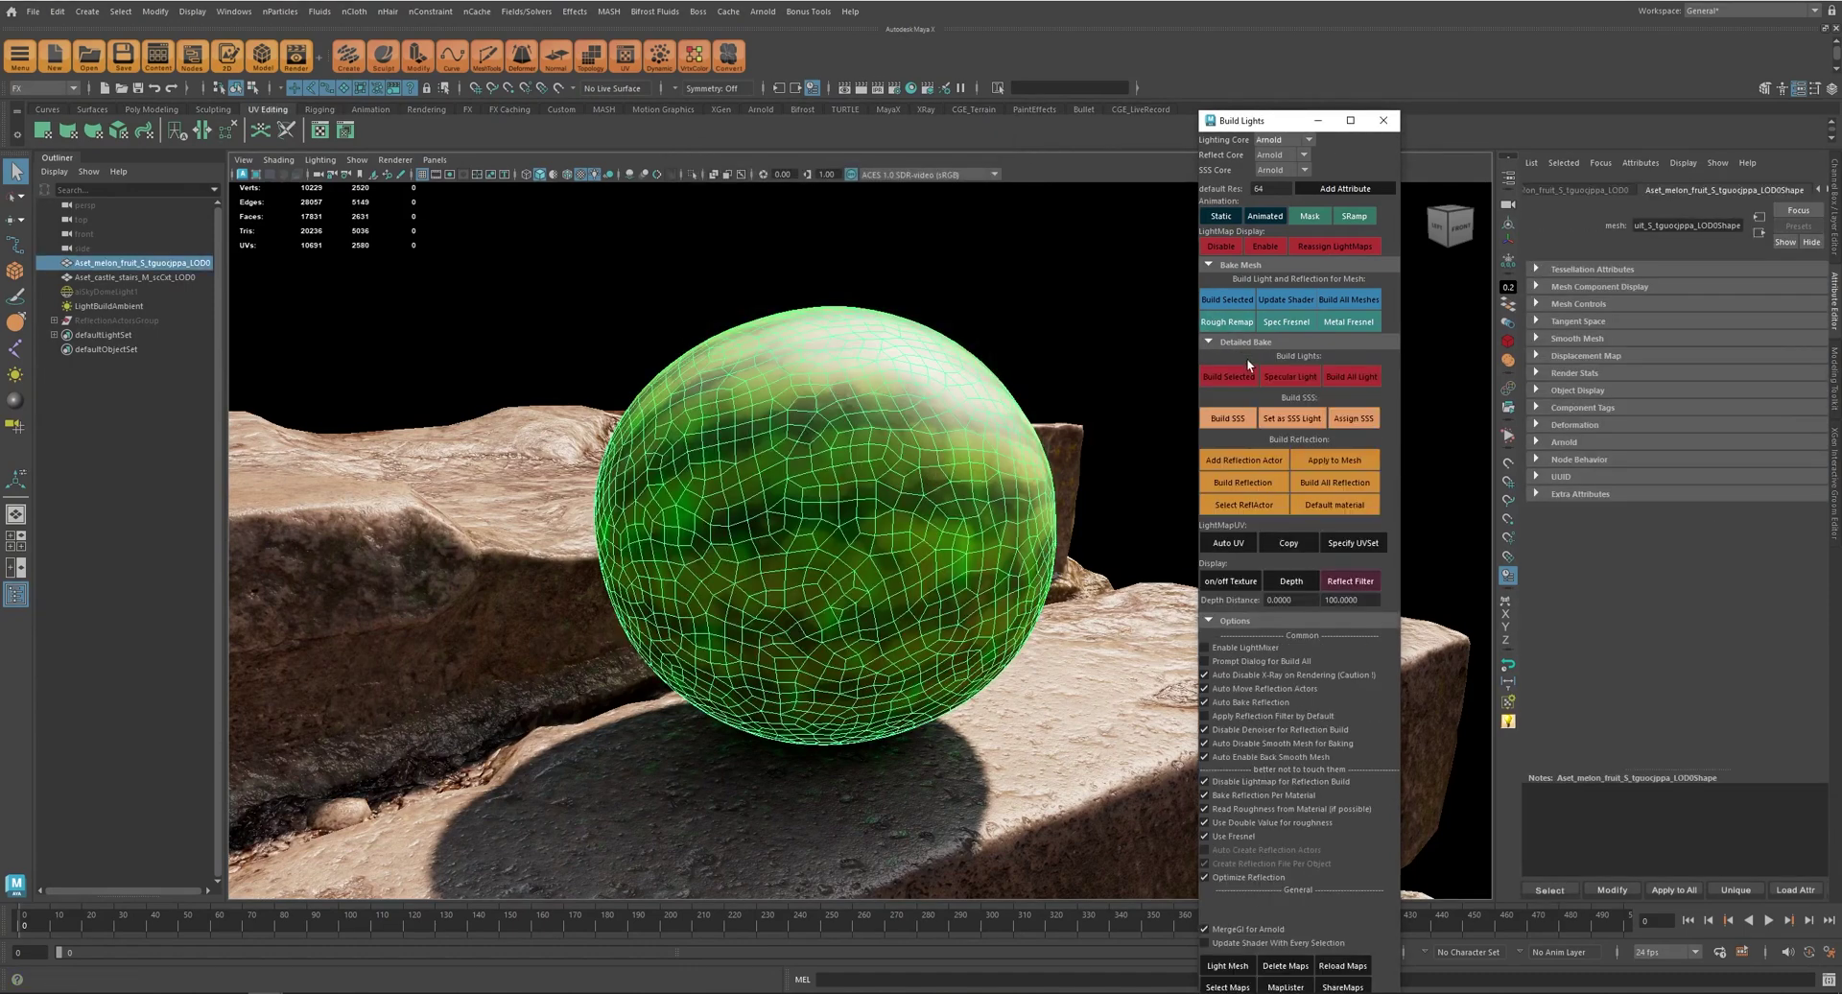
left_click(1227, 419)
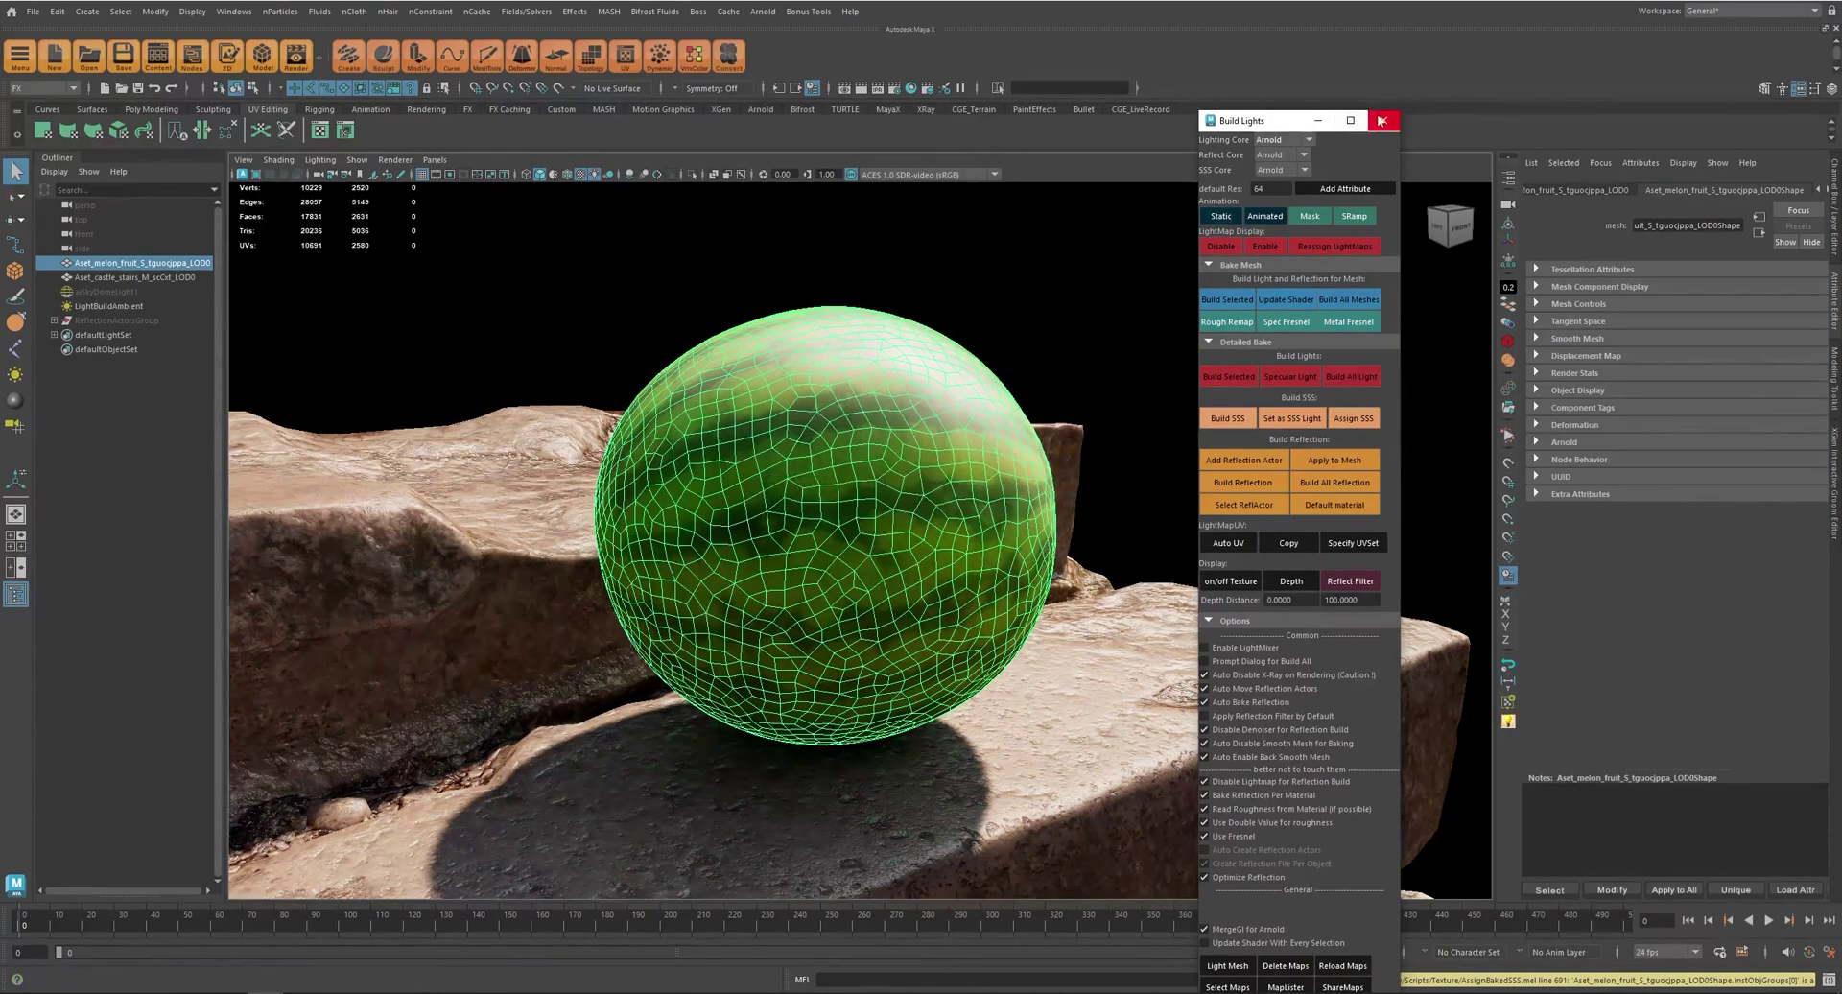
left_click(1381, 121)
left_click(1282, 274)
left_click_drag(942, 522, 1036, 406, "alt")
key("ctrl+a")
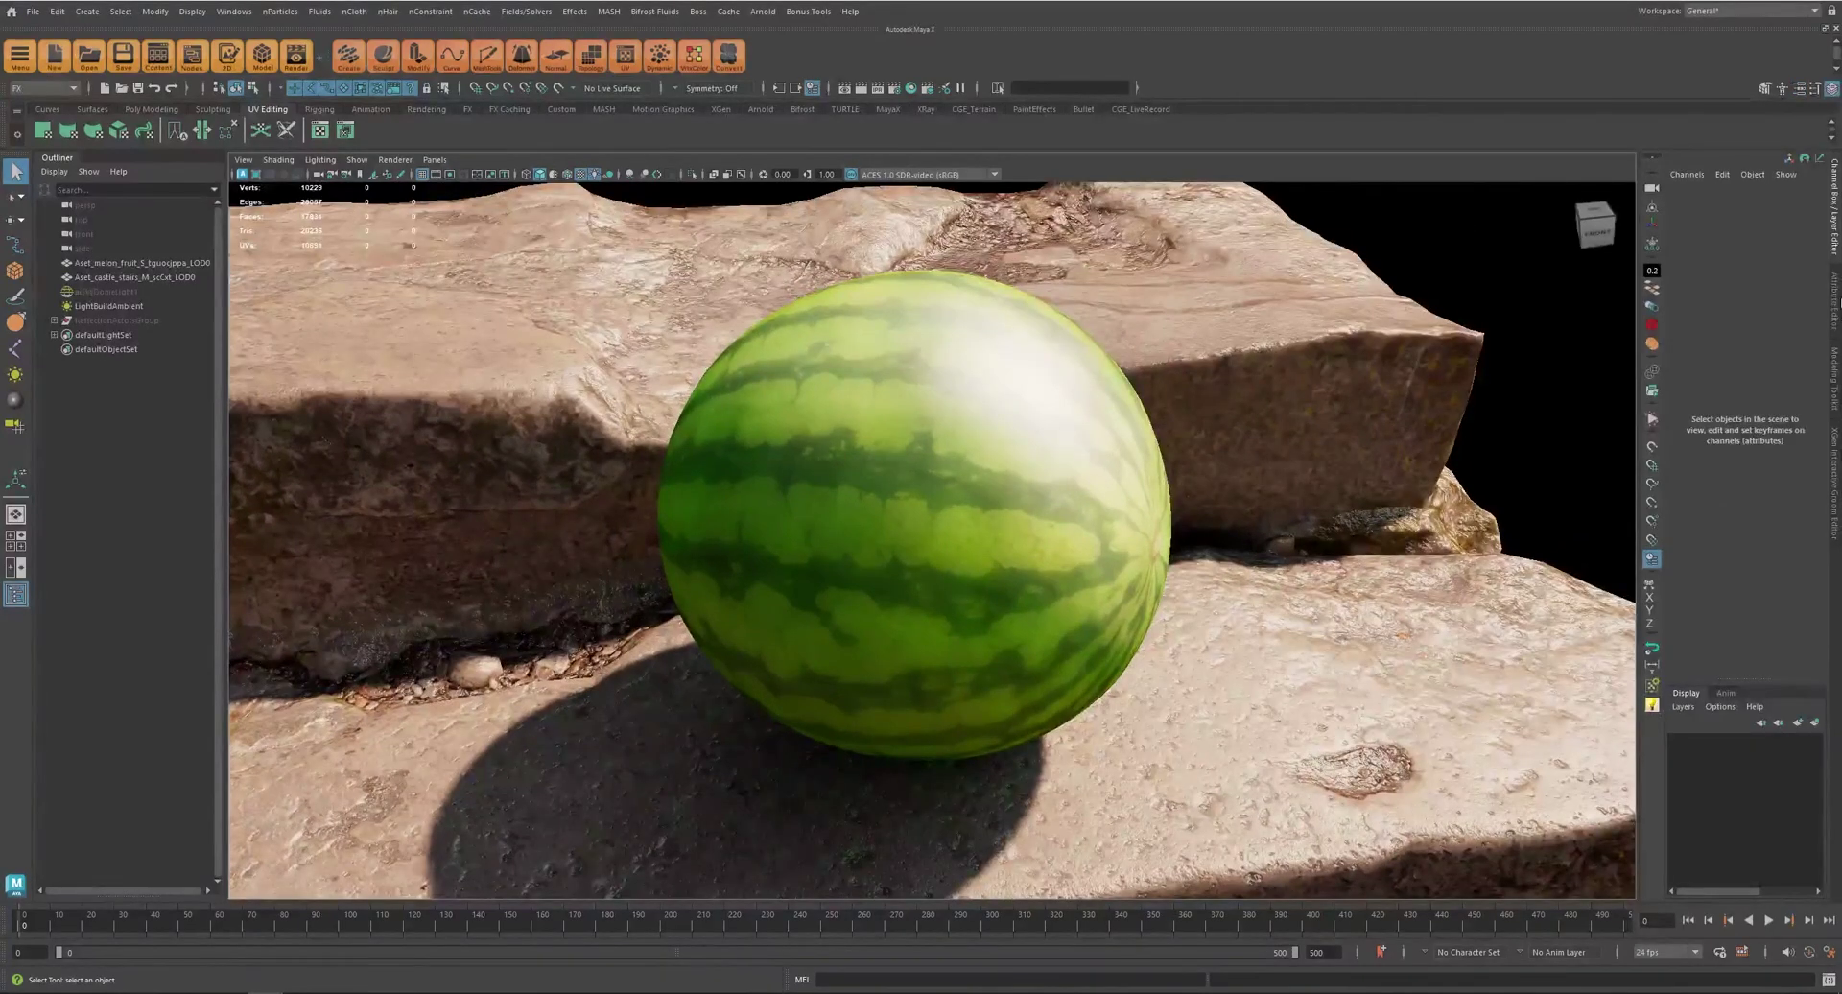
- Look through the presets of the watermelon's aiStandardSurface2 material, and set the material's base weight to 0
key("ctrl+a")
left_click(754, 560)
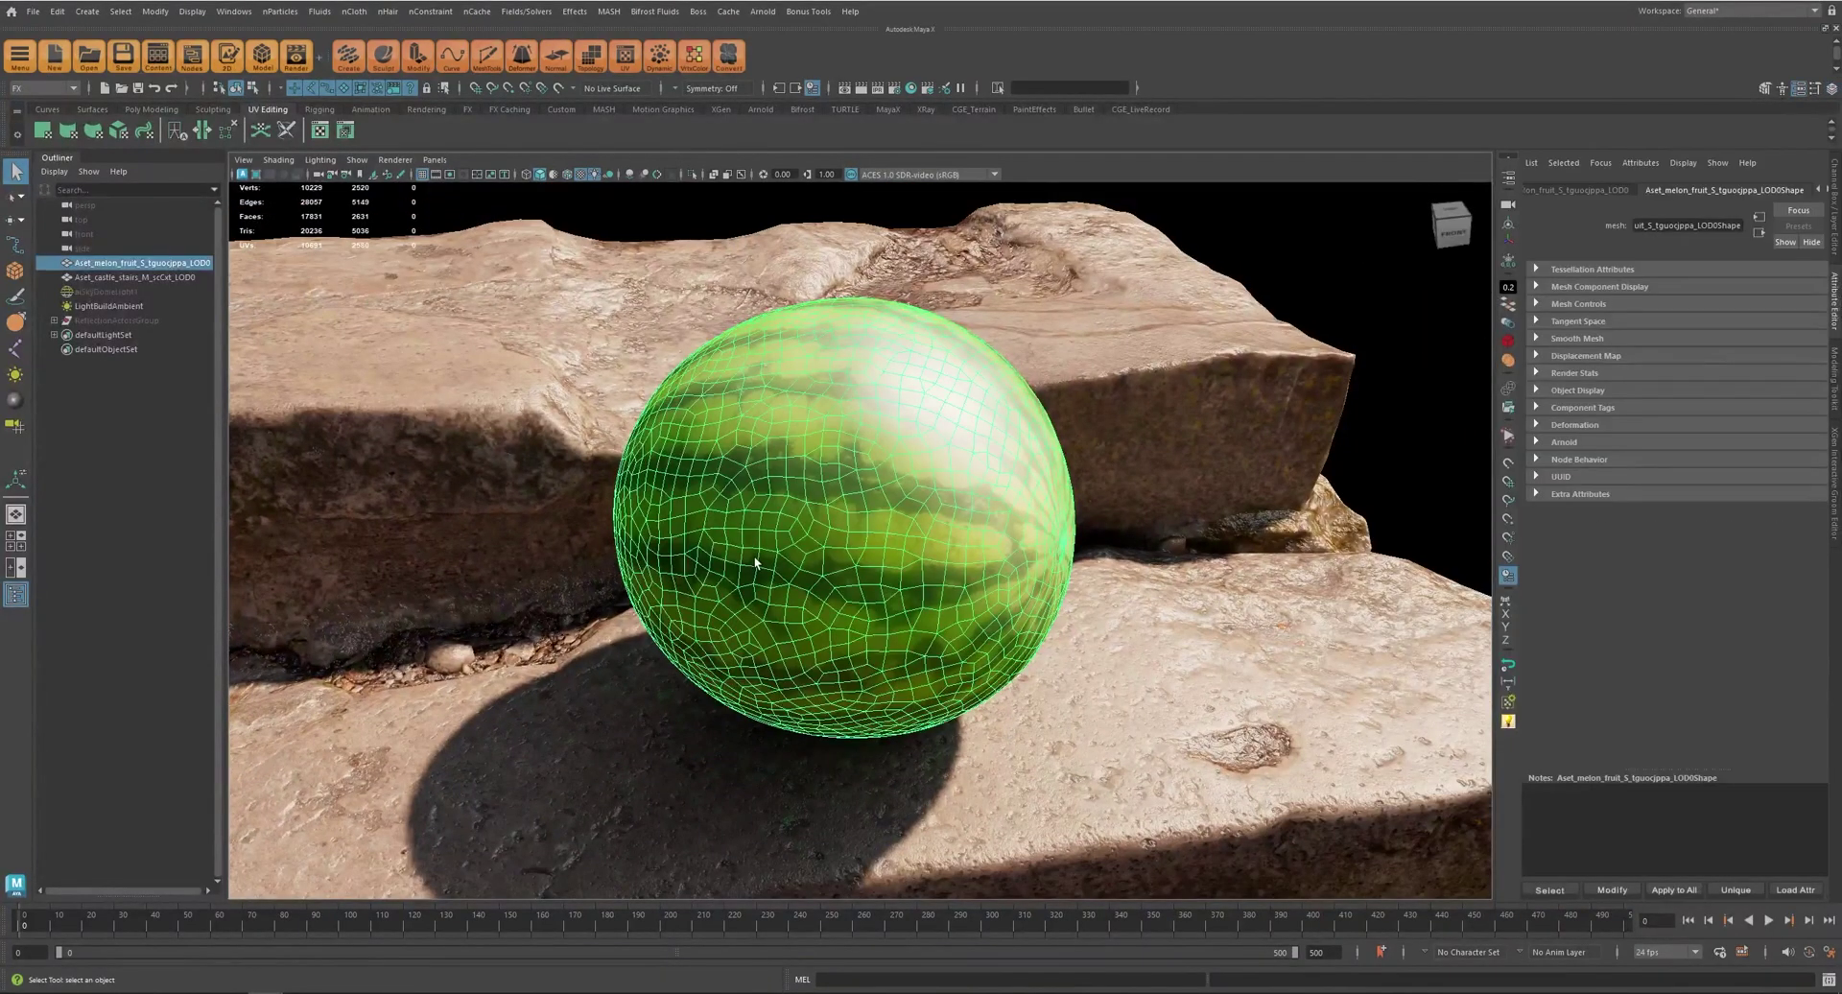
key("m")
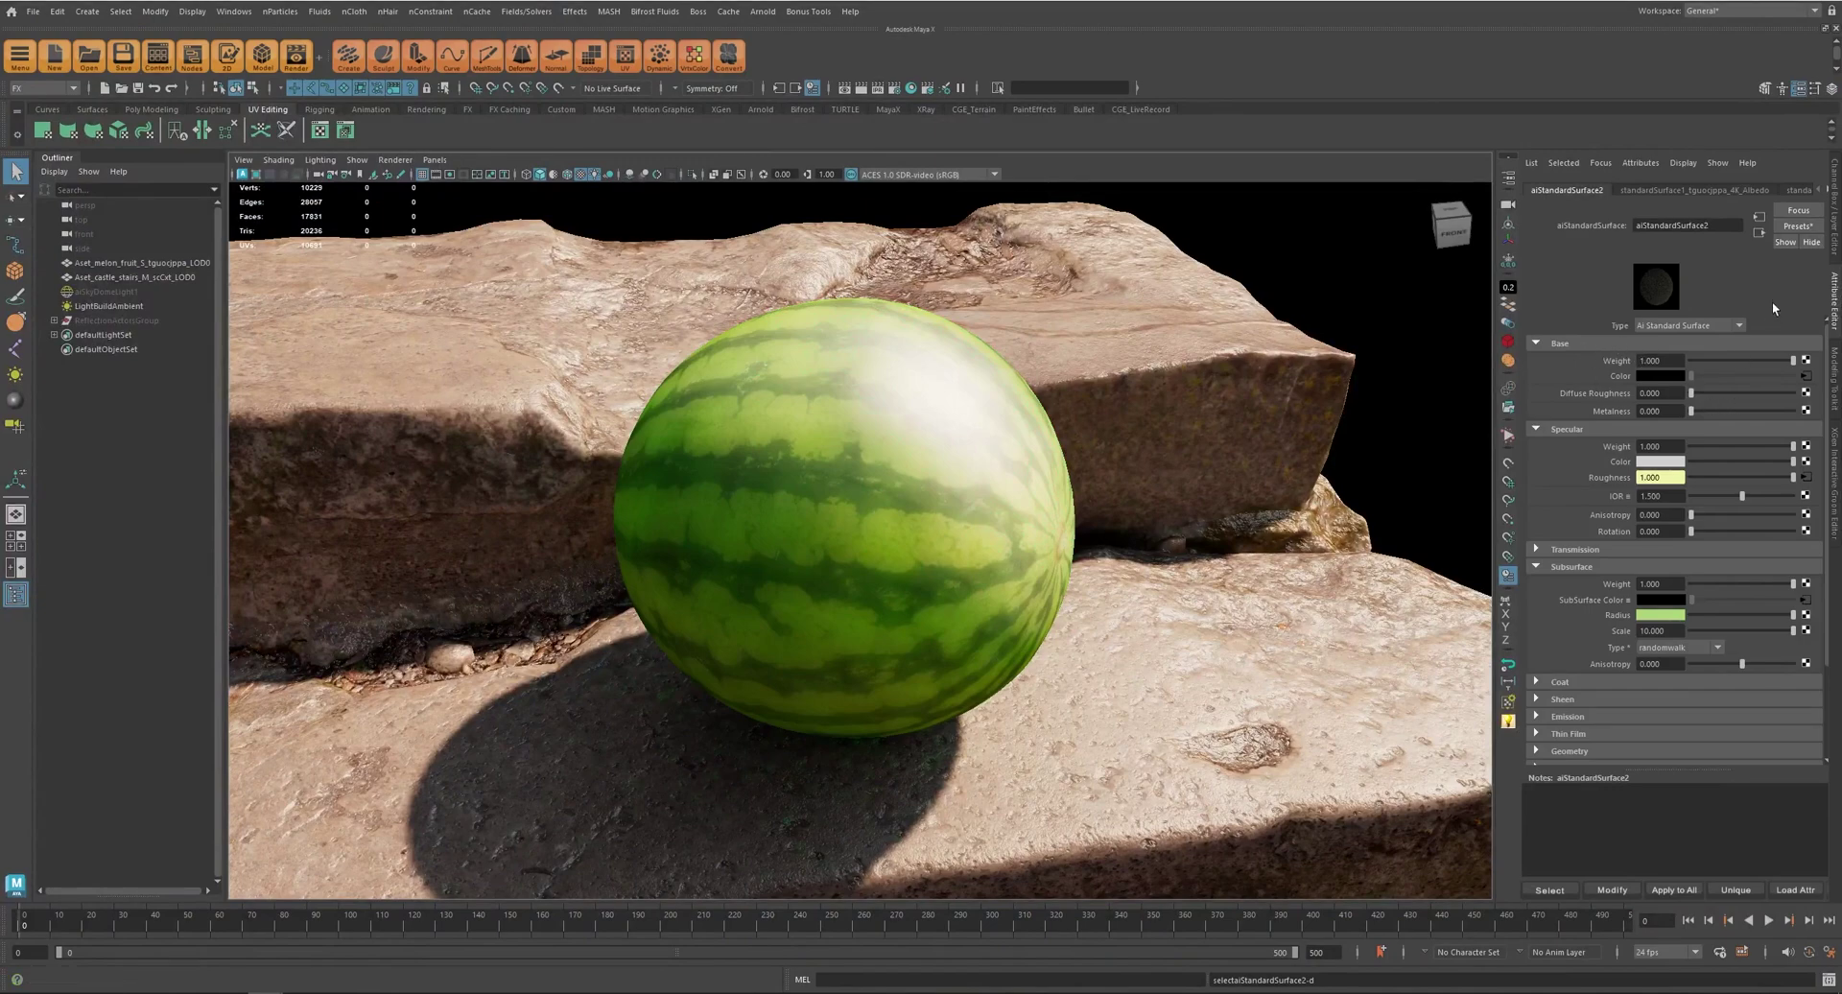
left_click(1798, 225)
mouse_move(1727, 569)
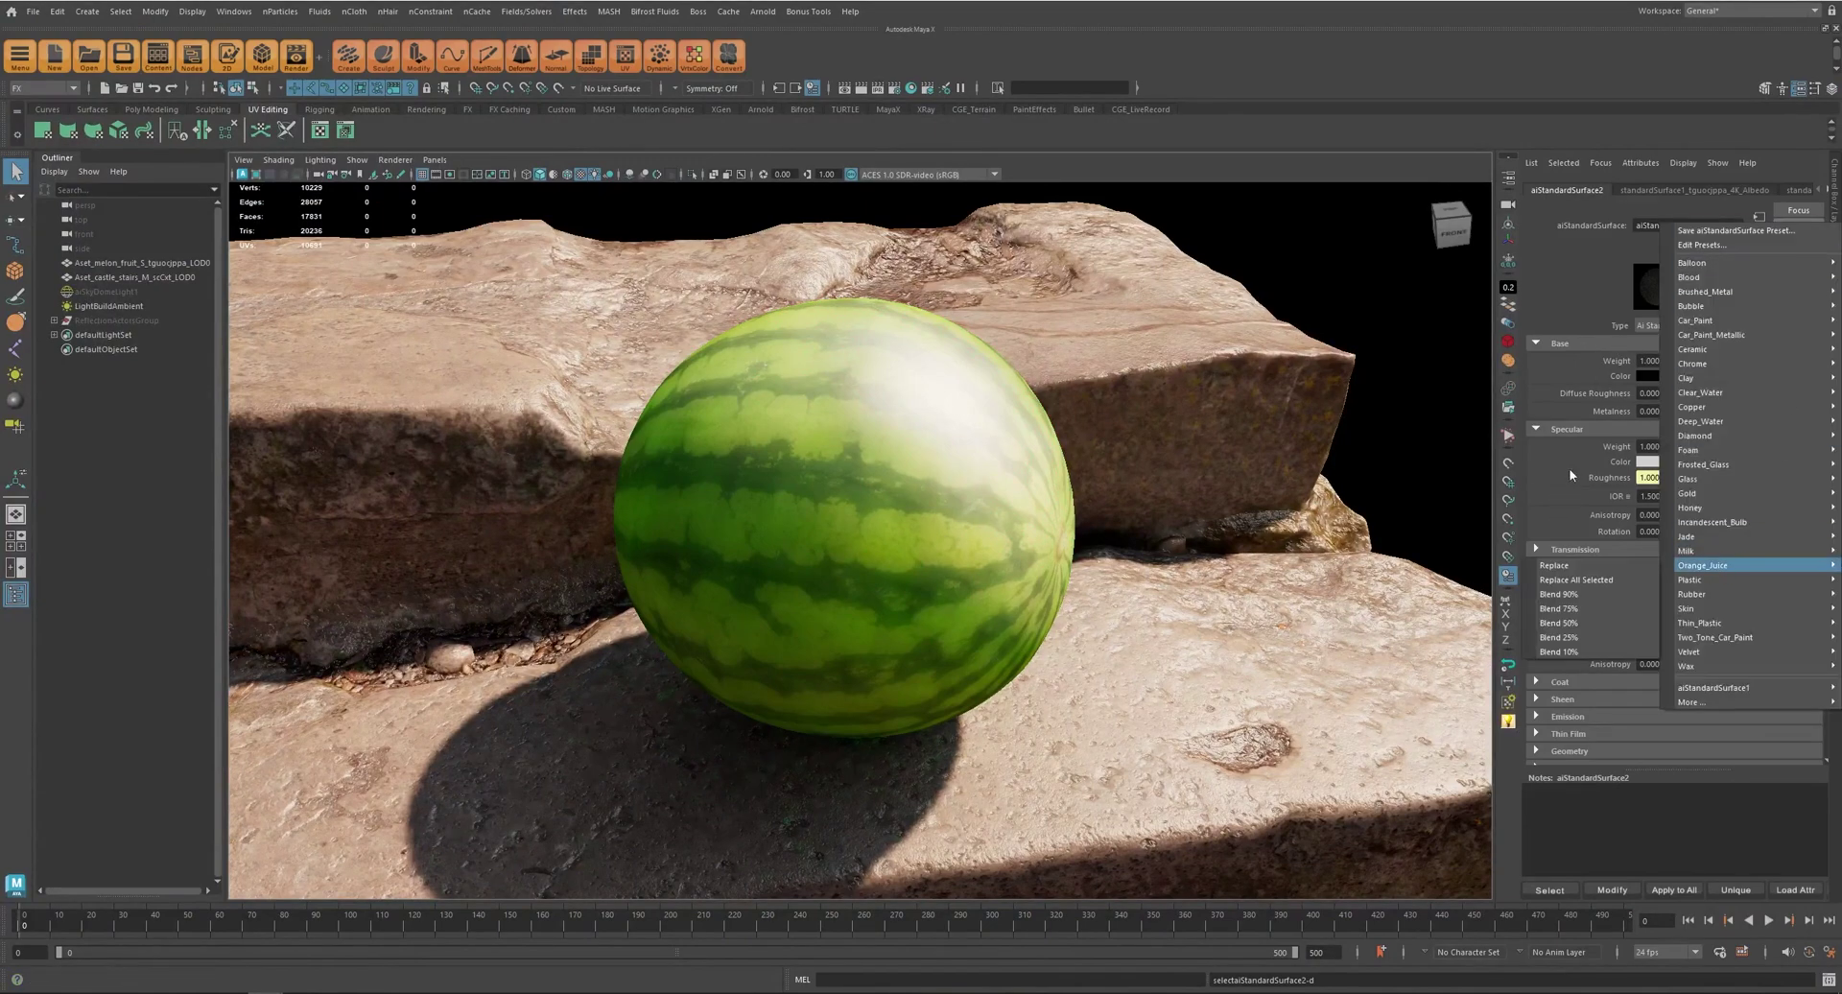
left_click(1555, 565)
left_click_drag(1773, 360, 1630, 375)
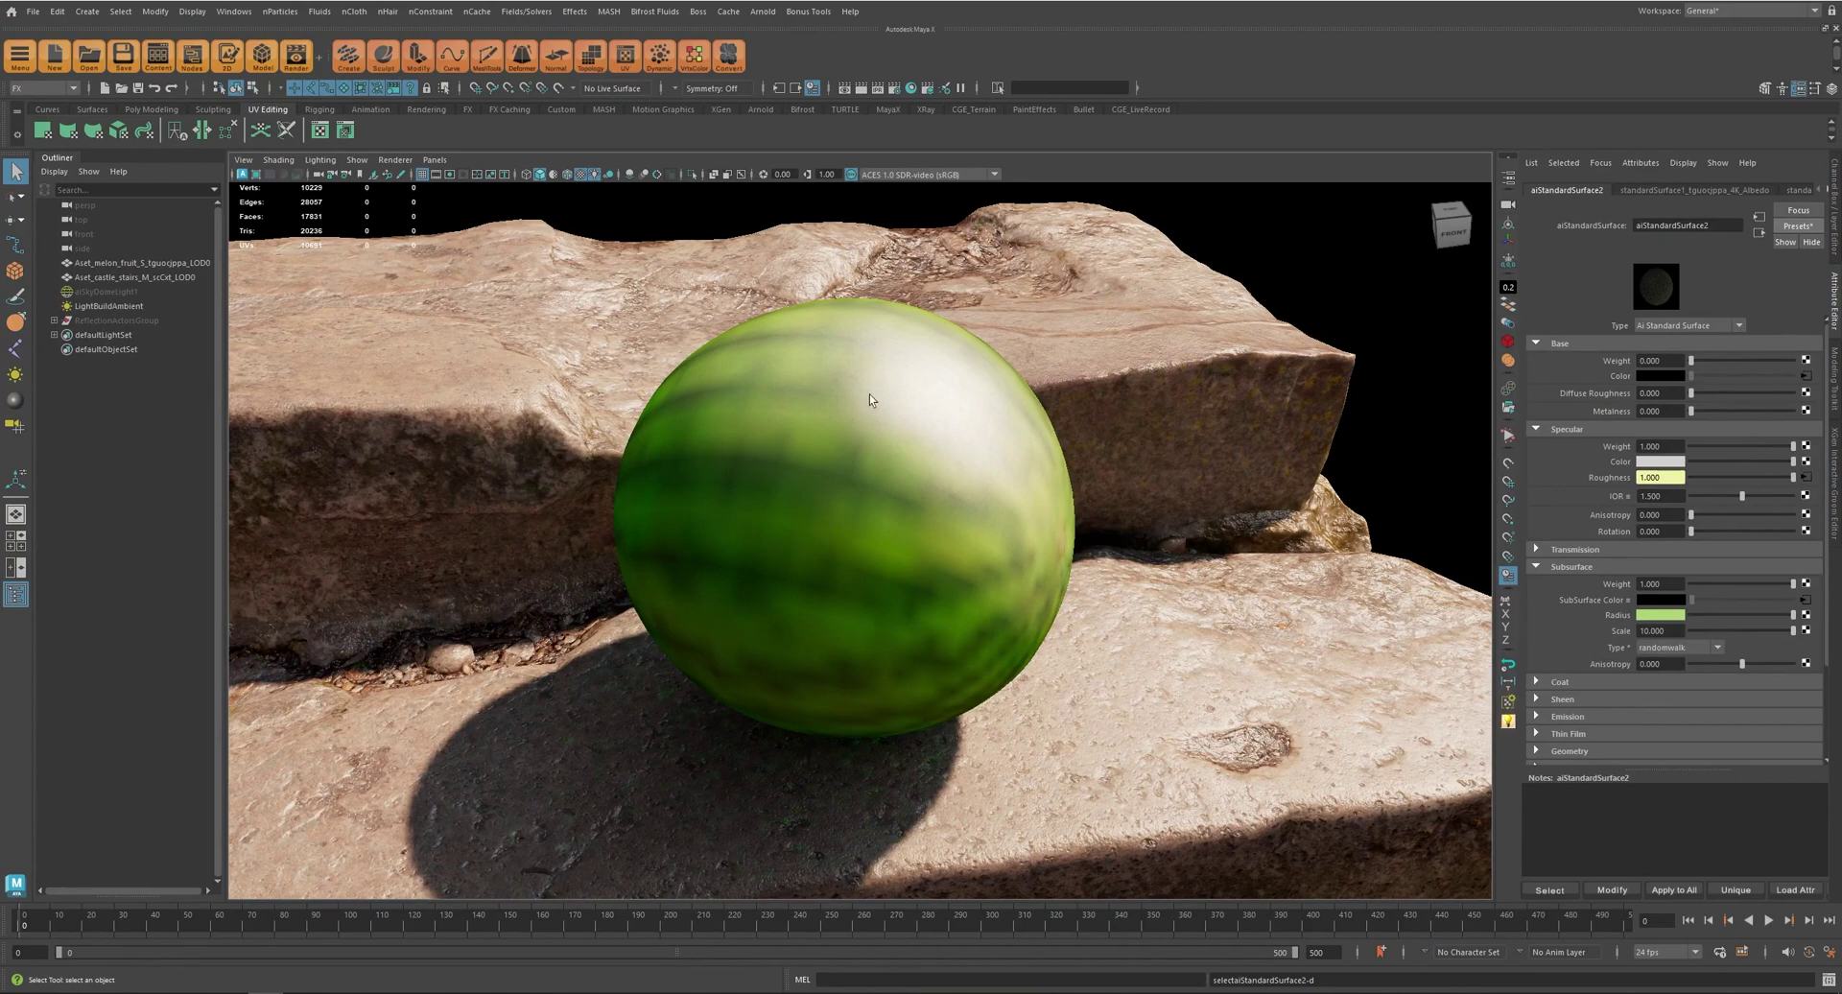
- Set the watermelon's Light Map Res to 256, rebuild its SSS bake, and clear the selection
left_click_drag(952, 567, 1033, 610, "alt")
left_click_drag(922, 467, 896, 502, "alt")
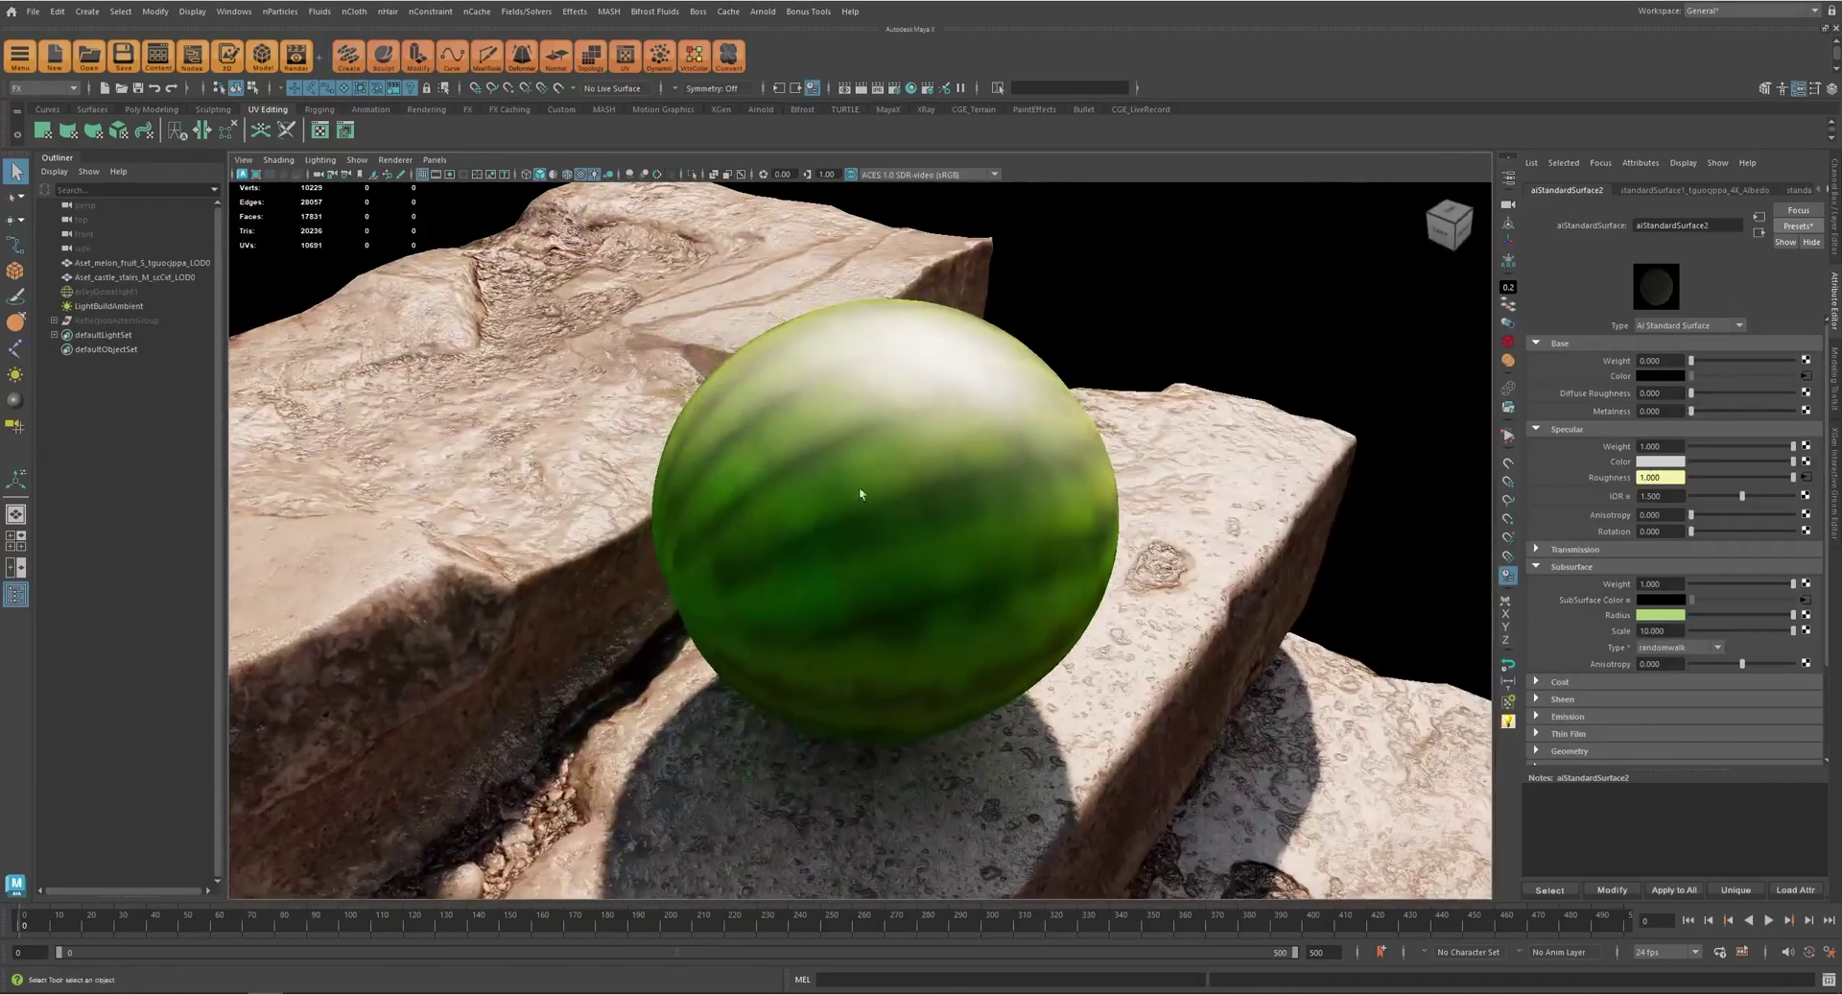
left_click_drag(1044, 538, 833, 529, "alt")
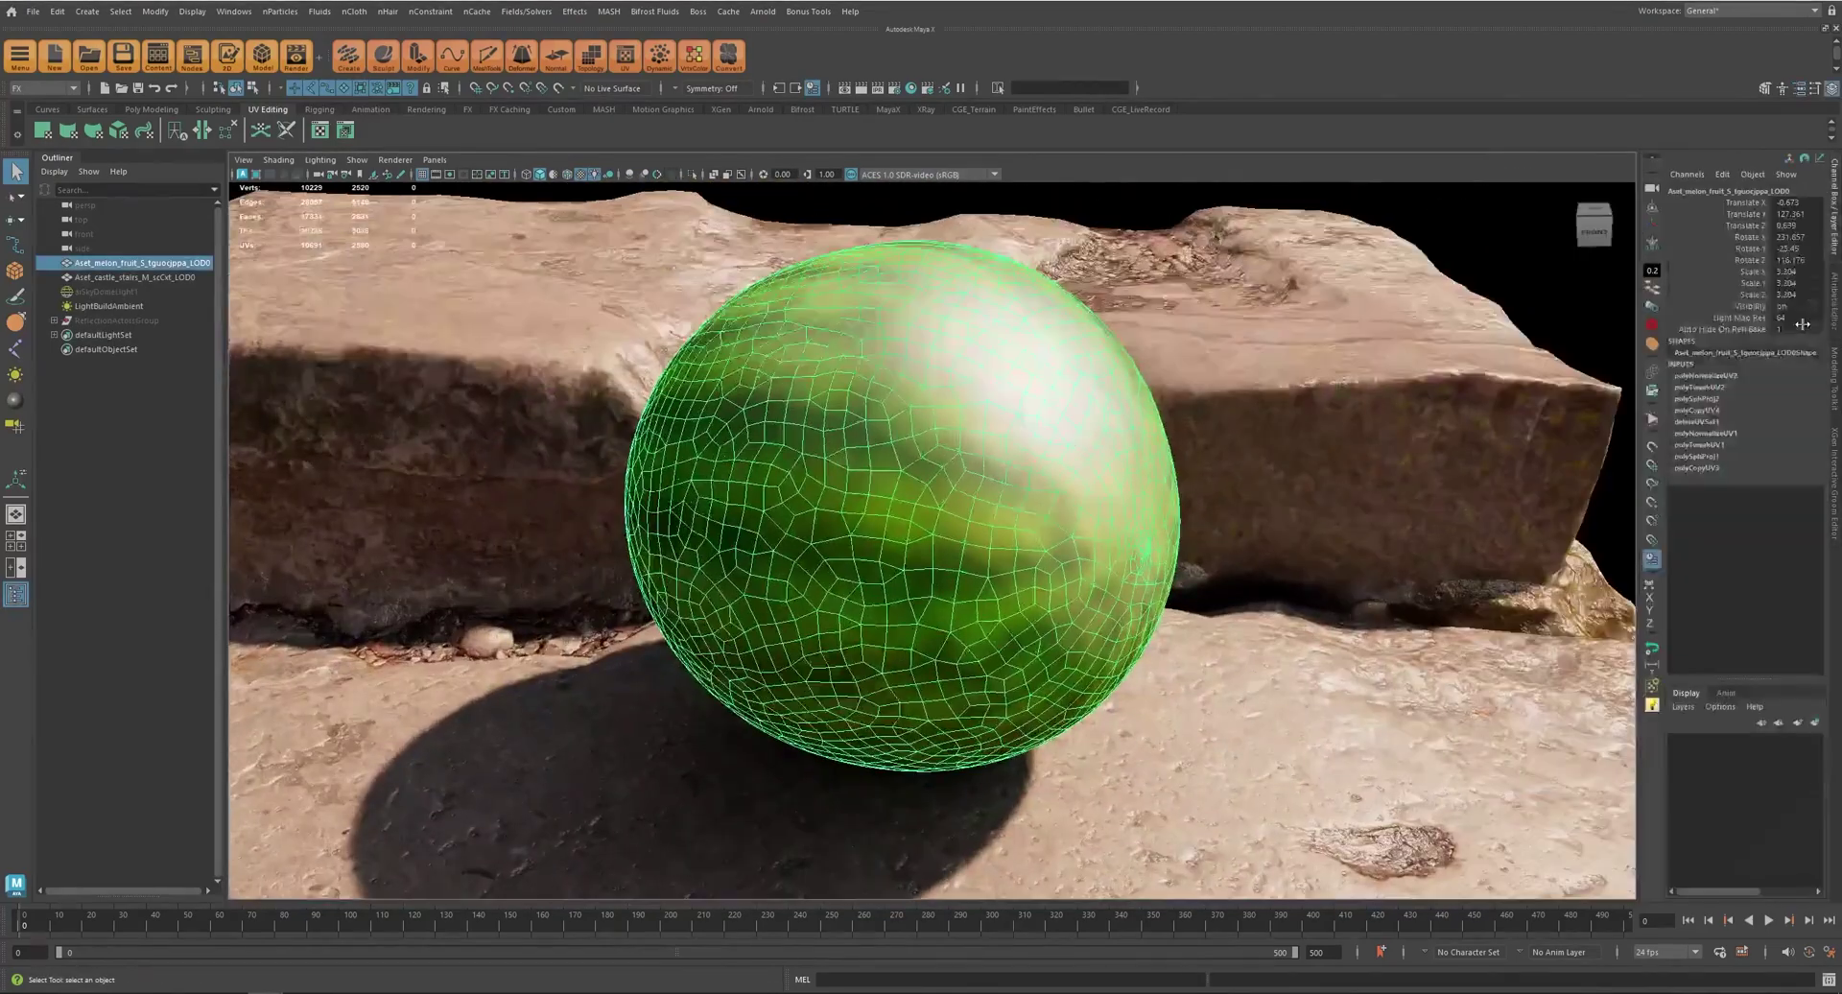
double_click(1794, 318)
type("256")
key("Return")
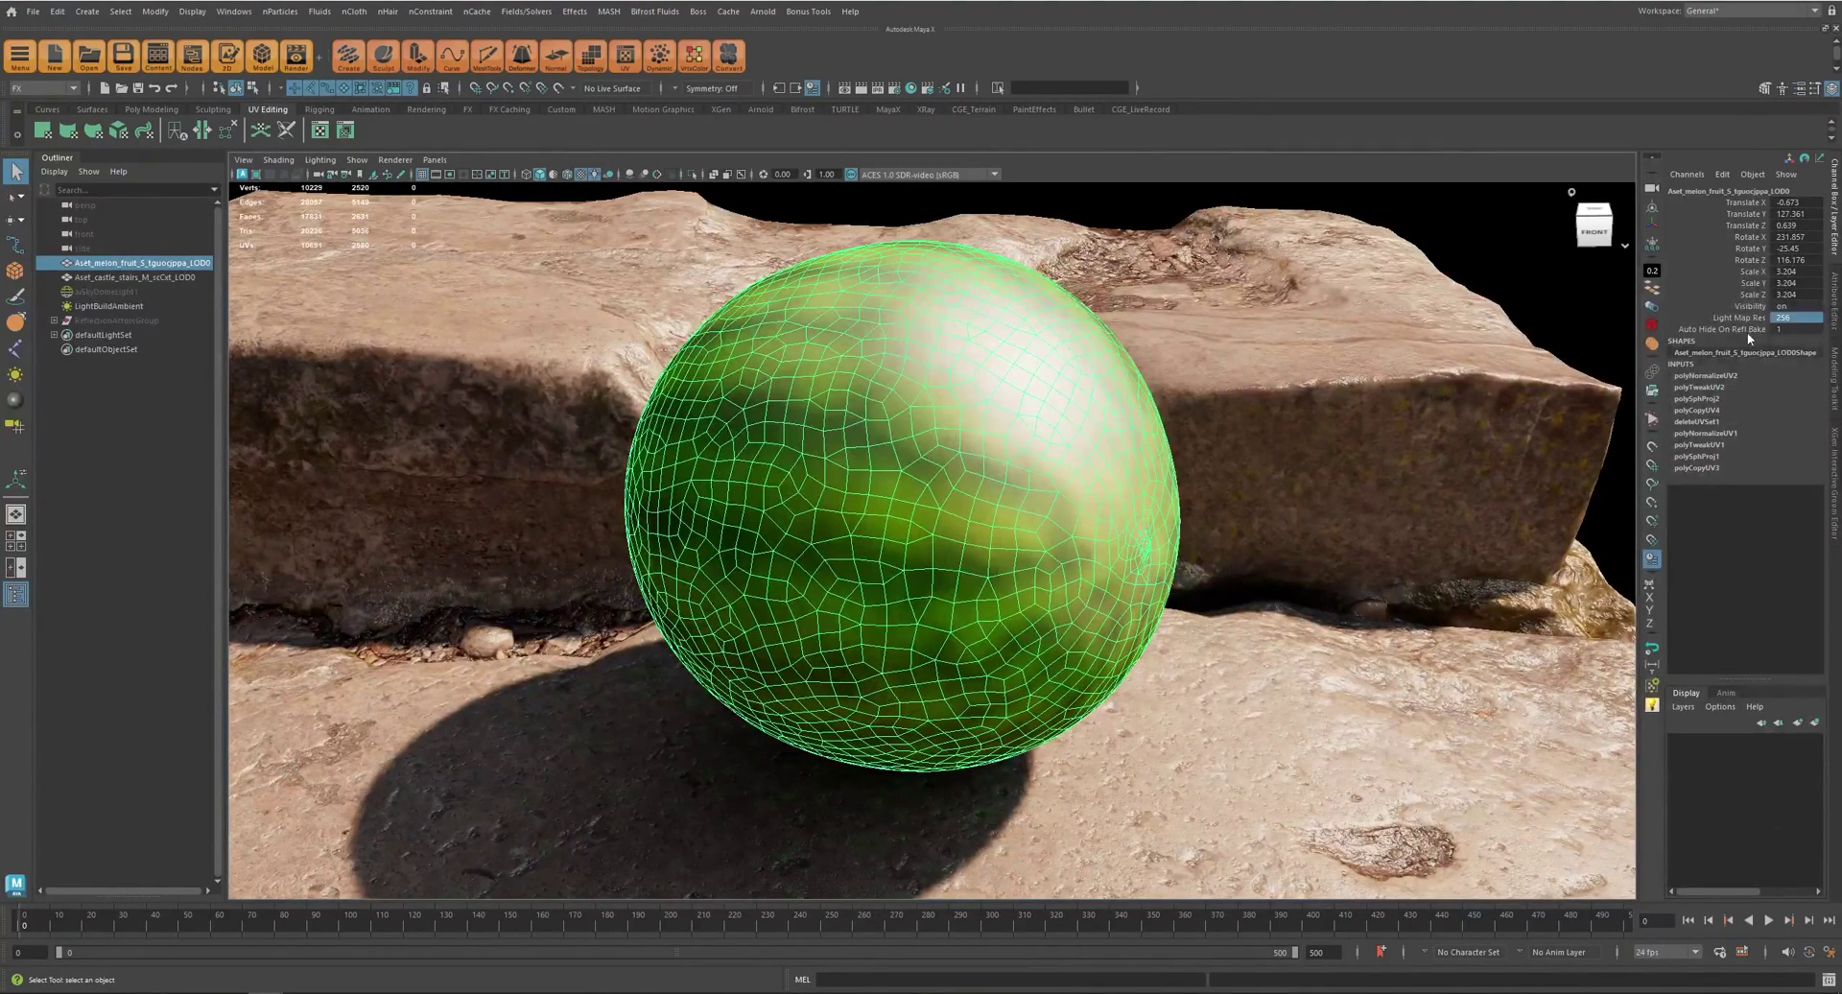
left_click(574, 531)
left_click(842, 476)
key("g")
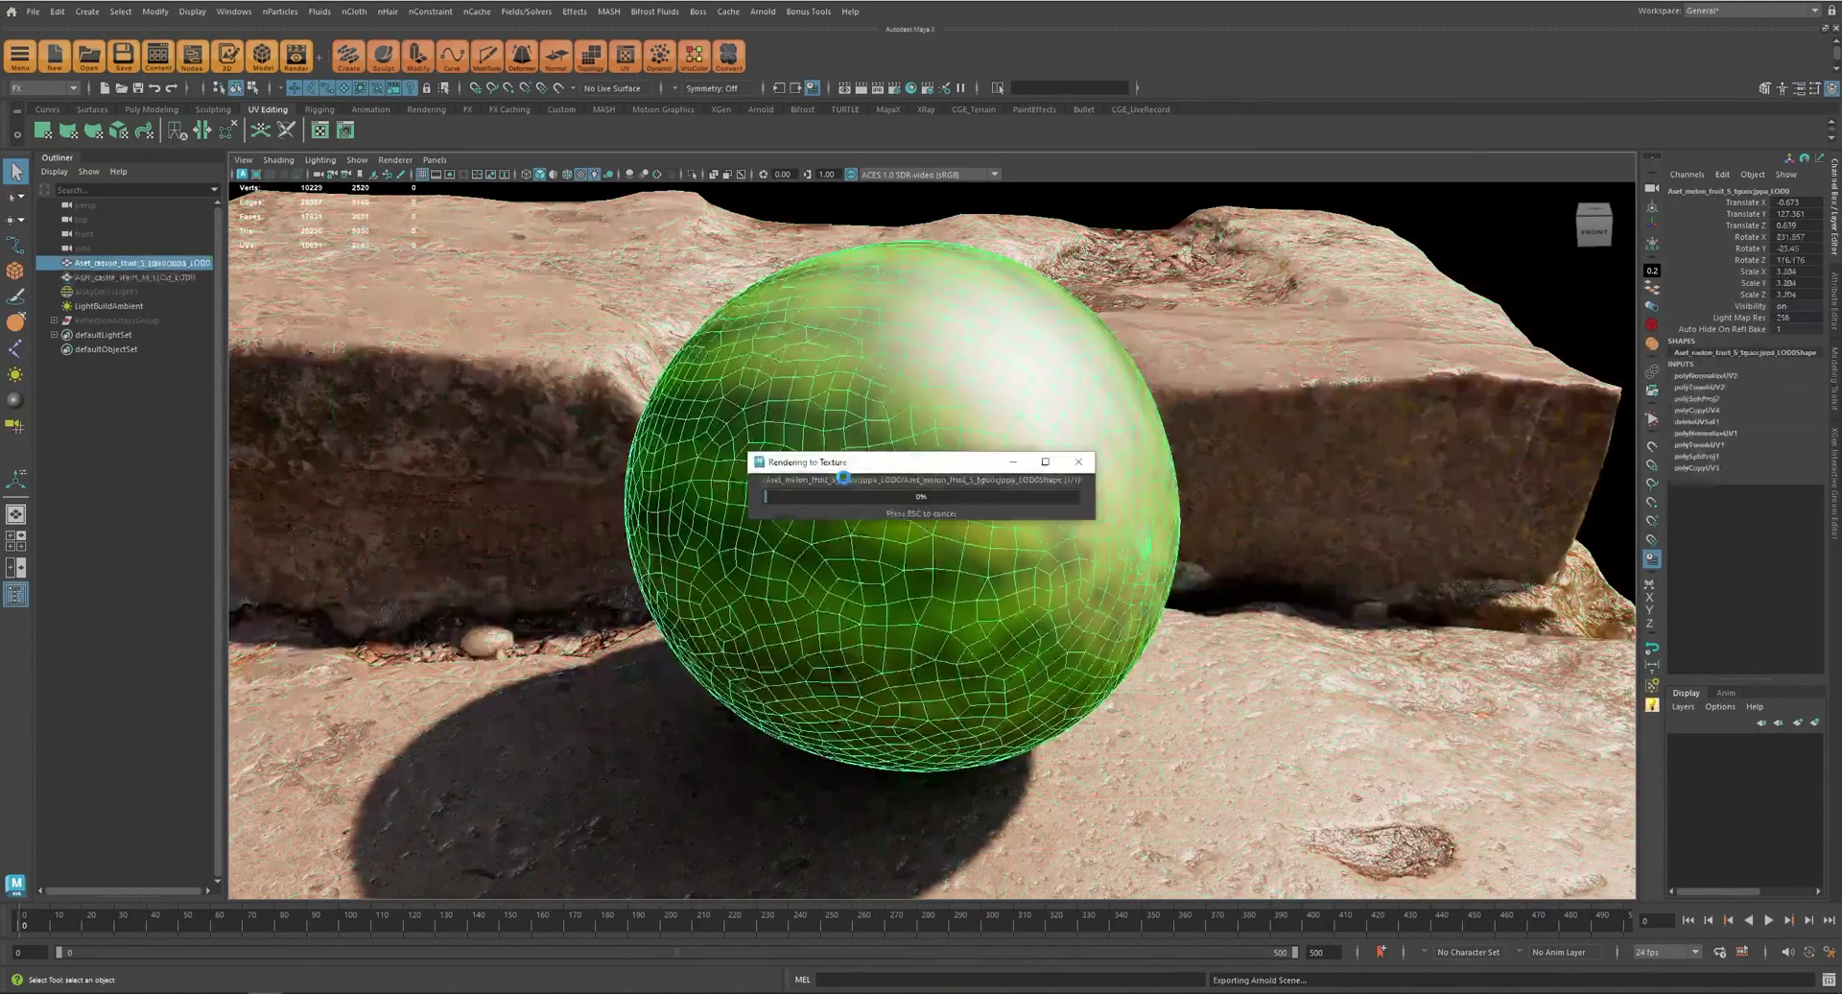
left_click(1046, 542, "ctrl")
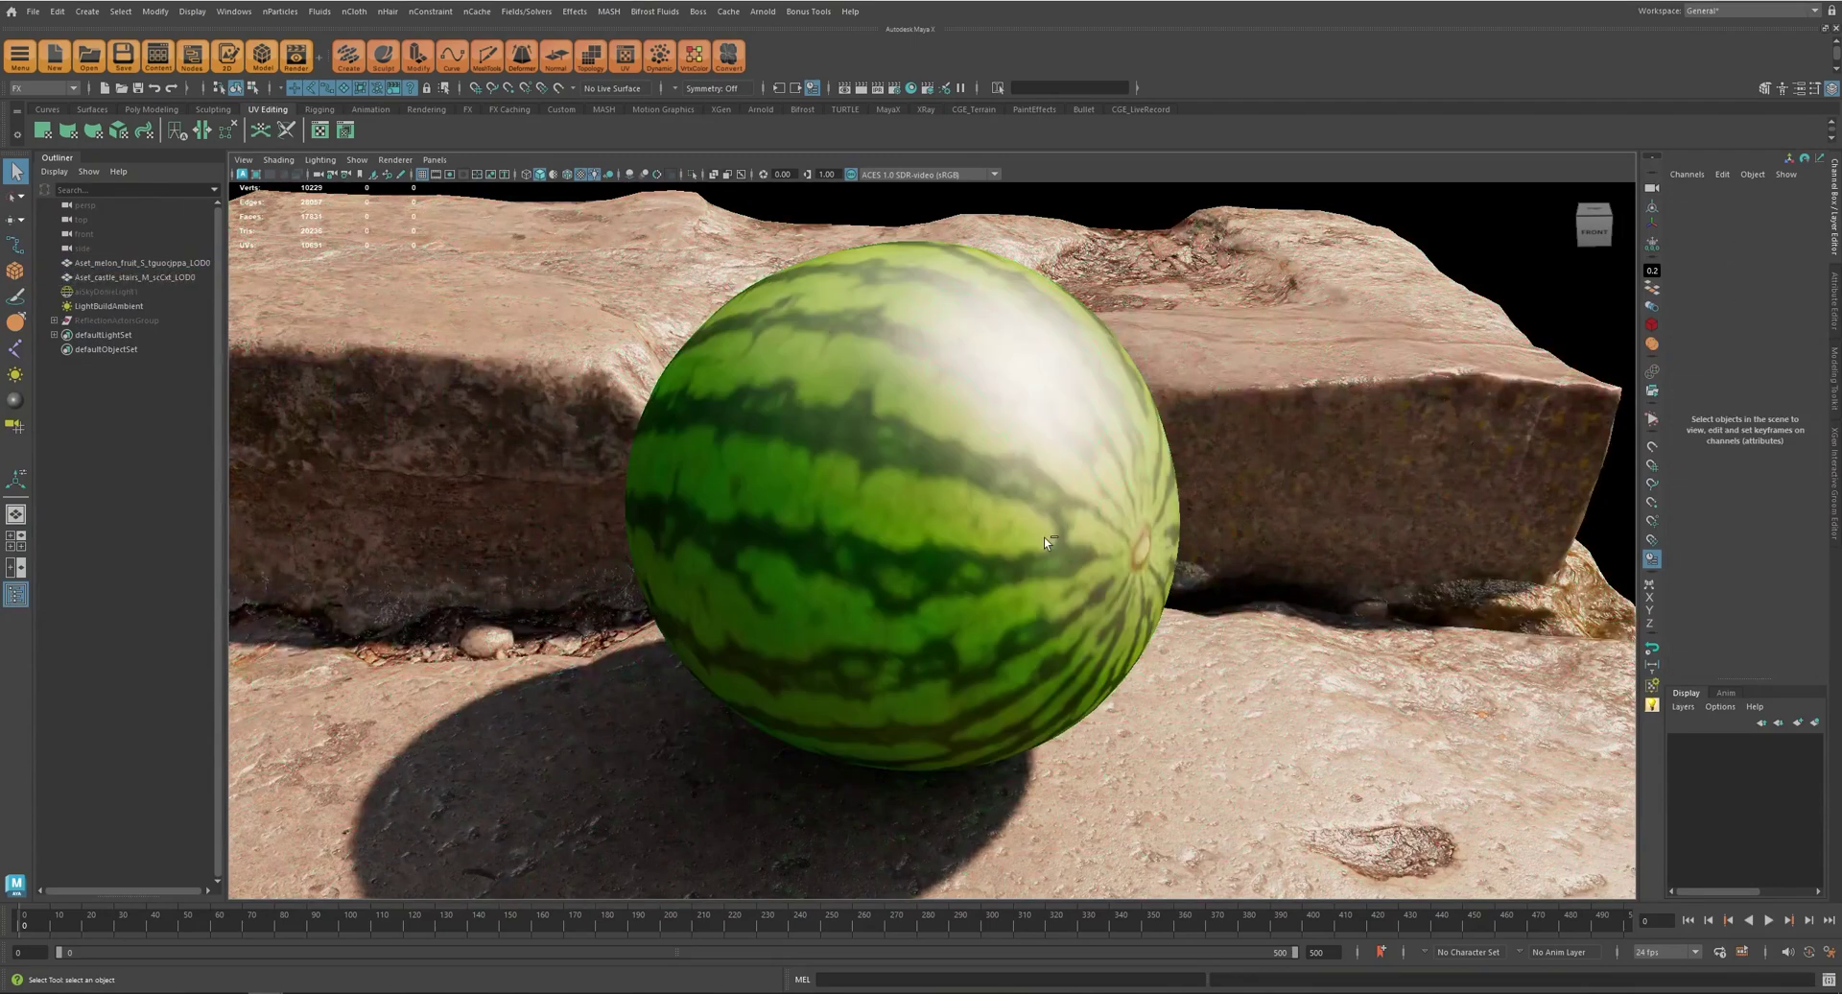
- Inspect the rebuilt watermelon bake from several angles, and check the base weight of its aiStandardSurface2 material
left_click_drag(1181, 496, 643, 414, "alt")
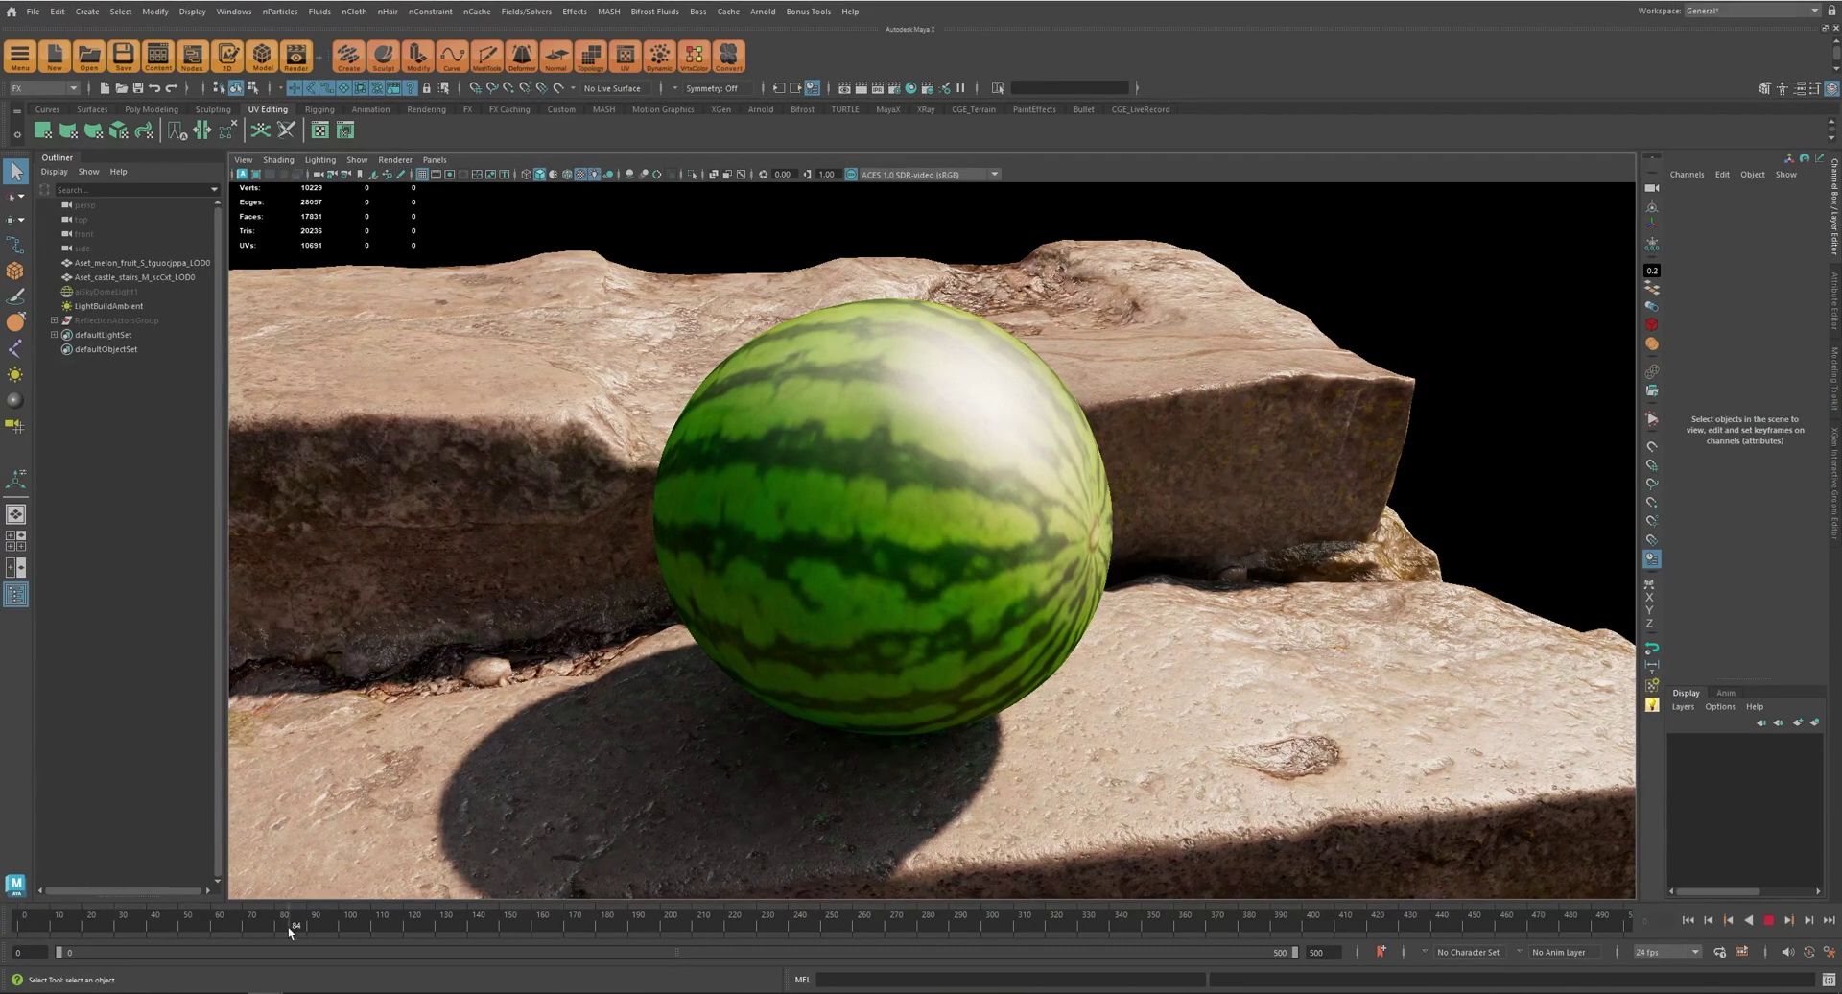
left_click_drag(1186, 491, 1070, 507, "alt")
key("ctrl+a")
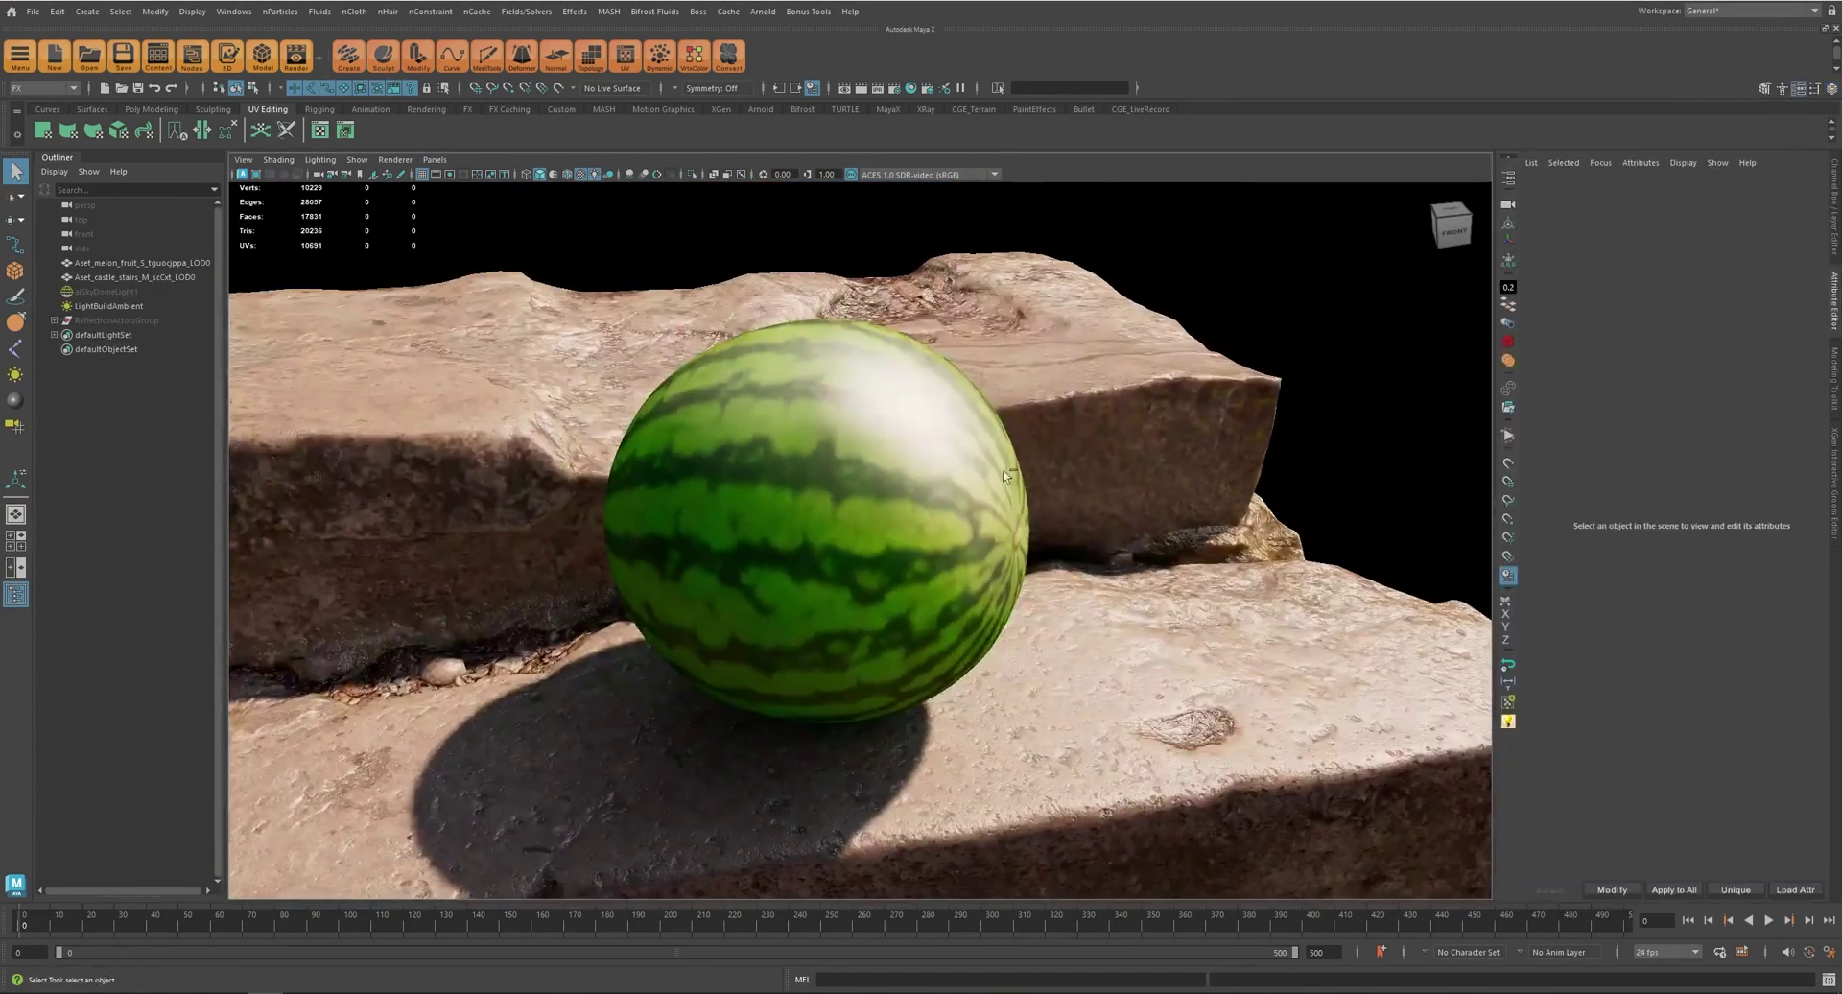
left_click(896, 470)
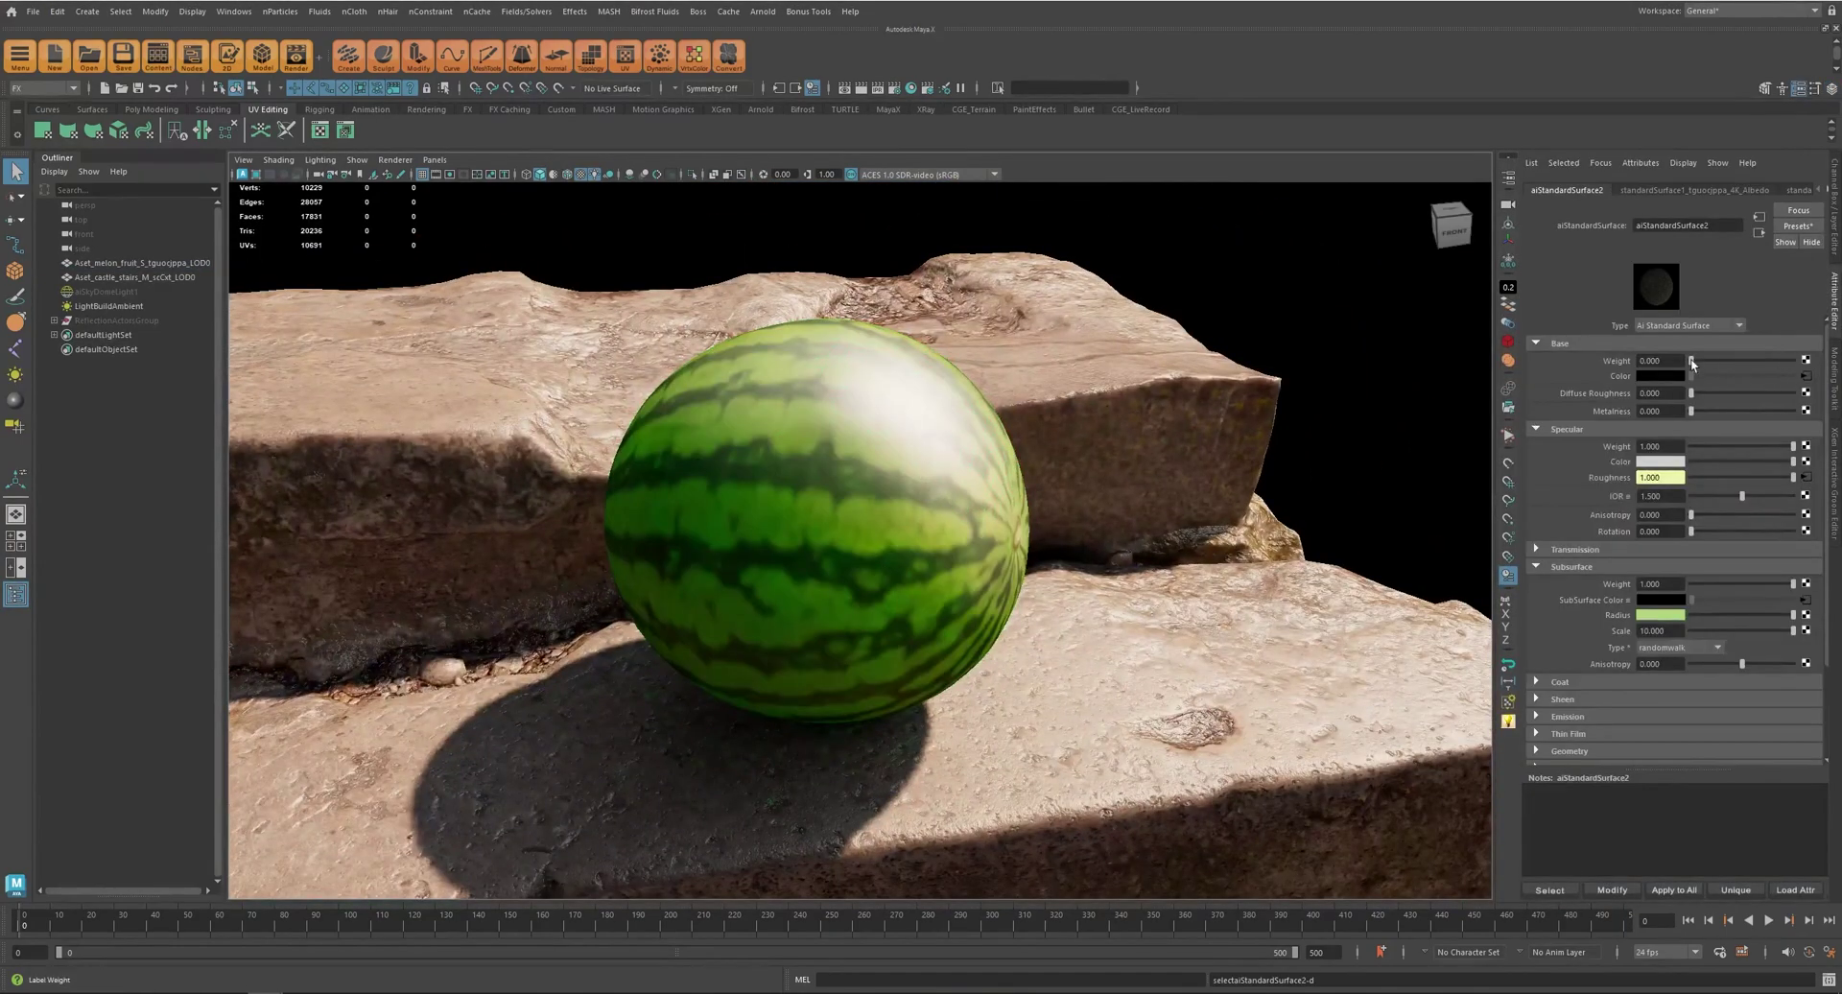
mouse_move(1691, 363)
left_mouse_down()
mouse_move(1773, 361)
mouse_move(1625, 351)
left_mouse_up()
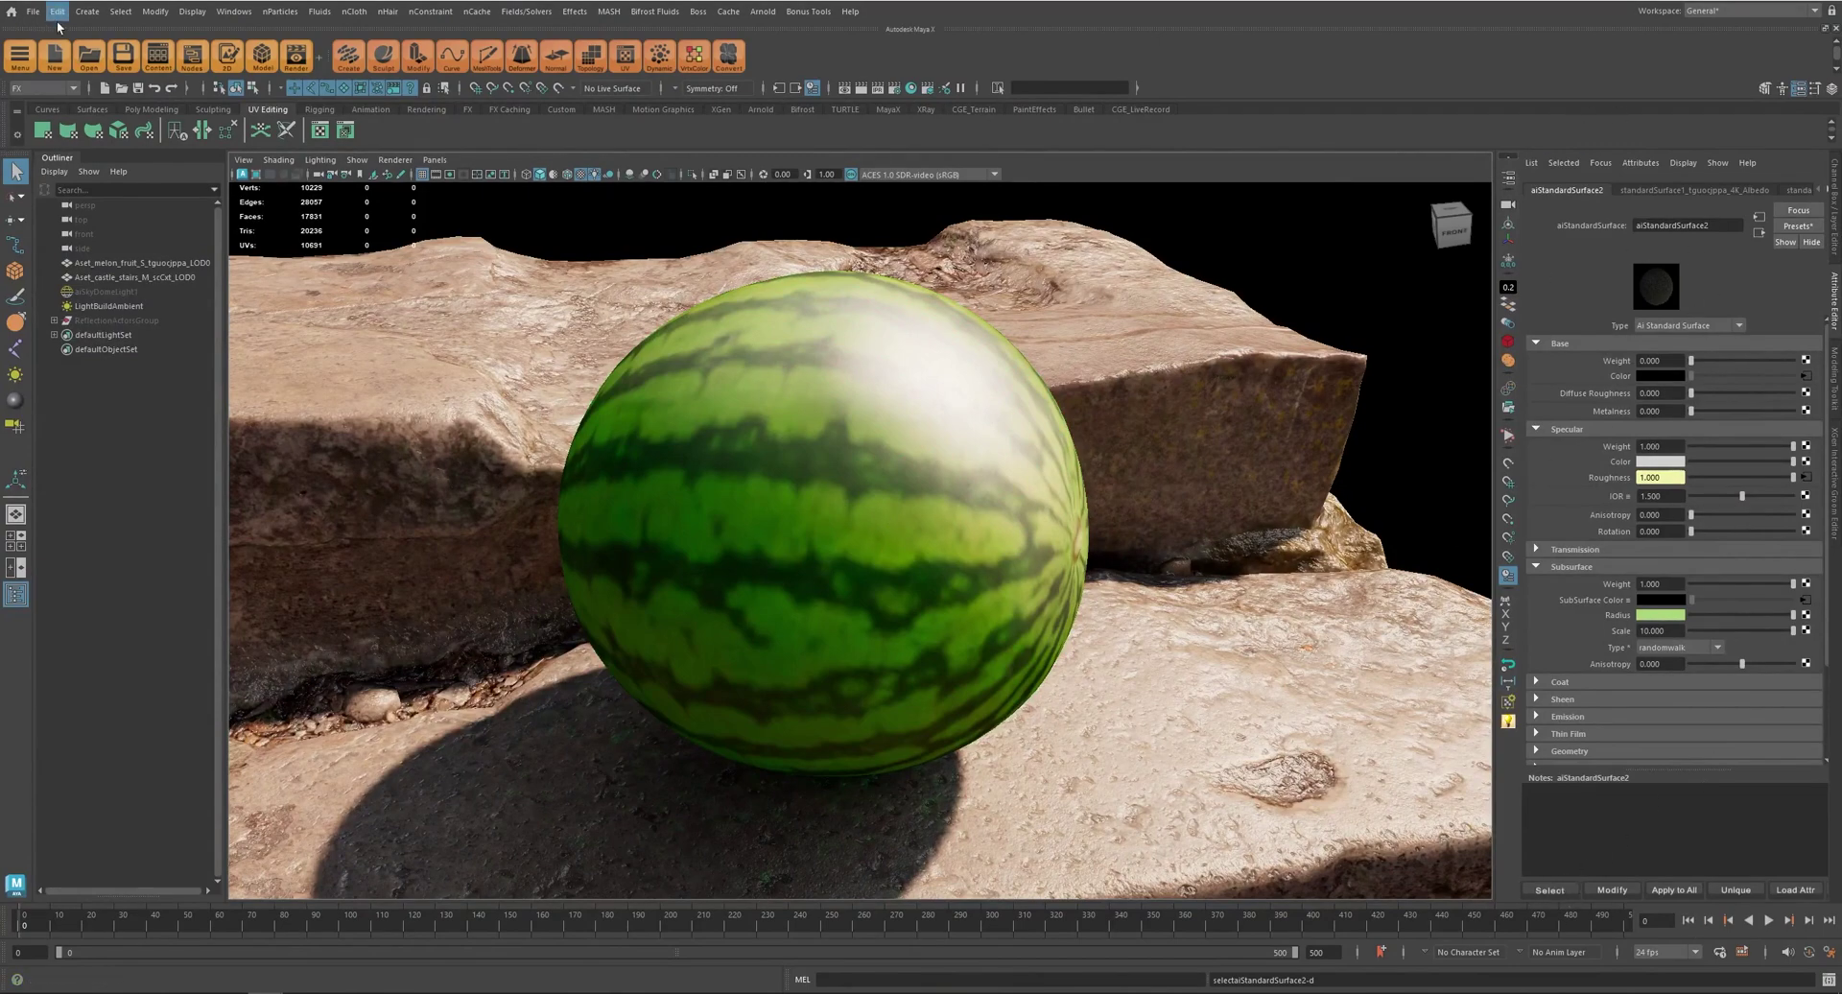
- Show the watermelon's shader network in the Node Editor, and move the aiStandardSurface2_RT_SSSLayer node clear of the other nodes
left_click(192, 54)
left_click(174, 83)
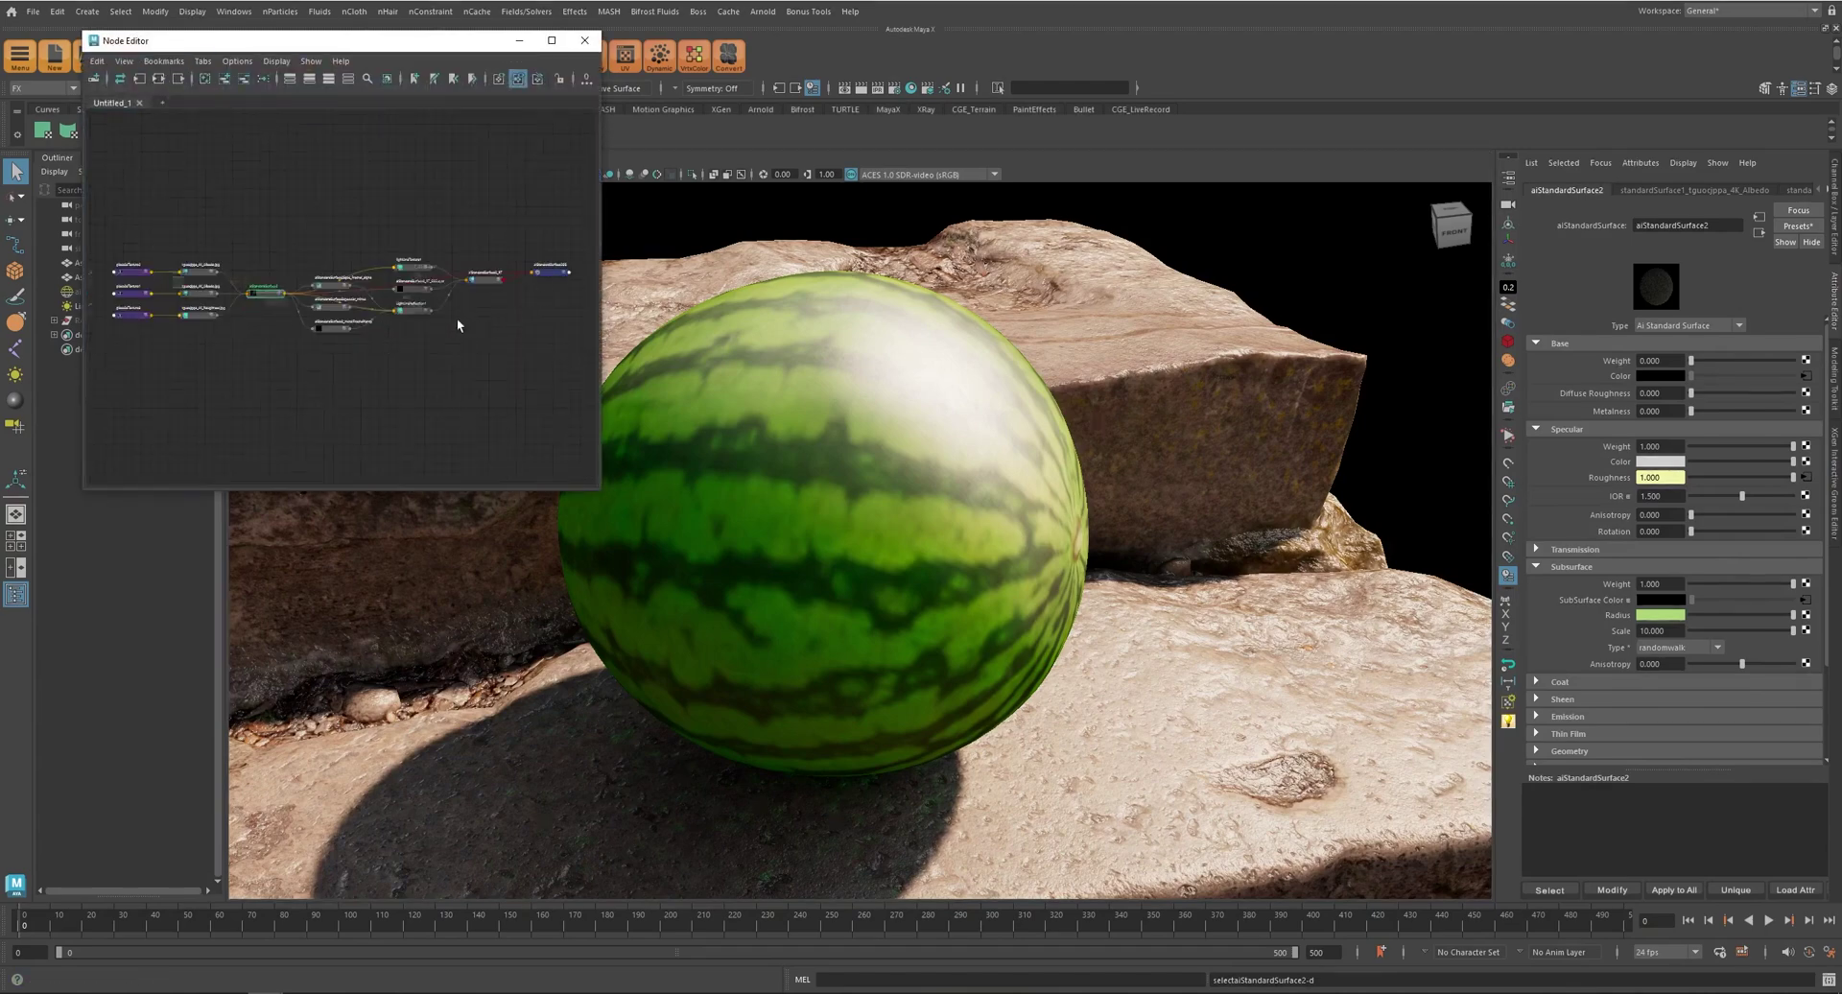
scroll(349, 378, "up", 4)
scroll(477, 333, "up", 3)
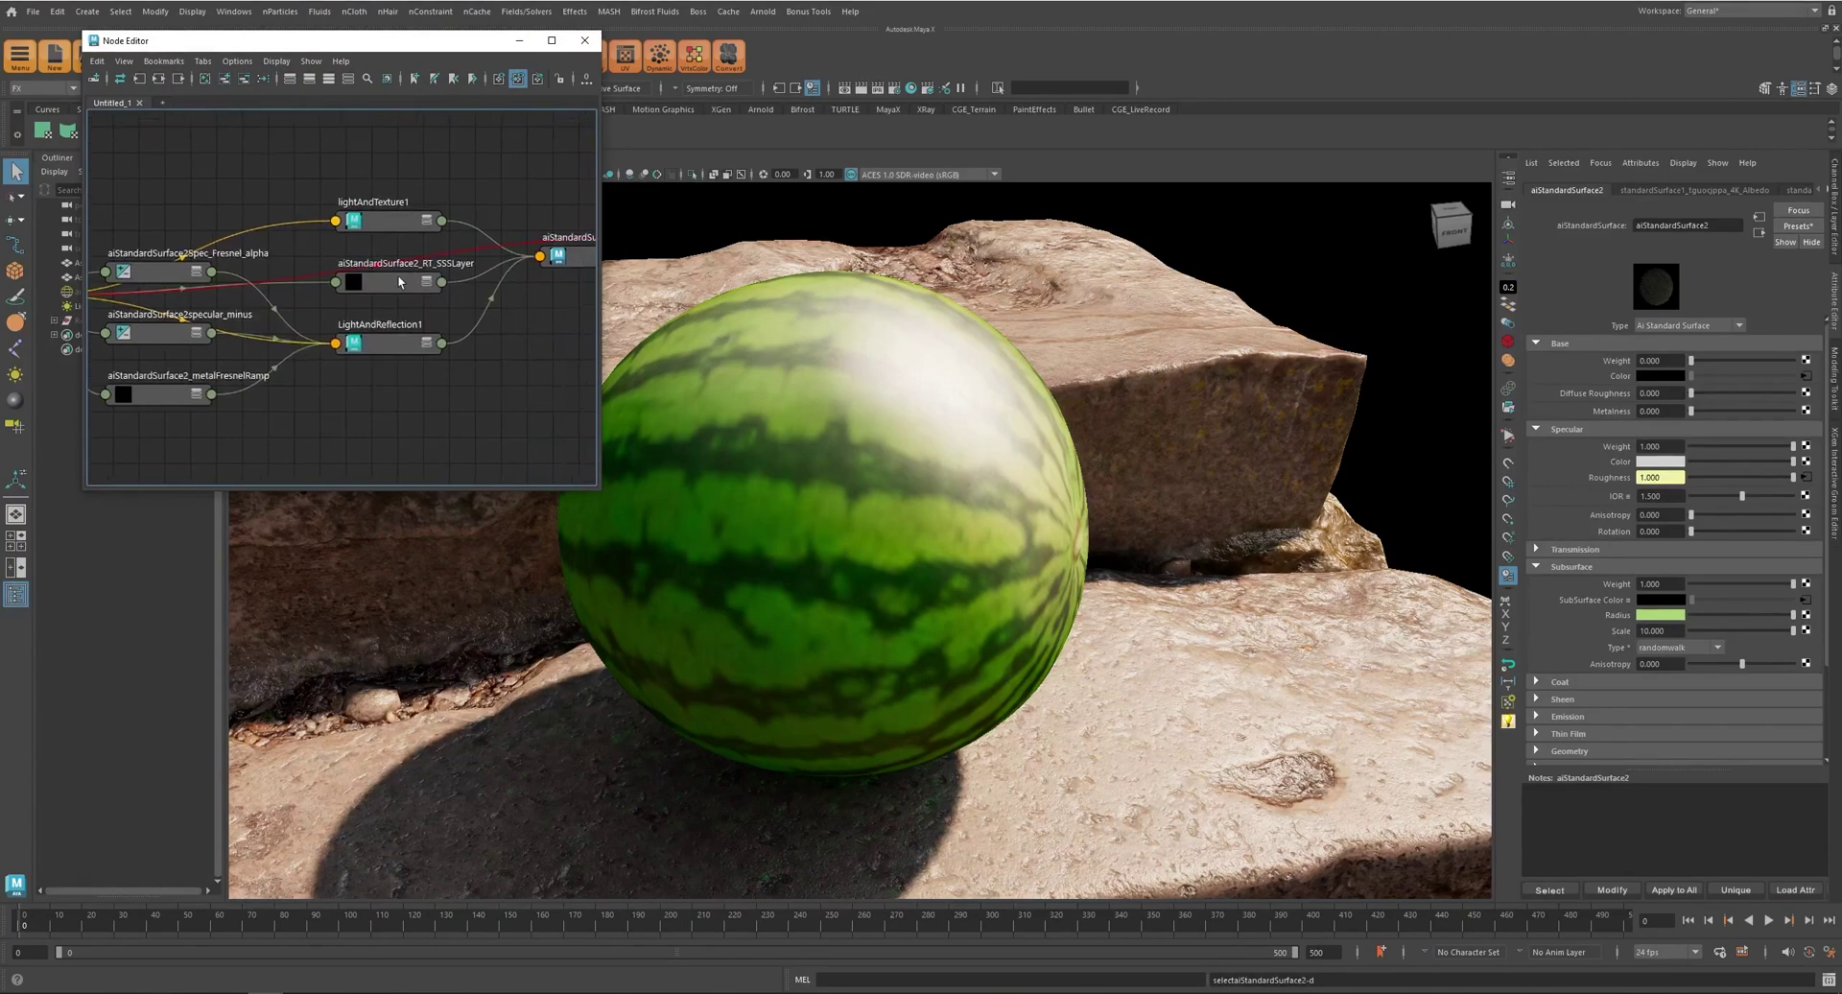
left_click(398, 285)
left_click_drag(398, 285, 372, 453)
middle_click_drag(372, 453, 427, 331, "alt")
left_click_drag(414, 340, 330, 412)
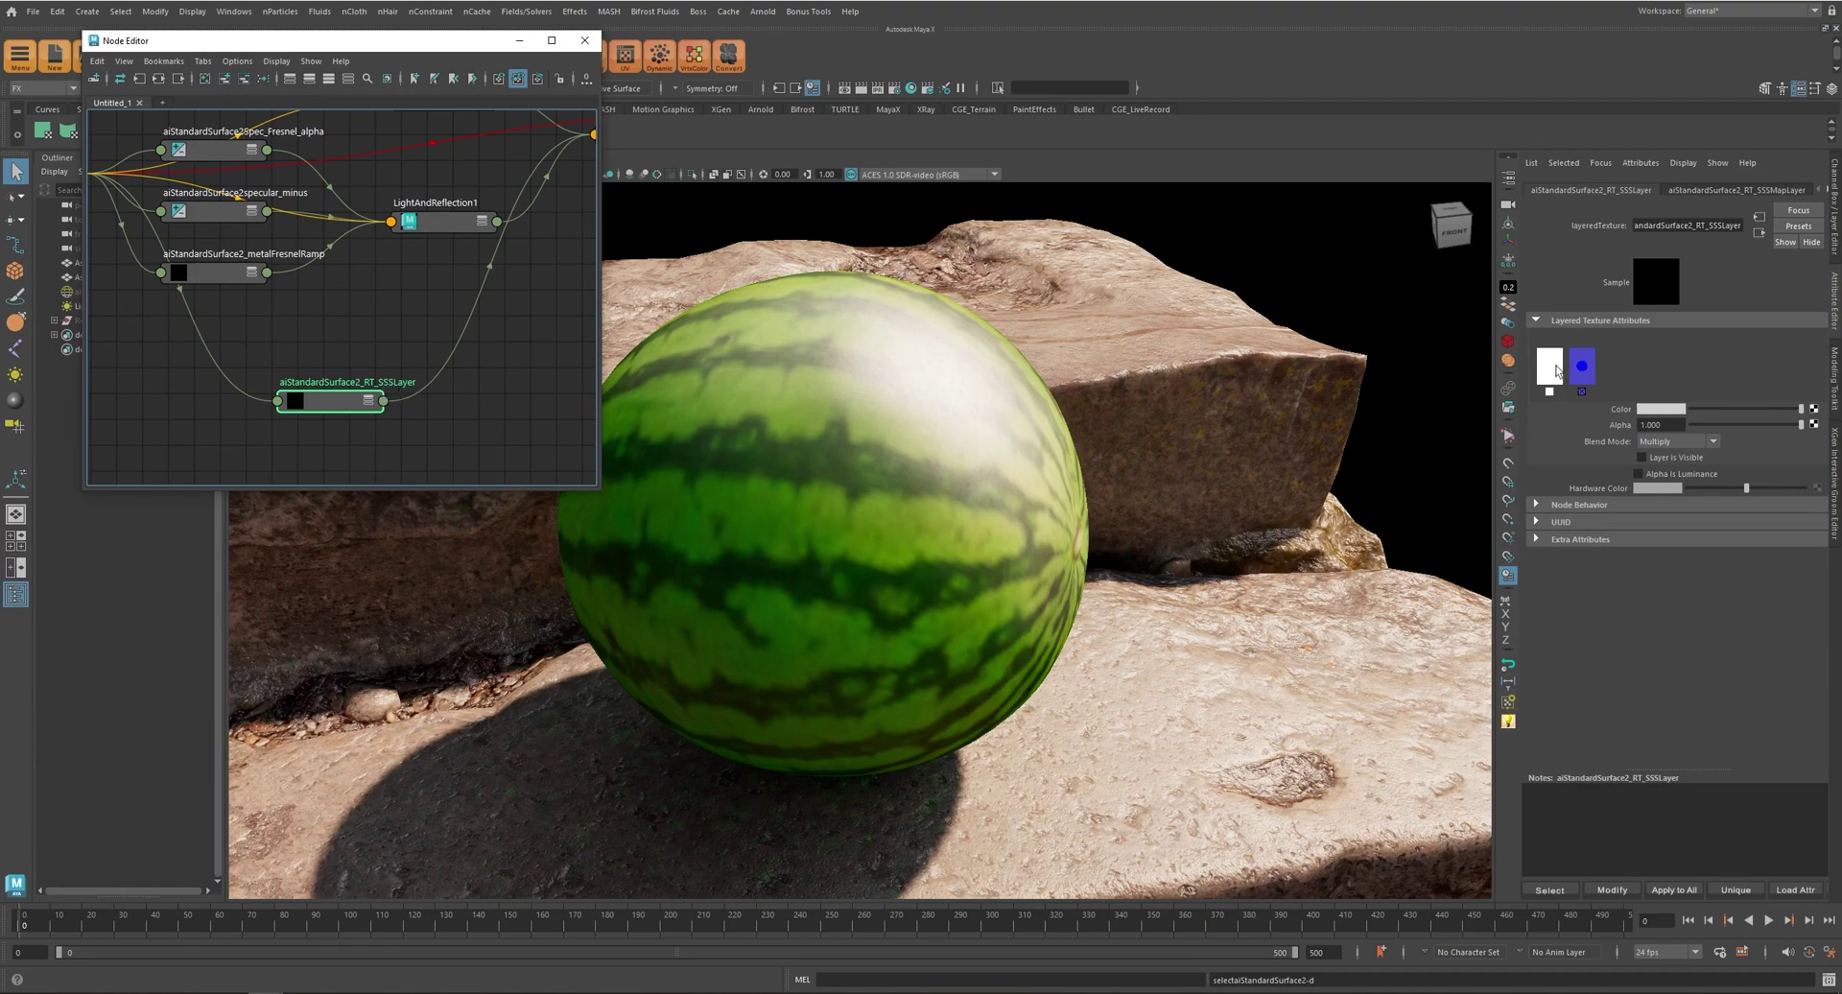
left_click(584, 41)
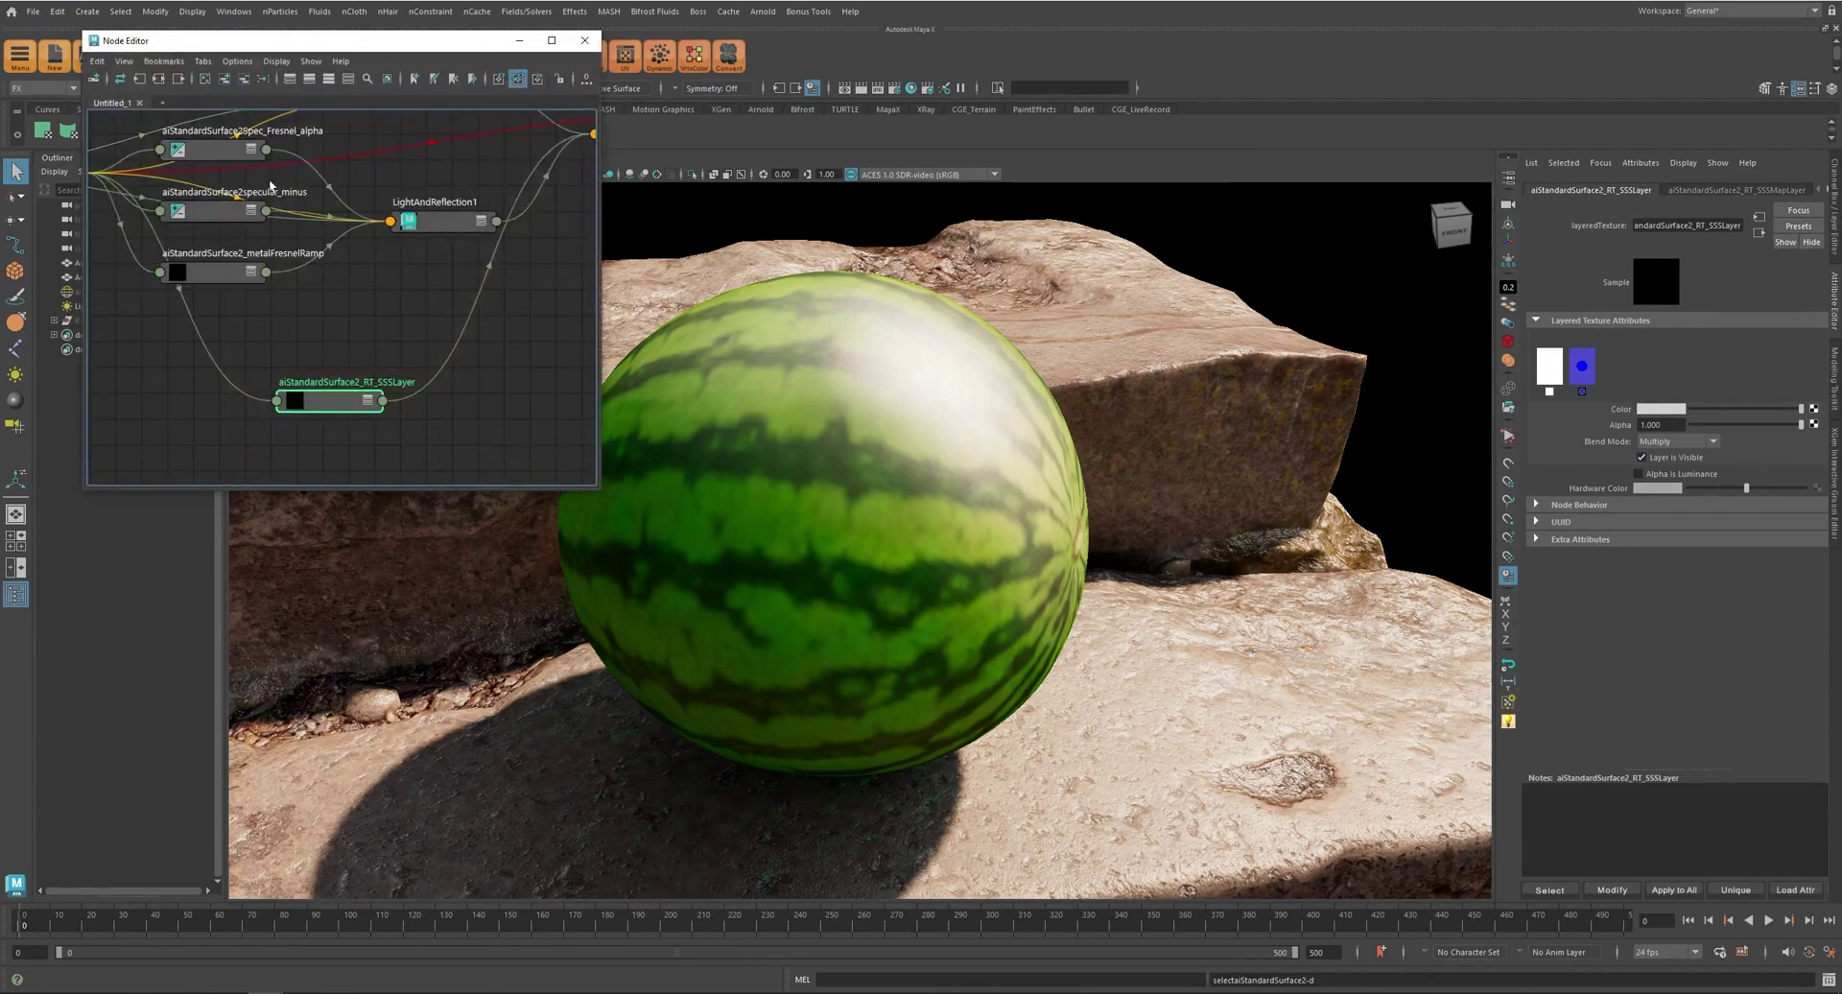
- Try the watermelon's 4K albedo texture as the color of the first layer in the SSS layered texture
middle_click_drag(185, 327, 490, 449, "alt")
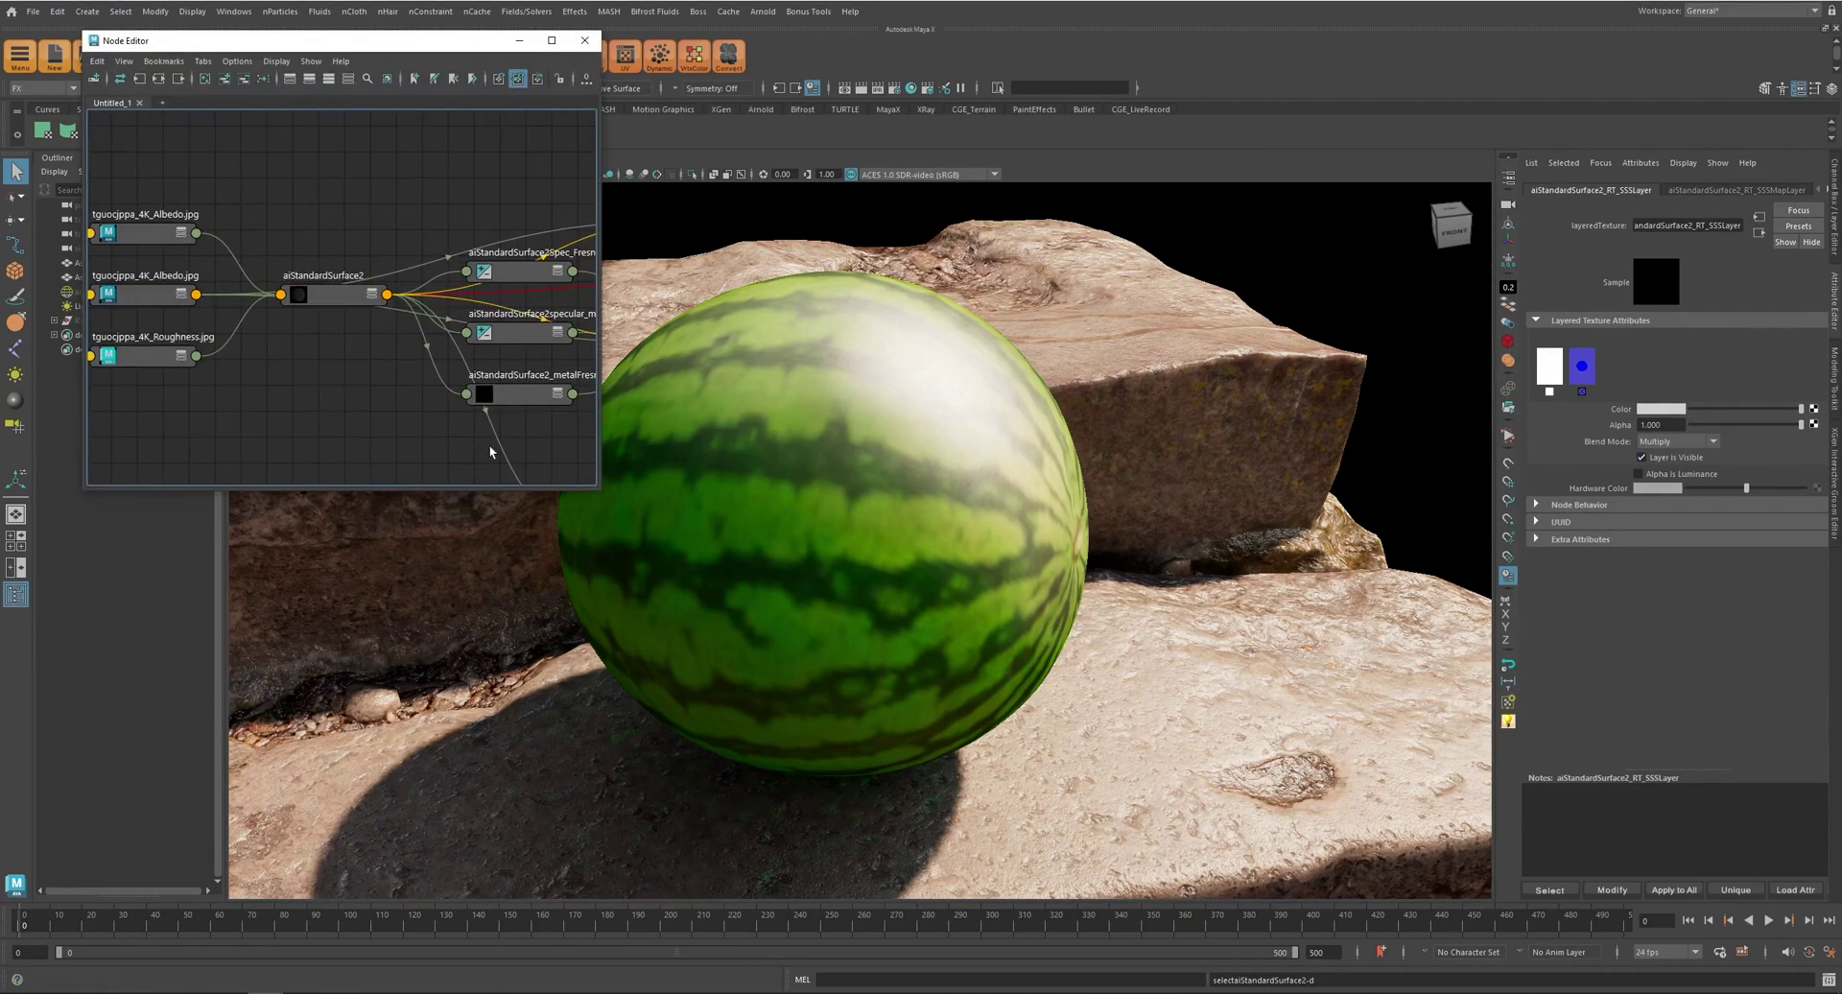
middle_click_drag(389, 414, 542, 417, "alt")
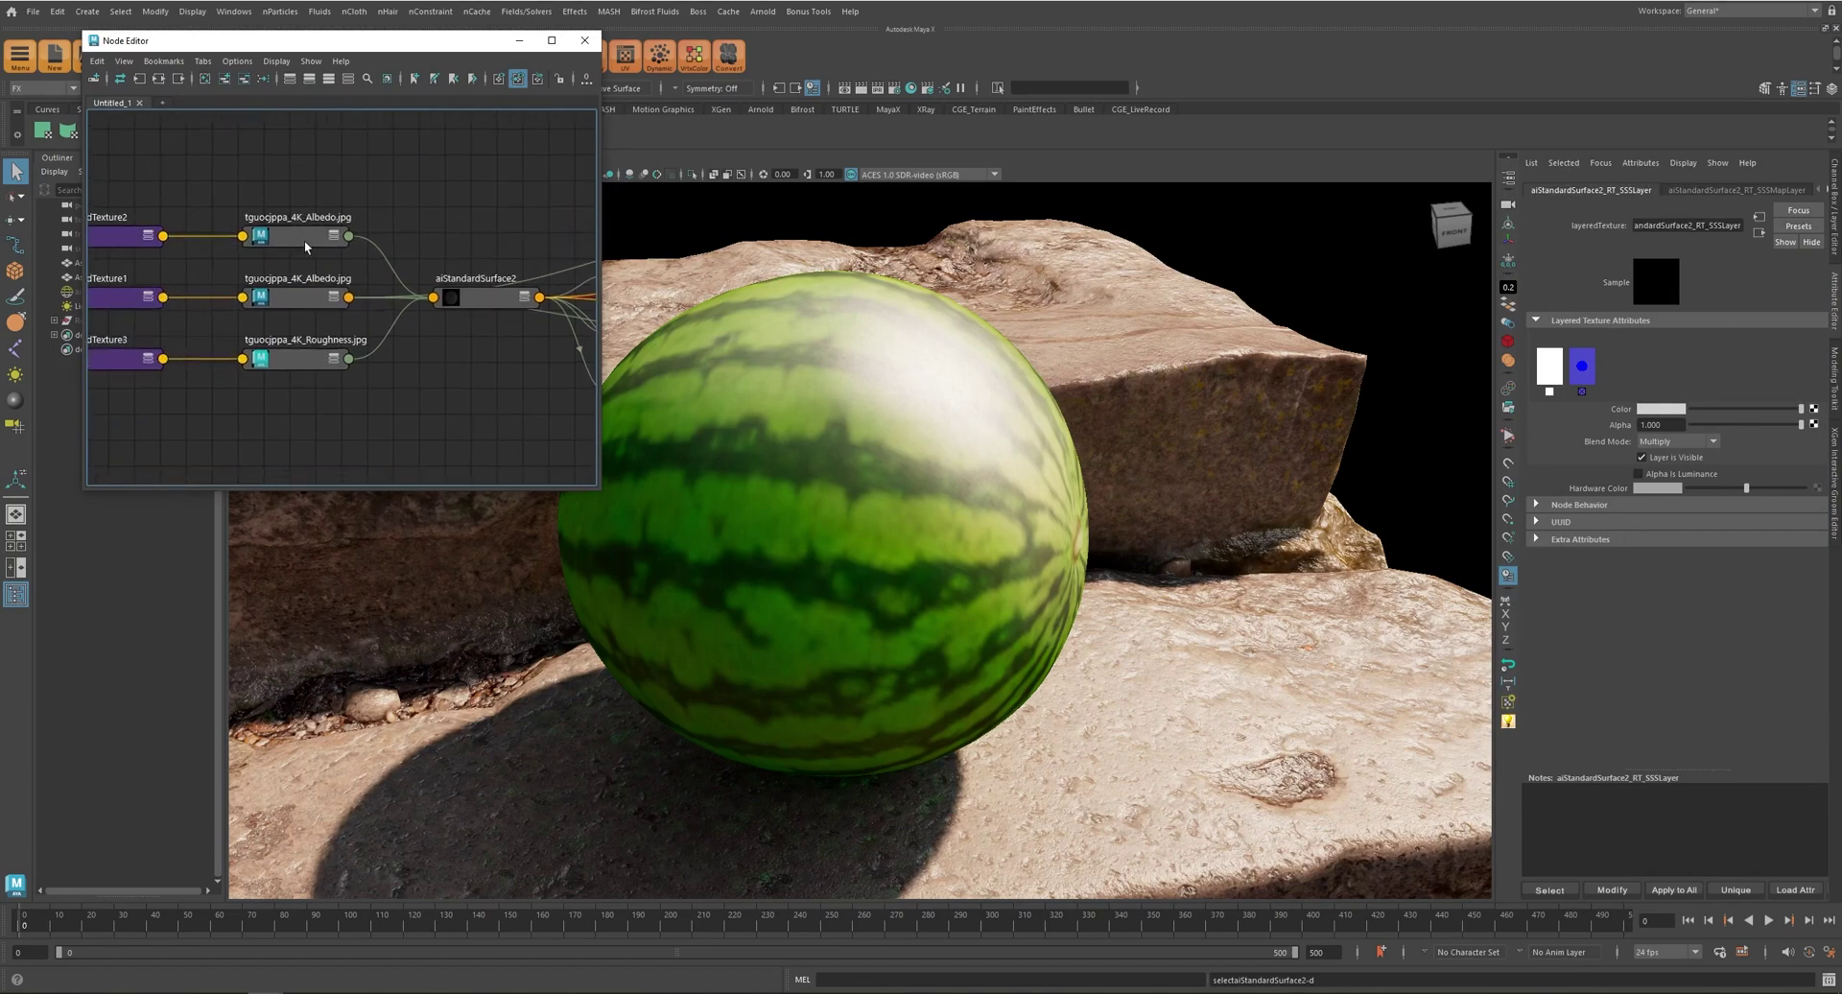
middle_click_drag(313, 237, 1625, 418)
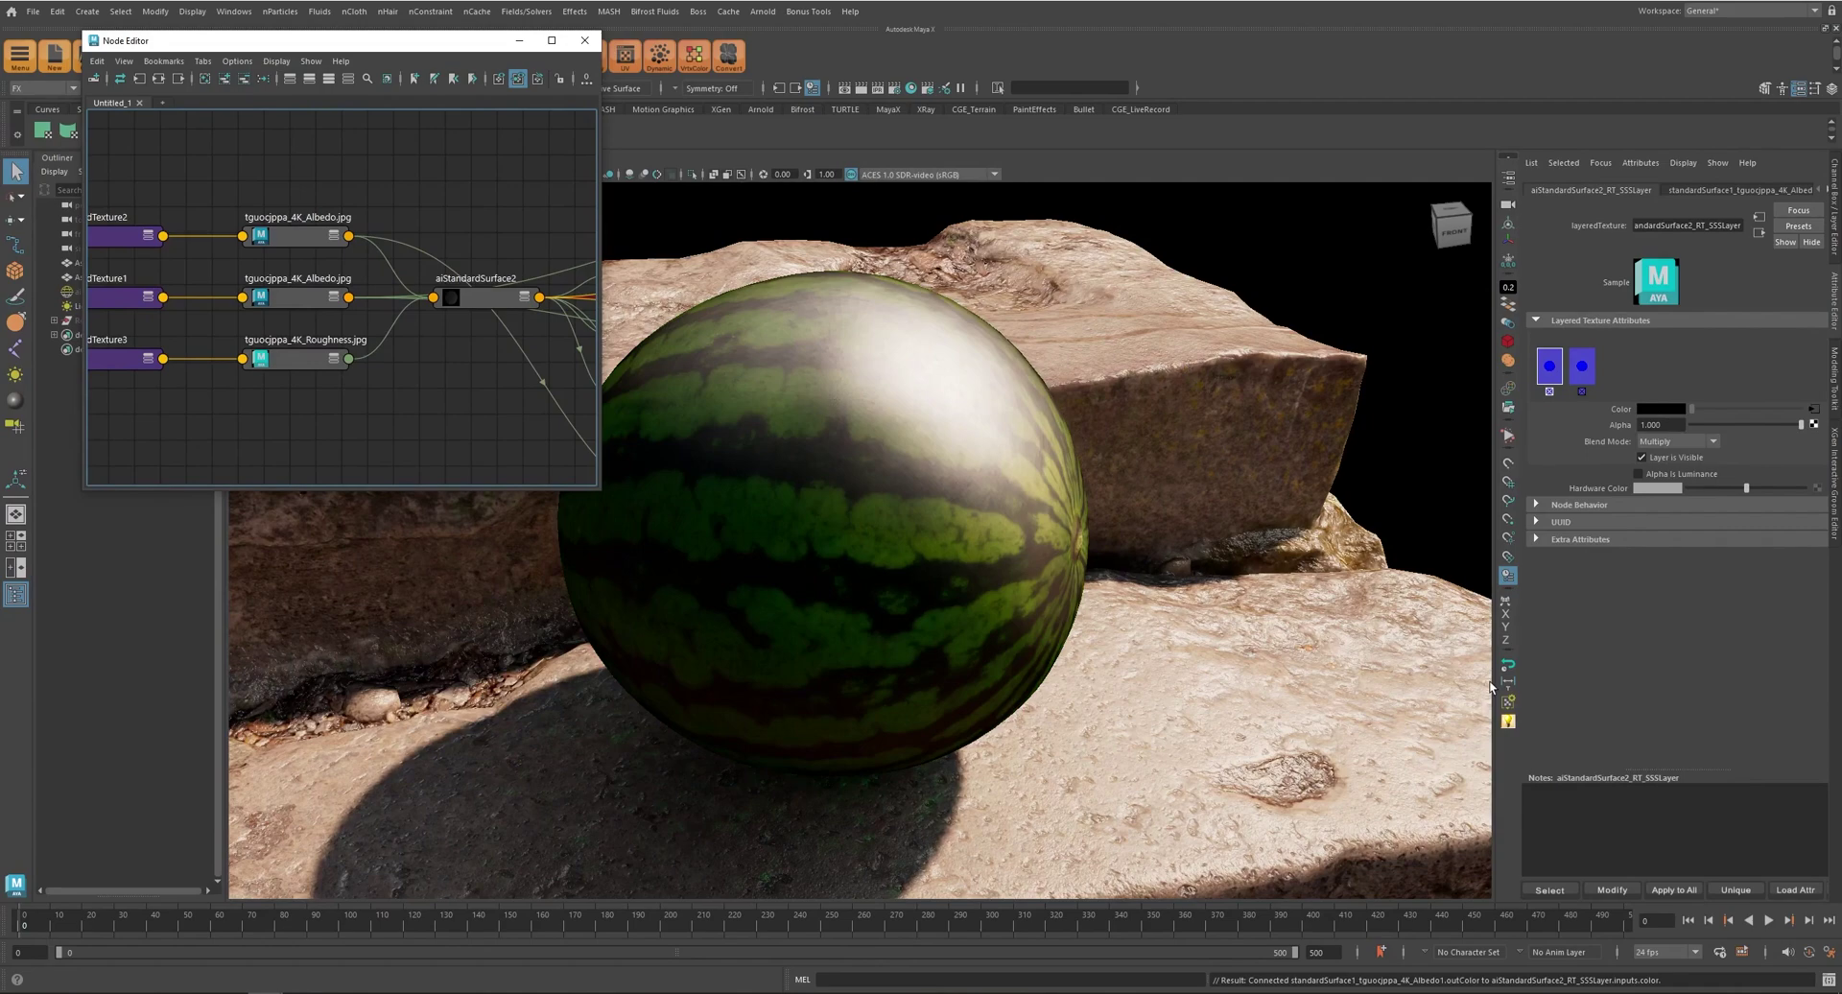
left_click_drag(744, 548, 930, 520, "alt")
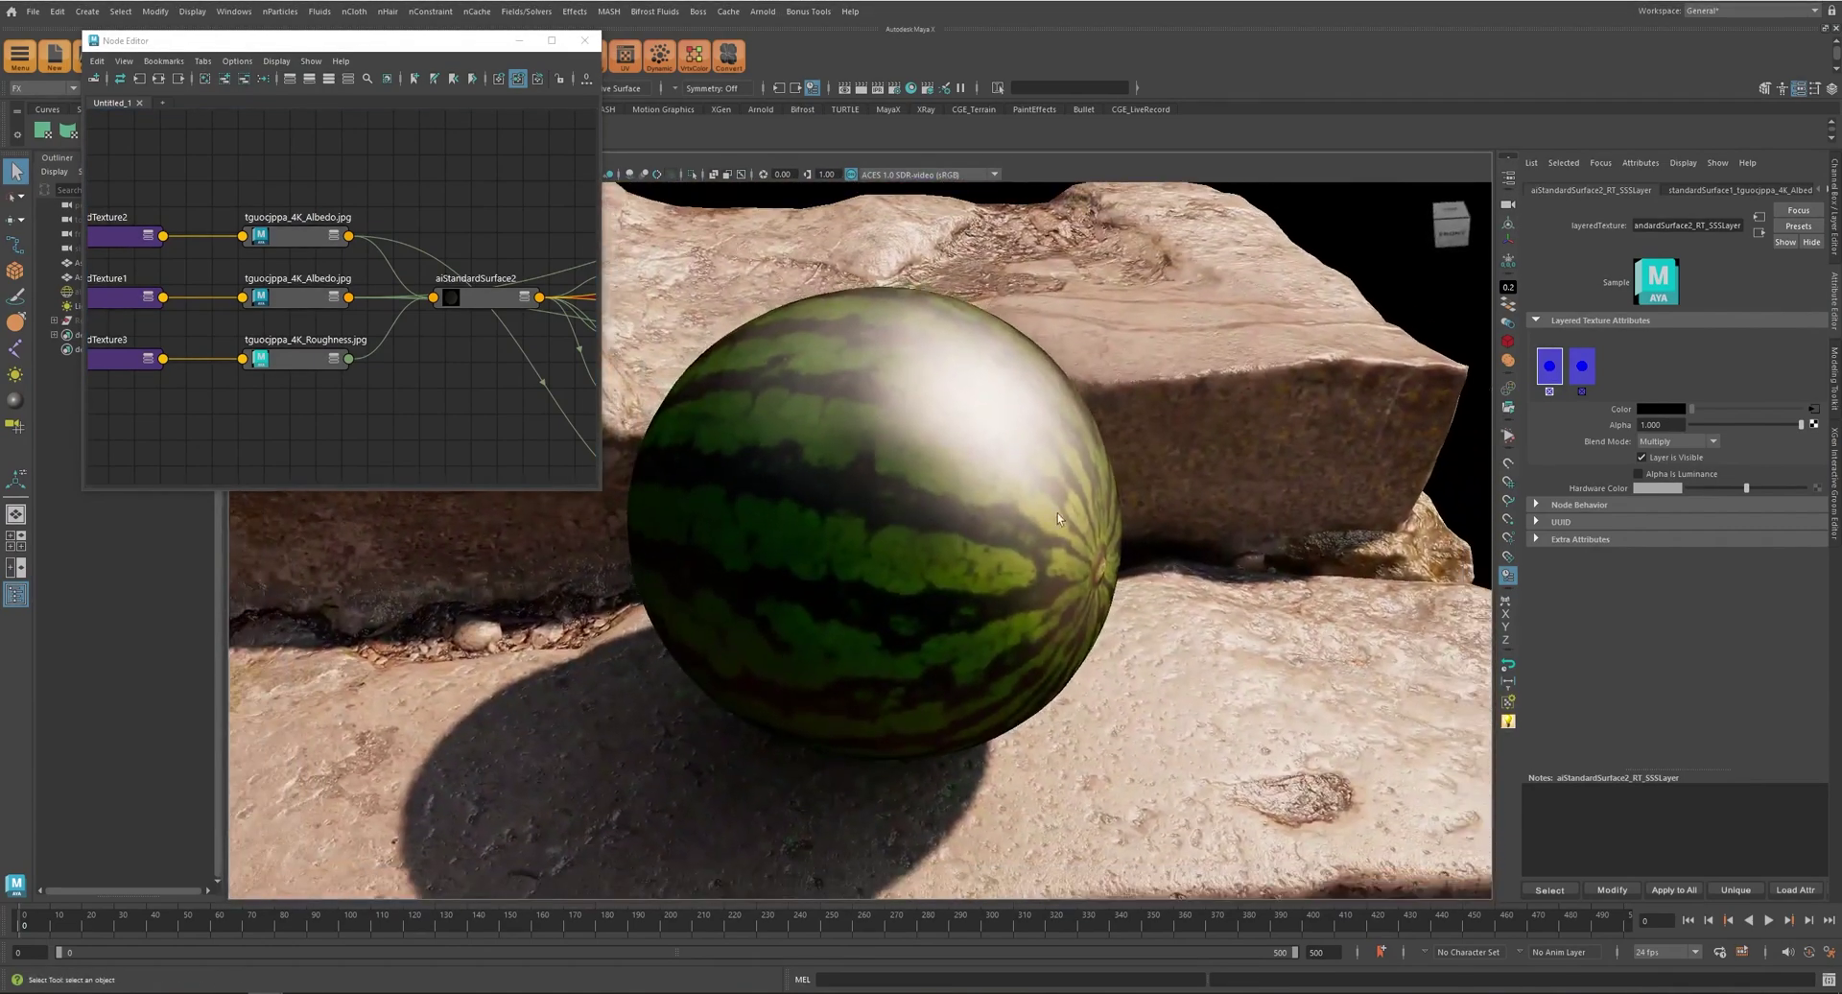
- Try the Illuminate blend mode on the albedo layer of the SSS layered texture, and return it to Multiply
left_click(1713, 441)
scroll(1669, 518, "down", 3)
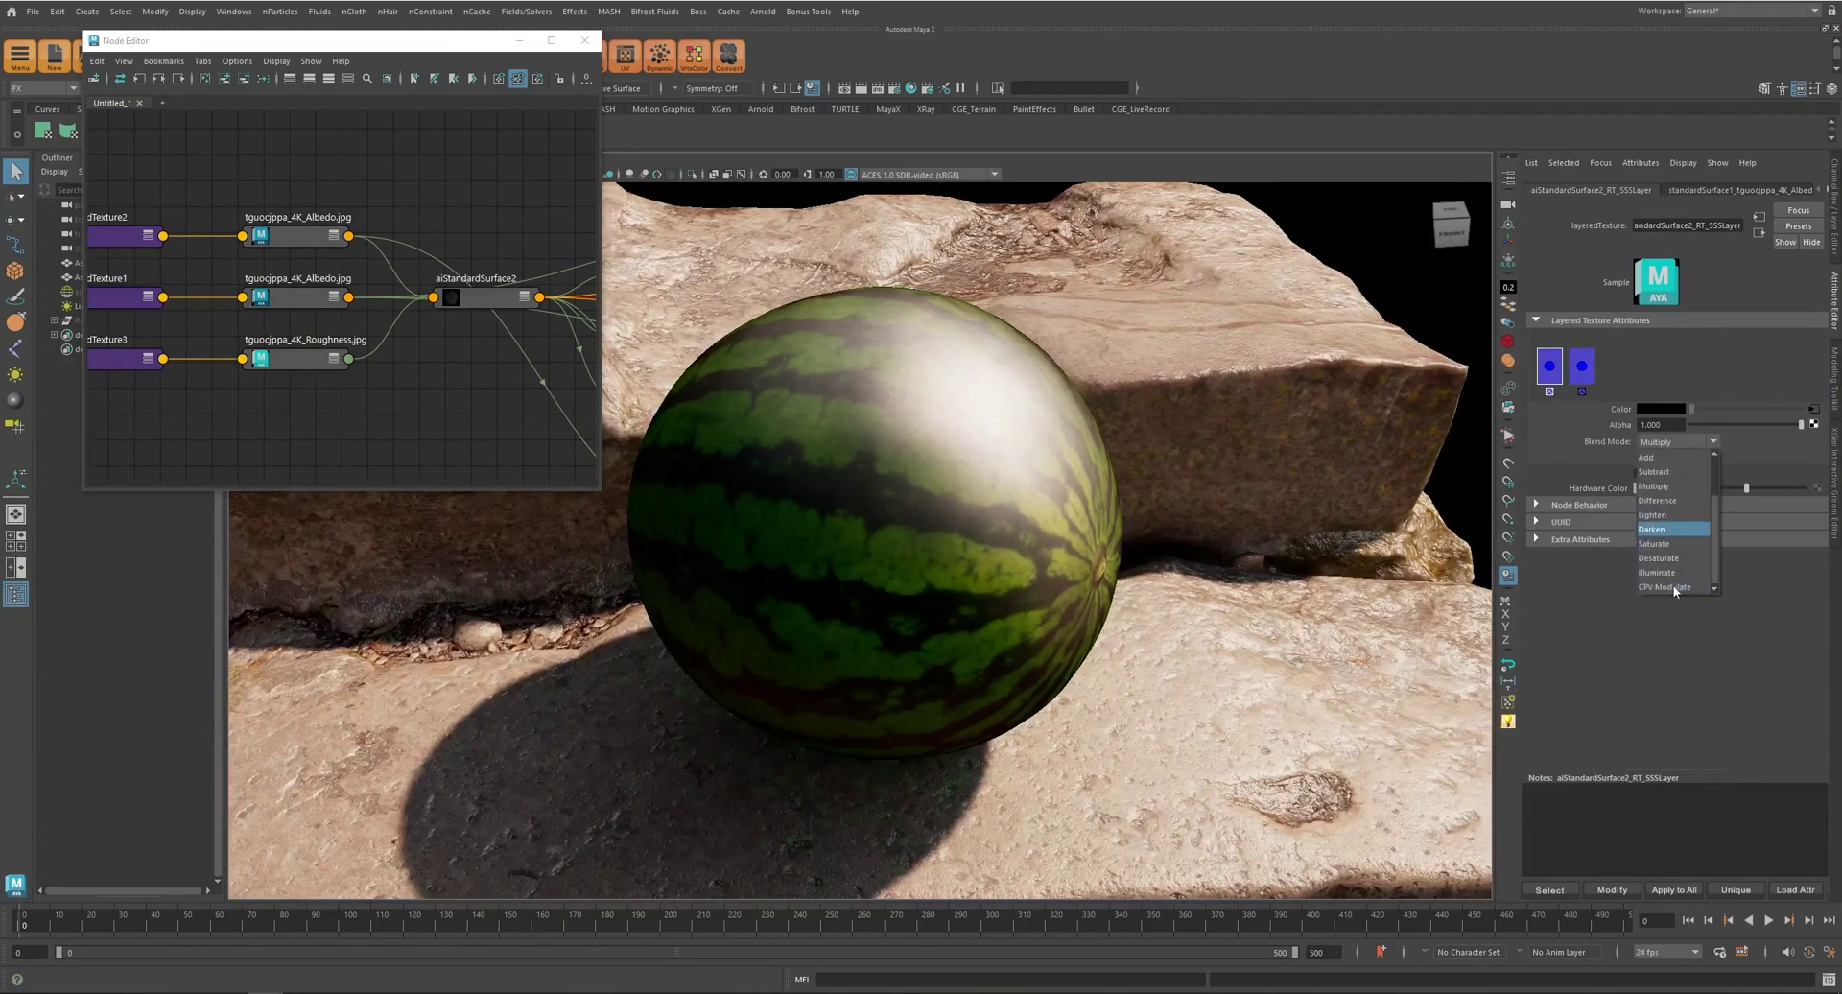
left_click(1655, 586)
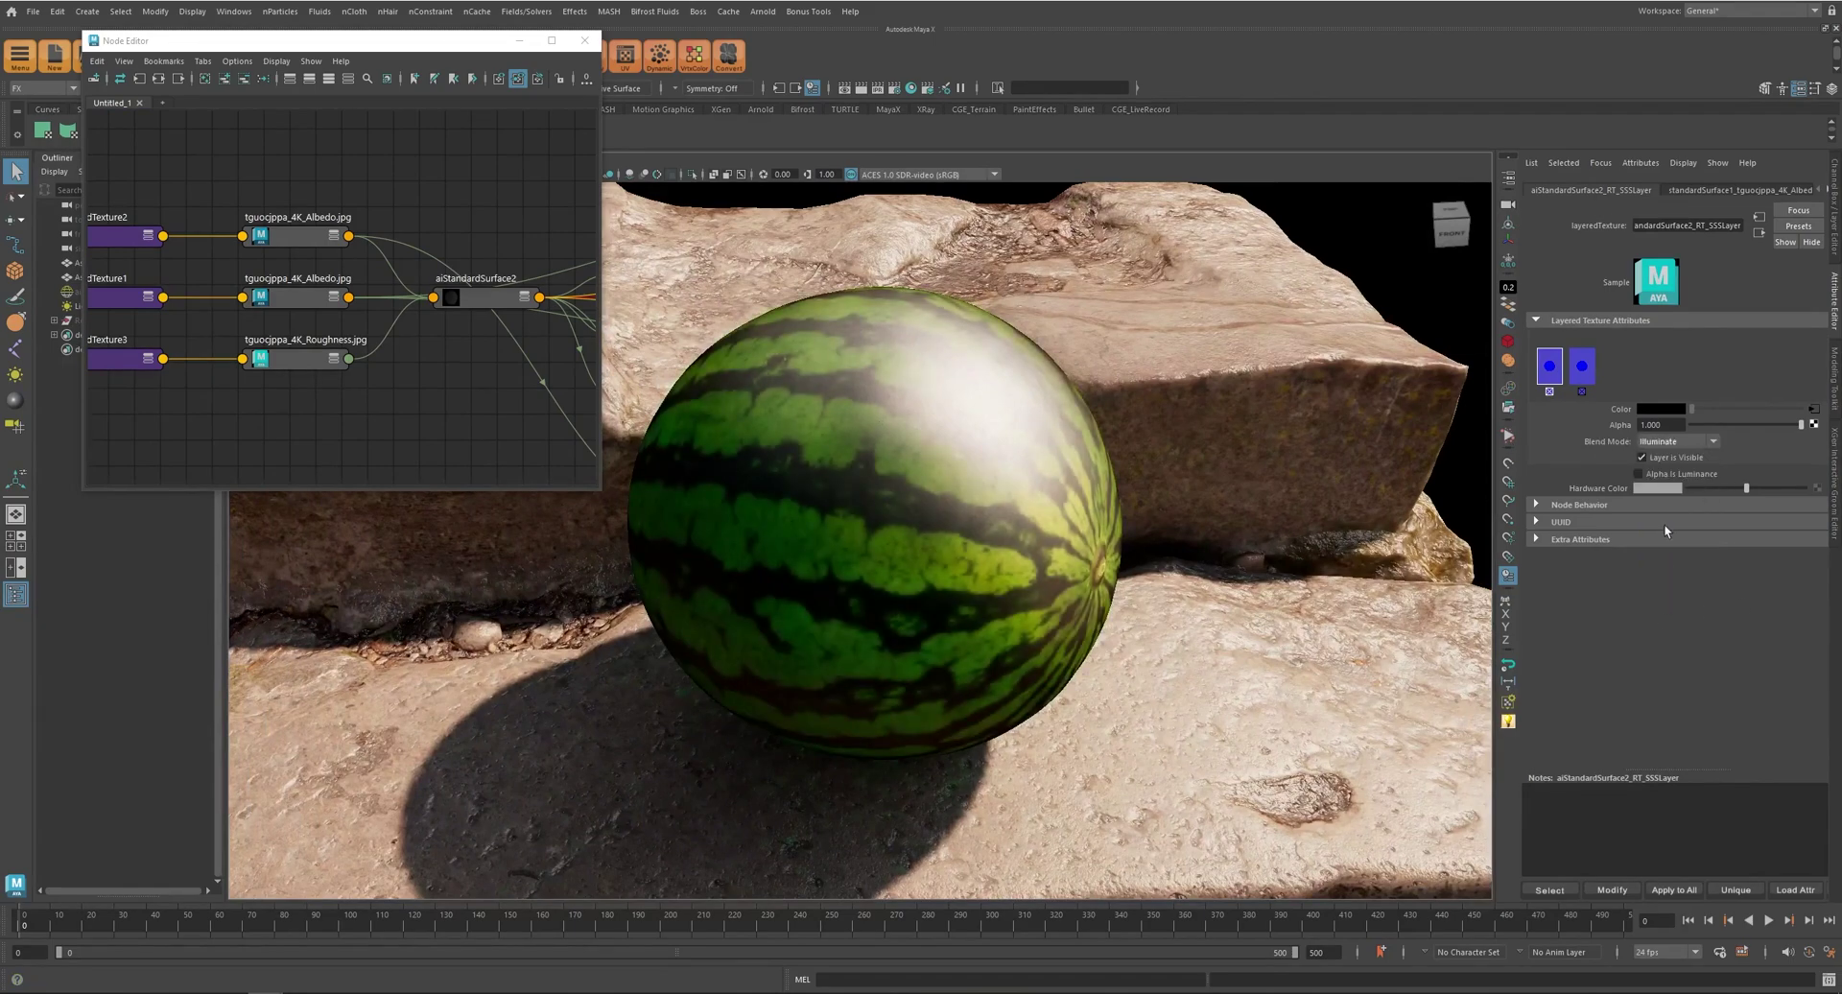
left_click_drag(902, 558, 1132, 576, "alt")
left_click(1679, 443)
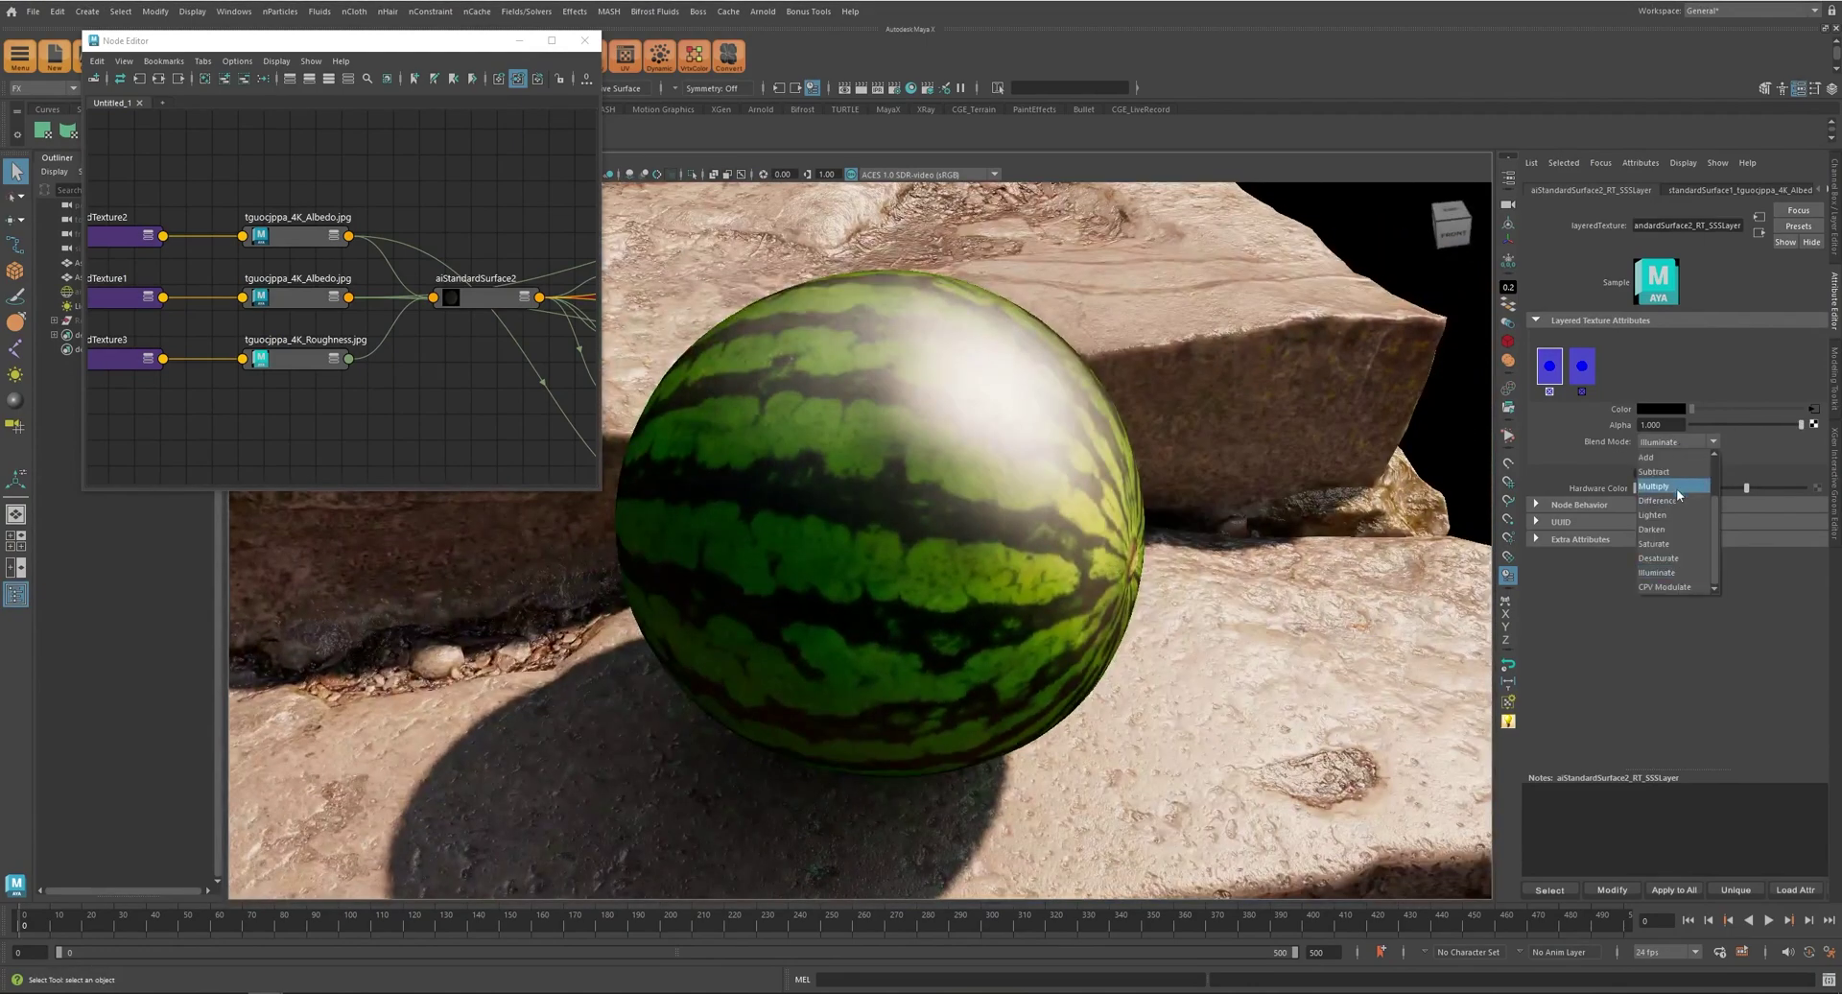
left_click(1677, 488)
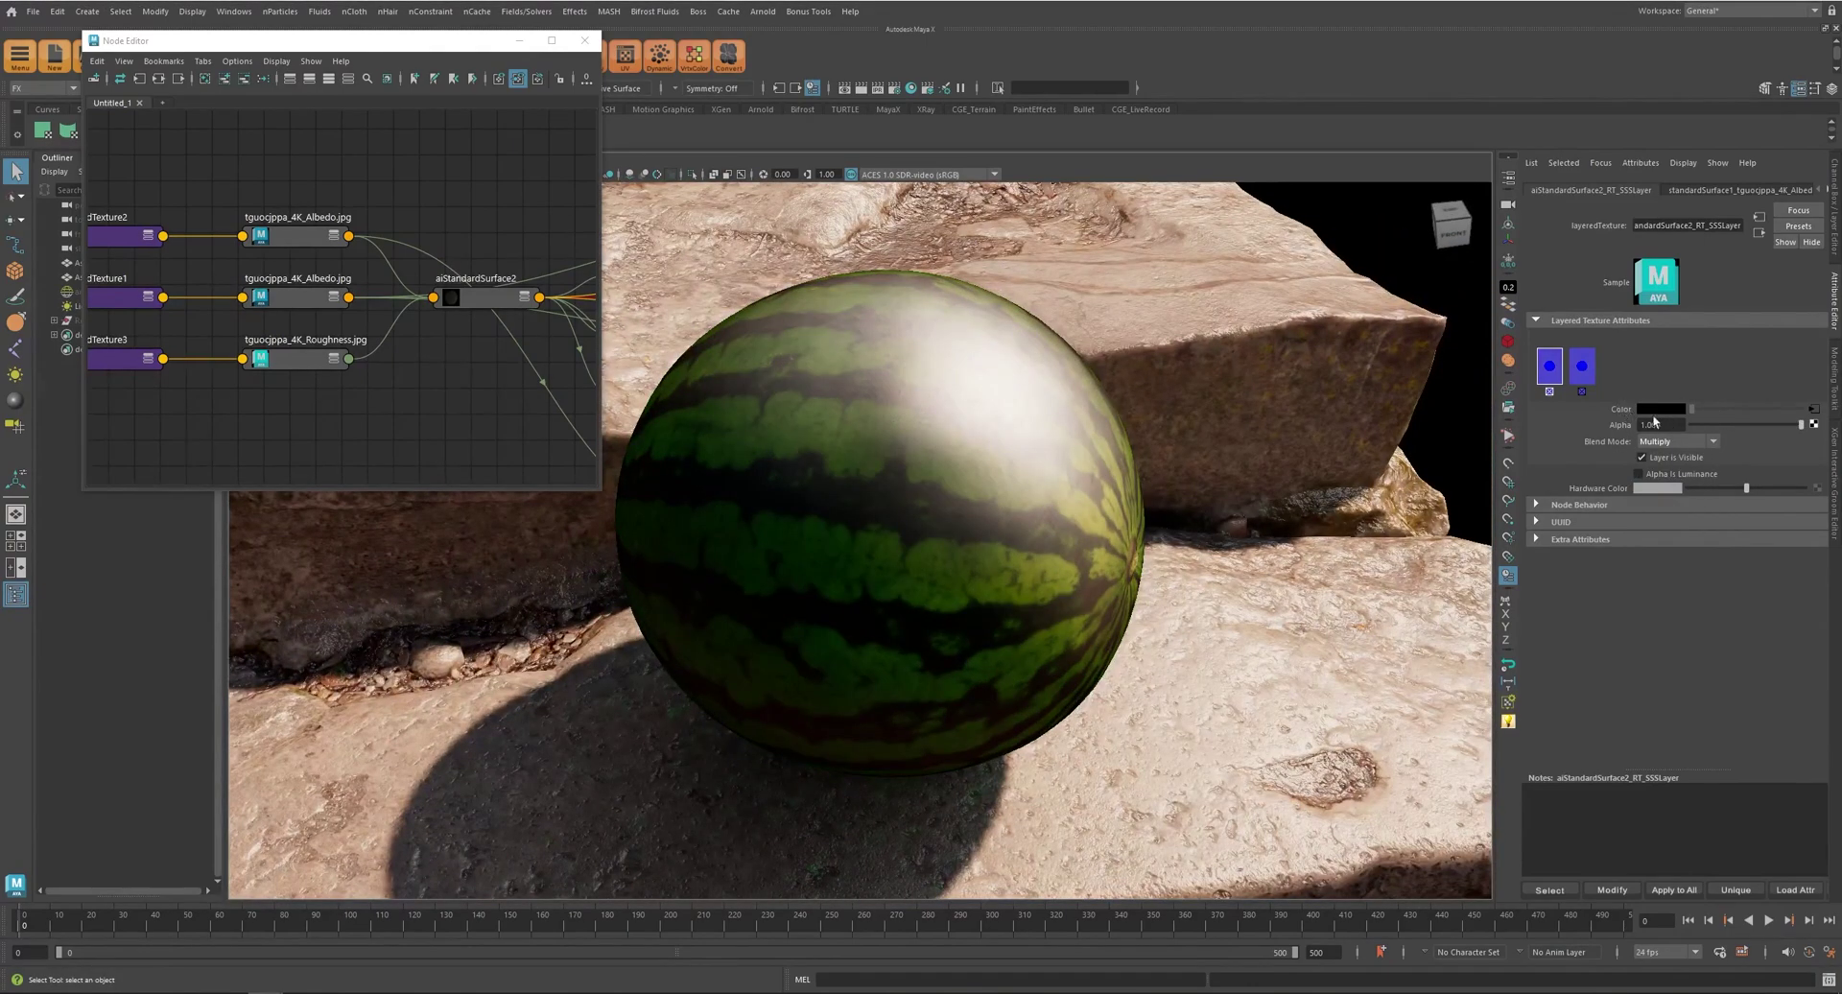
- Disconnect the albedo texture from the SSS layered texture, and add a ramp texture with its placement node to the network
left_click(541, 385)
key("Delete")
middle_click_drag(493, 350, 386, 337, "alt")
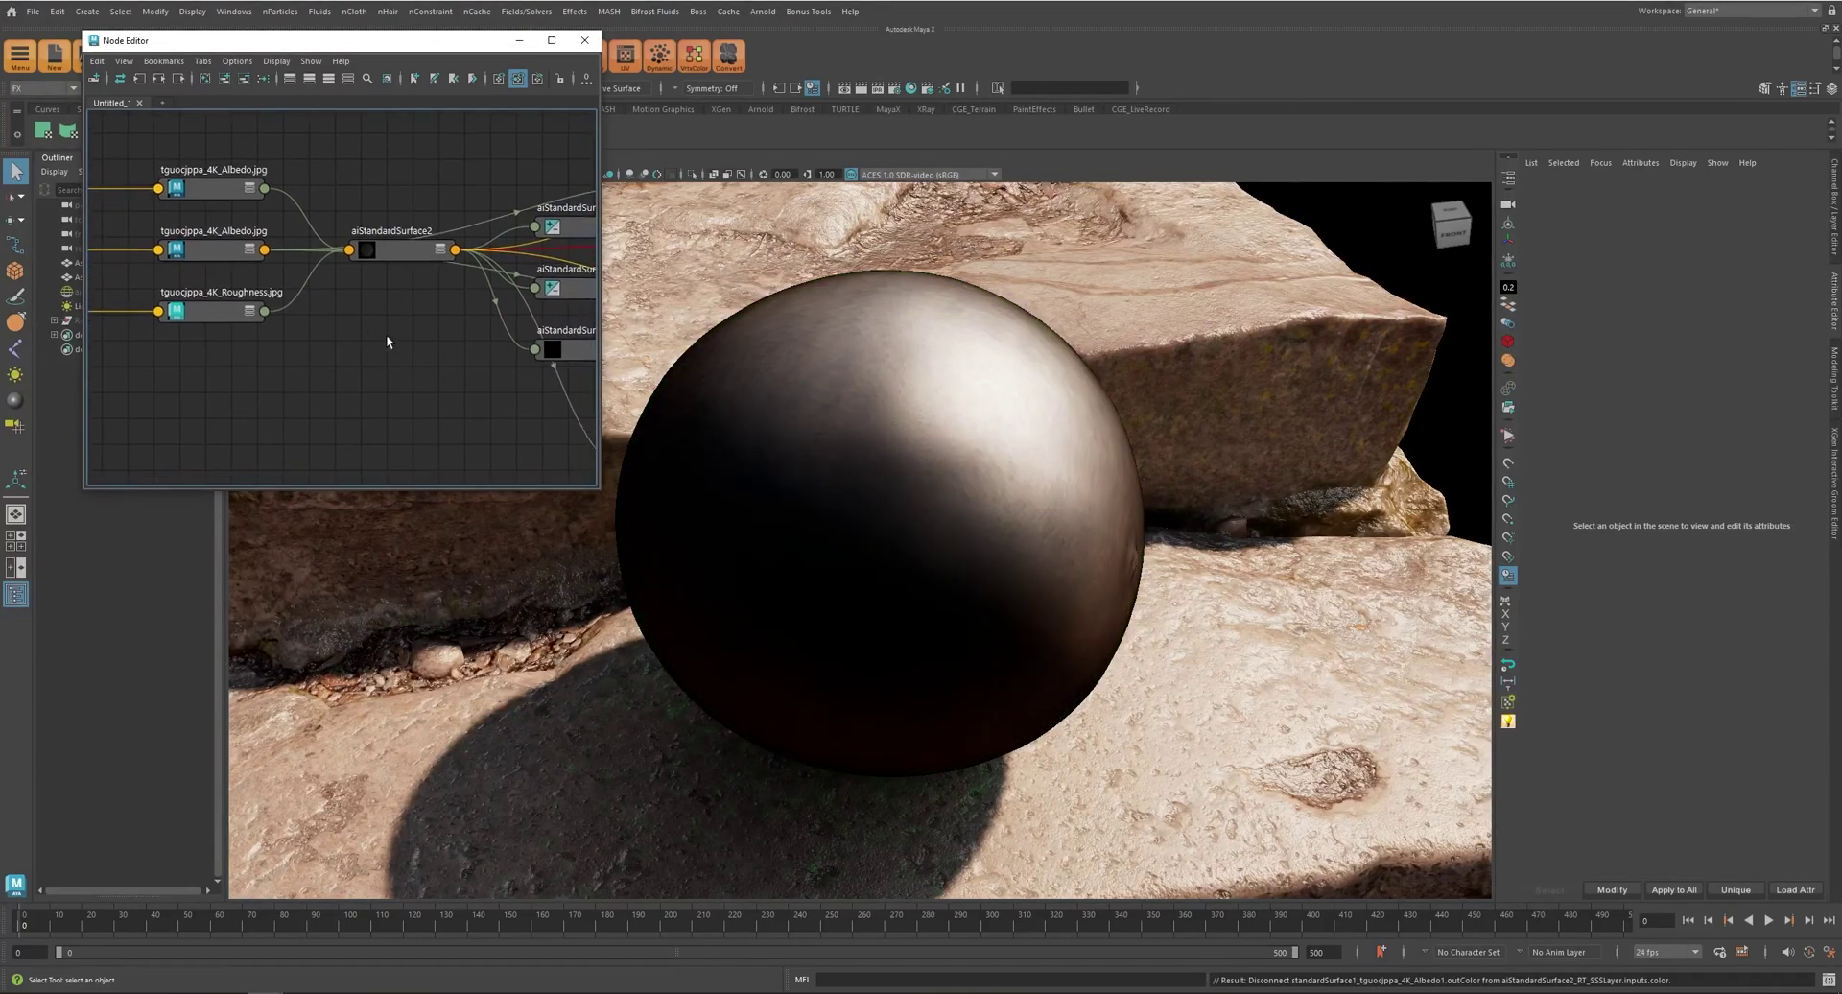
key("Tab")
type("ramp")
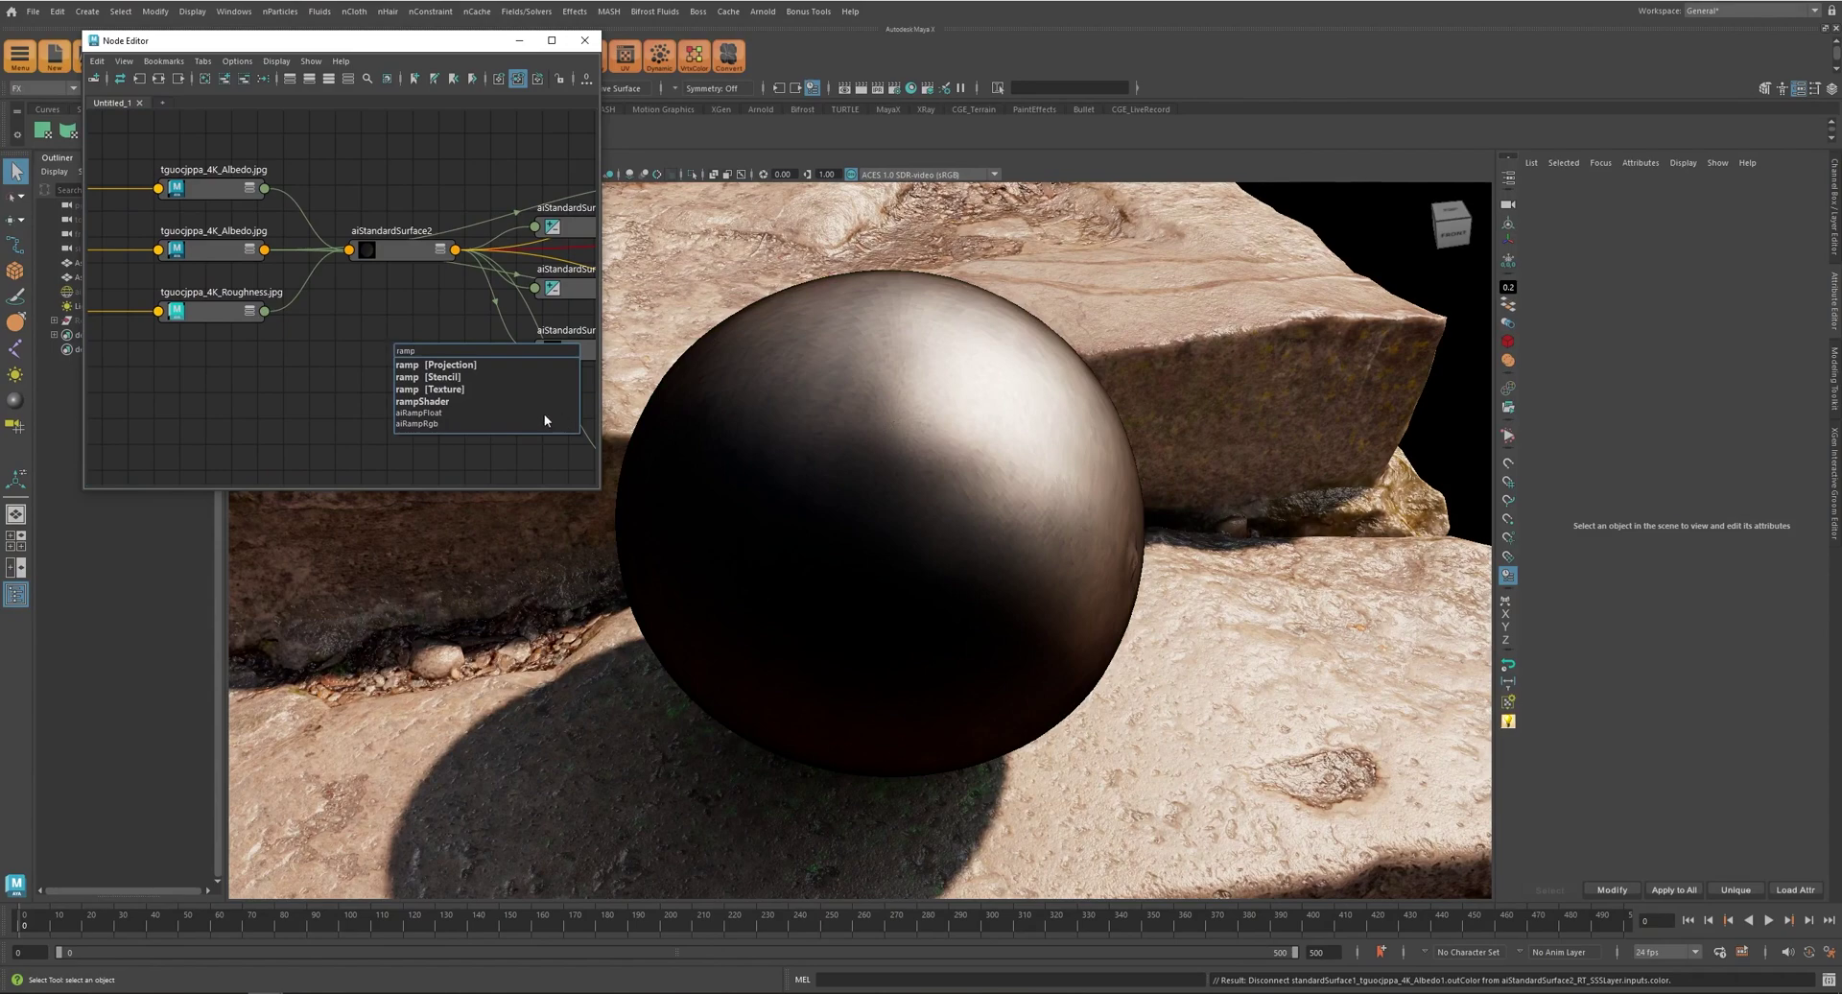
left_click(447, 391)
left_click_drag(461, 358, 160, 406)
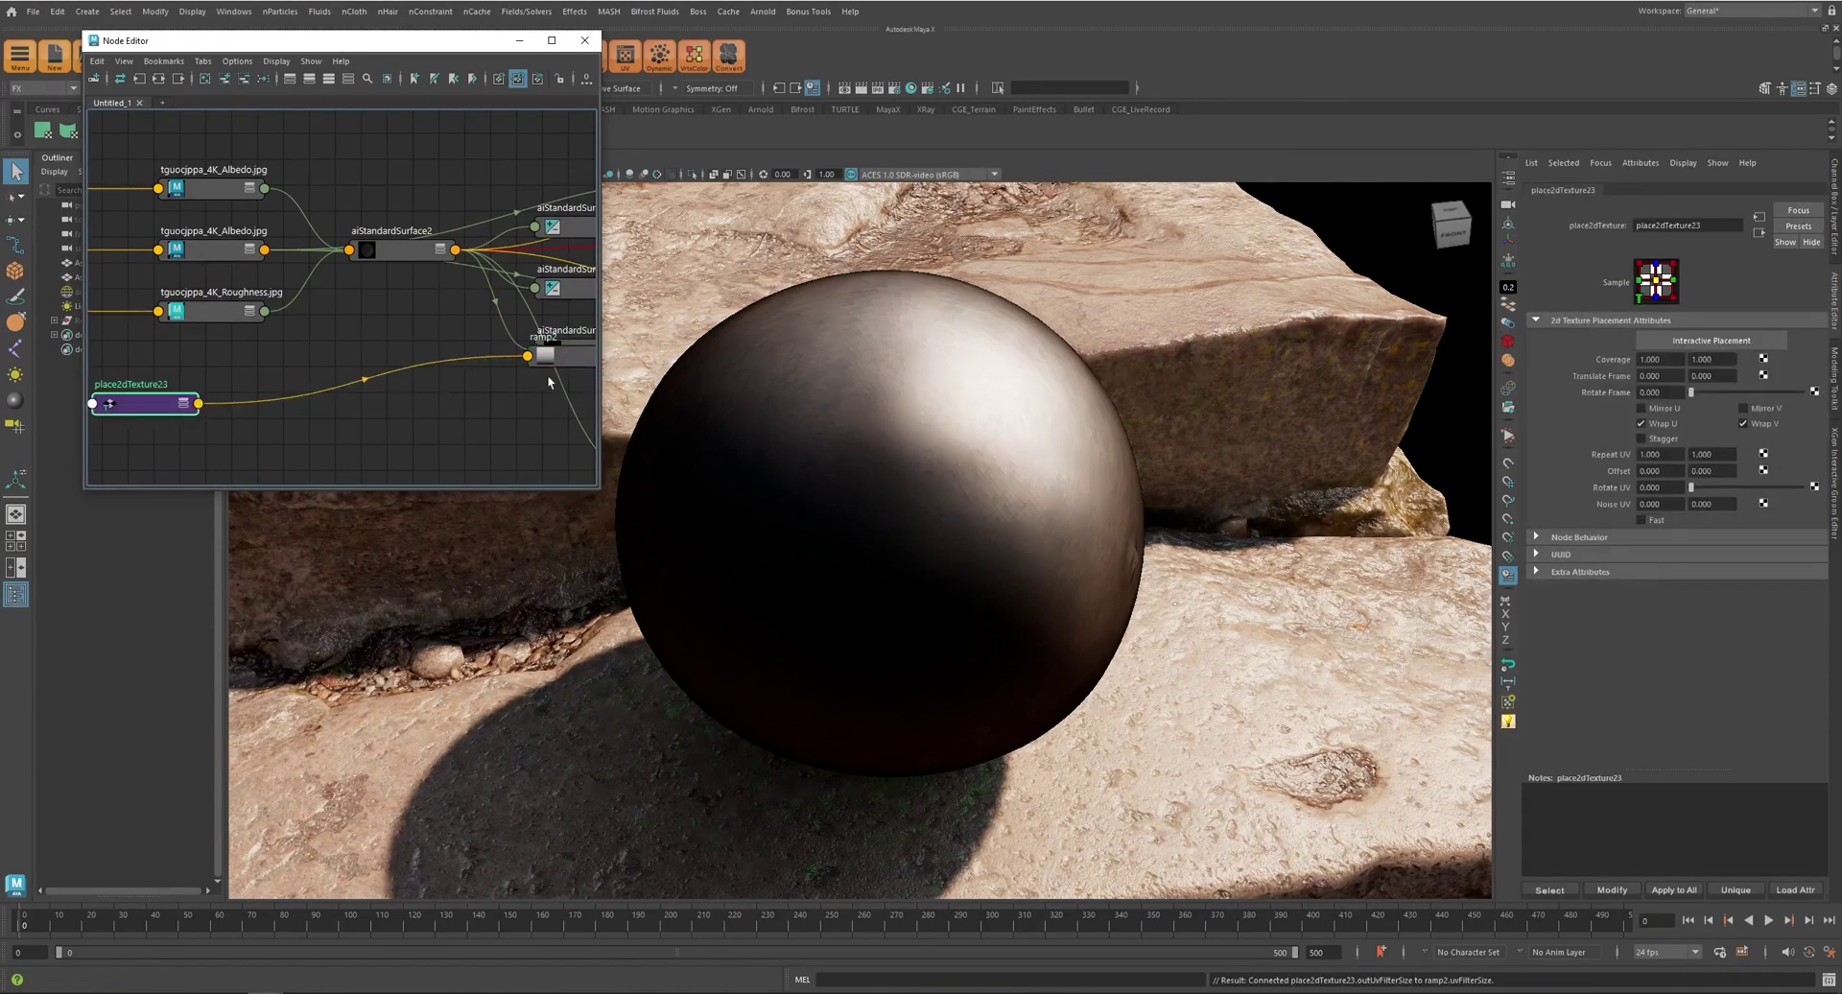
left_click_drag(556, 363, 404, 388)
- Expand the albedo and ramp nodes, and connect the albedo's Out Alpha to the ramp's U Coord and V Coord
key("3")
key("3")
mouse_move(239, 180)
left_mouse_down()
mouse_move(217, 161)
mouse_move(300, 211)
mouse_move(382, 427)
mouse_move(415, 382)
mouse_move(242, 153)
mouse_move(241, 186)
left_mouse_up()
left_click(384, 426)
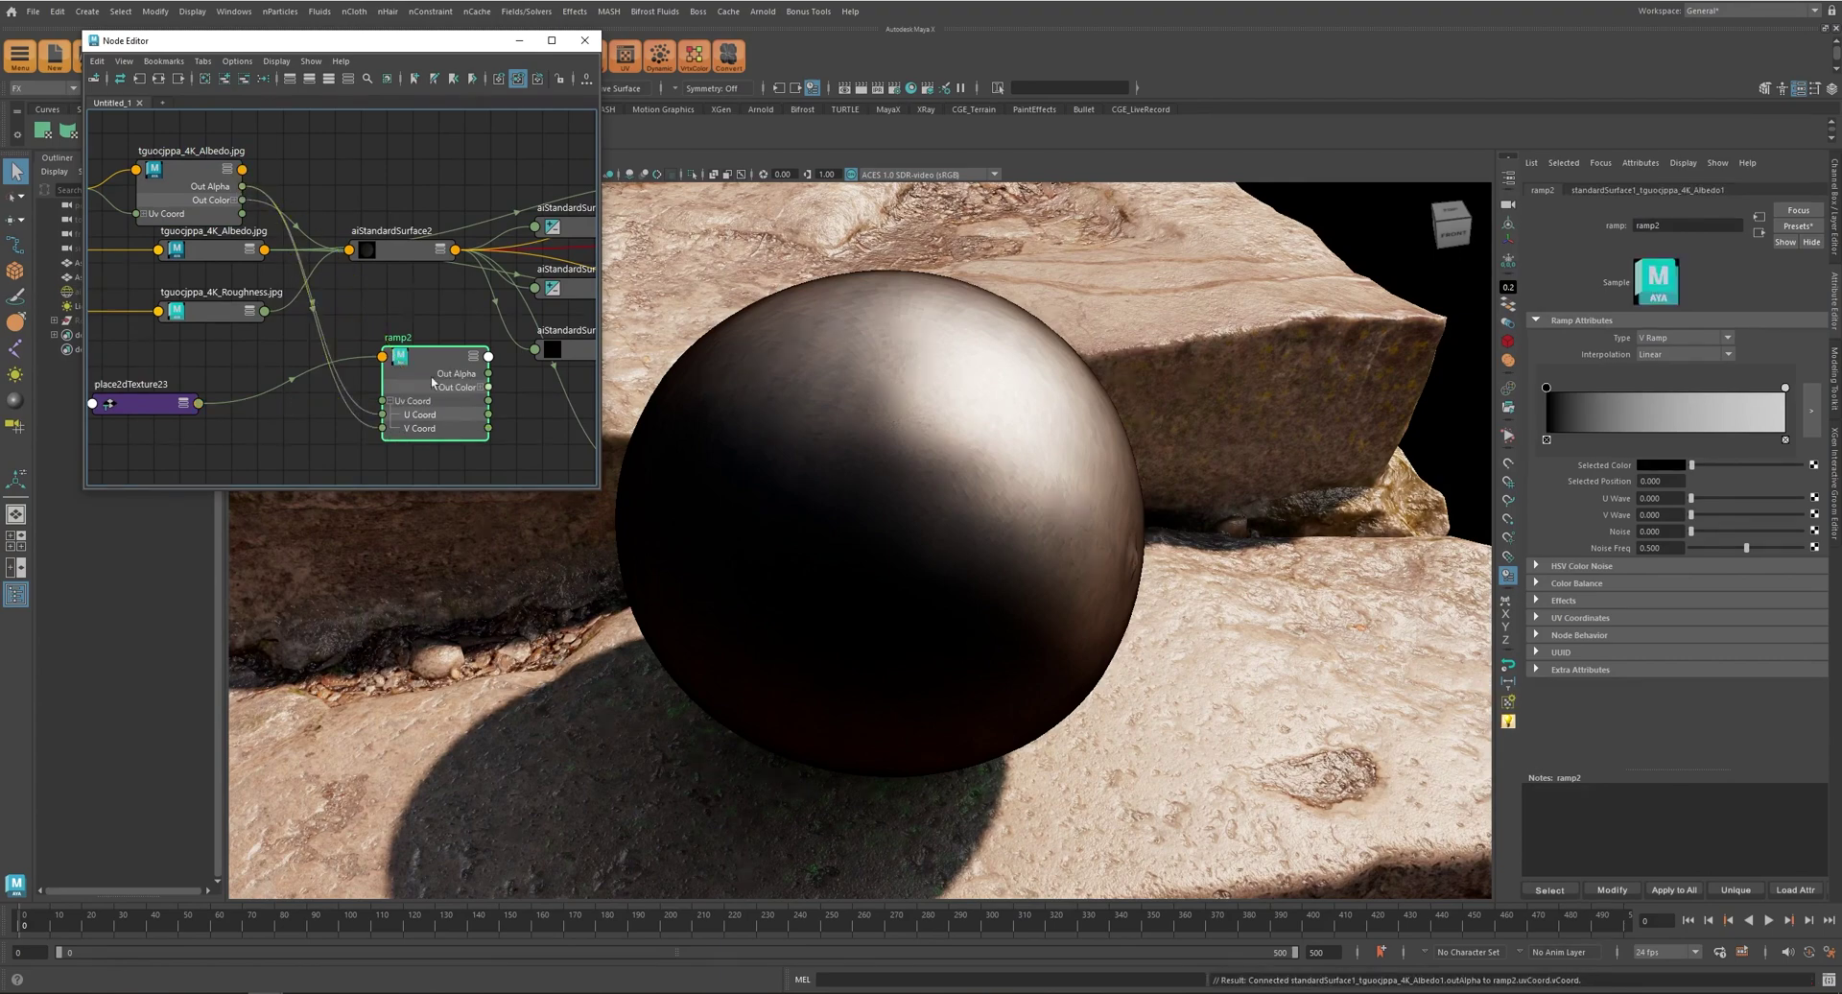
- Enable Alpha Is Luminance in the Color Balance settings of the connected albedo file texture
left_click(189, 180)
left_click(1579, 642)
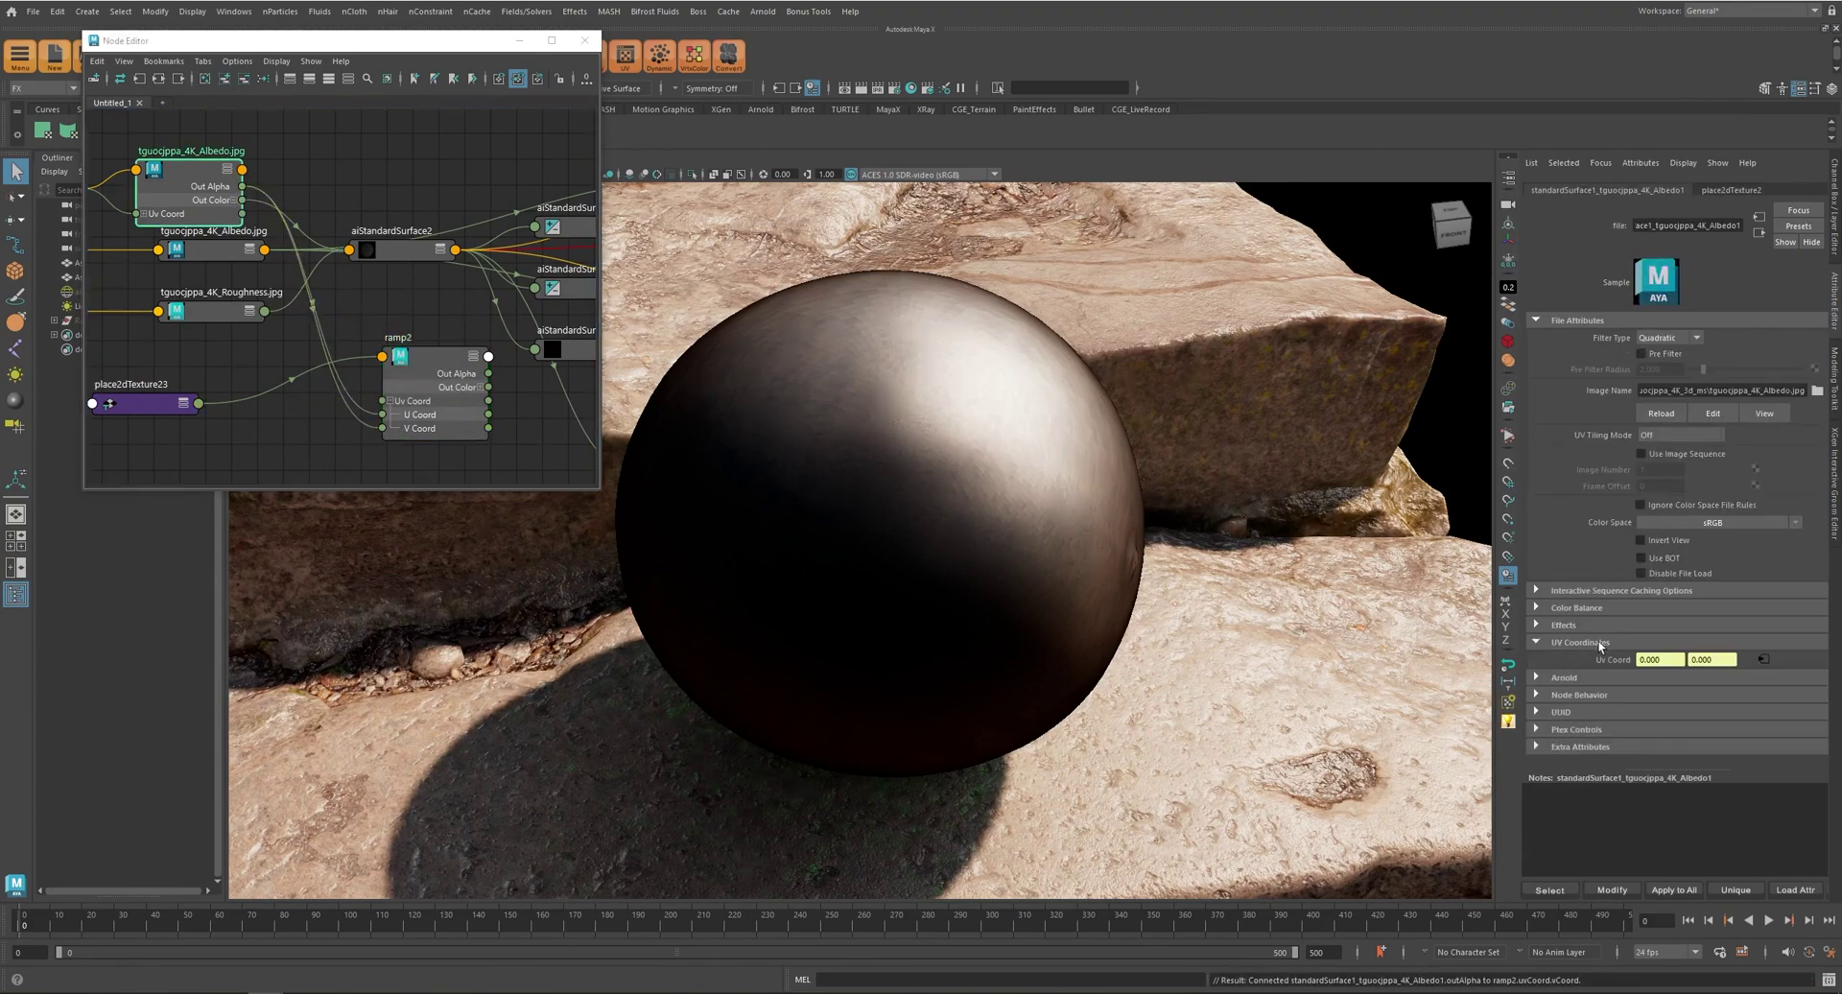
left_click(1613, 625)
left_click(1610, 609)
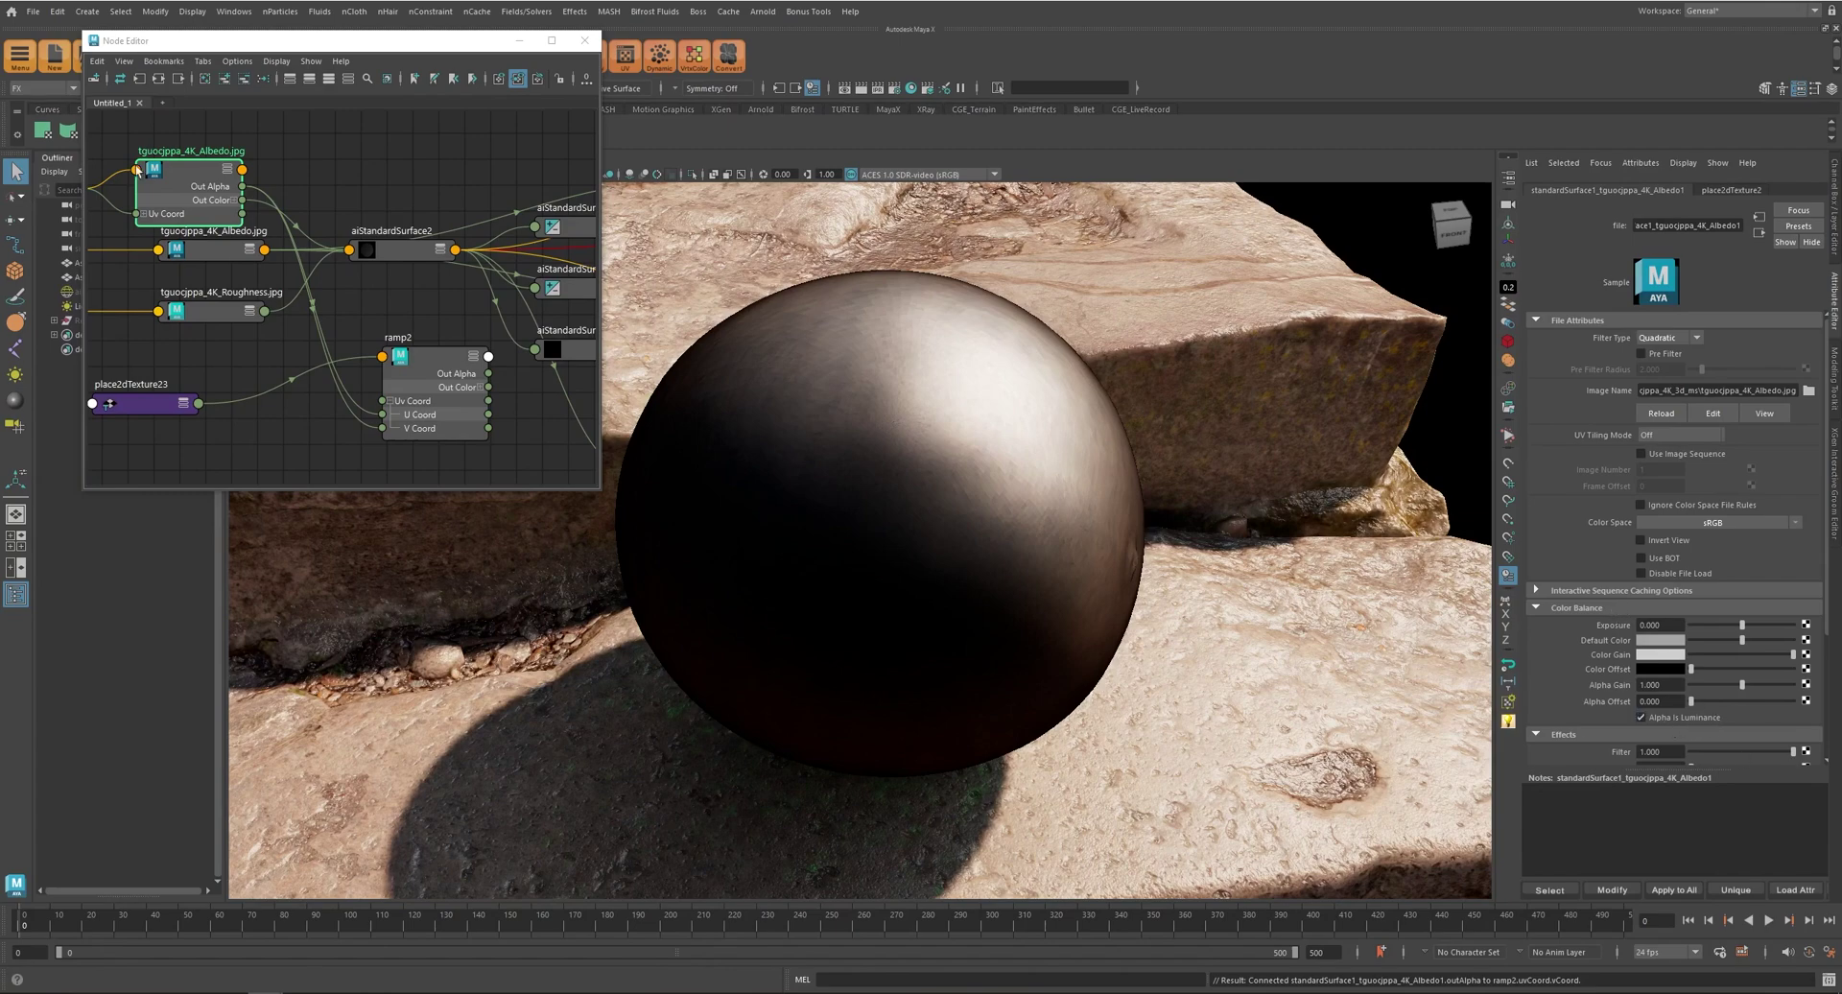
- Connect the ramp to the color of the first layer in the SSS layered texture, and open the ramp's attributes
left_click(443, 364)
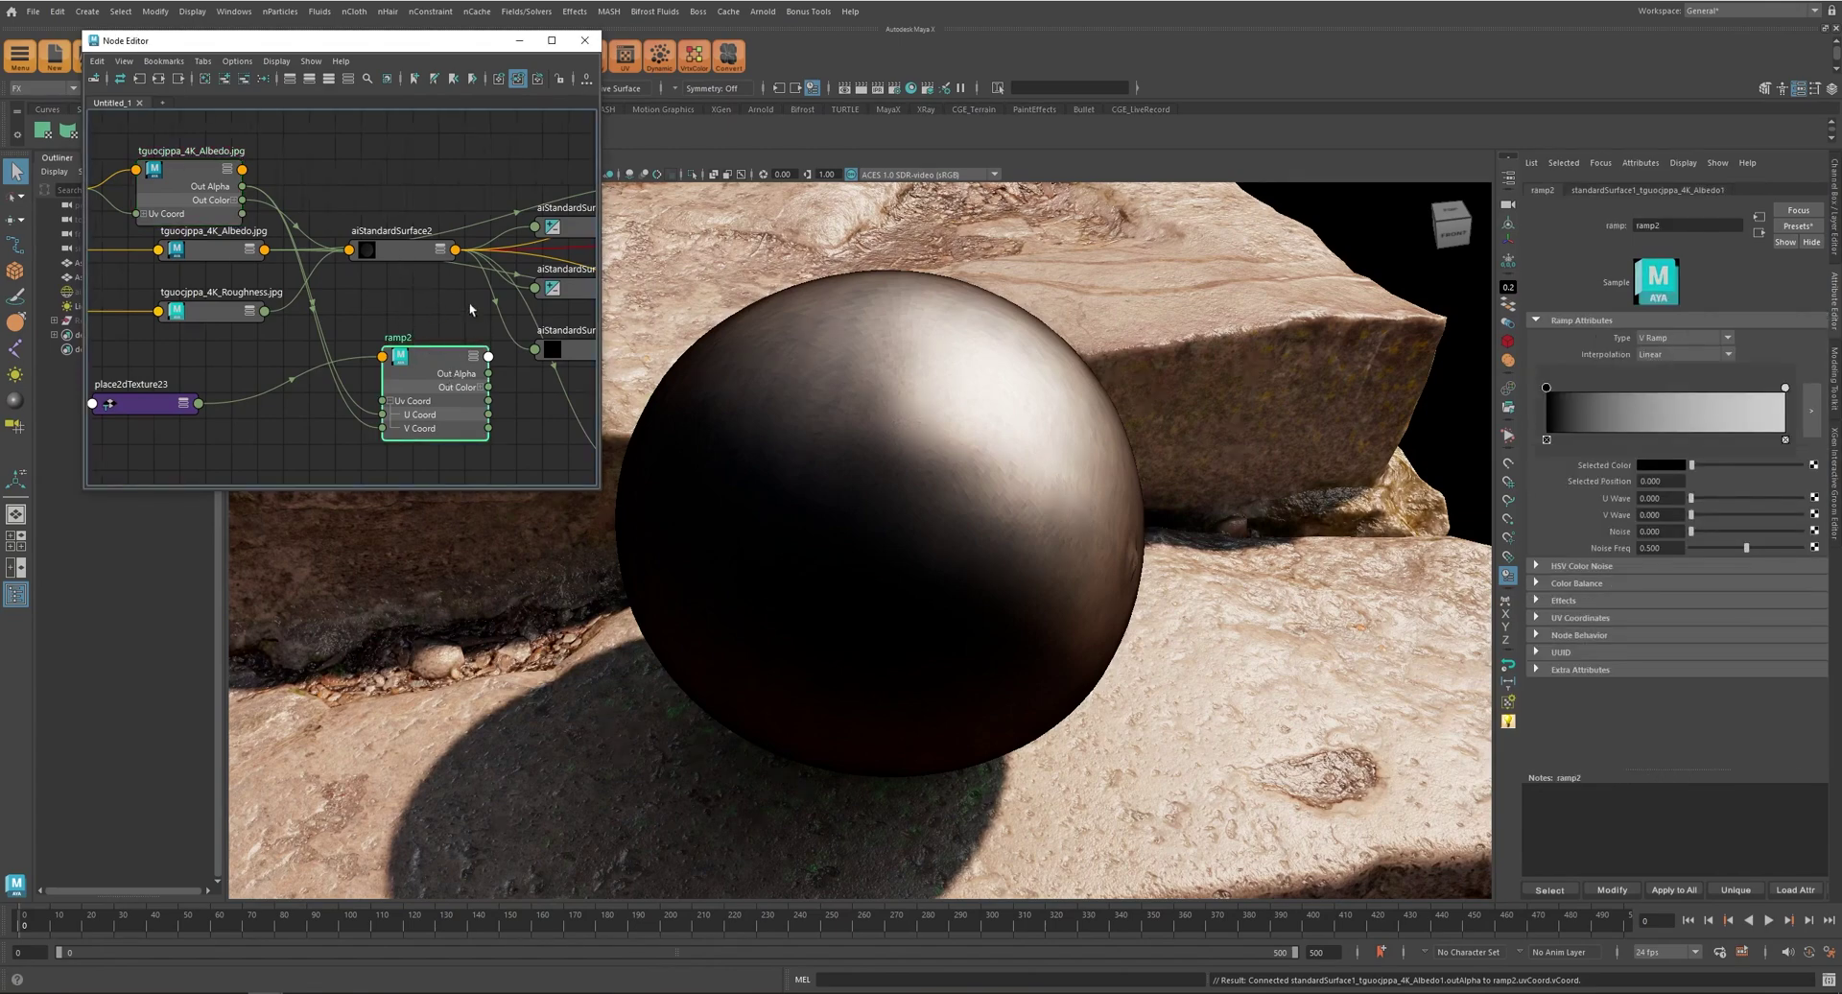
middle_click_drag(470, 309, 226, 261, "alt")
left_click(468, 425)
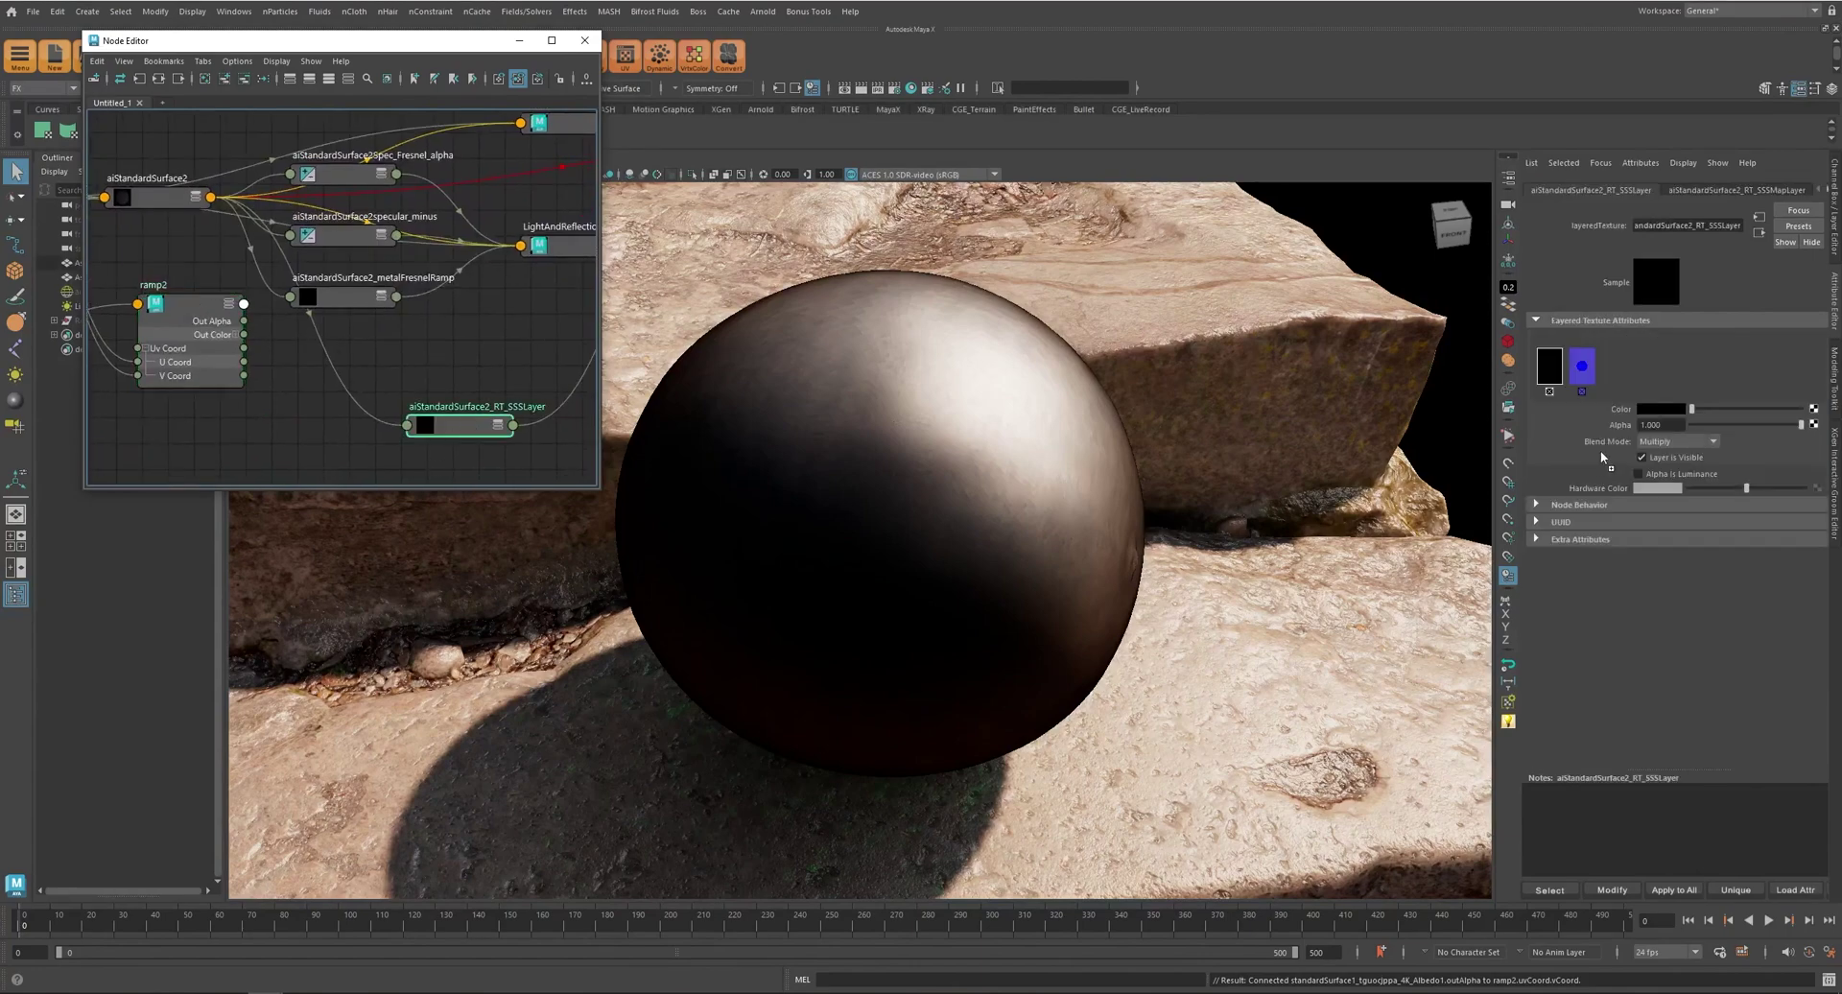
middle_click_drag(1601, 458, 1682, 407)
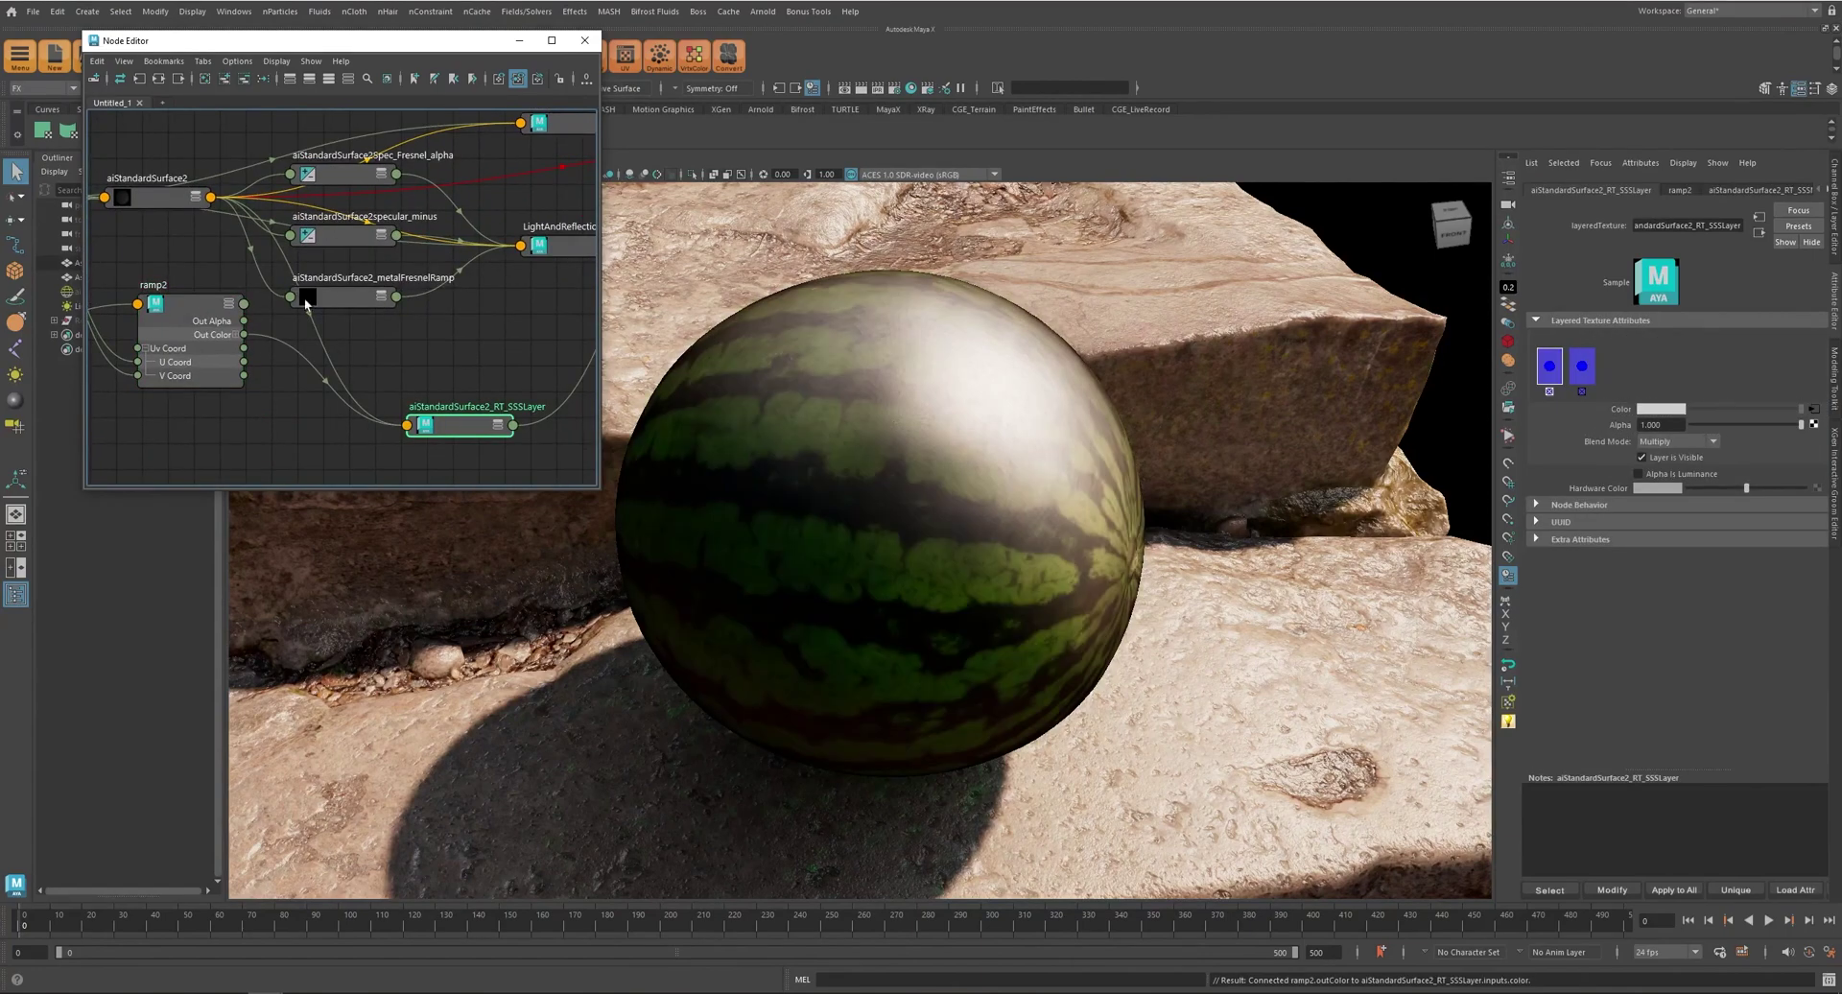
left_click(206, 318)
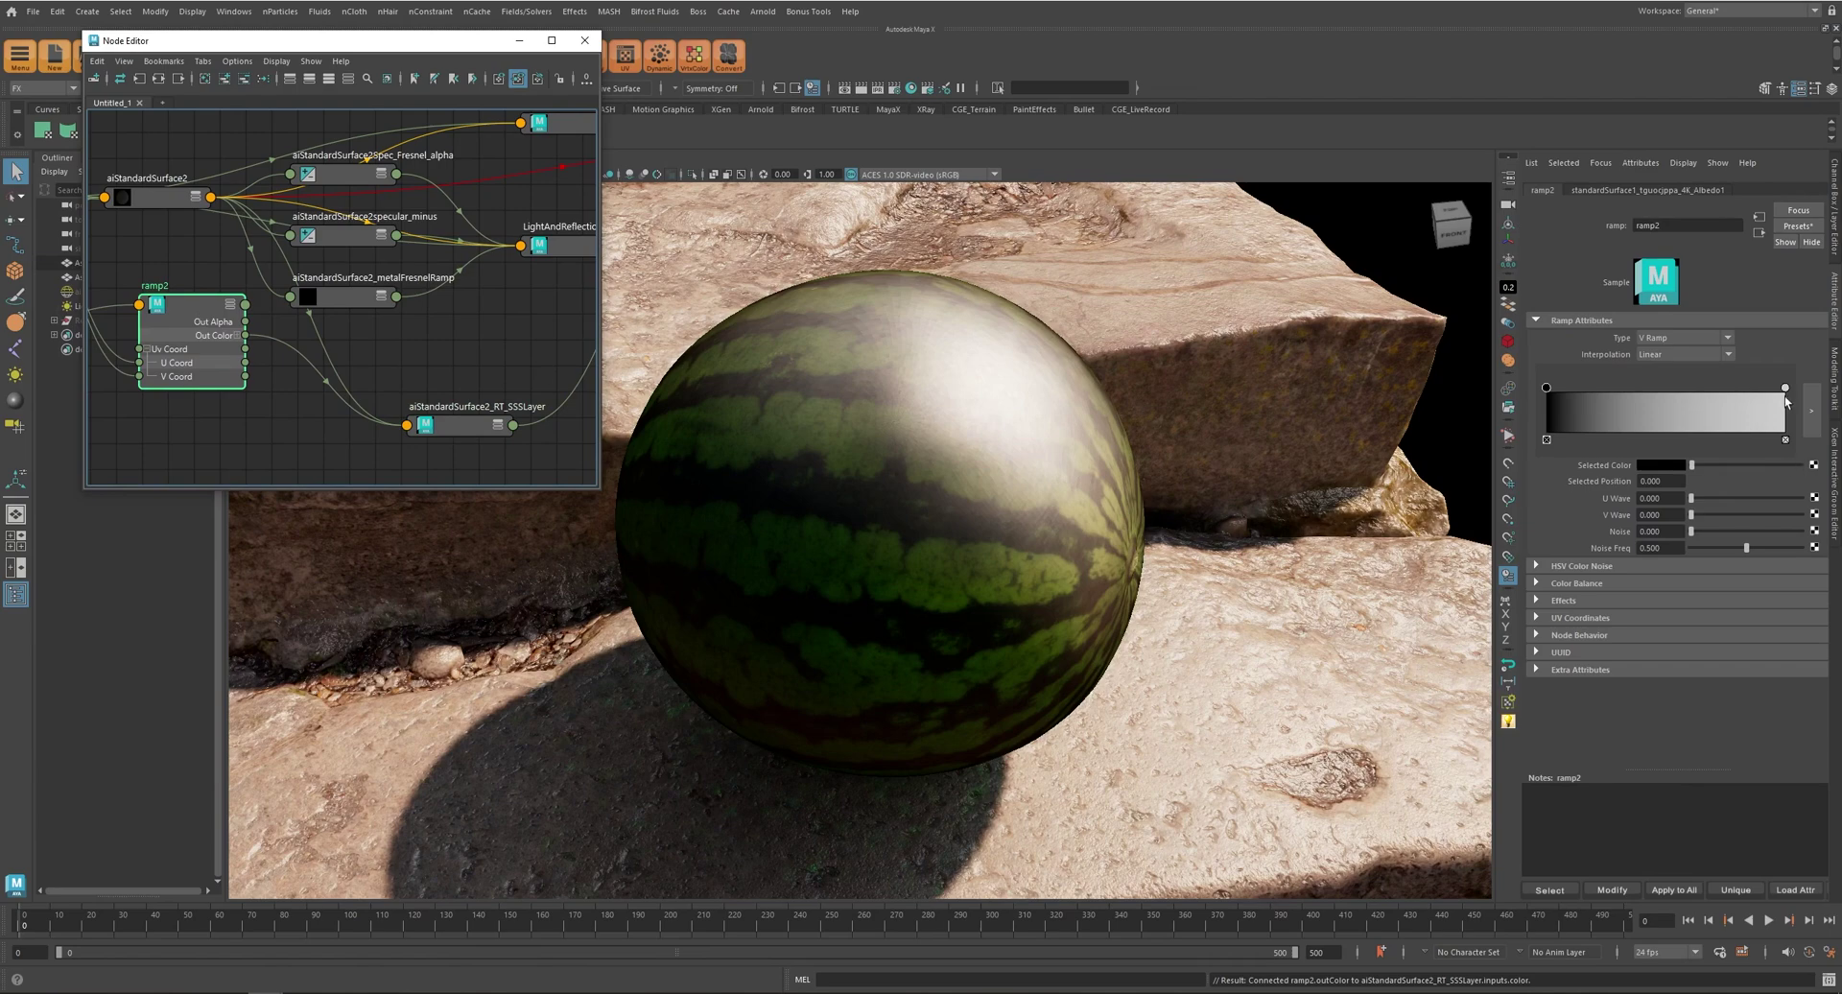
- Move the ramp's light color marker close to the dark end and the black marker to position 0.075
left_click_drag(1786, 389, 1566, 393)
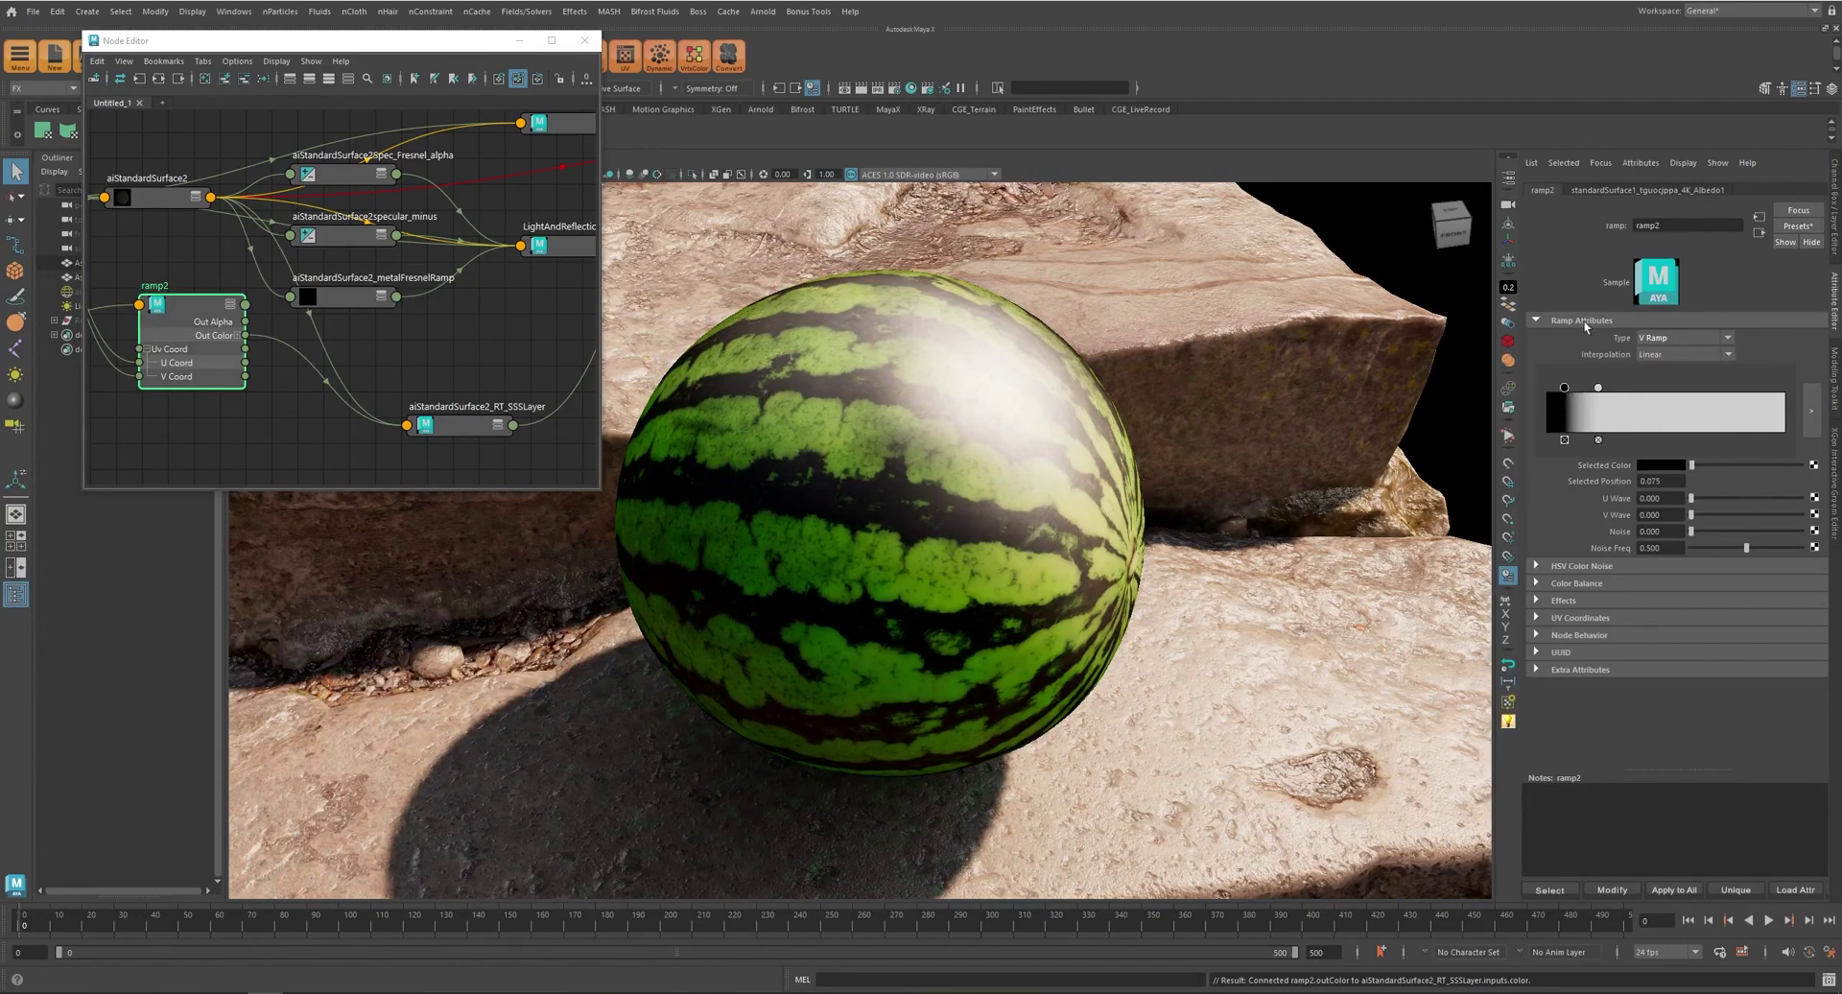
mouse_move(1703, 470)
left_mouse_down()
mouse_move(1775, 471)
mouse_move(1730, 481)
left_mouse_up()
mouse_move(1008, 590)
left_mouse_down("alt")
mouse_move(969, 547)
mouse_move(1028, 579)
left_mouse_up("alt")
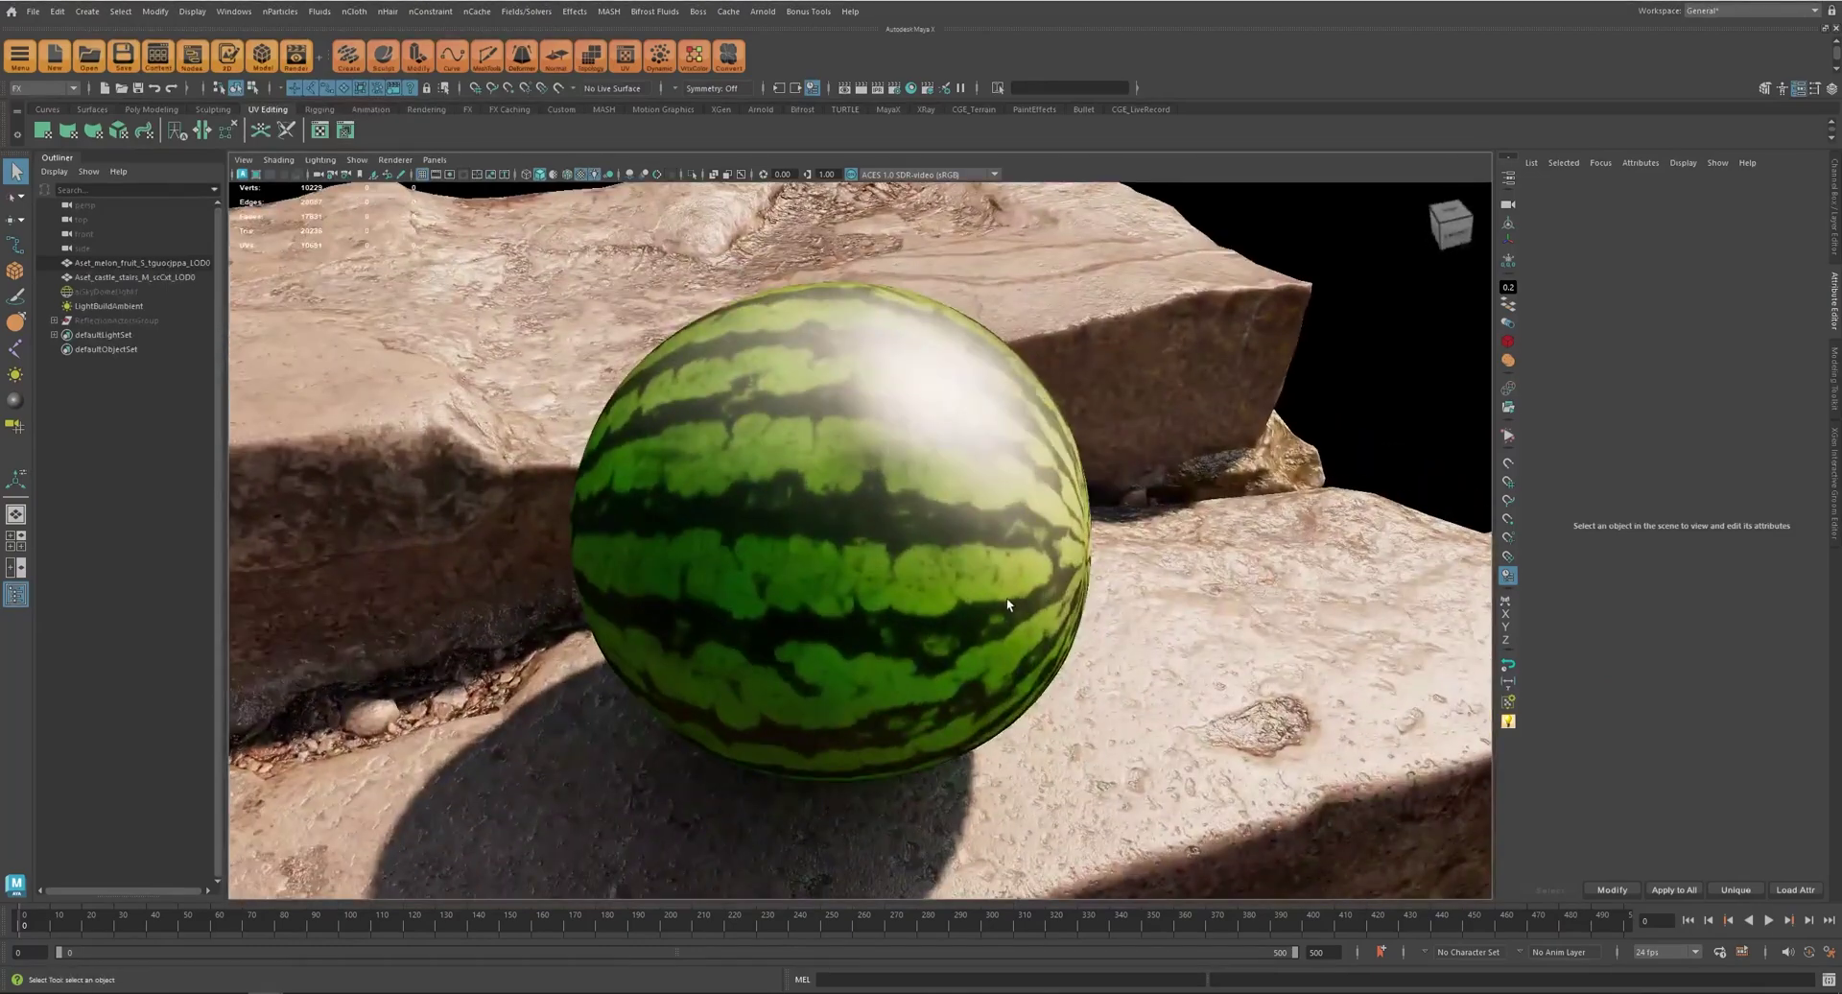
left_click_drag(1008, 605, 936, 566, "alt")
- Set the watermelon's Light Map Res to 64 and rebake its subsurface scattering
left_click(936, 566)
key("ctrl+a")
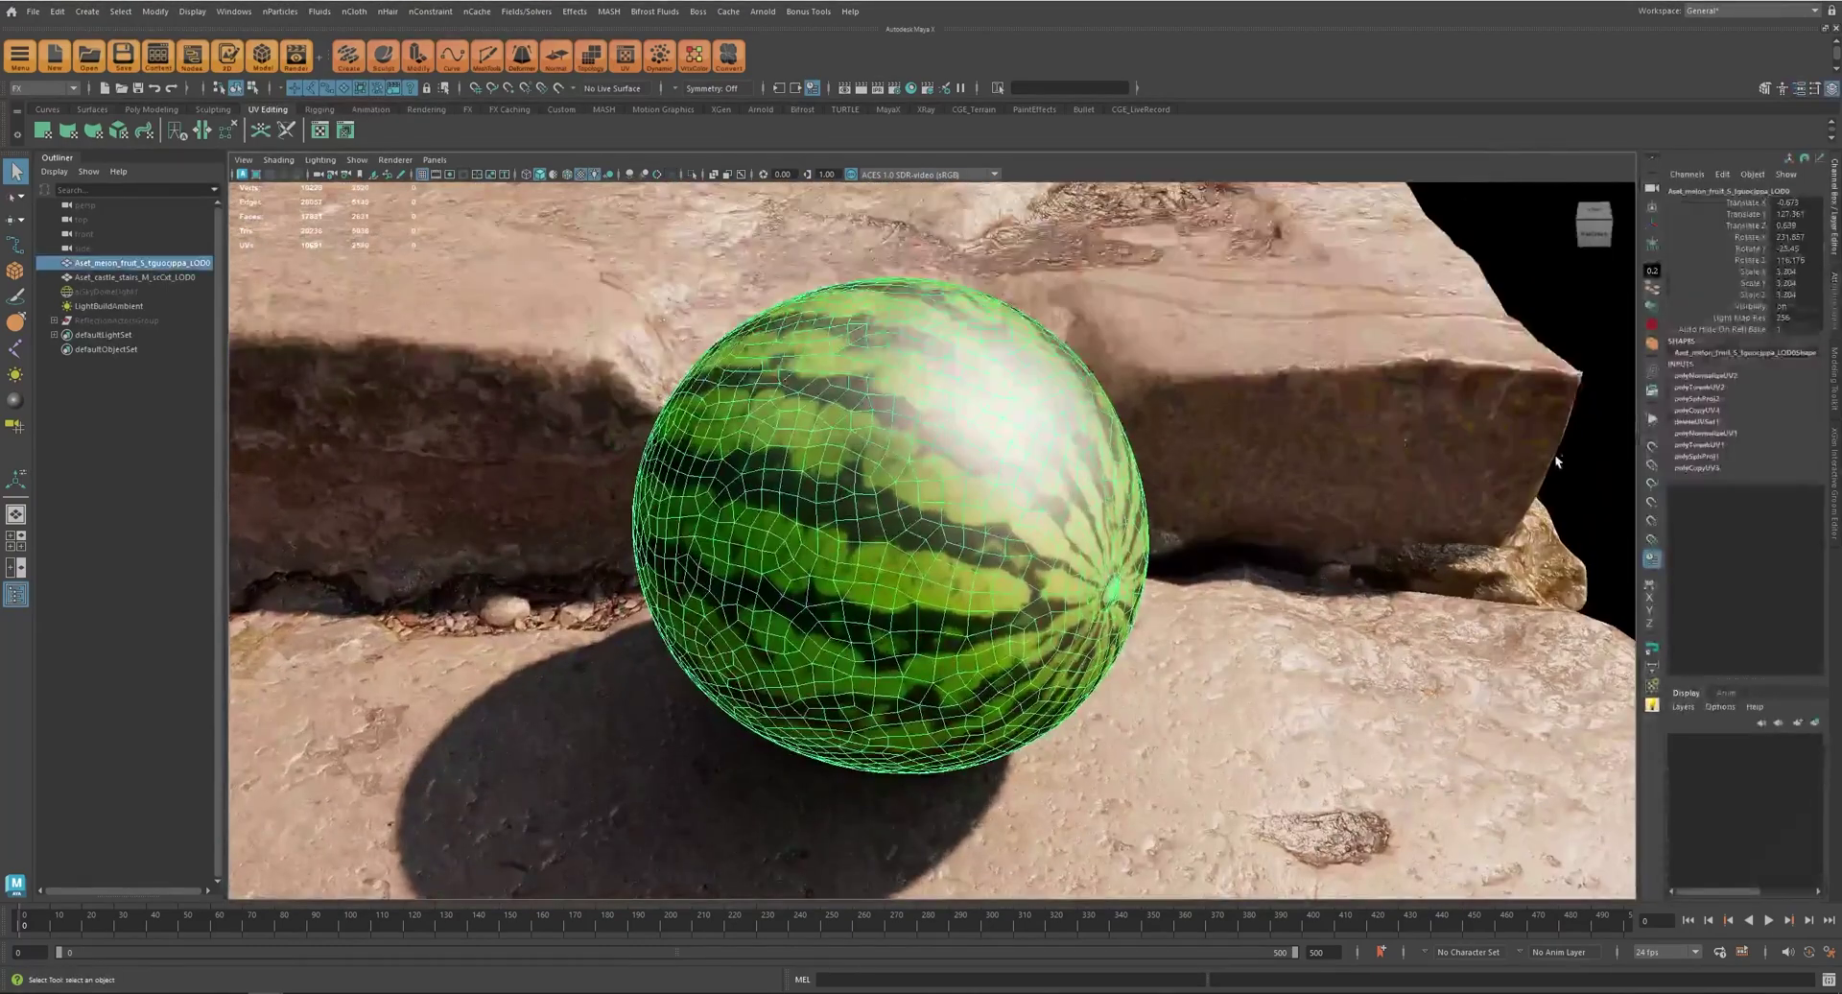
key("ctrl+a")
left_click(1019, 688)
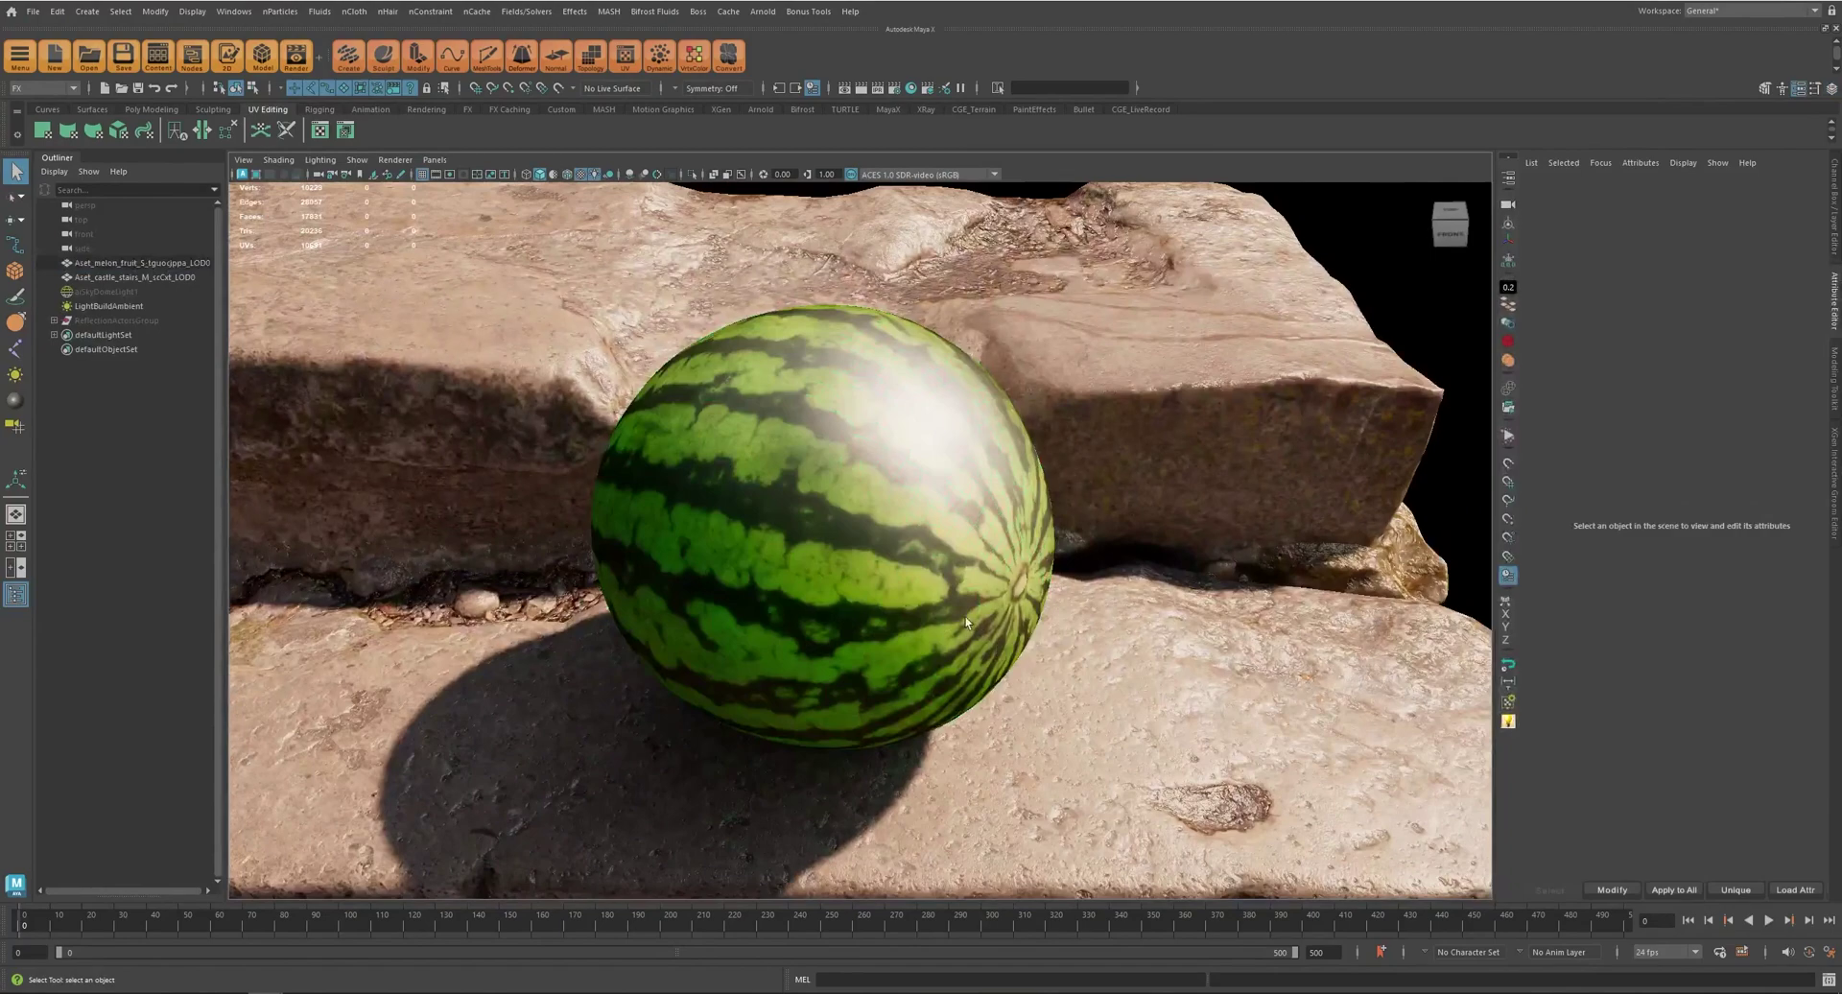
left_click(982, 589)
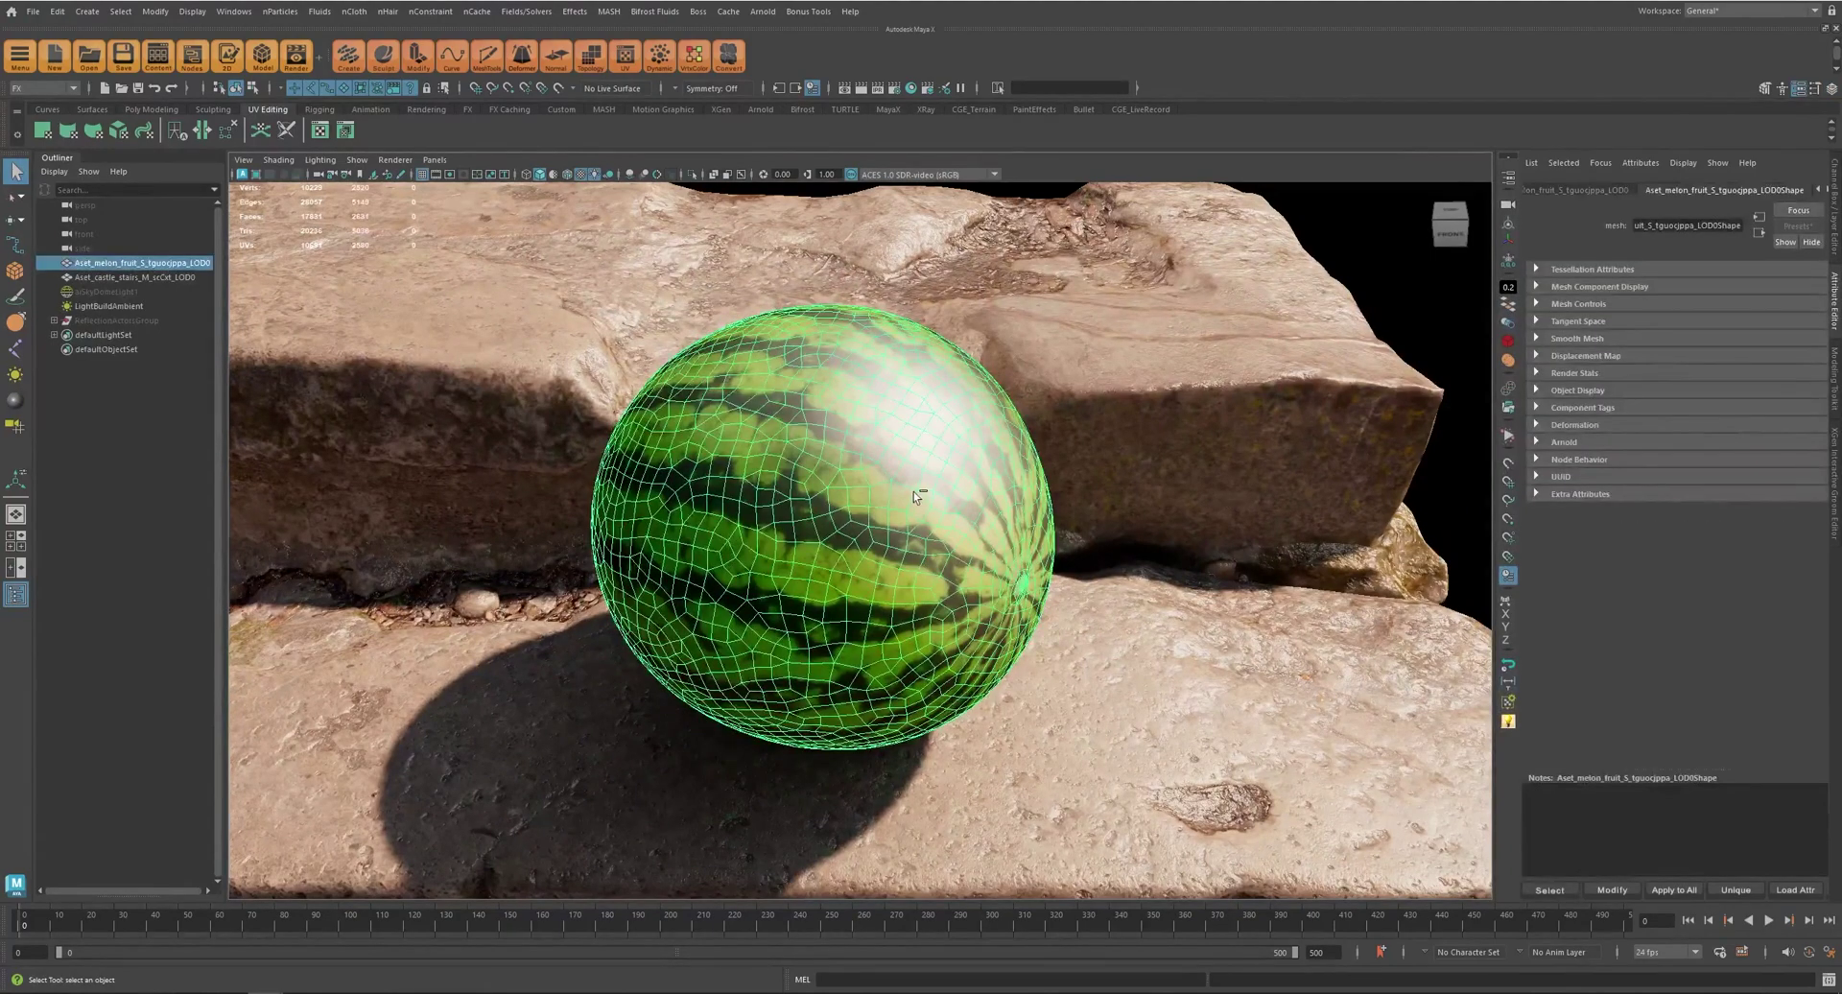
key("ctrl+a")
double_click(1793, 317)
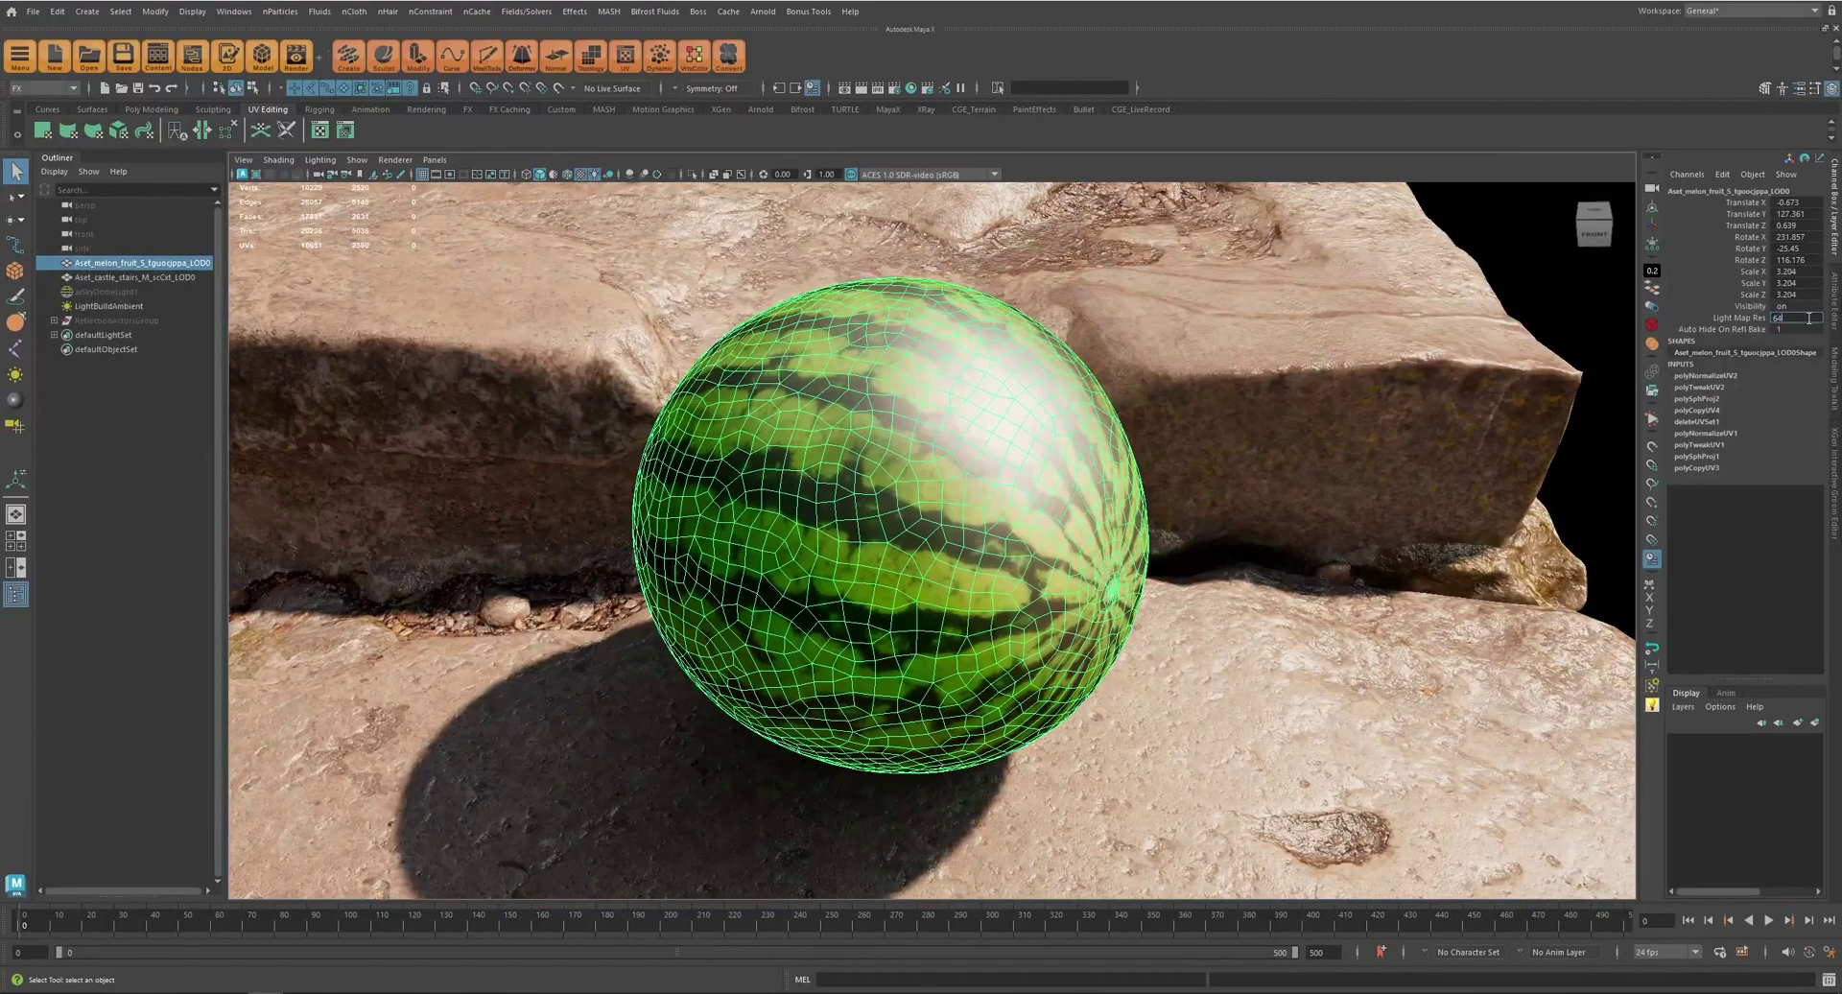
key("Return")
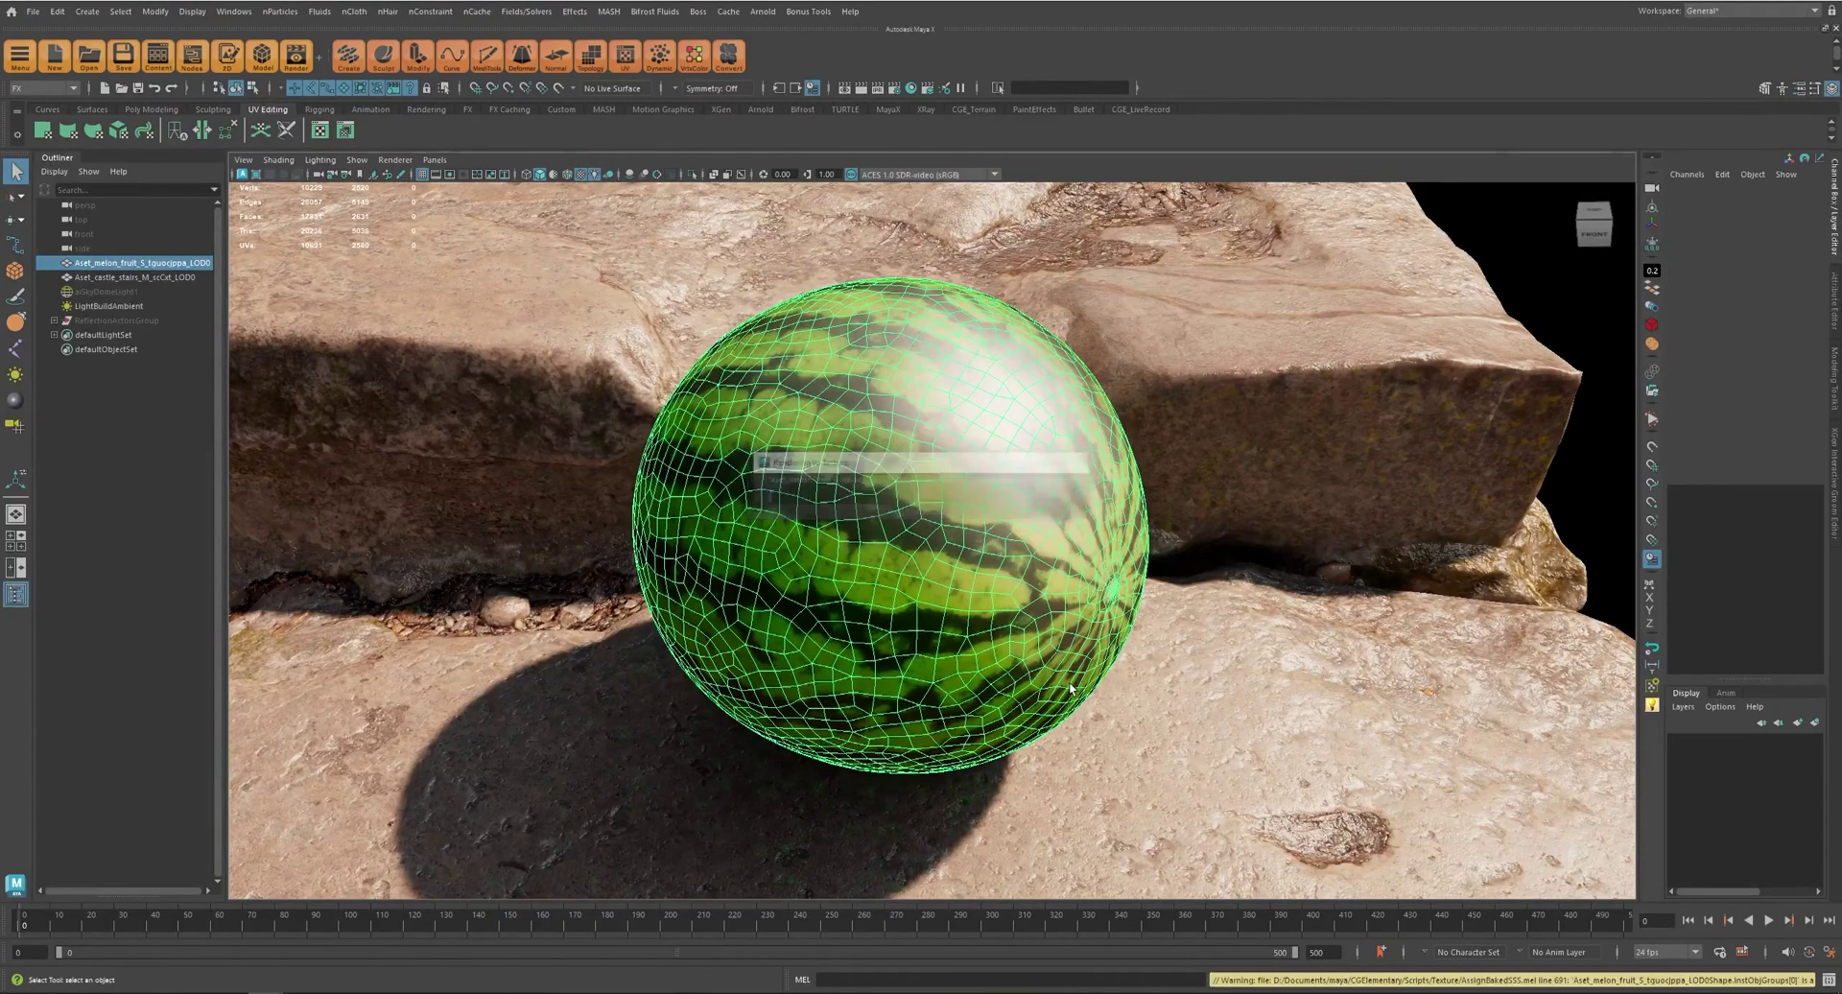
left_click(1536, 252)
left_click_drag(788, 522, 821, 535, "alt")
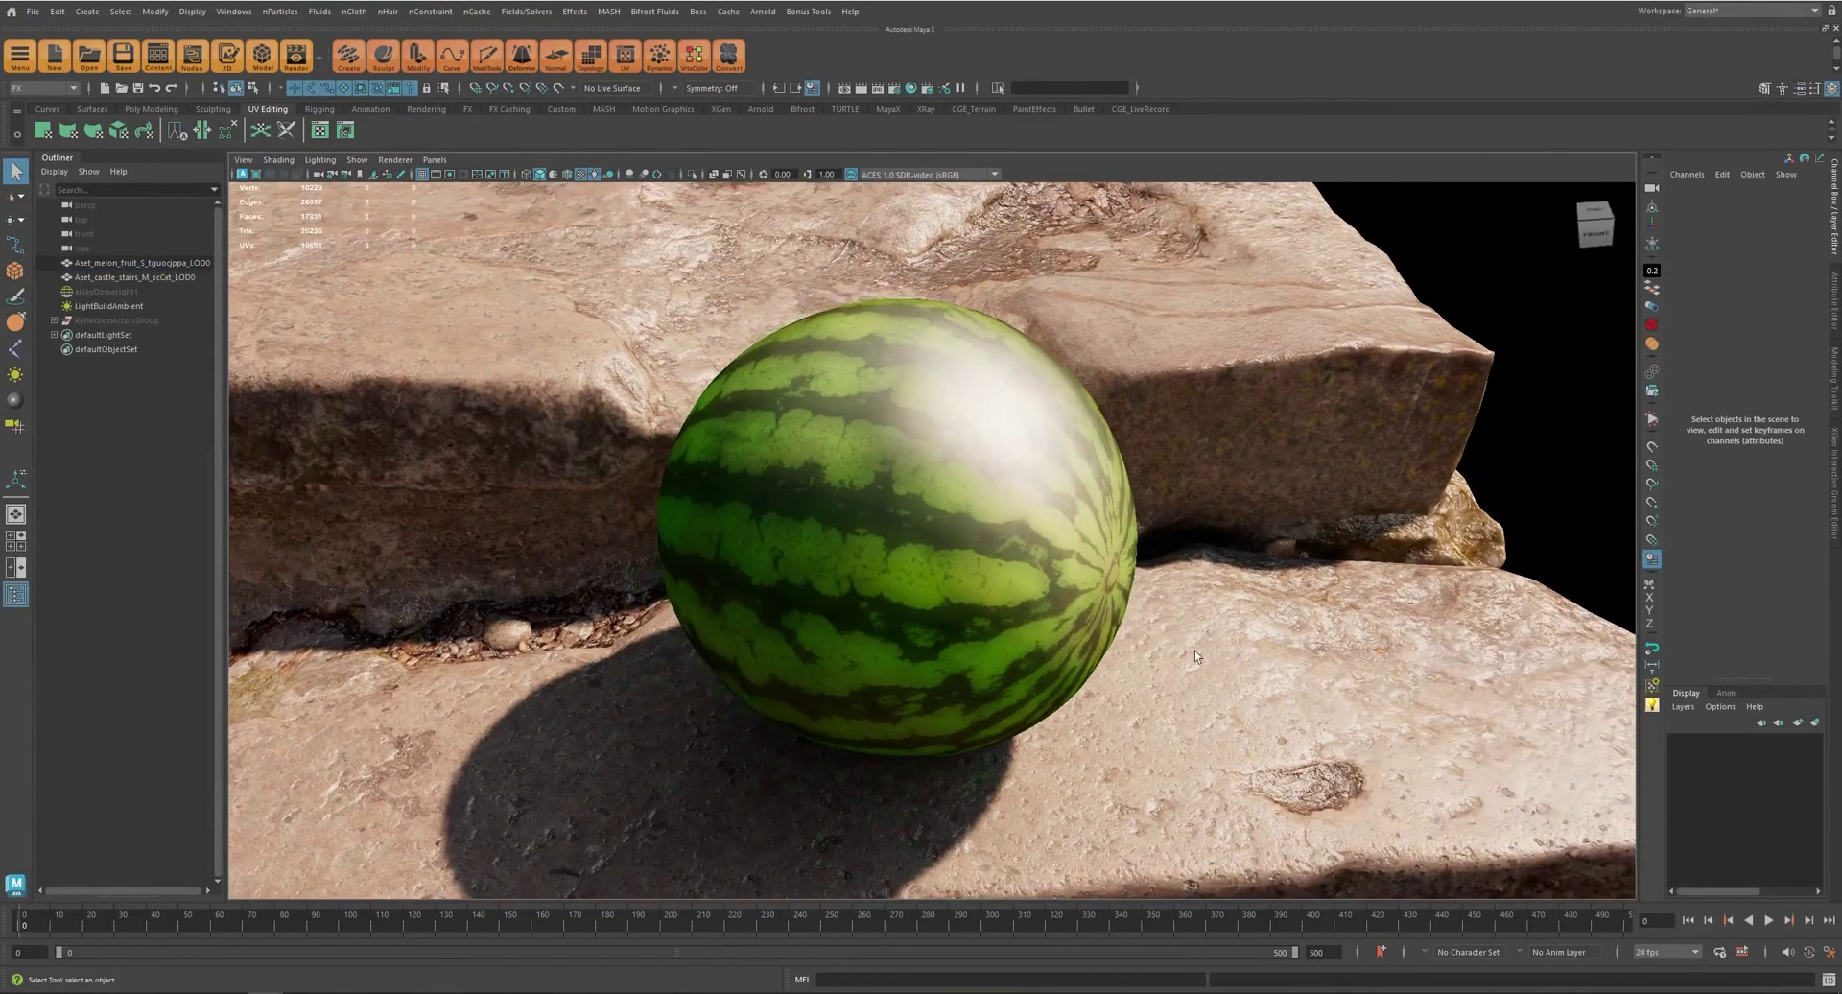
left_click_drag(1195, 650, 855, 531, "alt")
- Open the watermelon's aiStandardSurface2 material and lower its specular weight to 0.119
left_click(1079, 511)
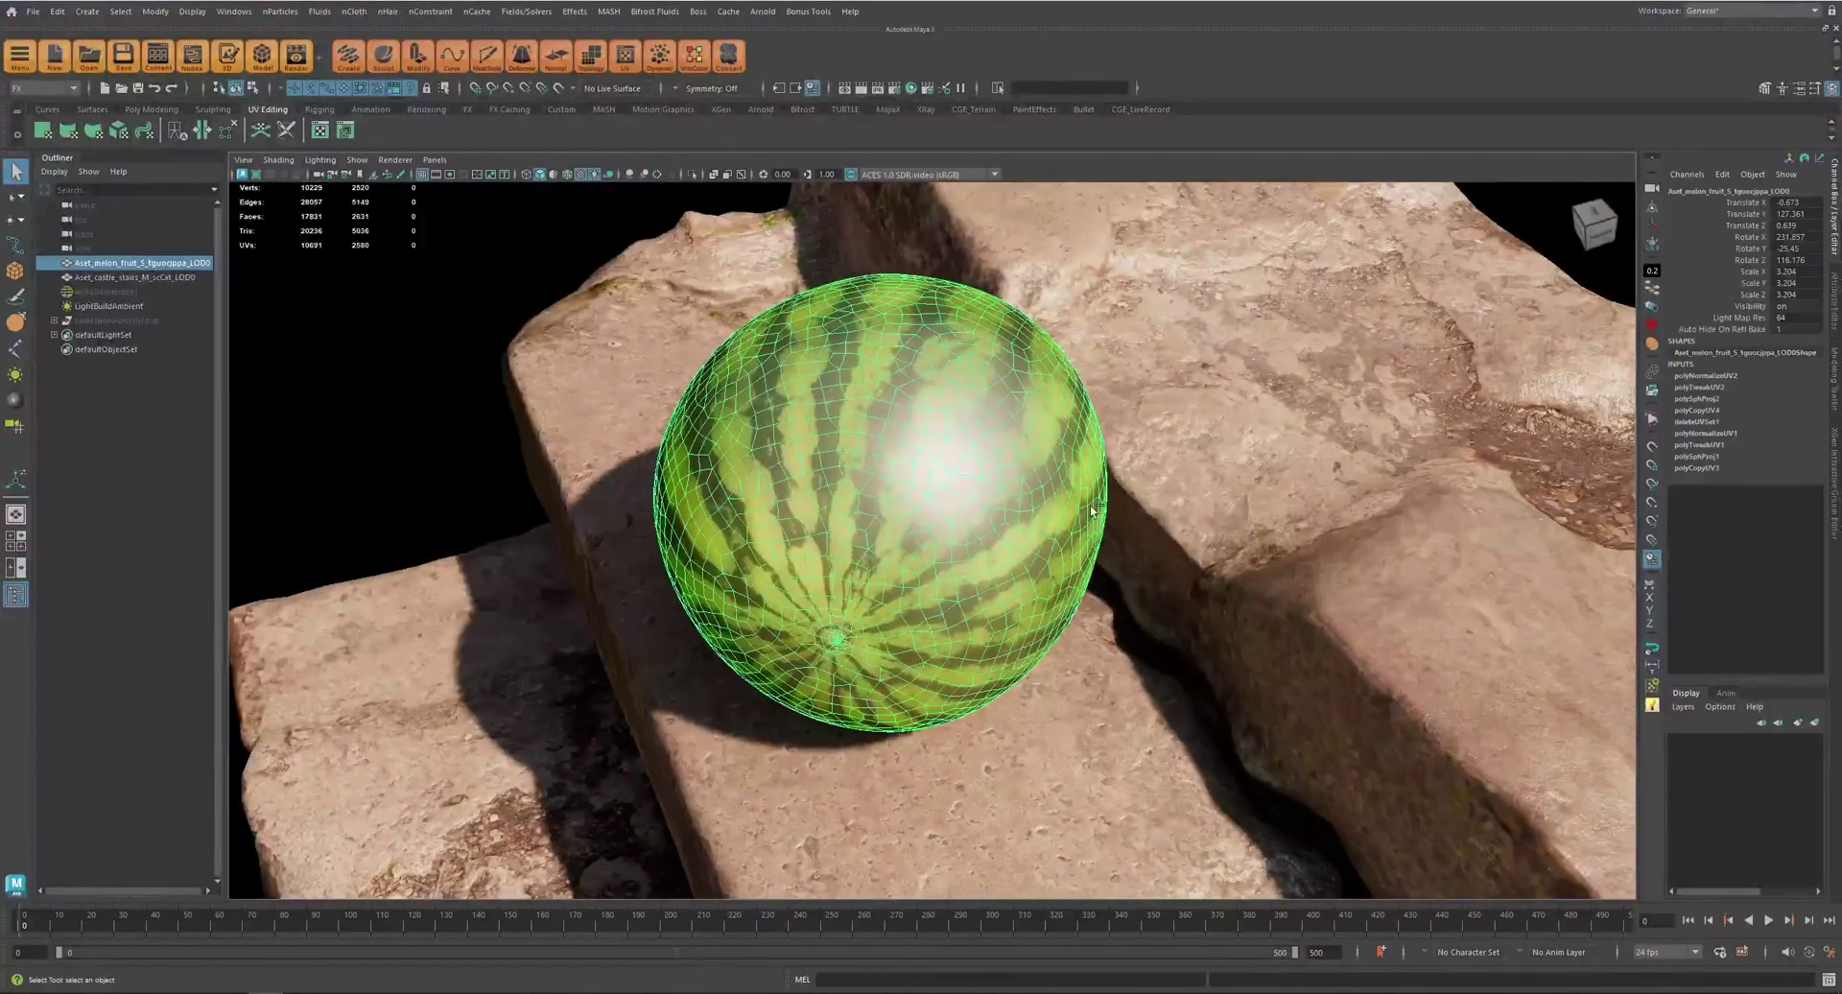
key("ctrl+a")
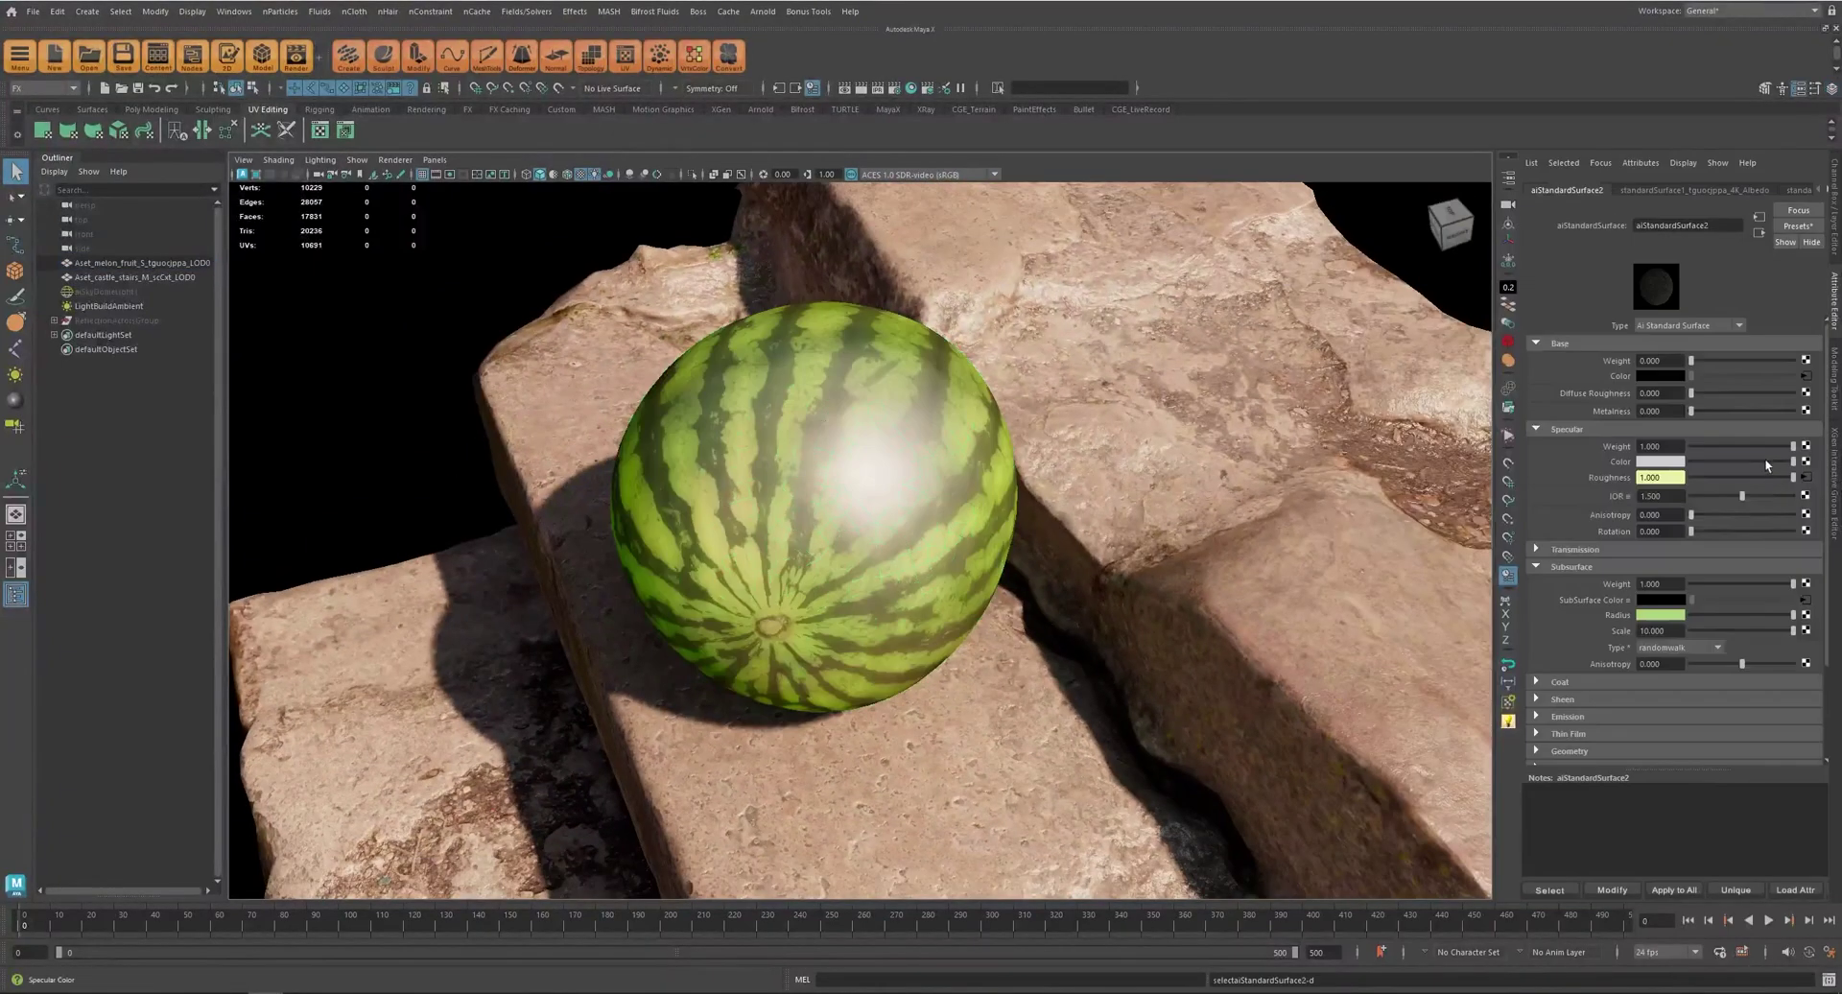
left_click_drag(1792, 446, 1708, 447)
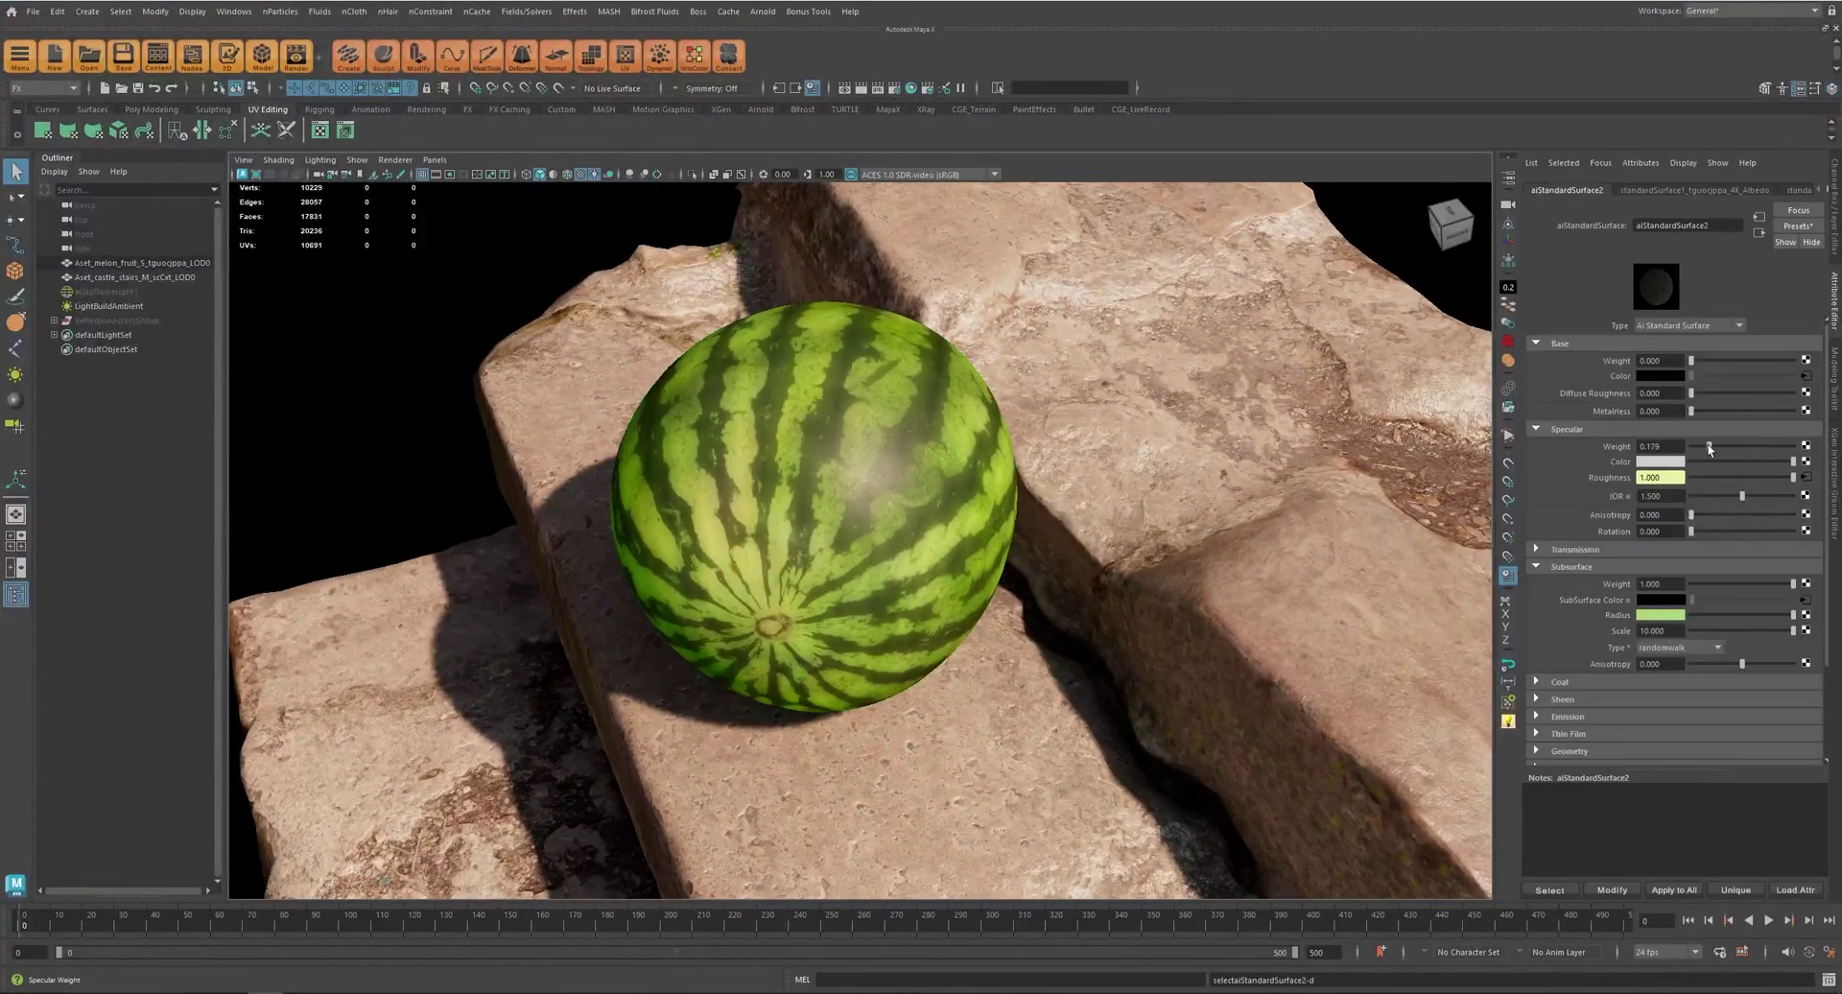
left_click_drag(526, 472, 718, 456, "alt")
left_click_drag(1154, 640, 910, 715, "alt")
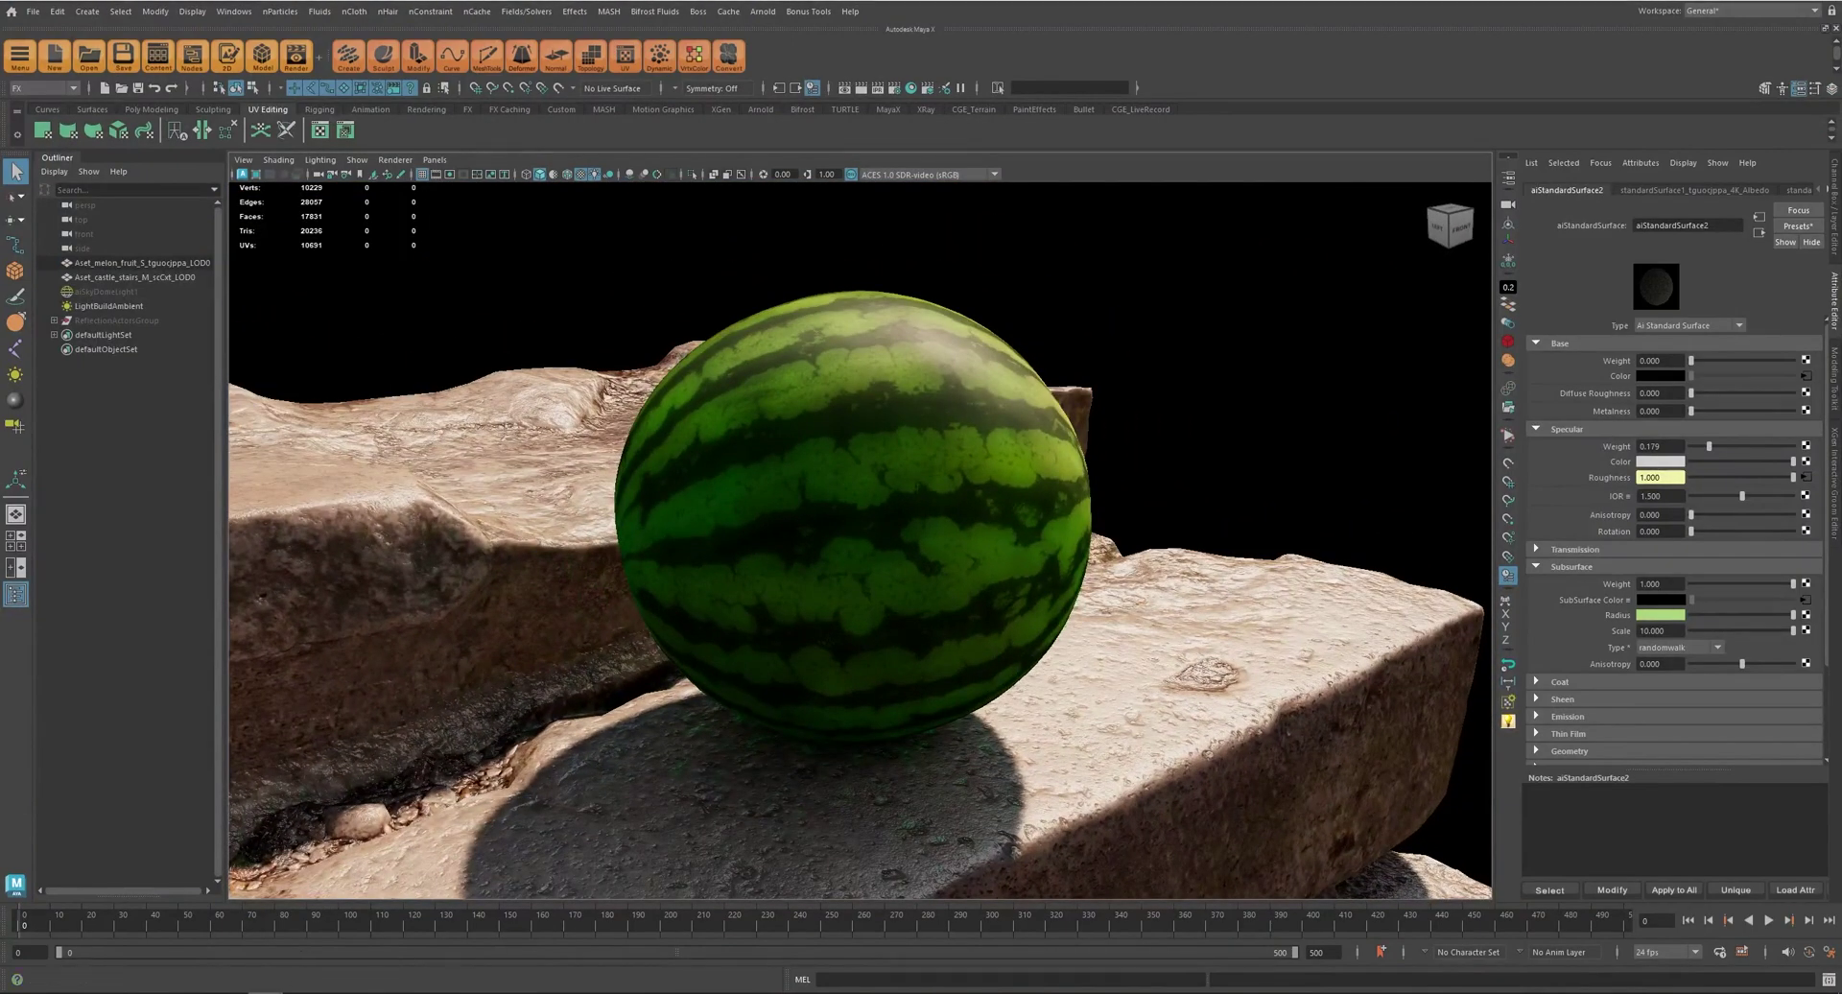
- Switch to the dragon scene and toggle the first SSS map layer's visibility off and on to compare the shading
left_click(264, 960)
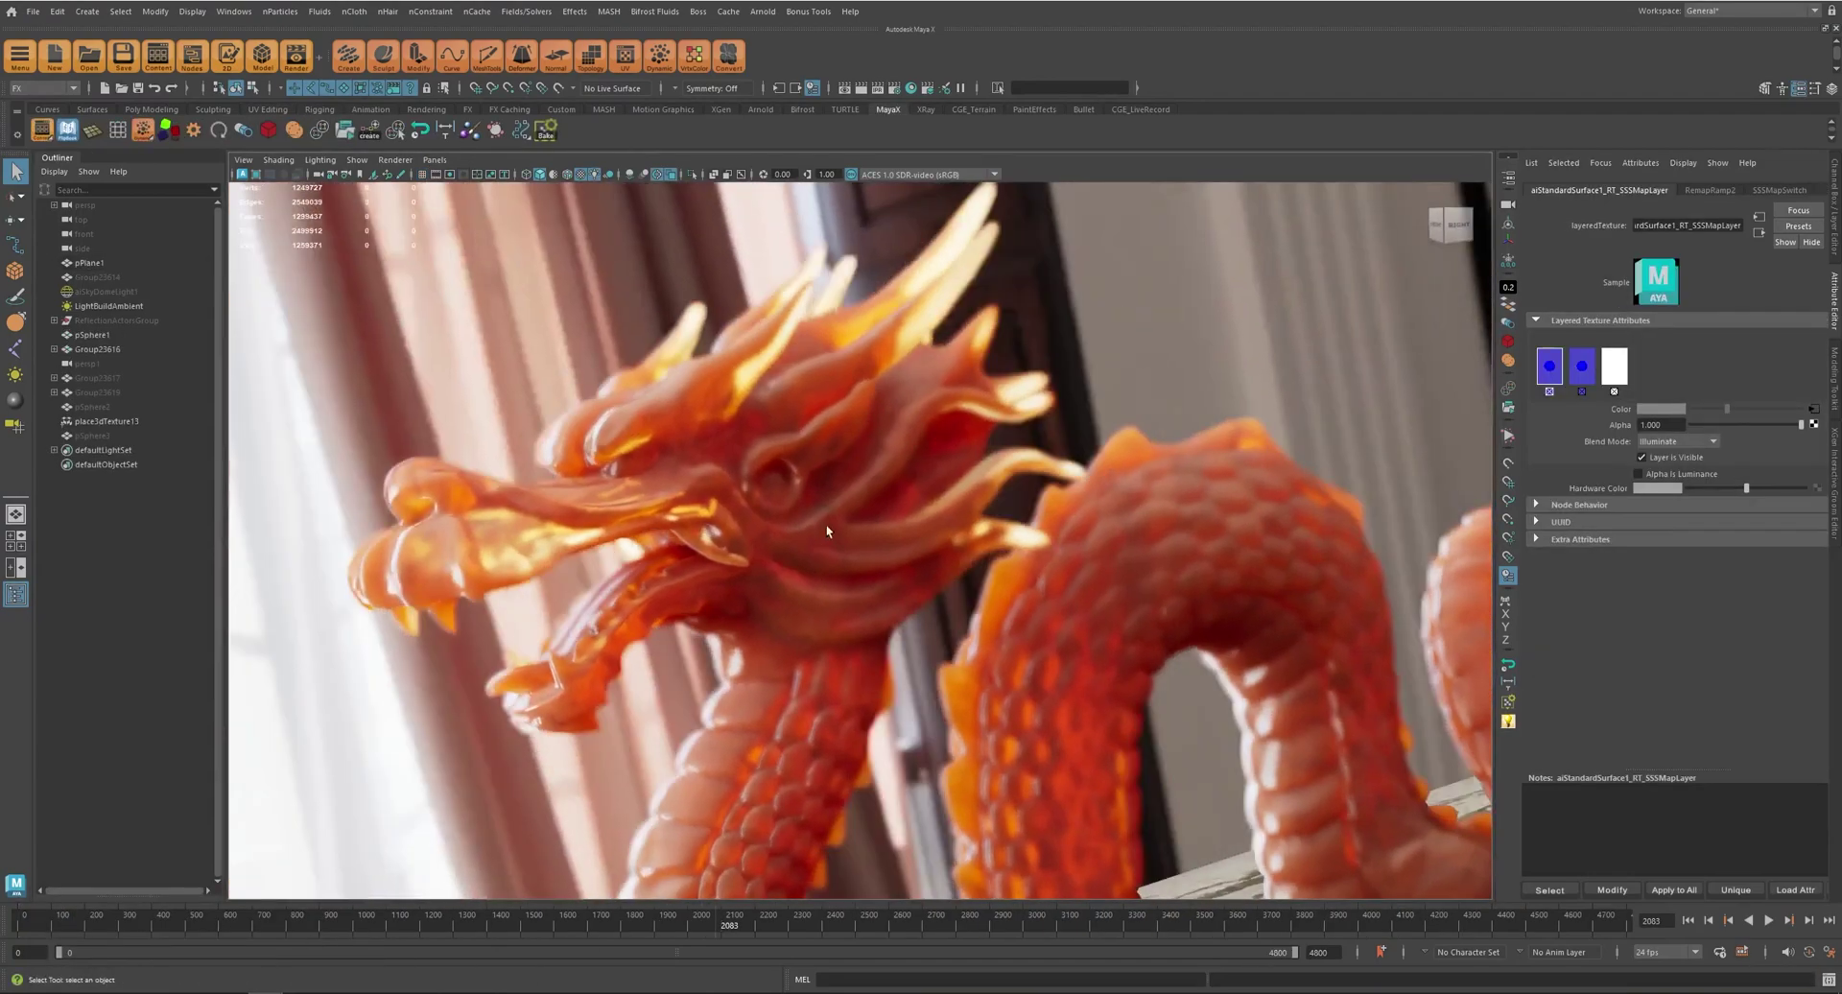
mouse_move(840, 533)
left_mouse_down("alt")
mouse_move(775, 527)
mouse_move(815, 513)
left_mouse_up("alt")
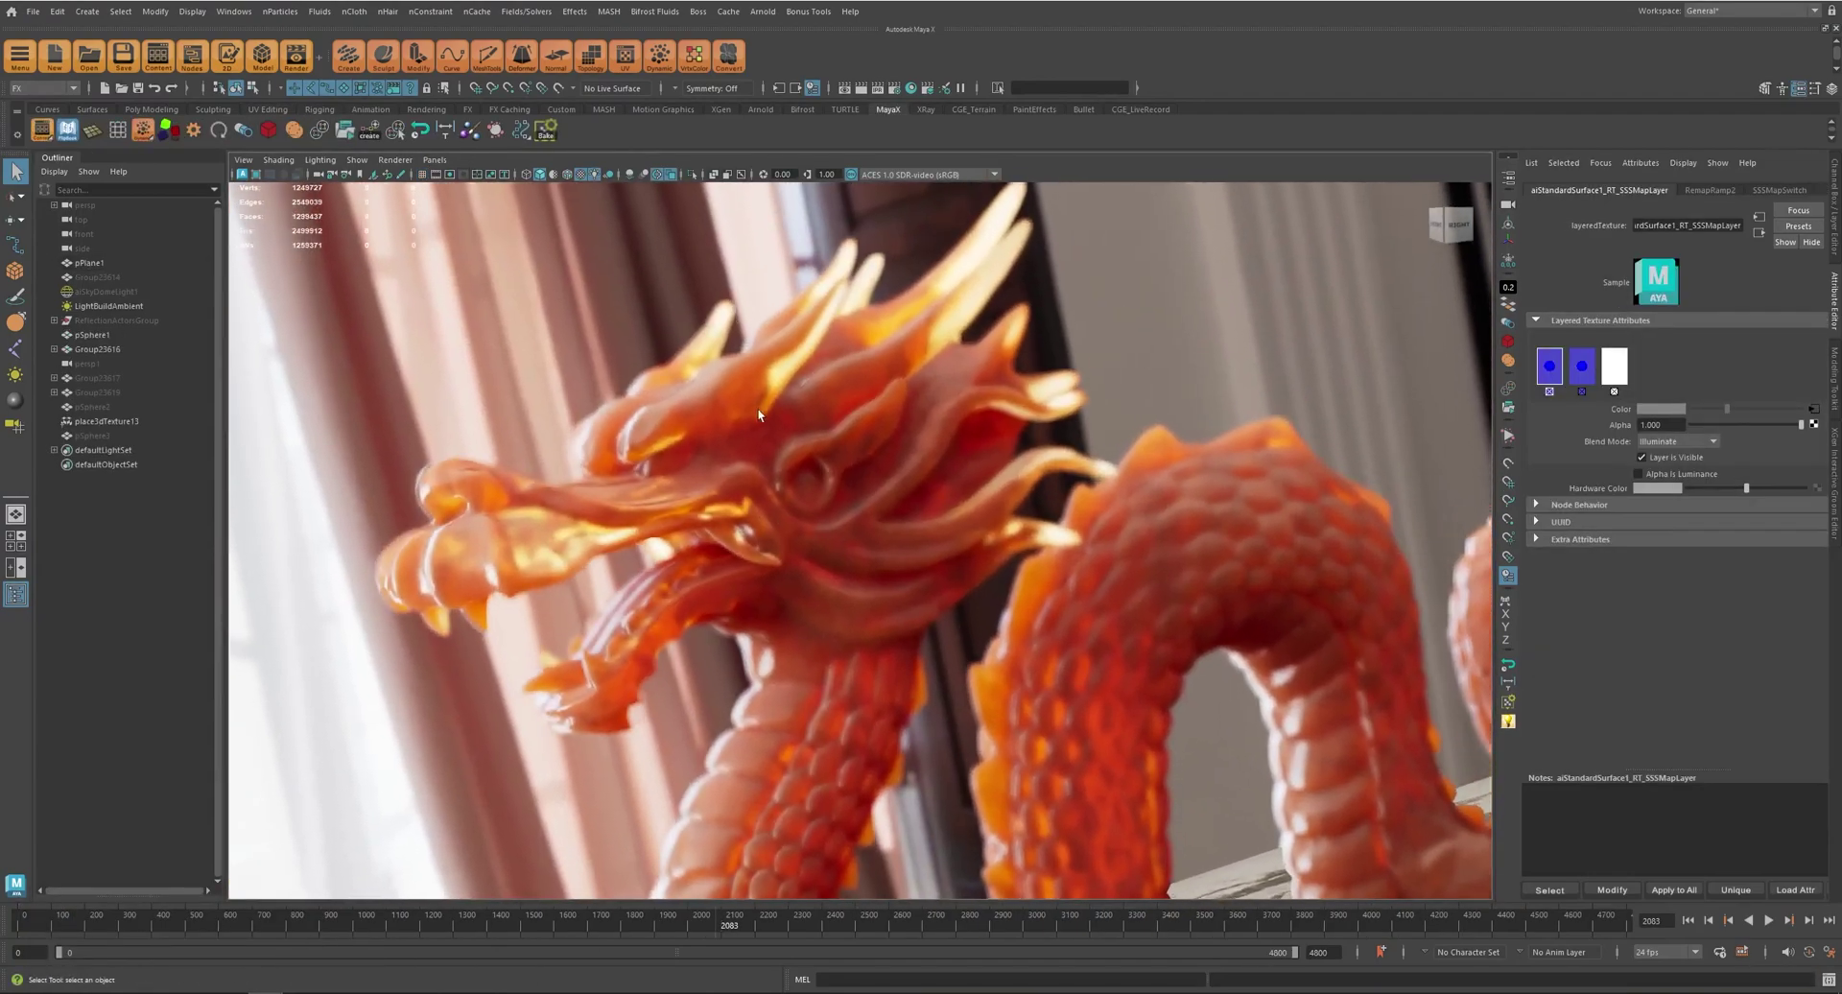
right_click_drag(761, 412, 760, 425, "alt")
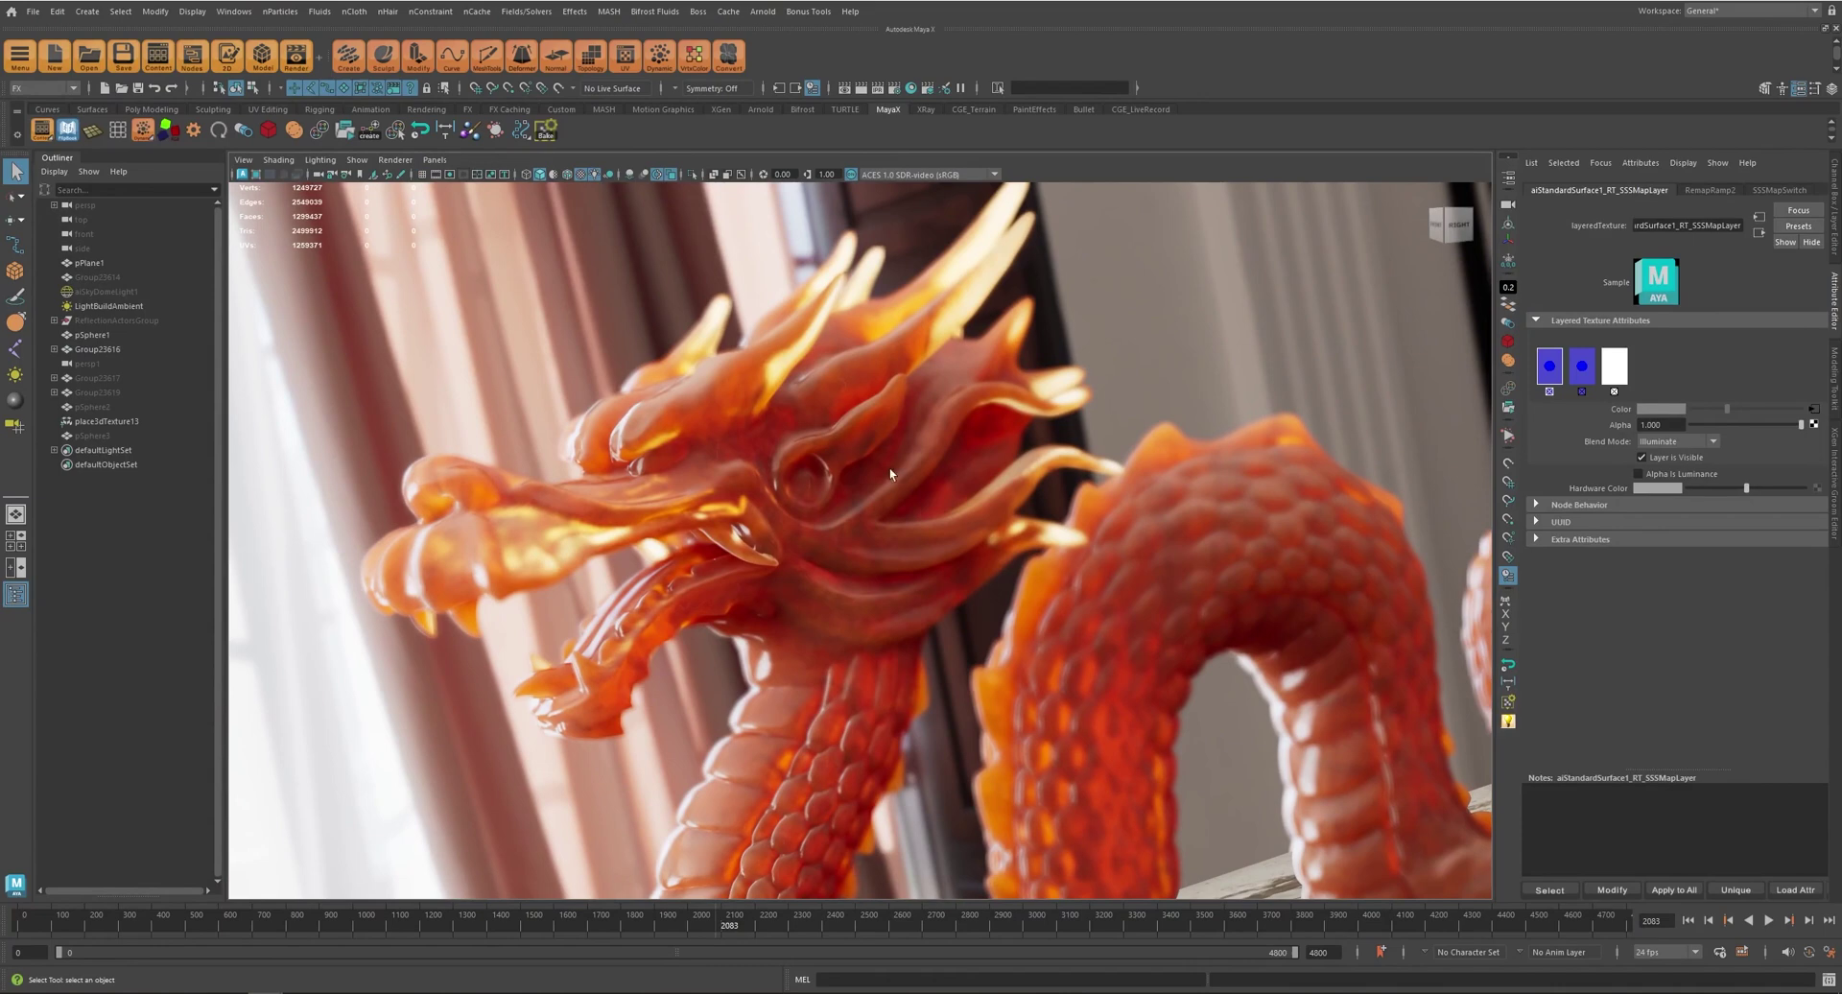
left_click(1691, 460)
left_click(1688, 456)
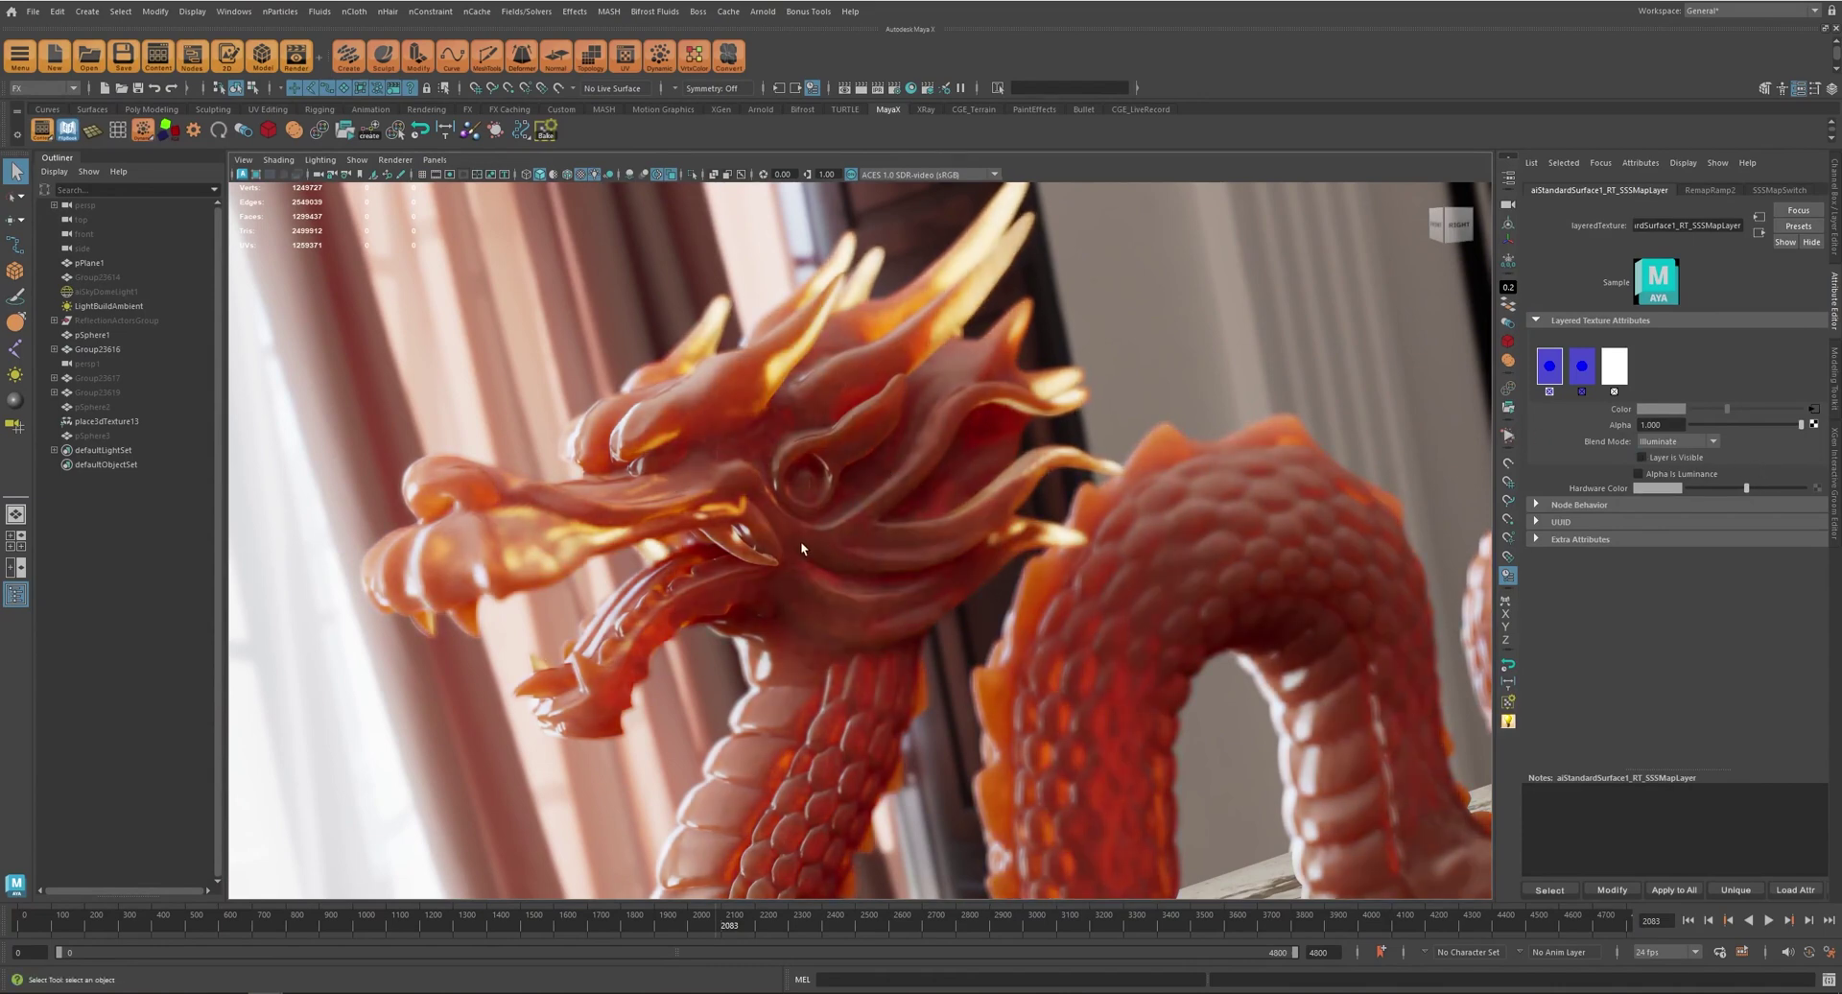
left_click(1670, 460)
middle_click_drag(721, 673, 821, 718, "alt")
right_click_drag(818, 721, 986, 593, "alt")
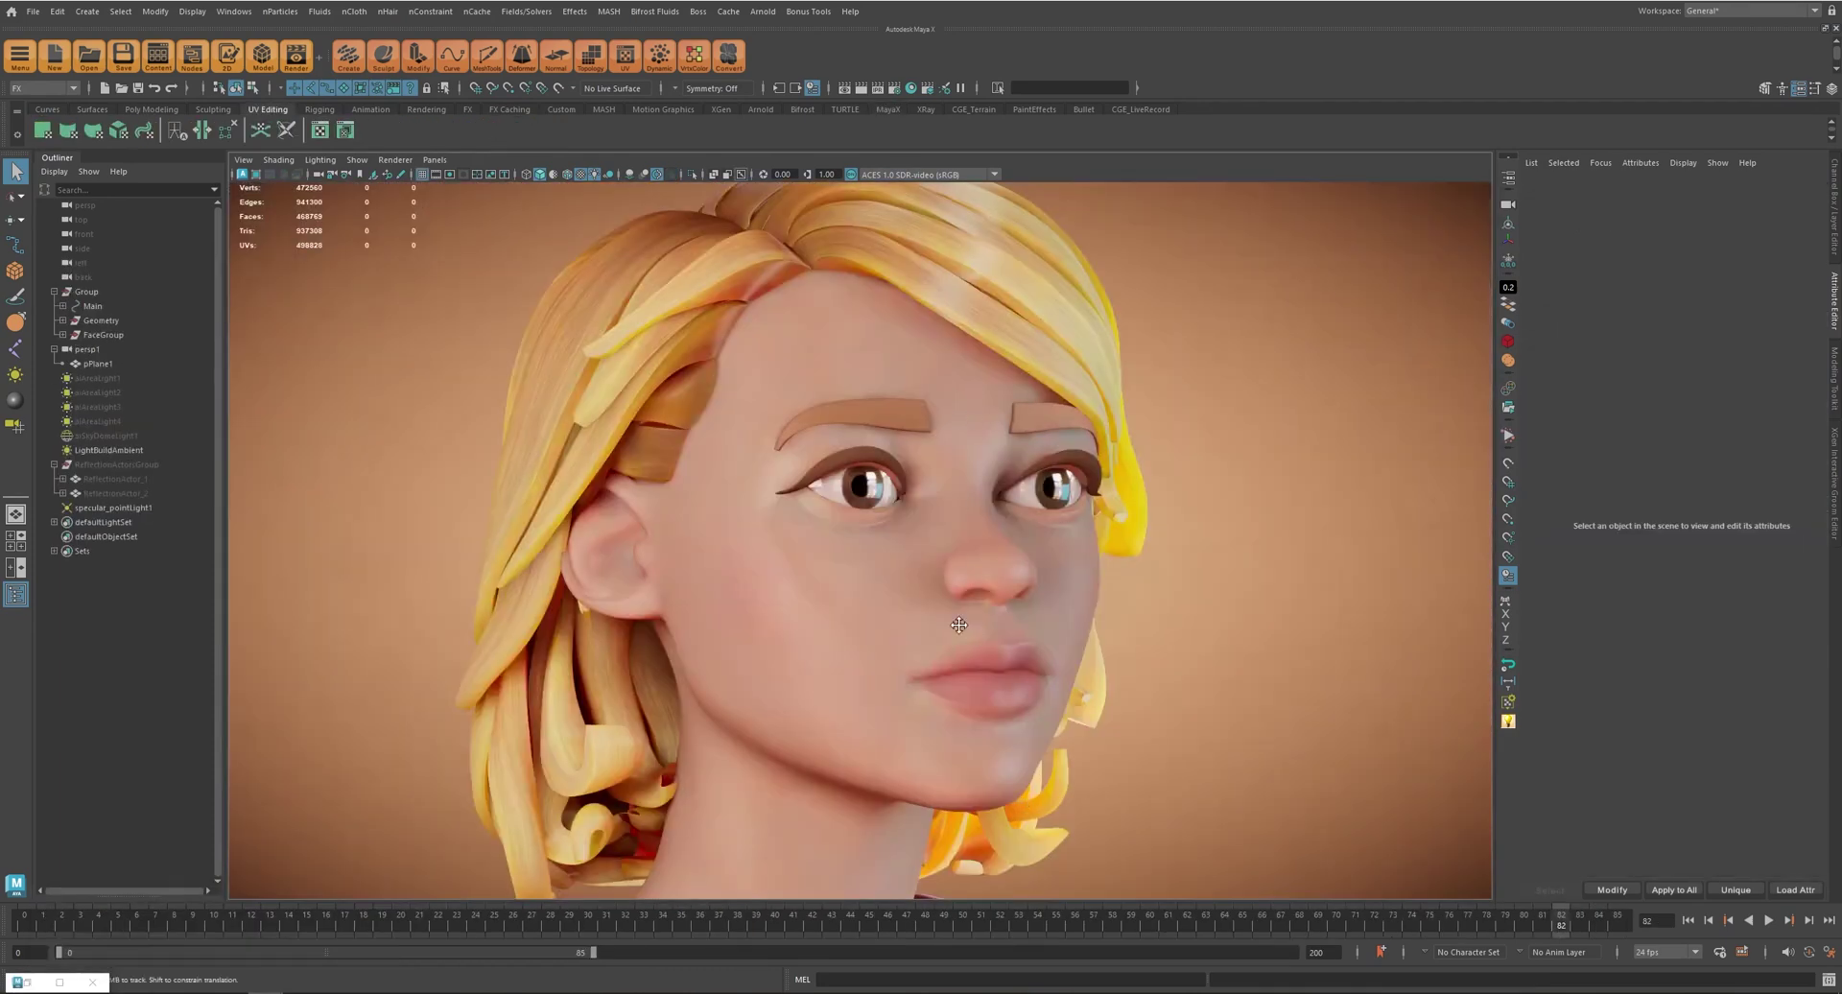
- Compare the female character's face with its Arnold RenderView render, and close the render view
left_click_drag(936, 588, 888, 588, "alt")
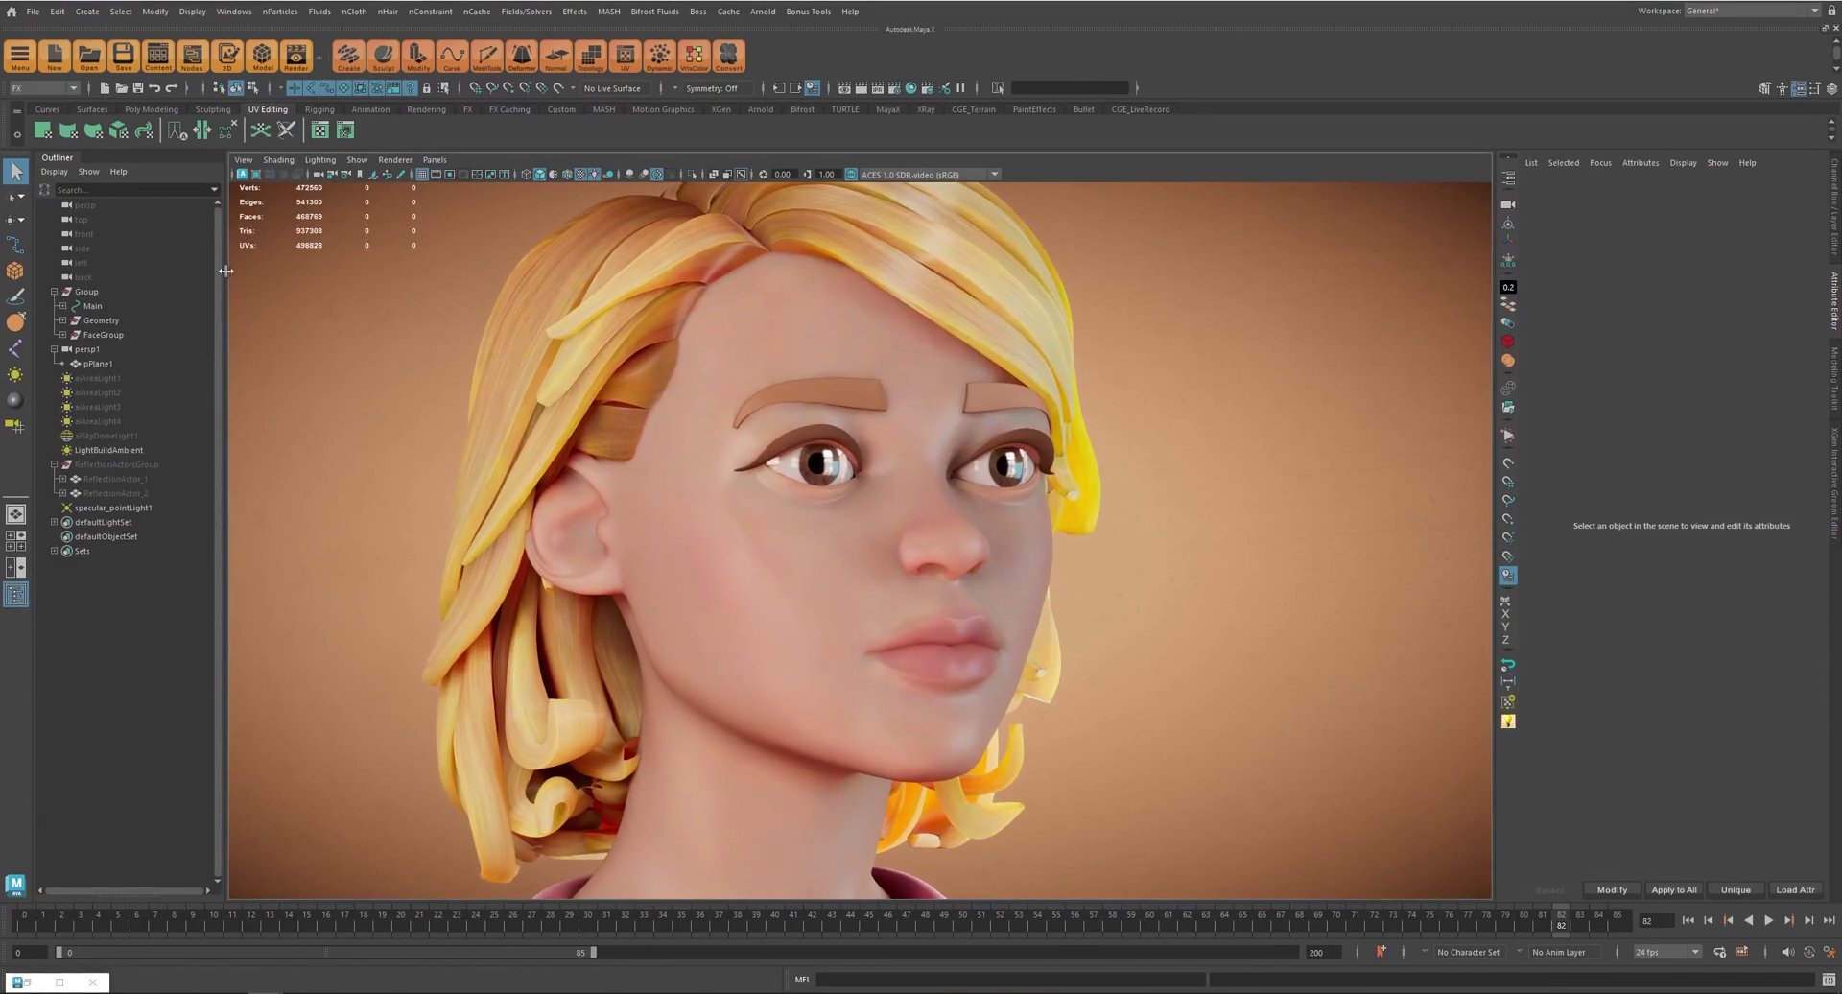
left_click(59, 982)
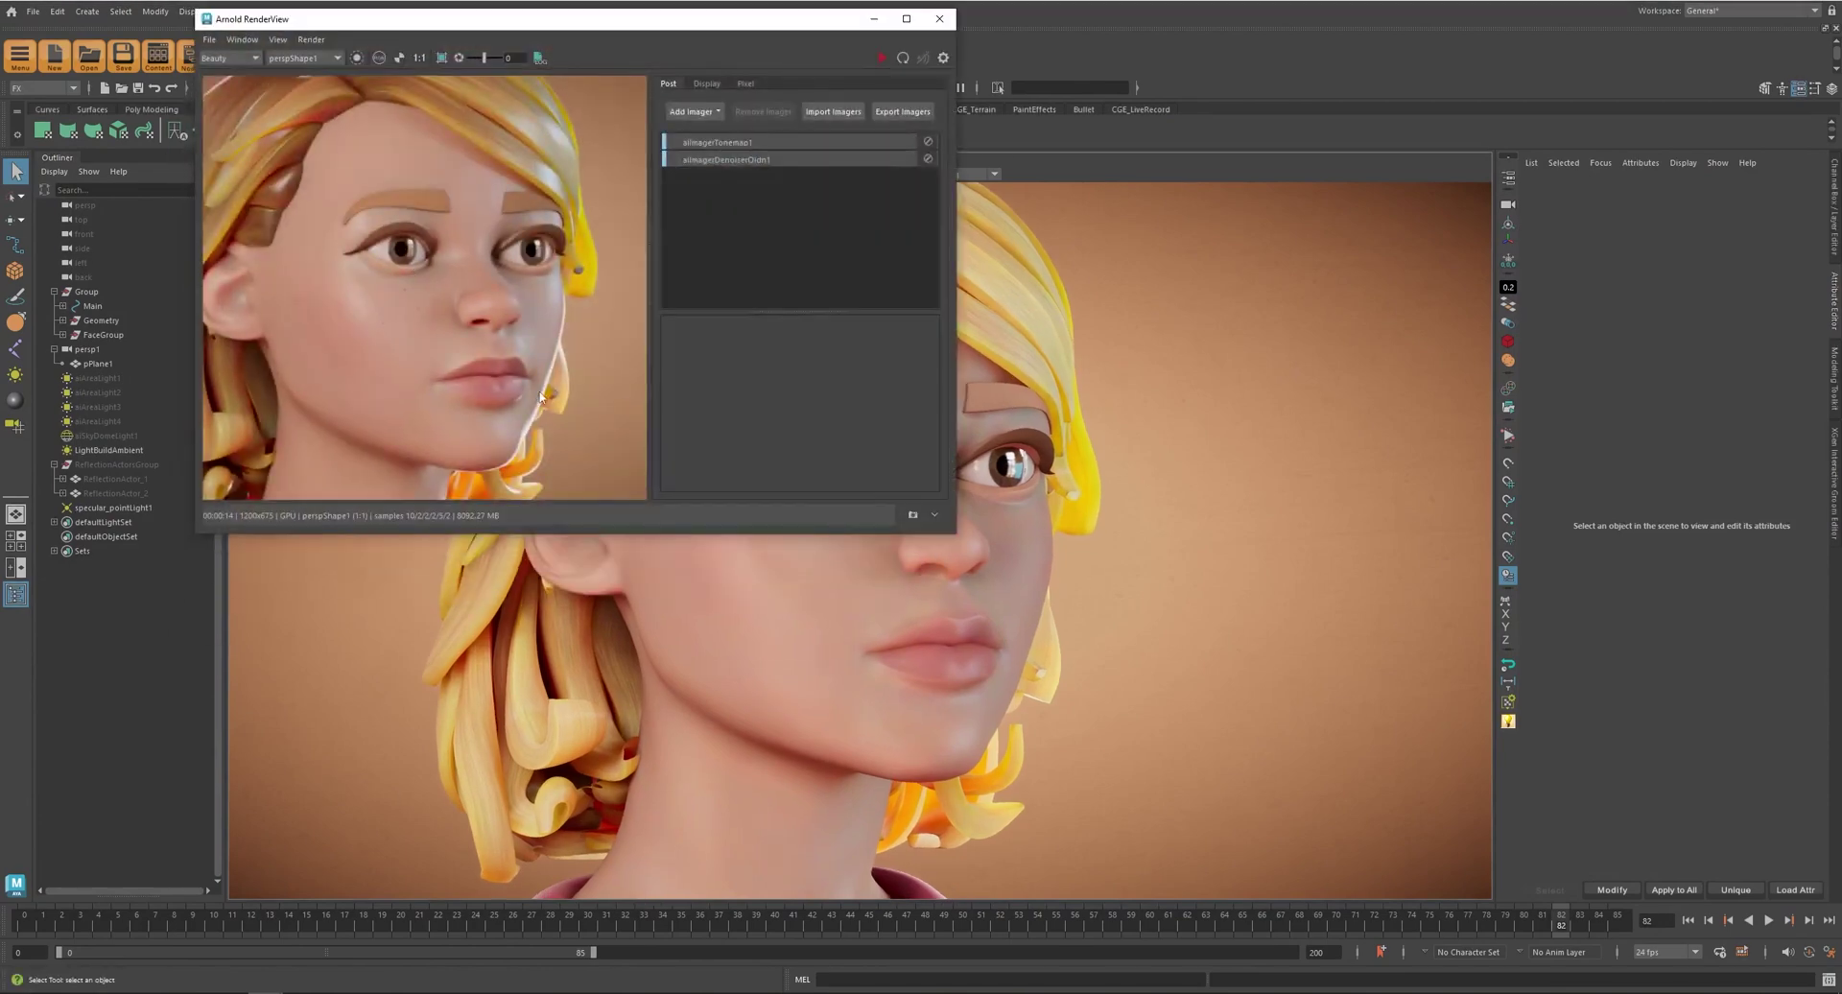
scroll(540, 395, "up", 2)
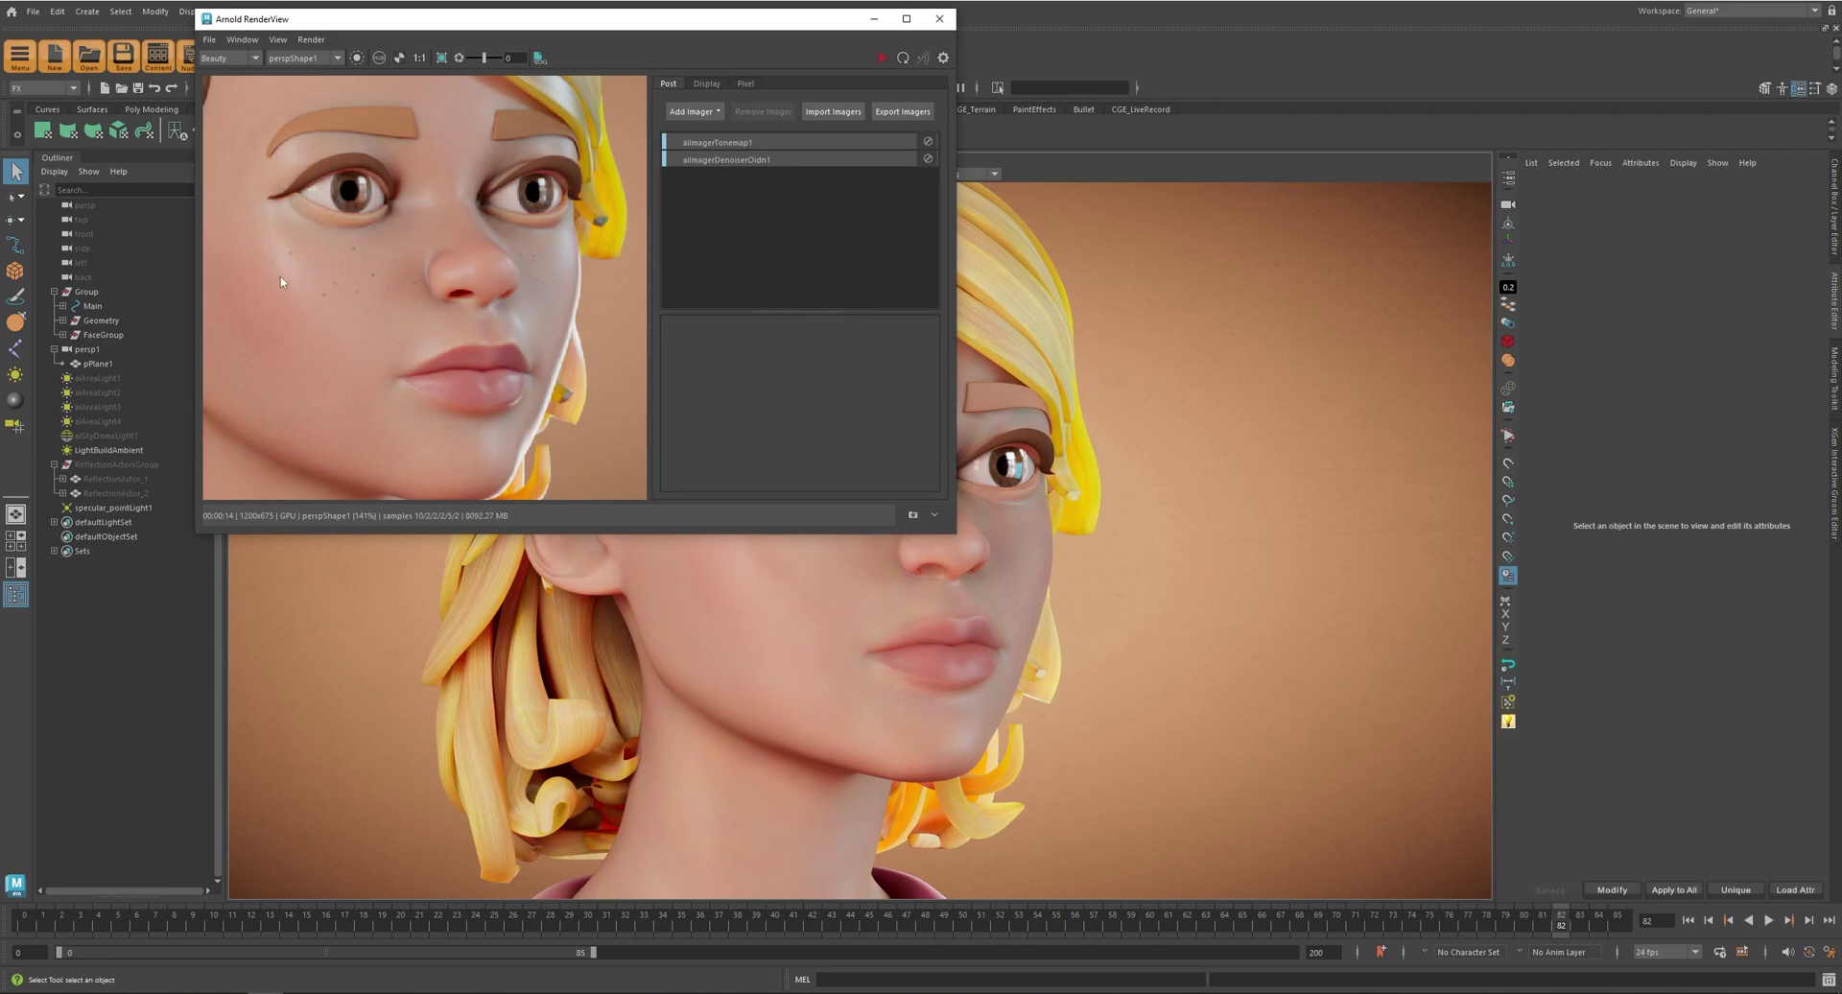
left_click(940, 19)
- Select the character's body mesh and inspect its Light Map Res attribute
left_click(892, 660)
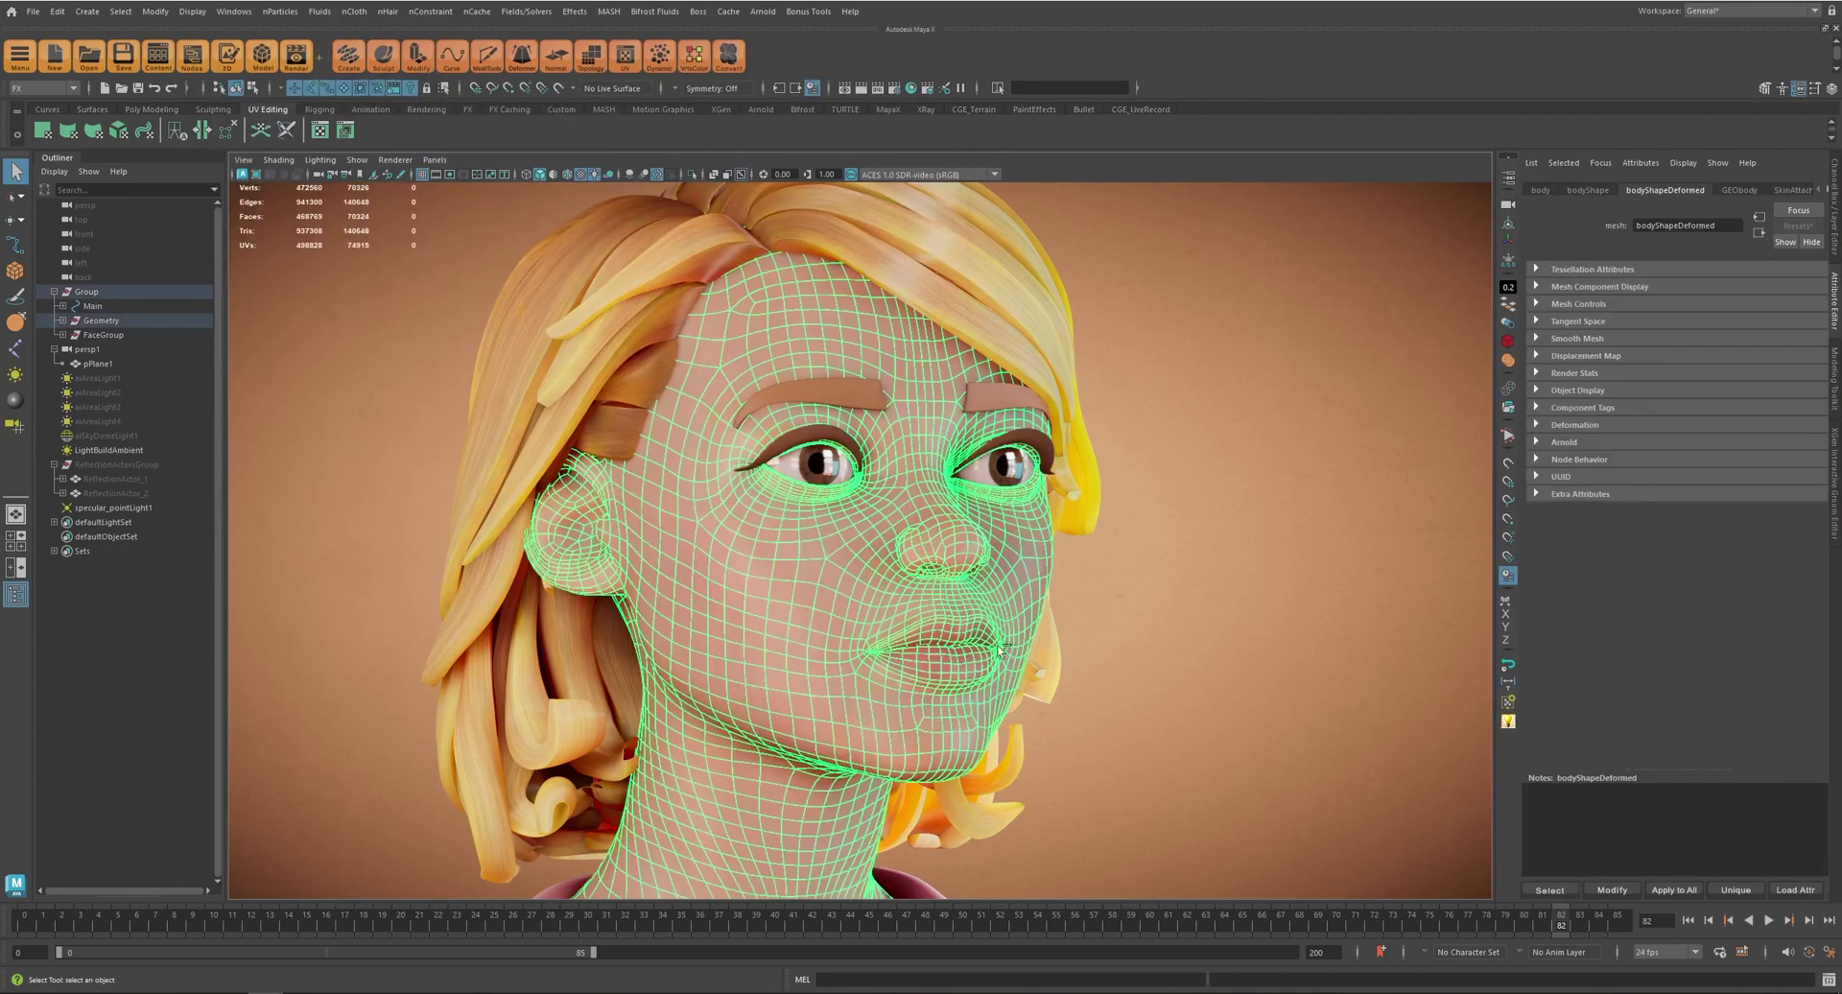
key("ctrl+a")
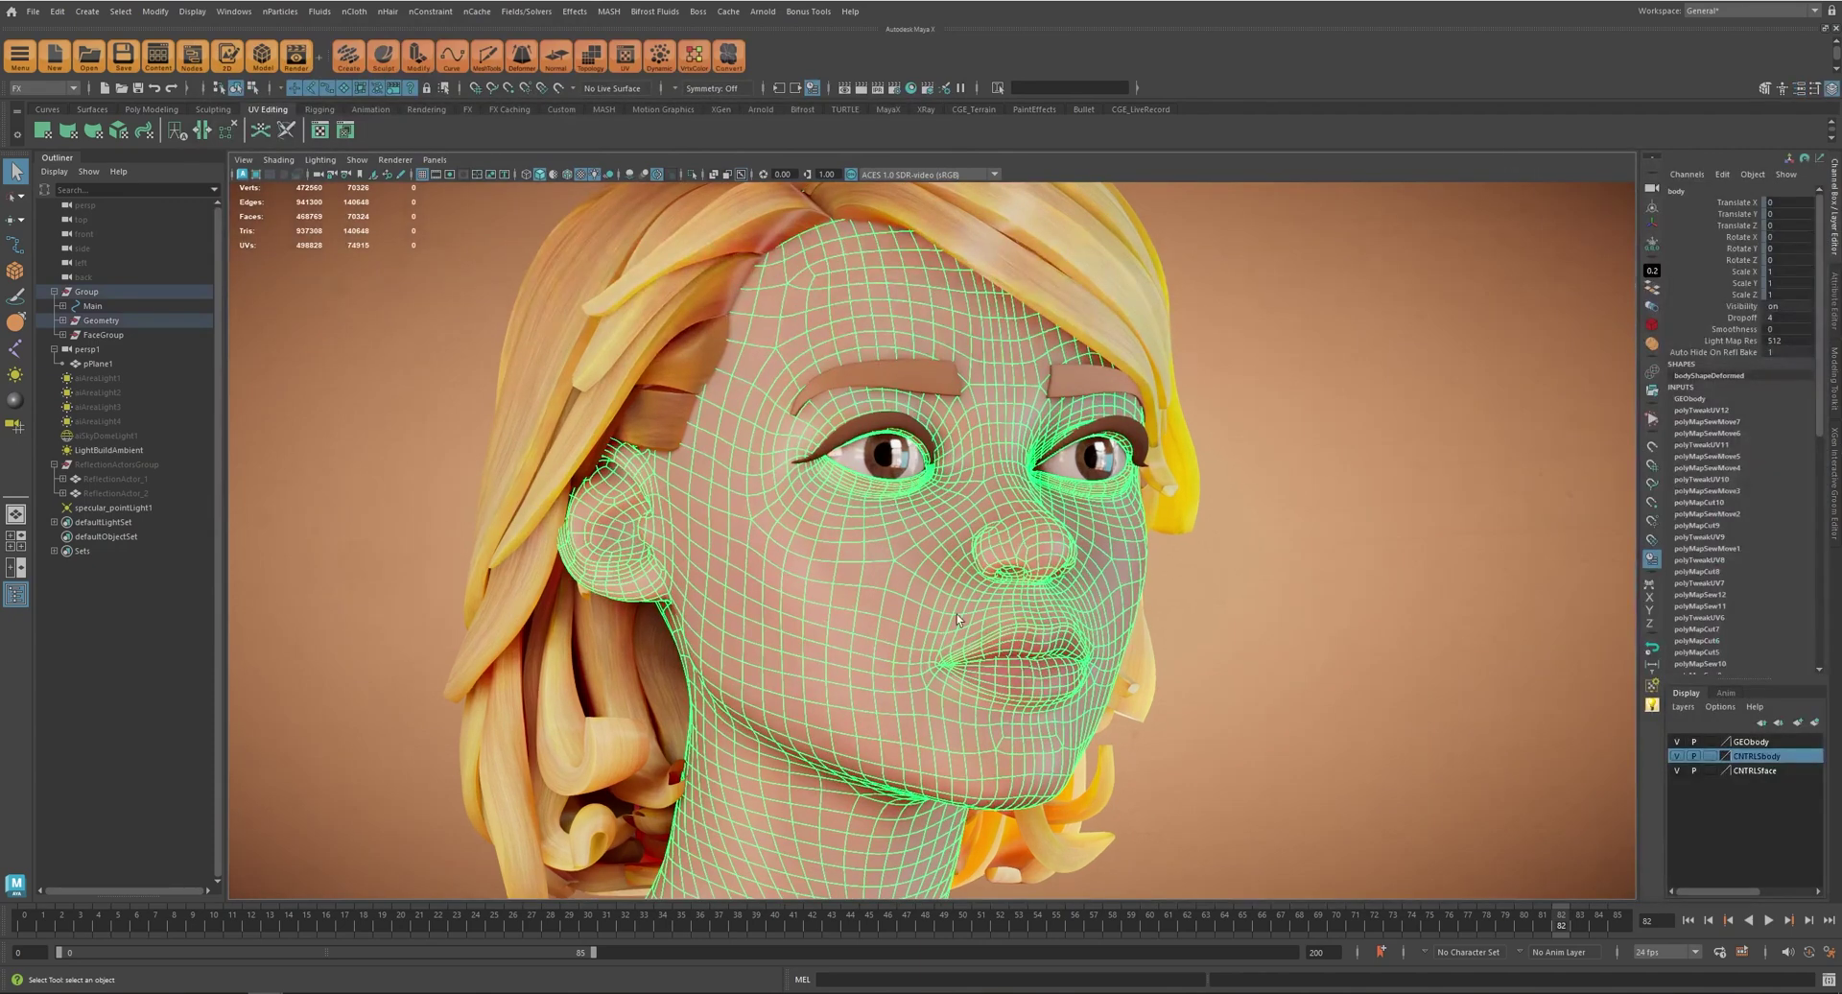
left_click(1737, 341)
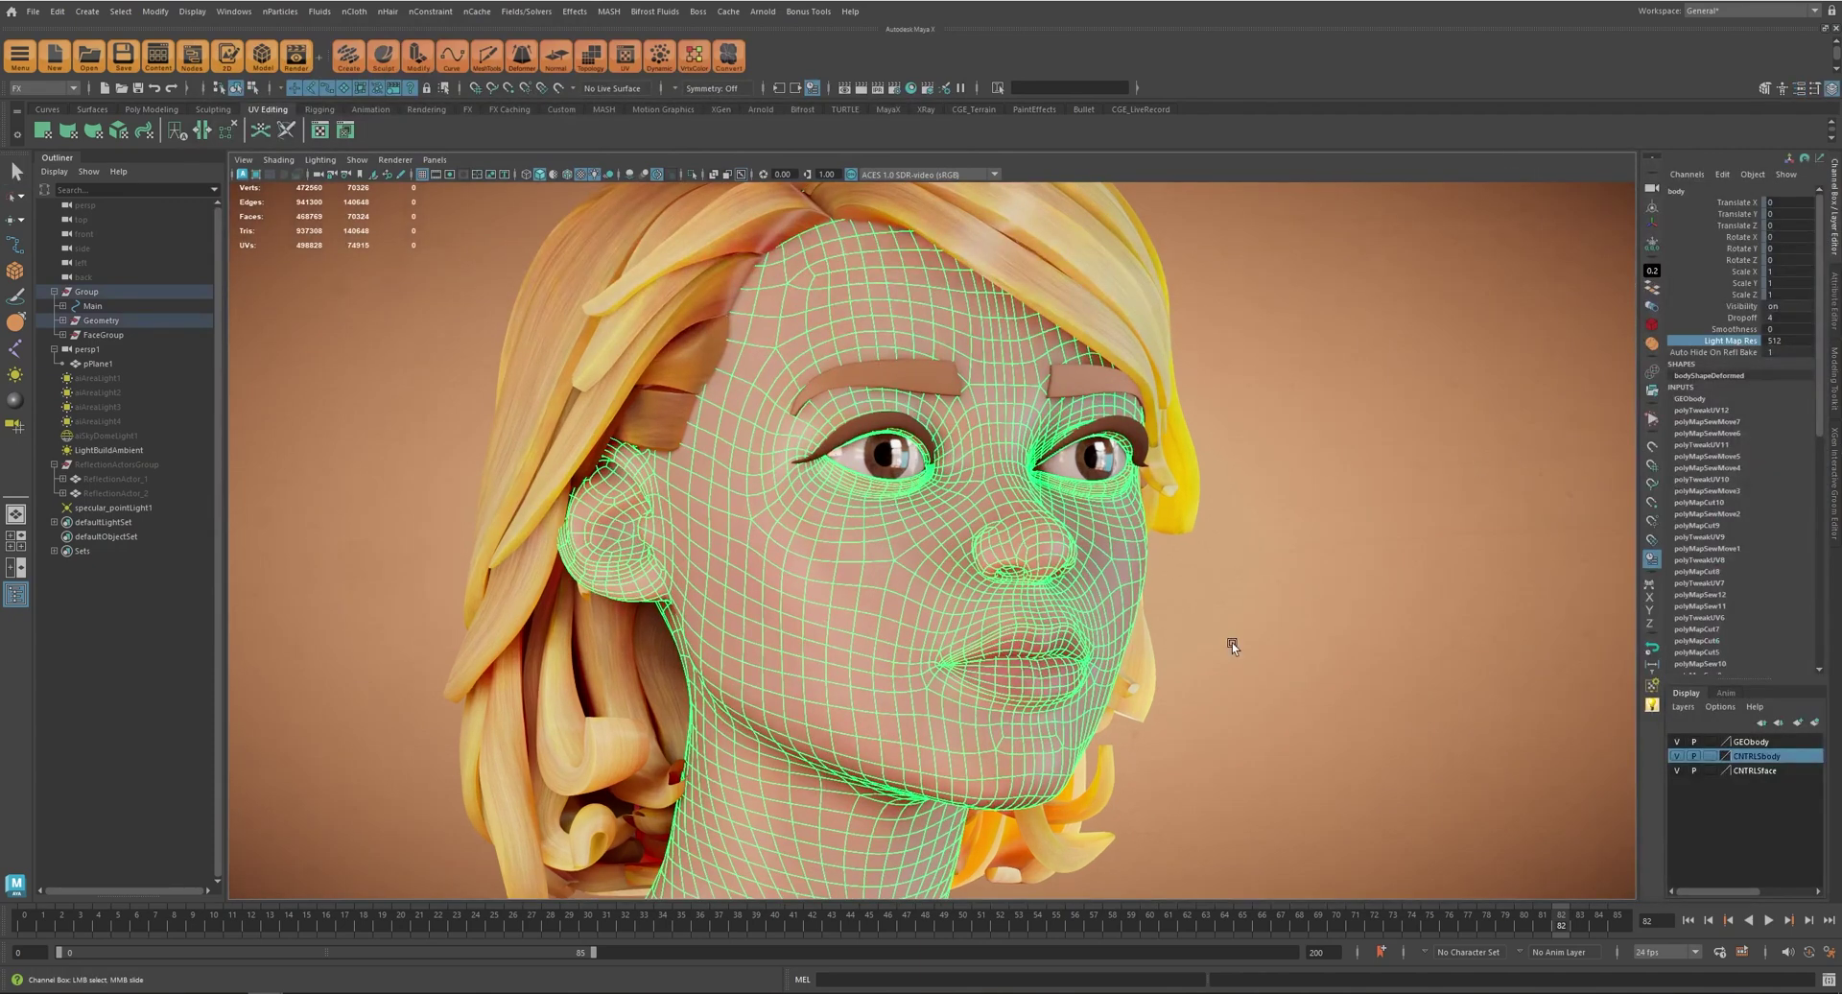
right_click_drag(1233, 646, 1040, 794, "alt")
left_click(1782, 342)
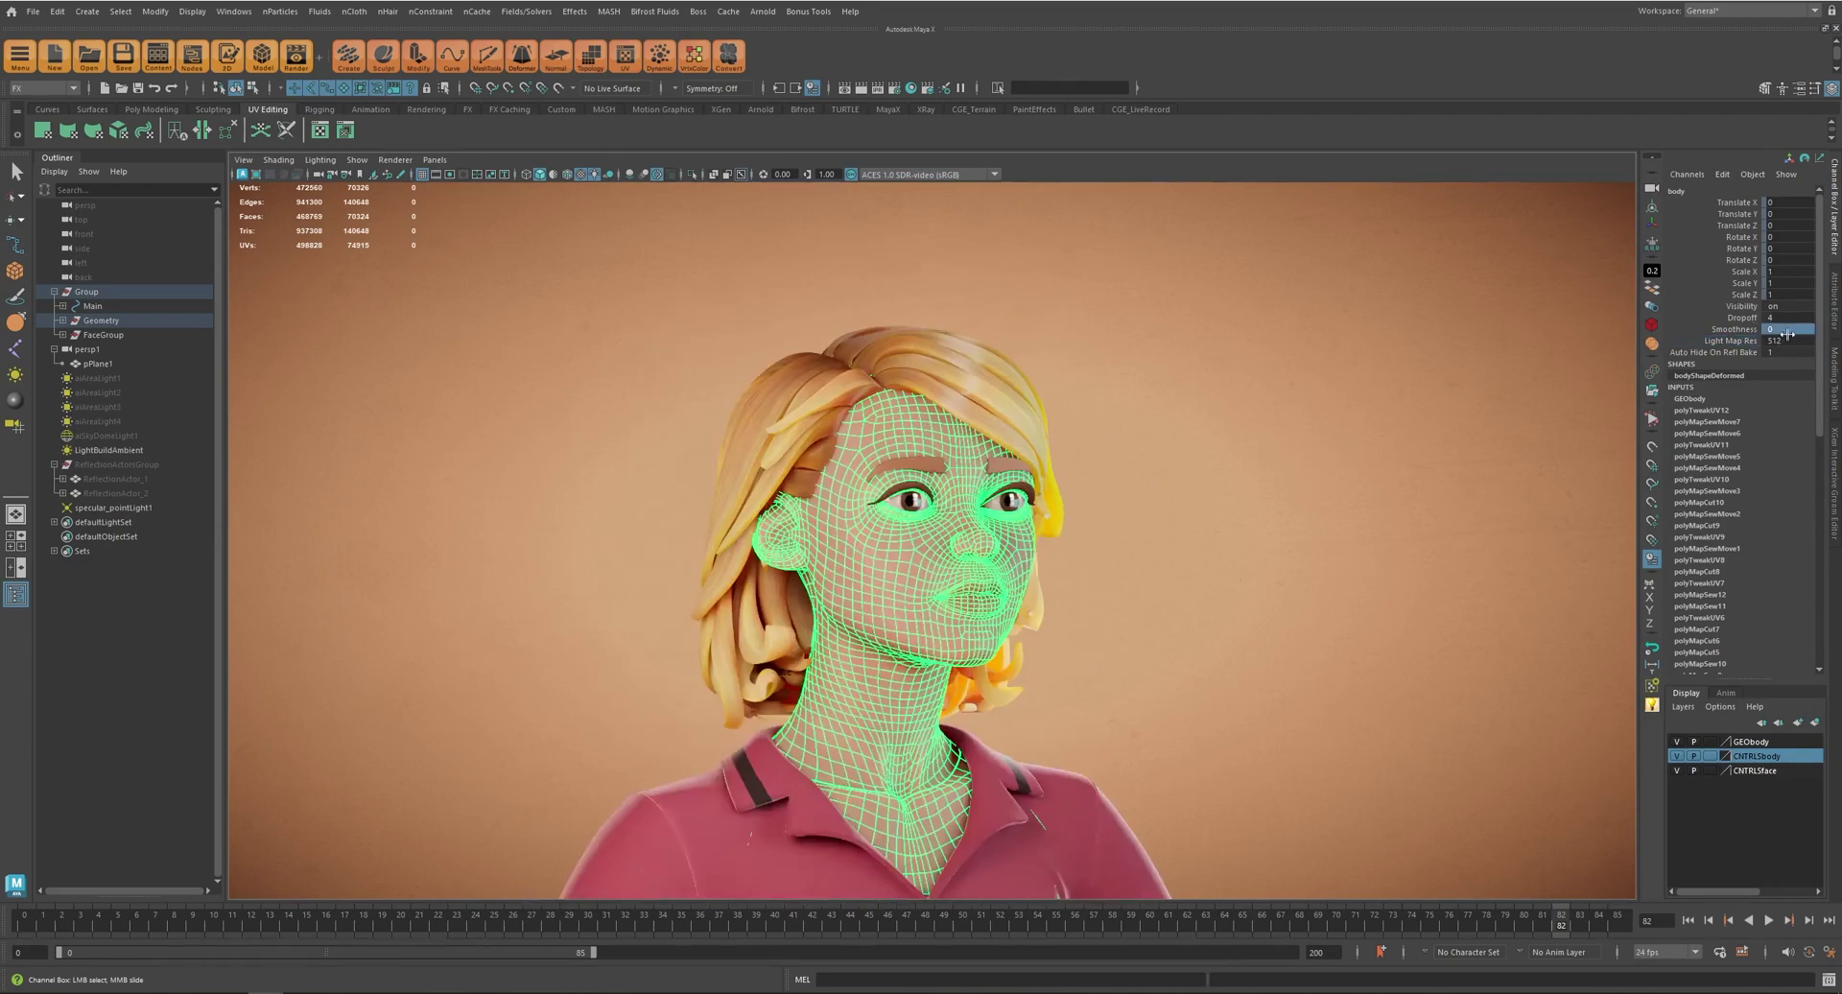
right_click_drag(1120, 660, 929, 660, "alt")
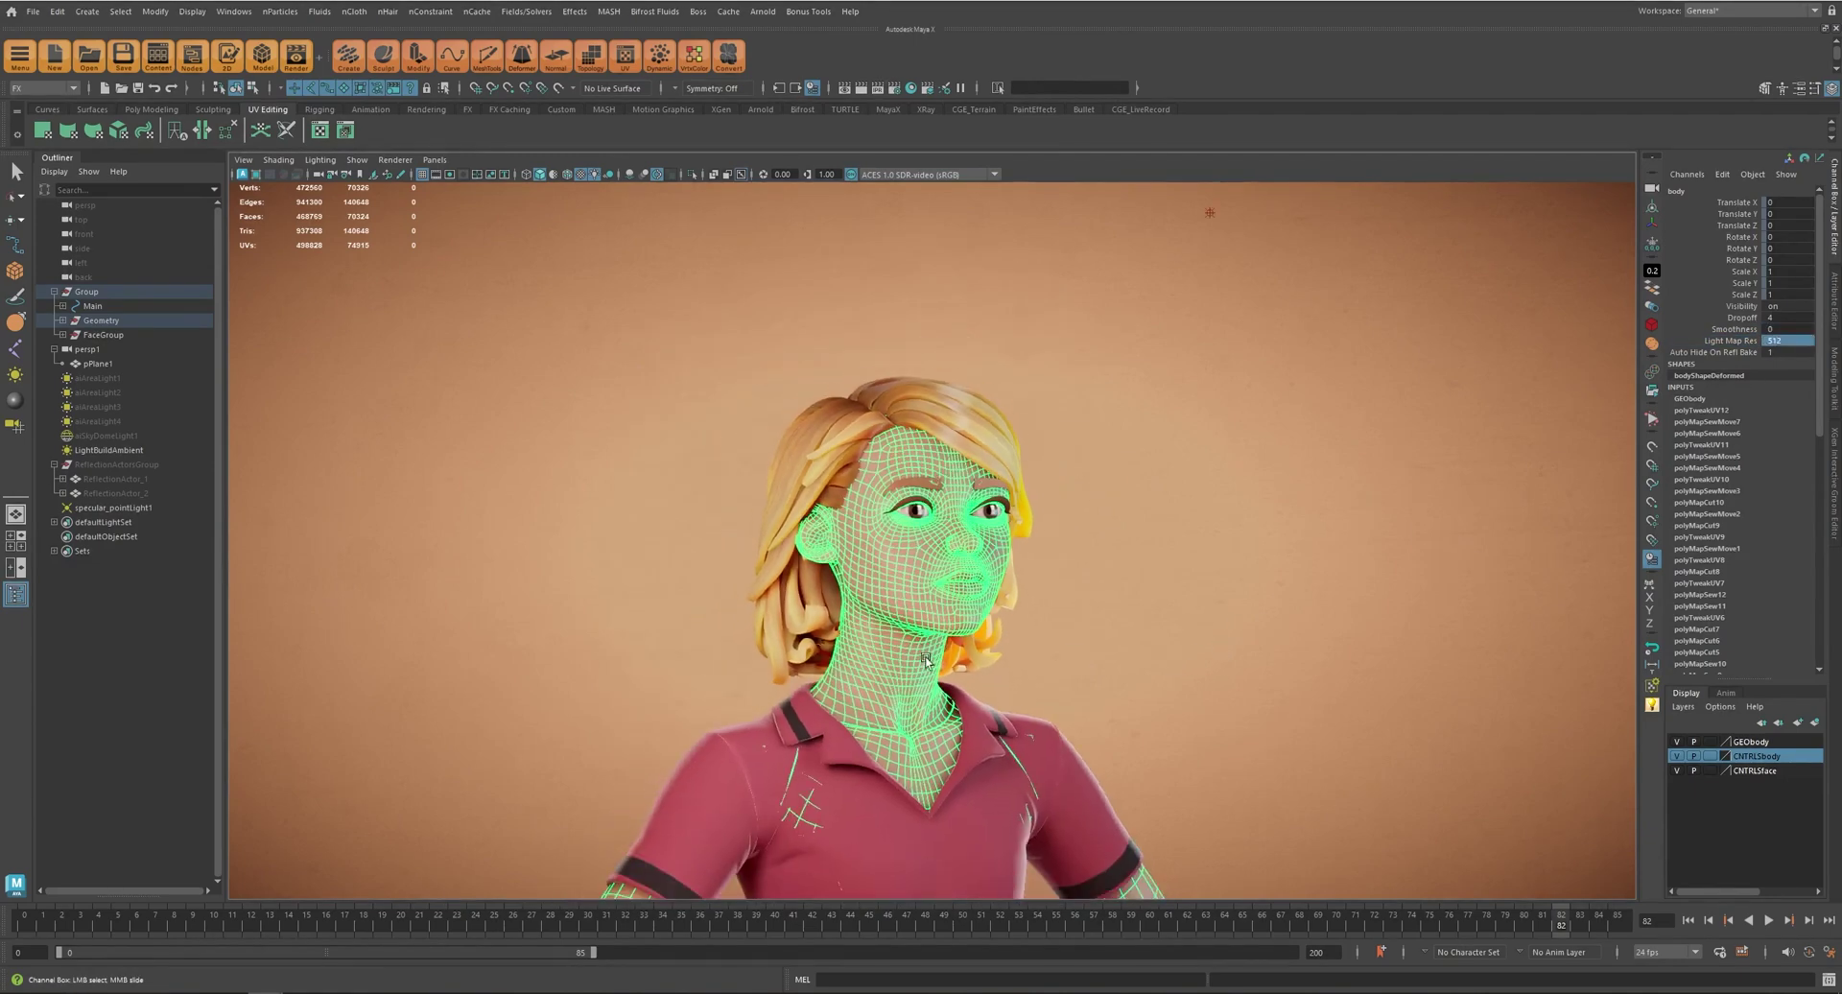
- Examine the selected body mesh across the torso and arms and back up to the face, and clear the selection
middle_click_drag(948, 761, 958, 639, "alt")
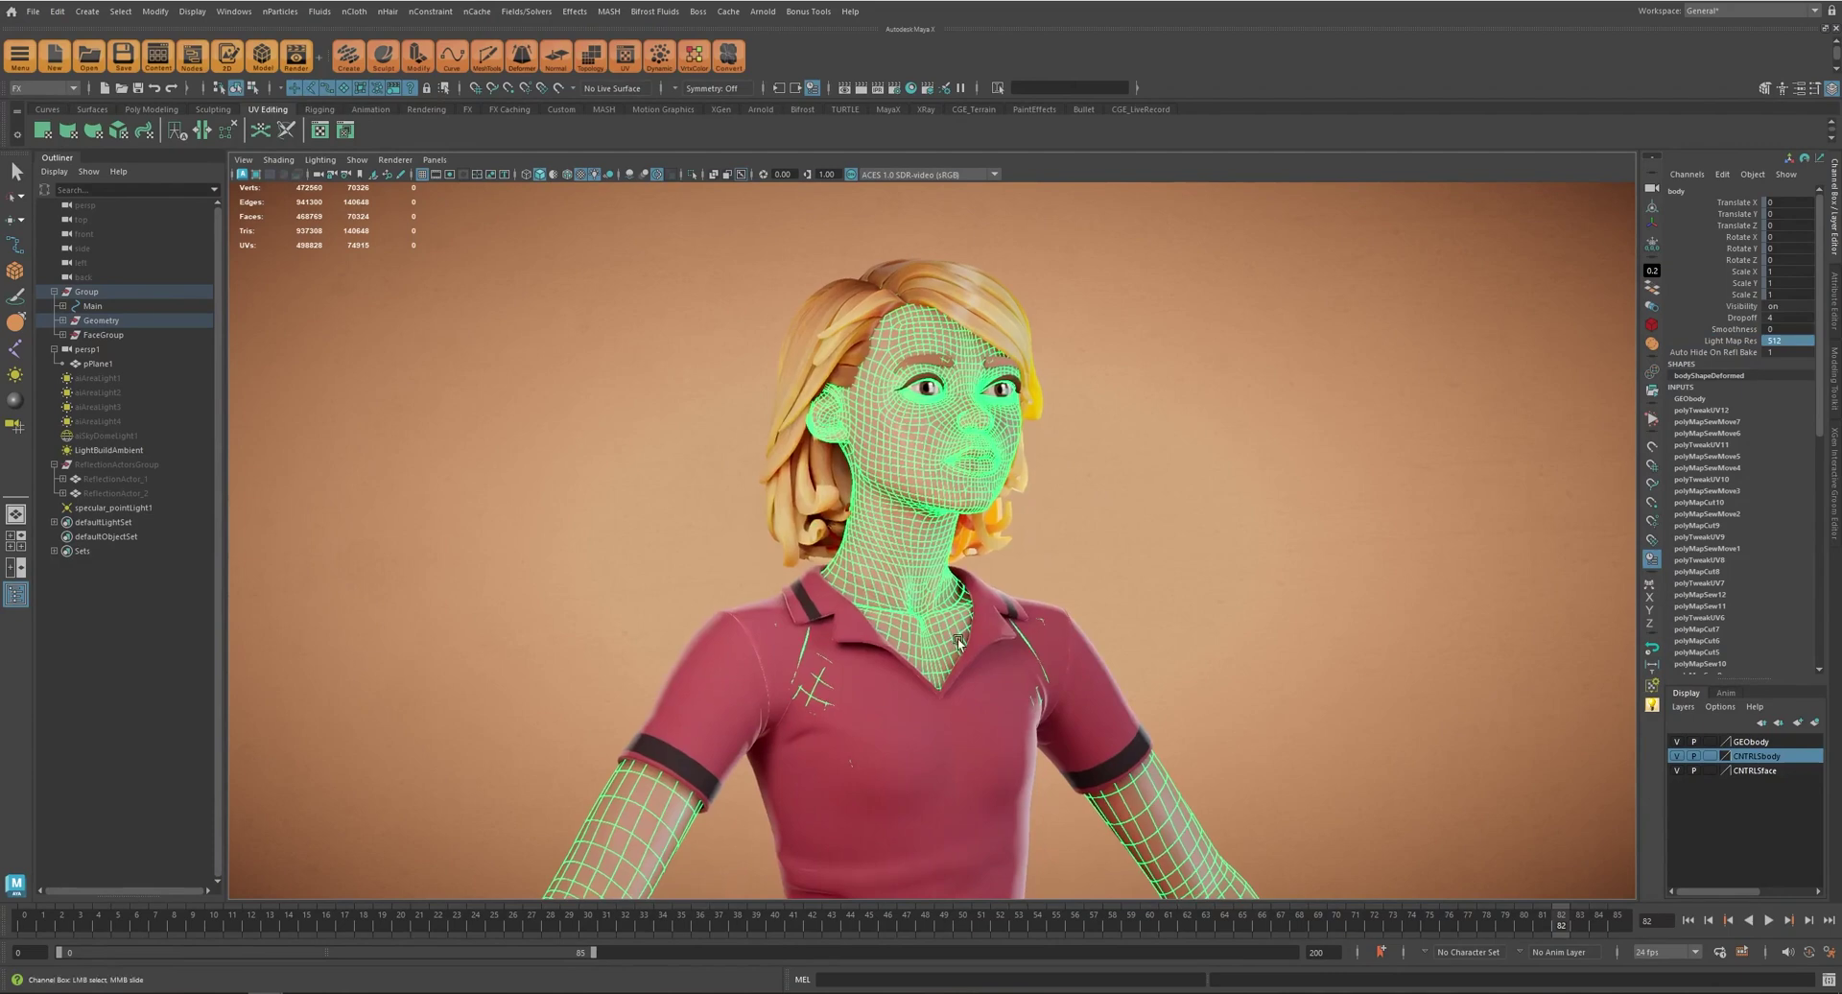
right_click_drag(958, 643, 1085, 296, "alt")
middle_click_drag(929, 694, 925, 527, "alt")
right_click_drag(925, 527, 927, 711, "alt")
middle_click_drag(899, 372, 902, 529, "alt")
right_click_drag(902, 528, 1132, 537, "alt")
middle_click_drag(1116, 340, 1193, 728, "alt")
right_click_drag(1085, 705, 1219, 570, "alt")
left_click(1098, 707)
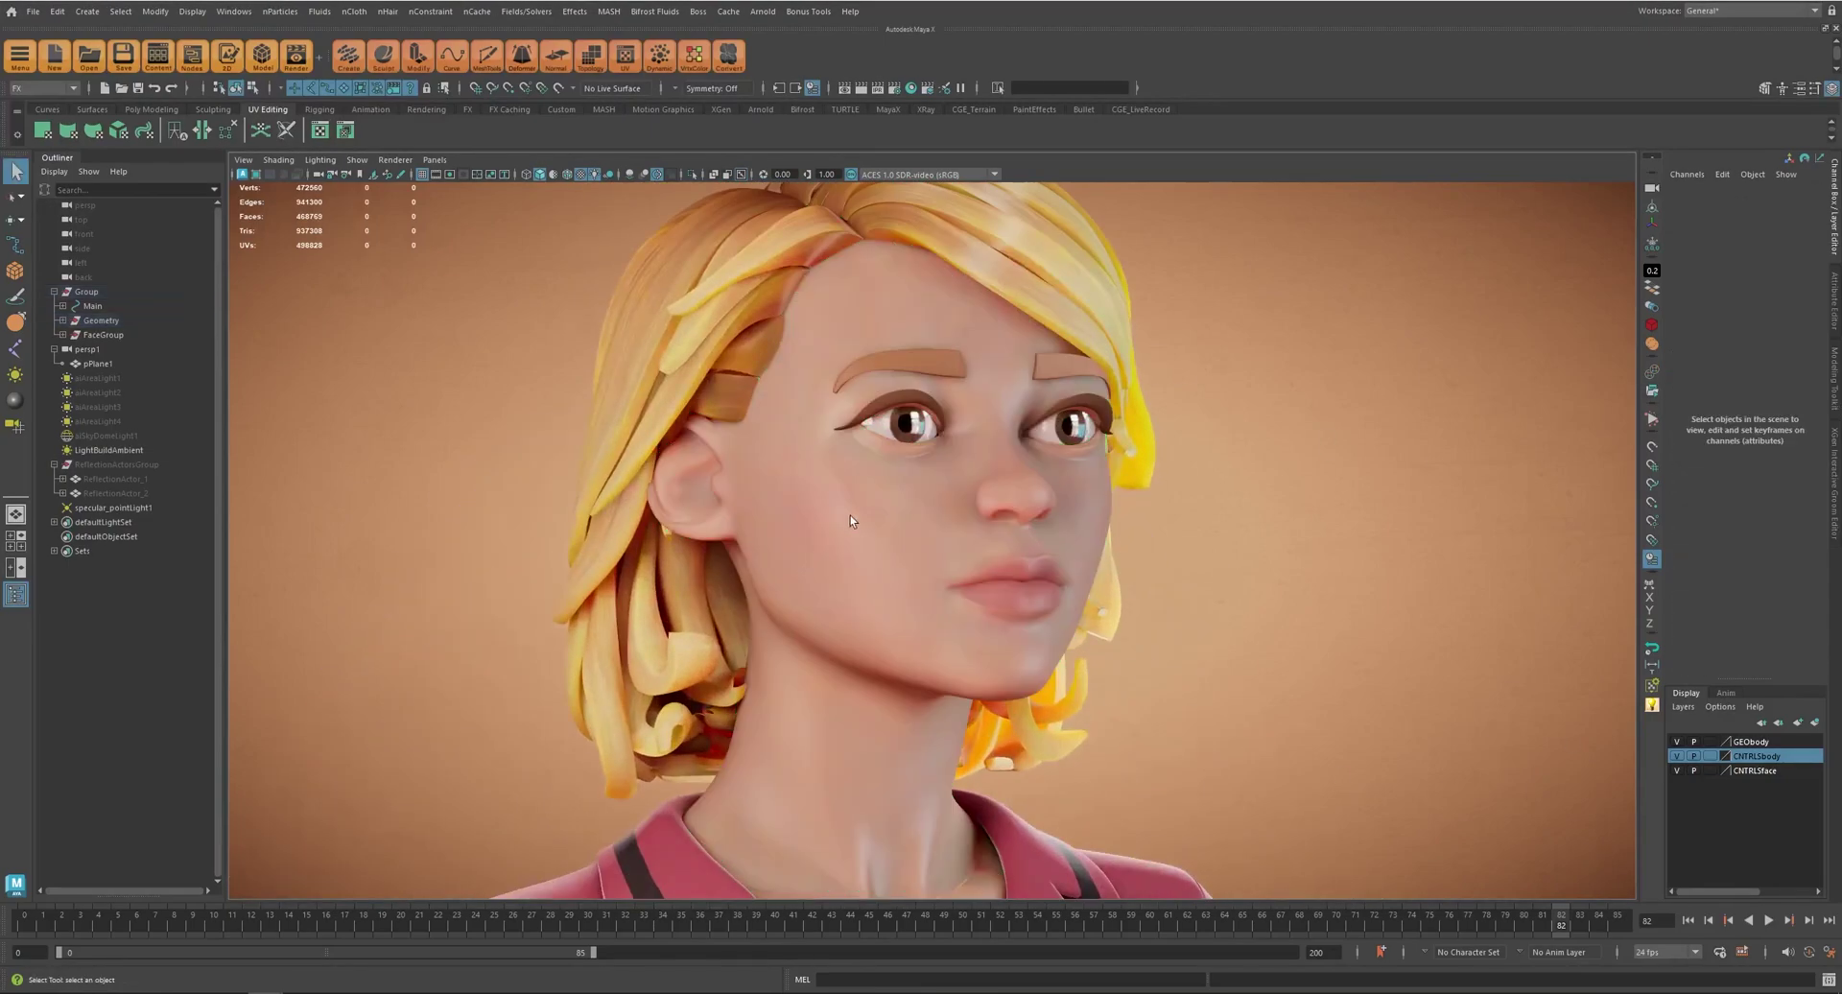
- Select the body mesh again and open the attributes of its aiStandardSurface1 material
left_click(1059, 521)
left_click_drag(1059, 521, 998, 542, "alt")
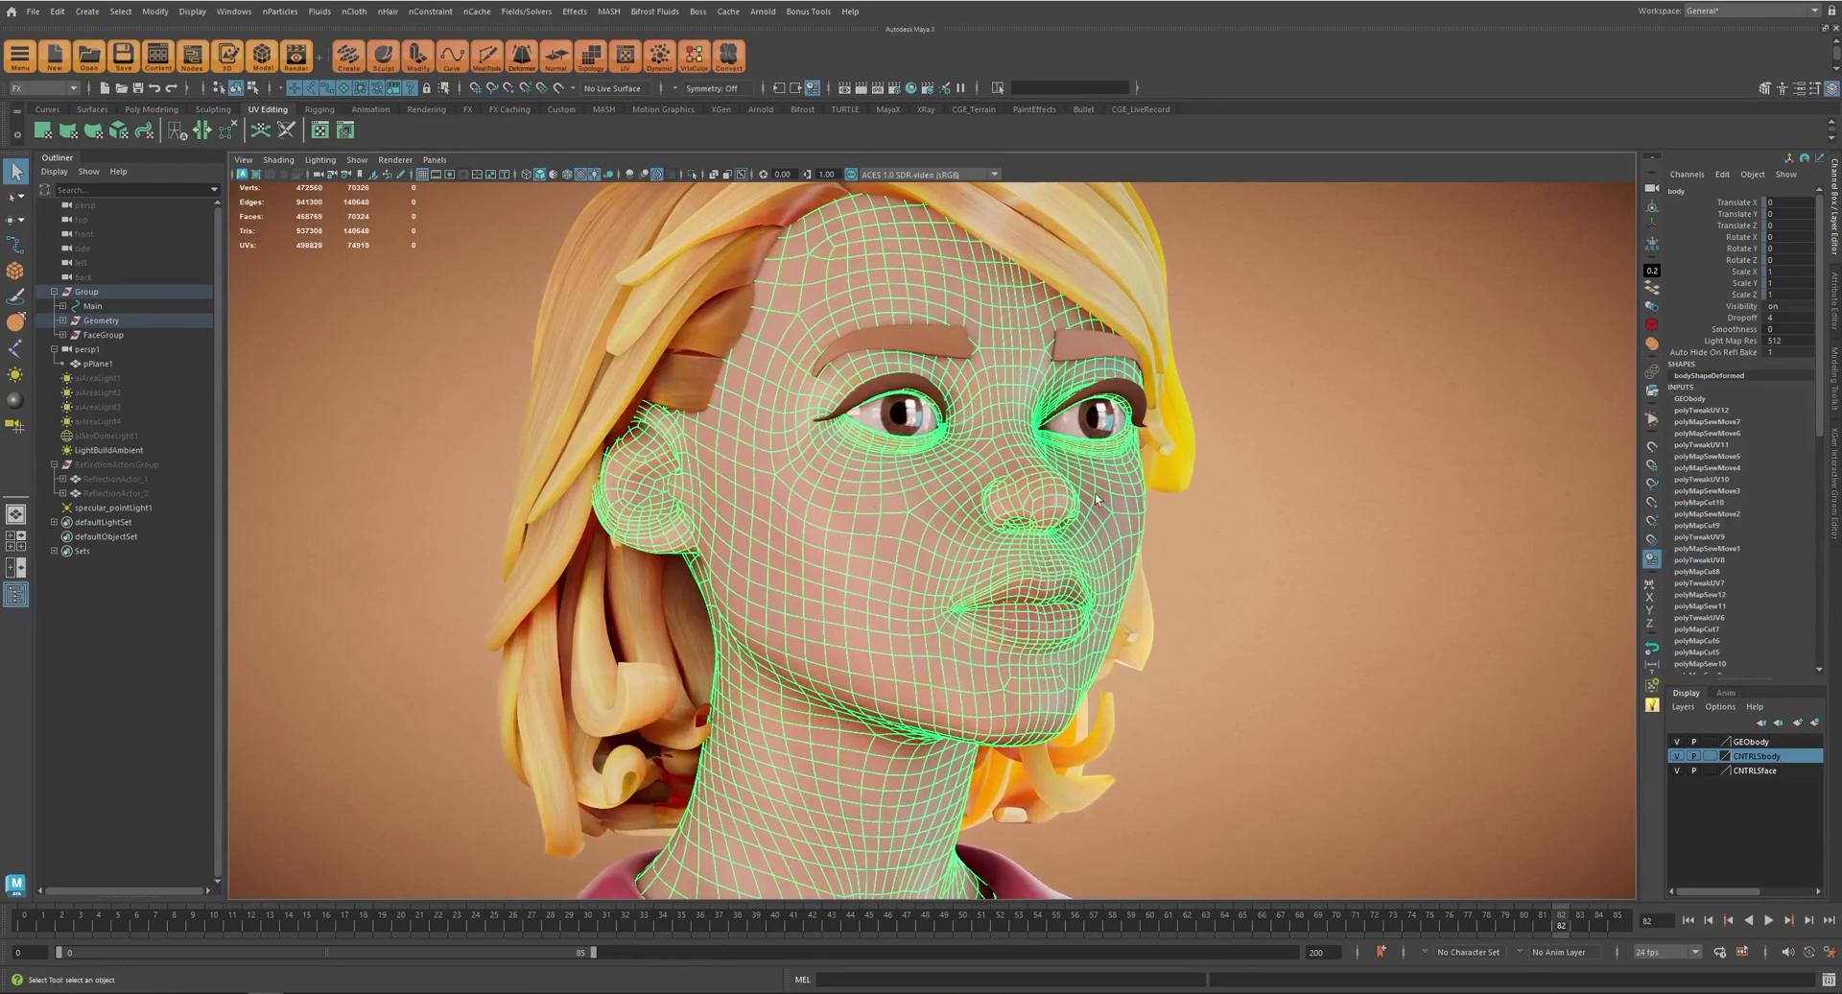
key("ctrl+a")
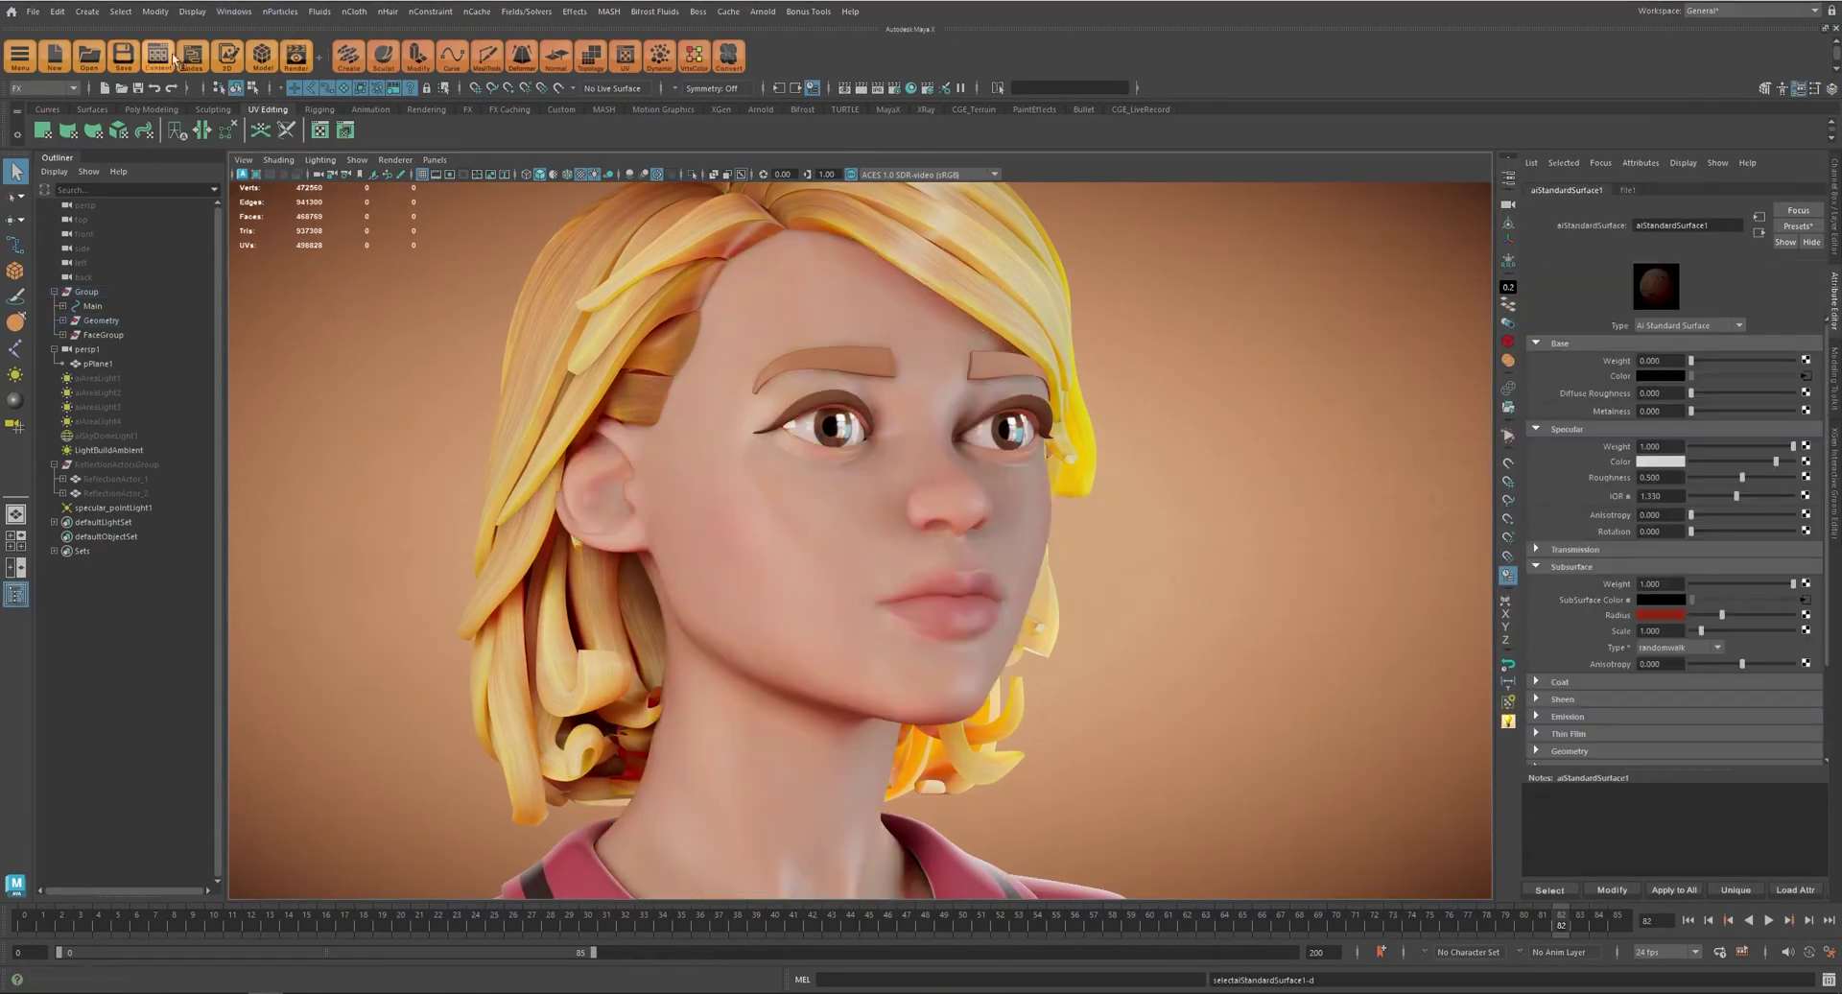
- Graph the skin material's network in the Node Editor, and select and move the RT_SSSLayer node away from its neighbours
left_click(192, 57)
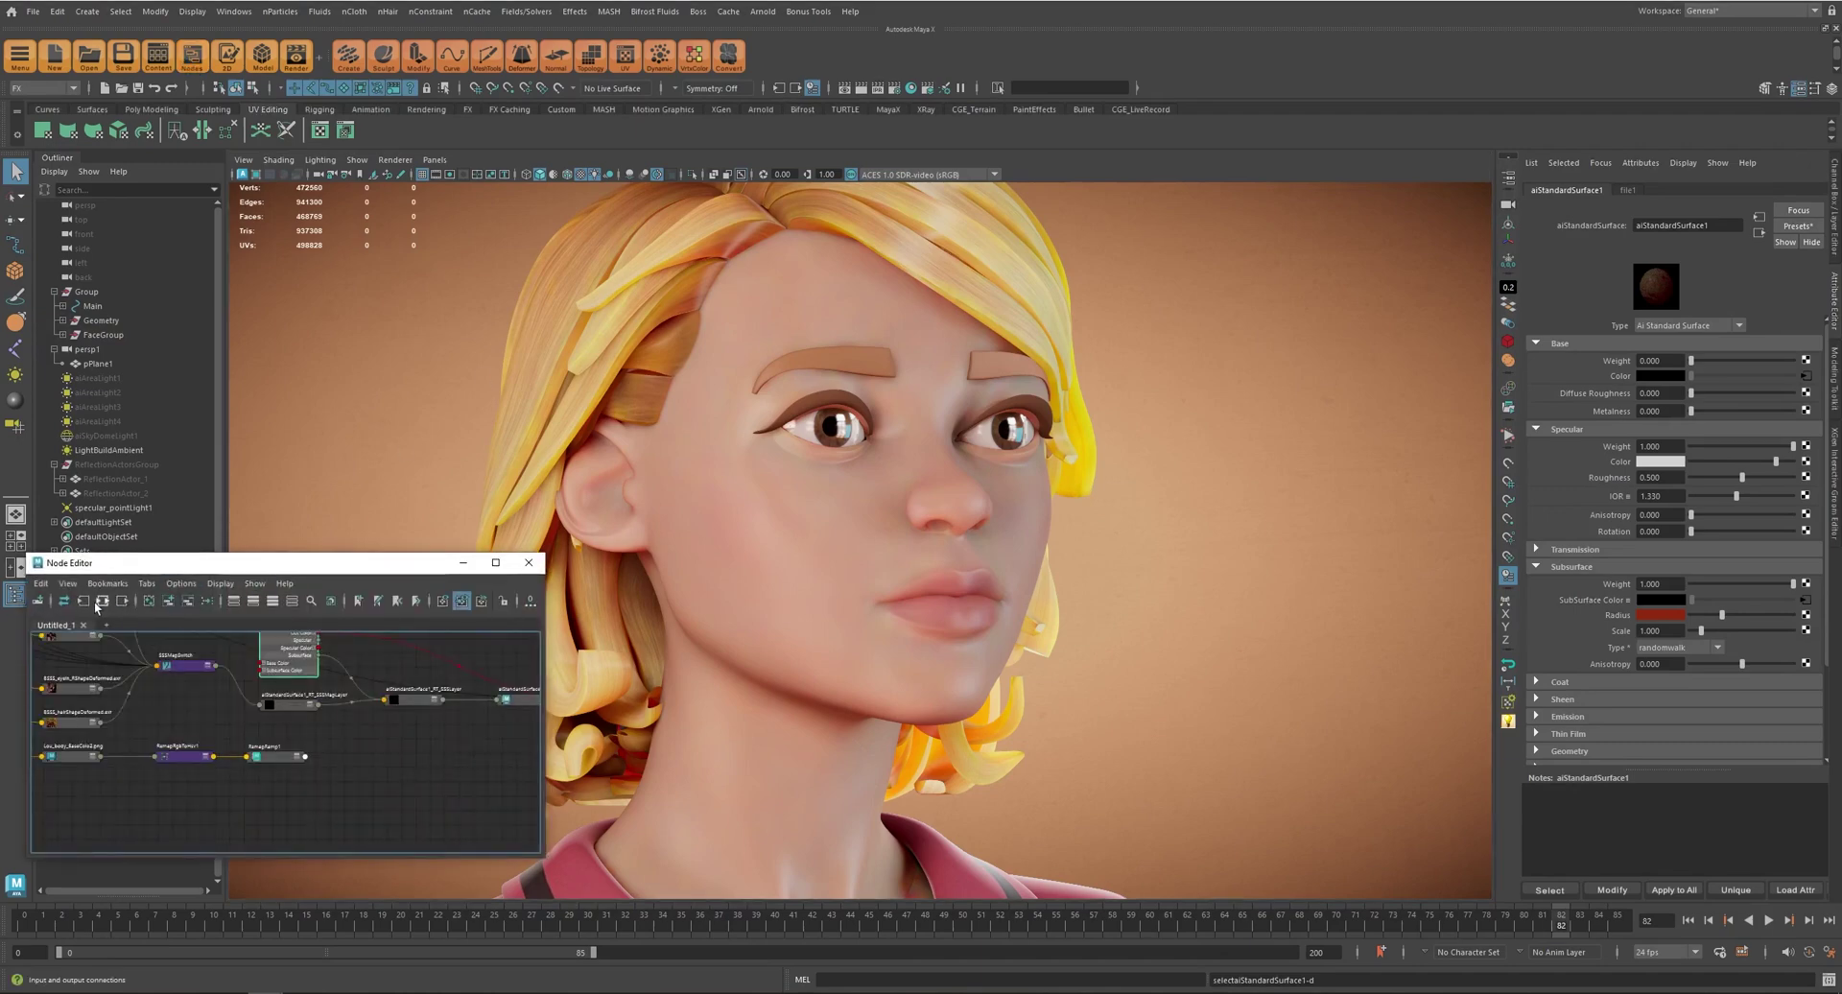
scroll(461, 823, "up", 2)
middle_click_drag(461, 823, 337, 716, "alt")
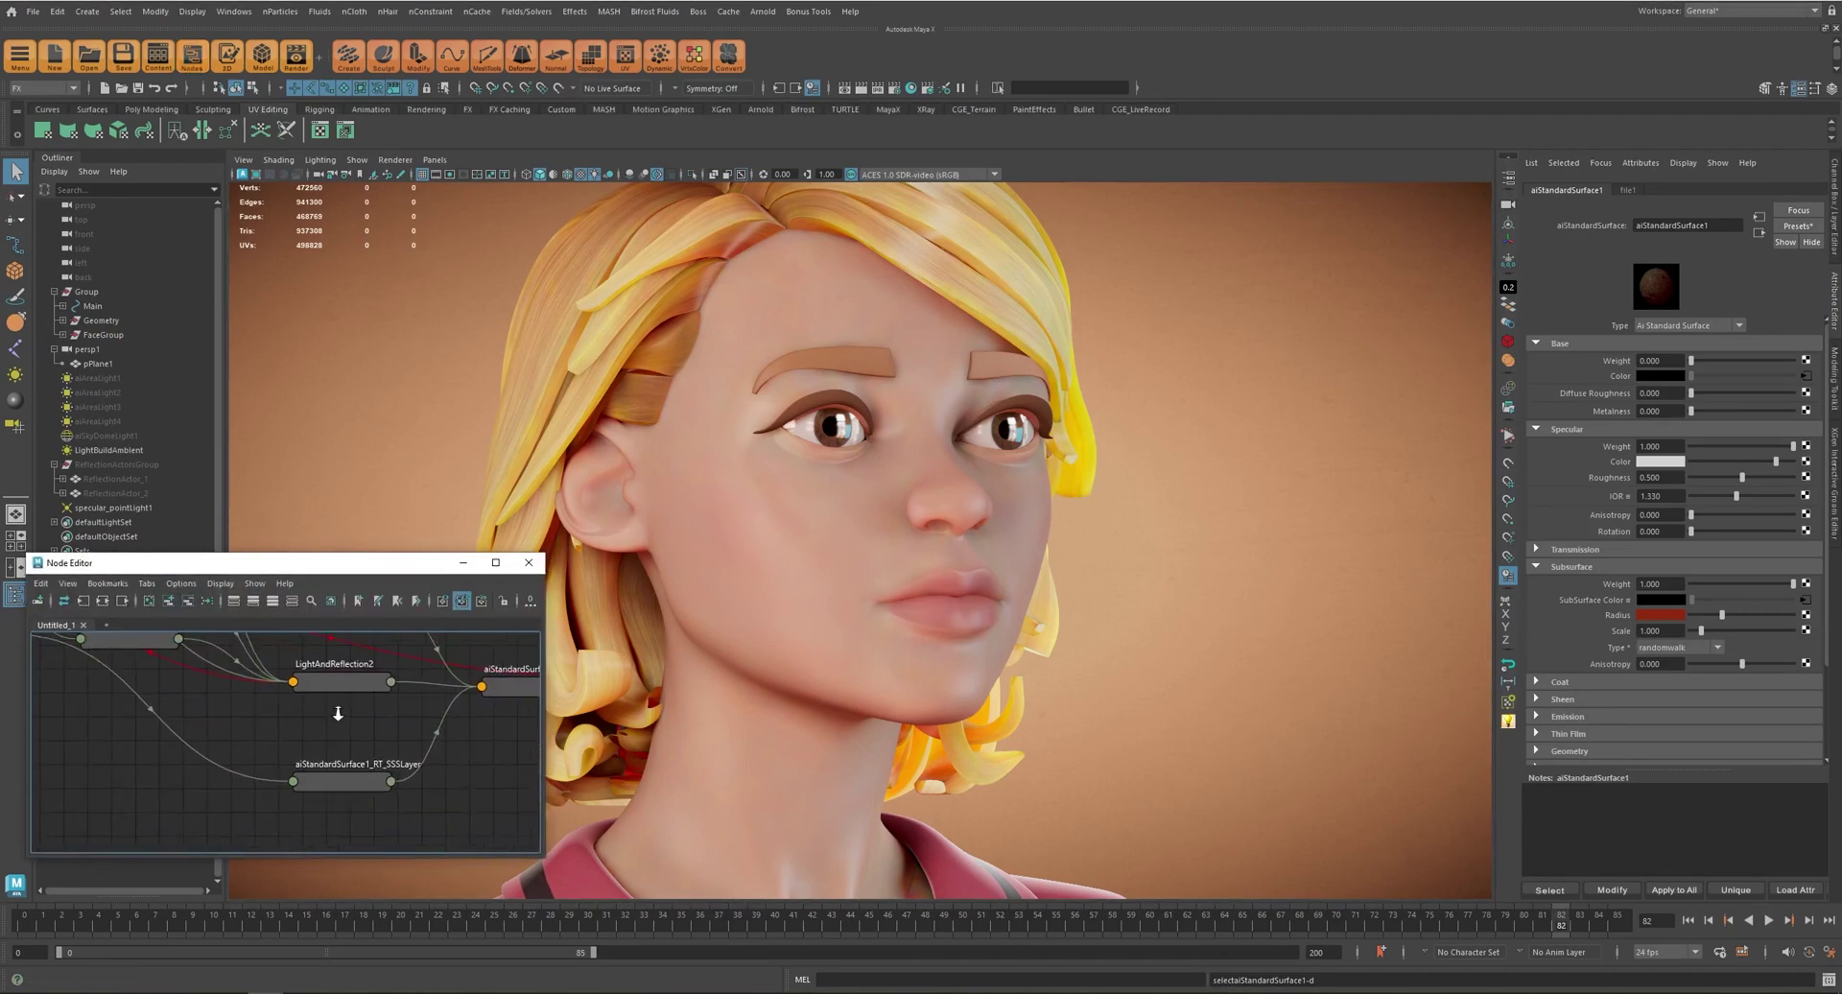
scroll(339, 716, "down", 1)
left_click_drag(331, 780, 182, 791)
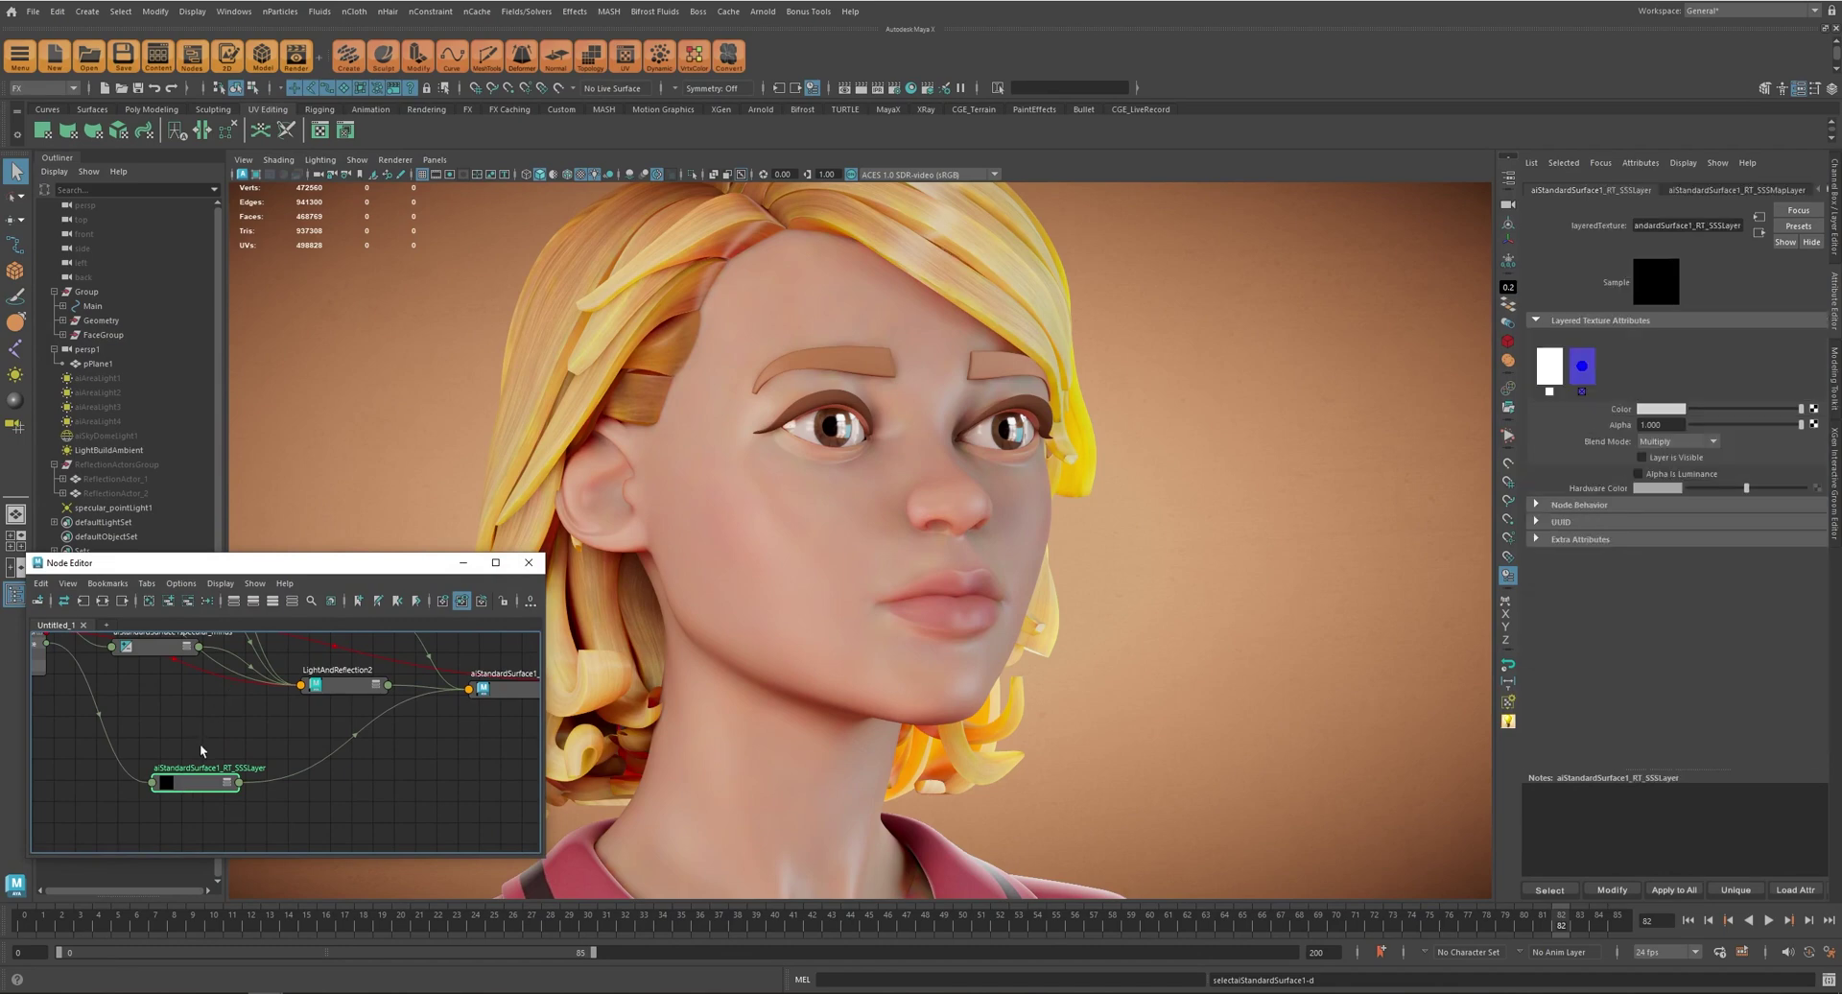
- Open the attributes of the aiStandardSurface1_RT surface material through the body's aiStandardSurface1SG shading group
left_click(1011, 588)
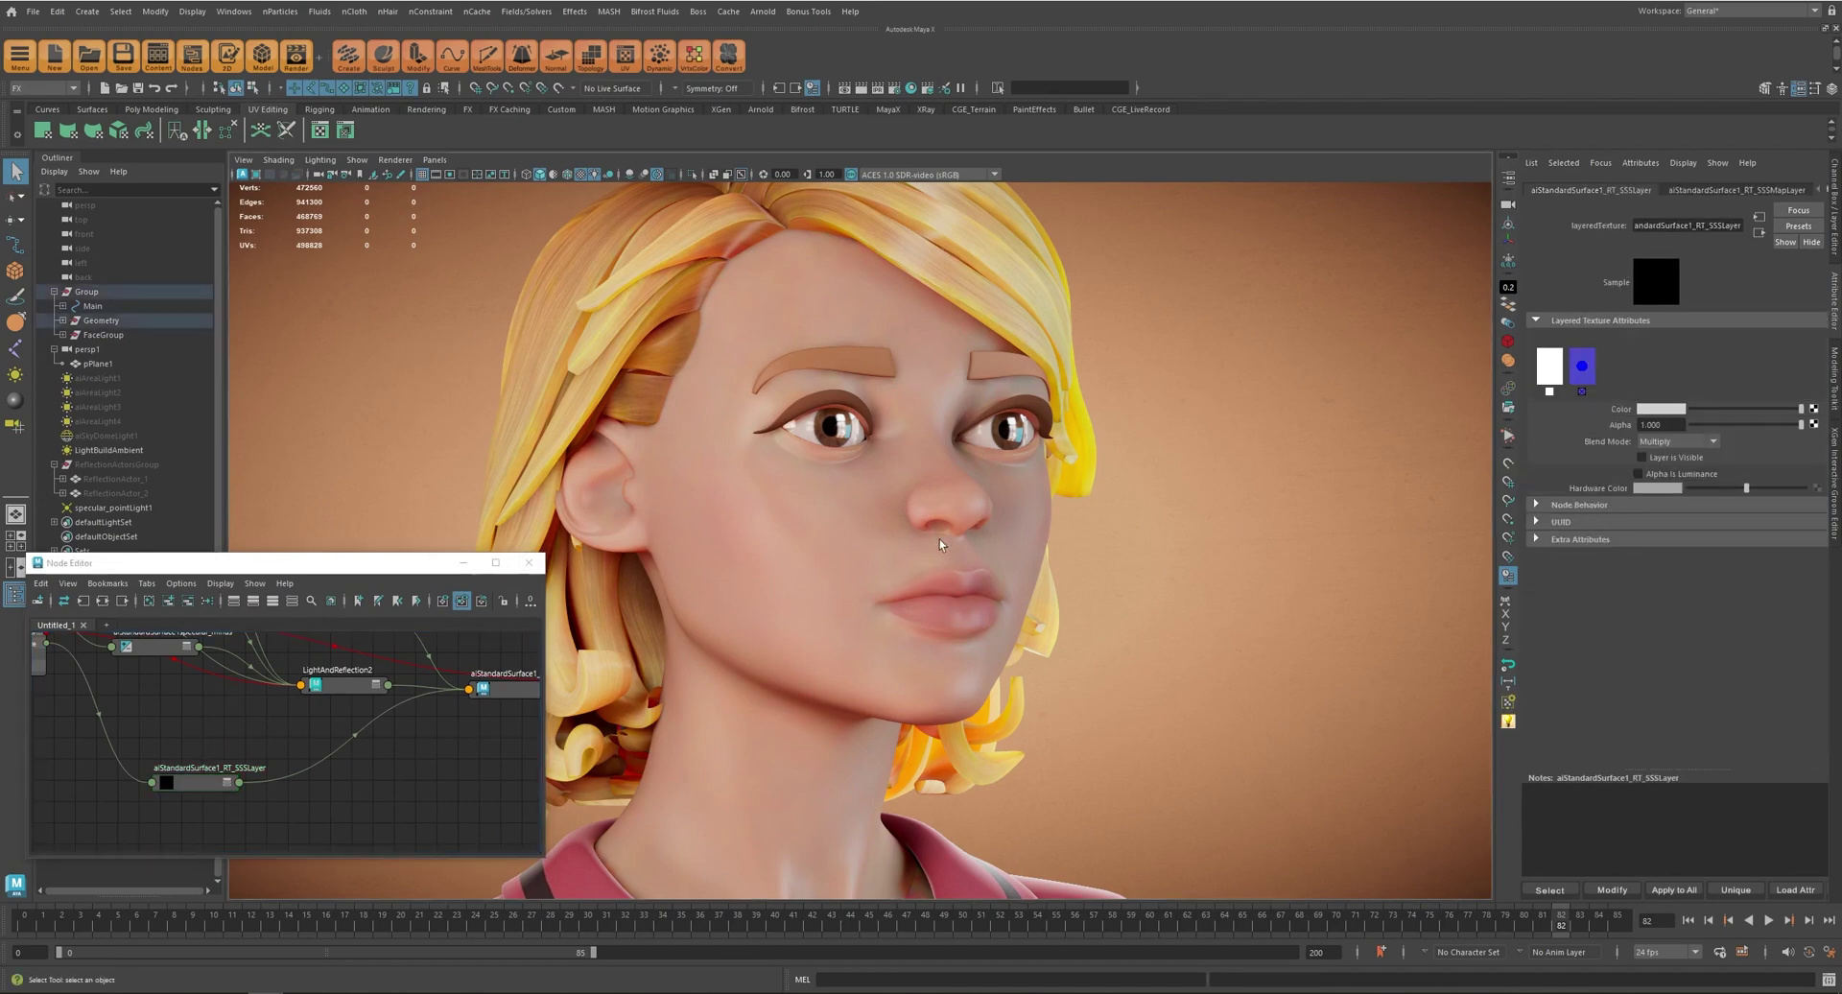
left_click(1759, 233)
left_click(1759, 232)
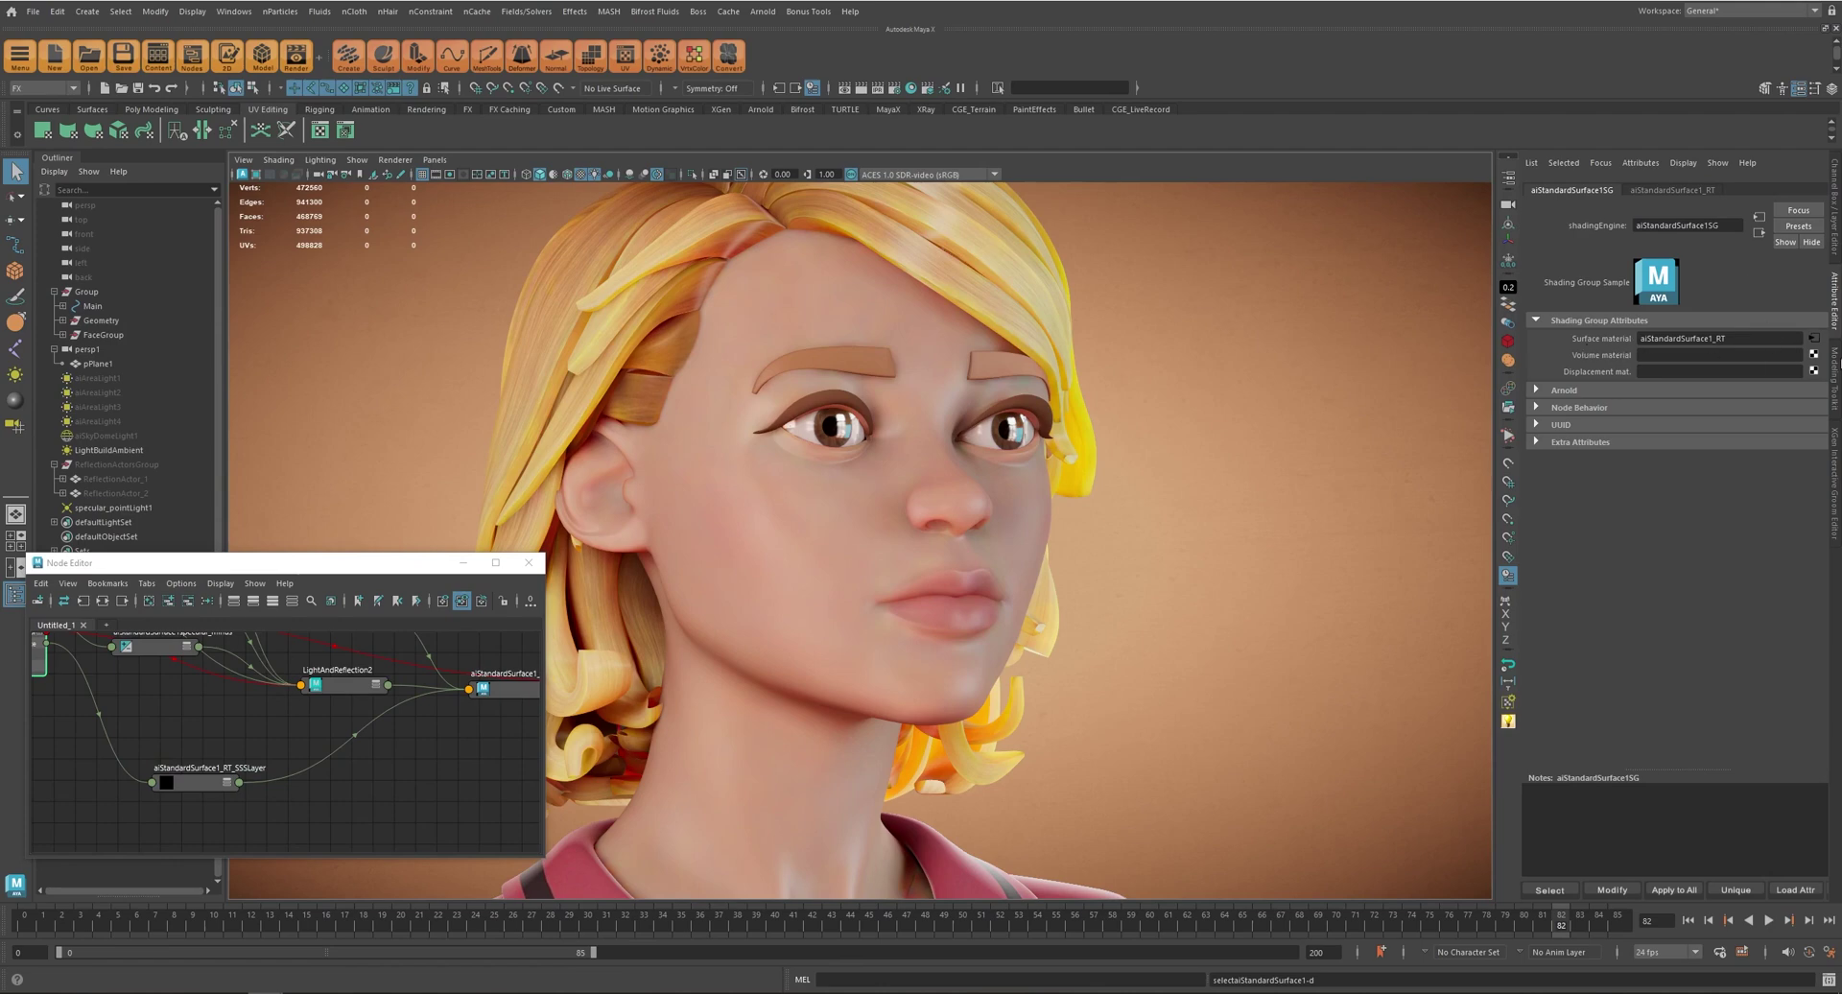
left_click(1813, 338)
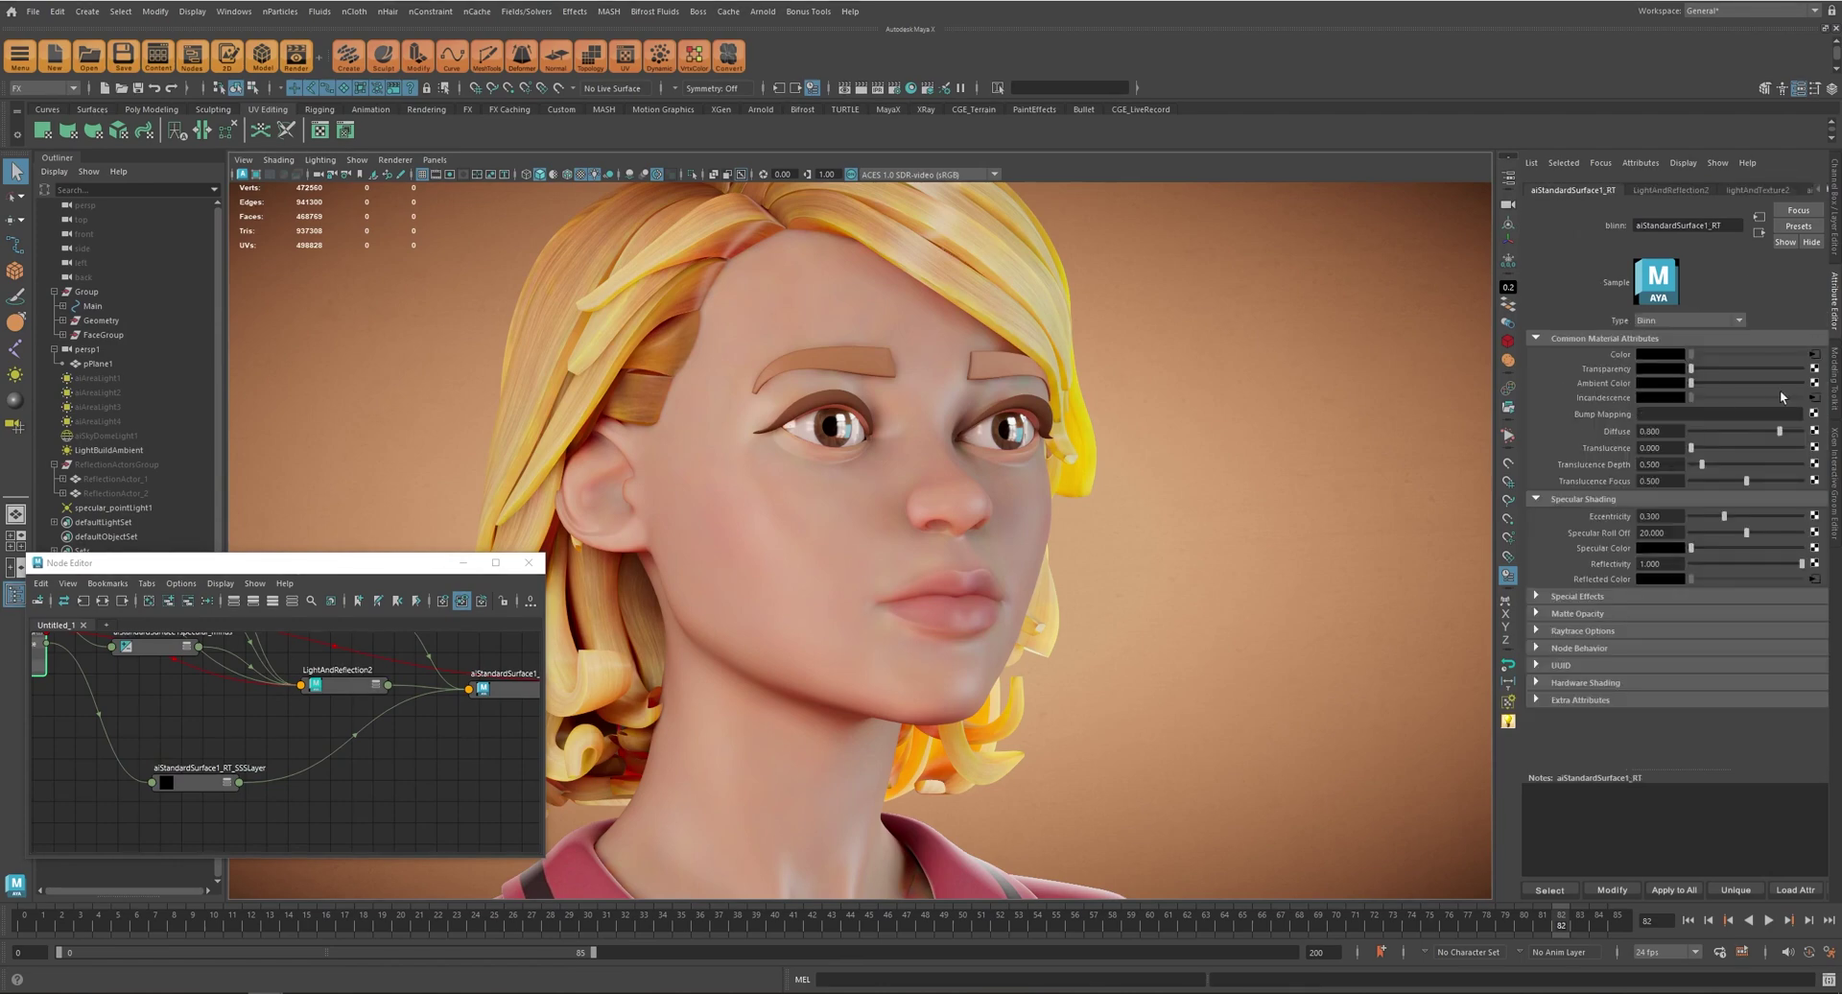
- Open the layered texture feeding the RT material's incandescence, select its SSSLayer node in the graph and move it slightly
left_click(1813, 399)
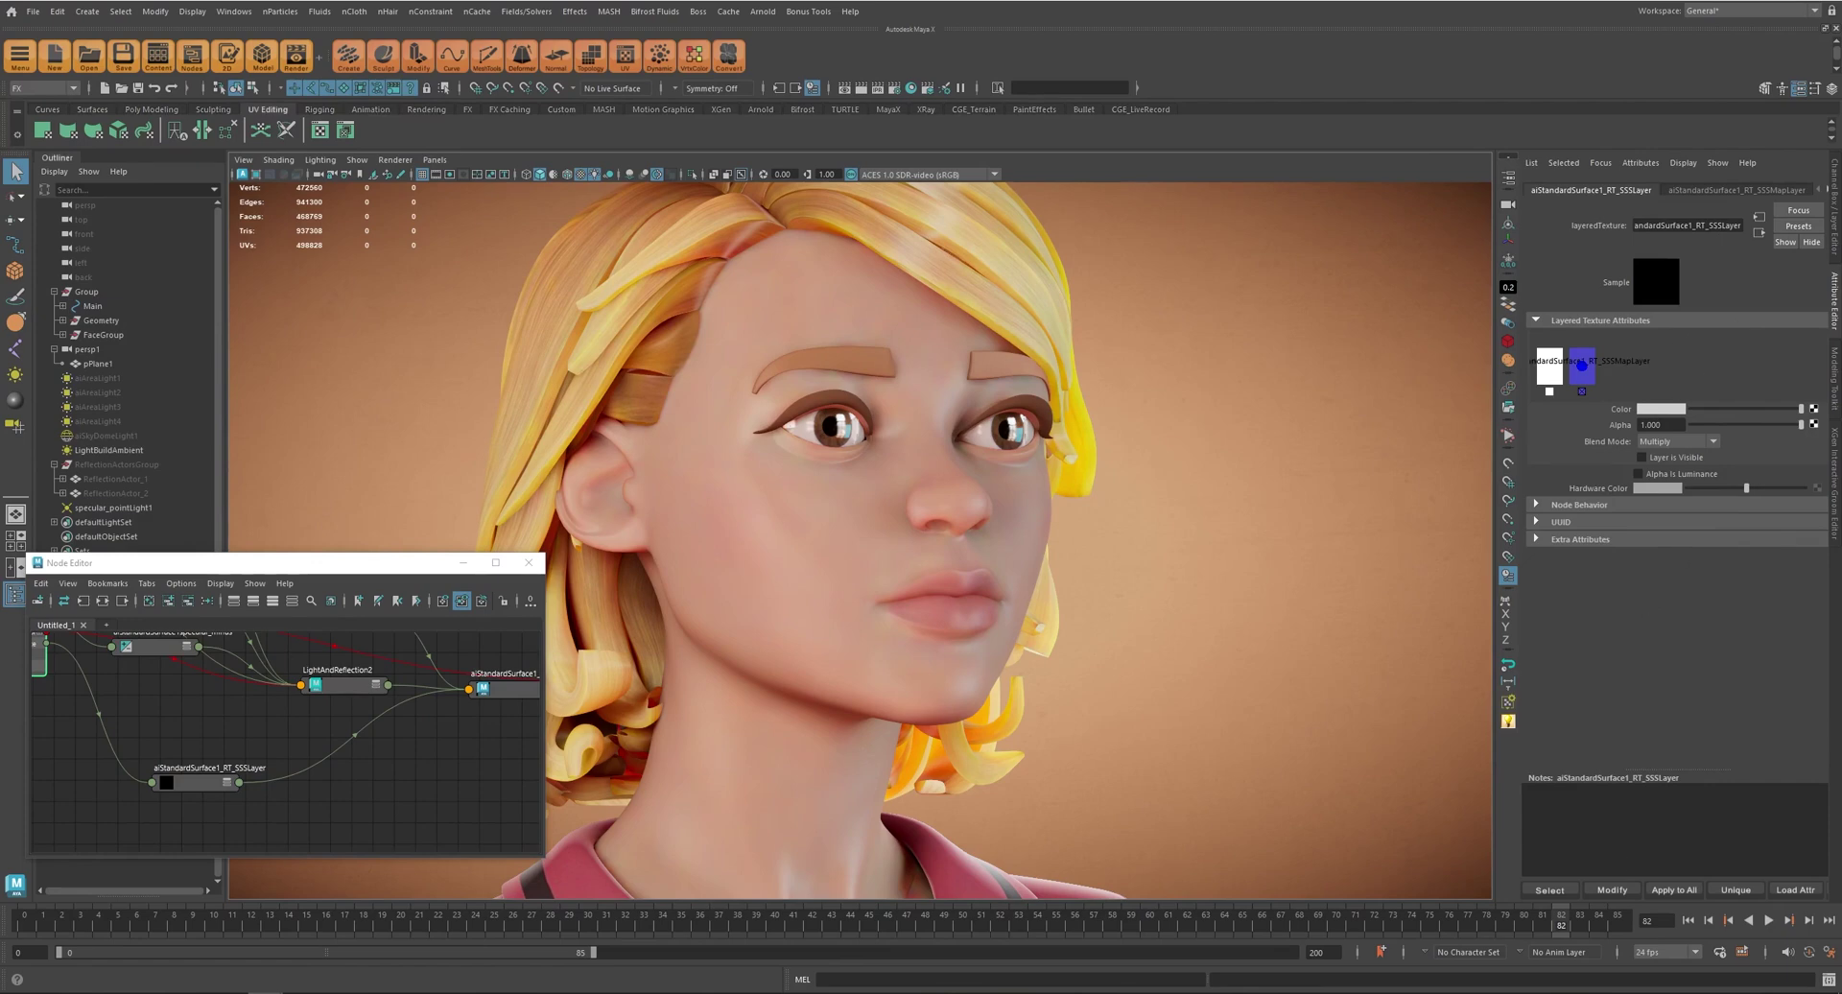
left_click(1566, 890)
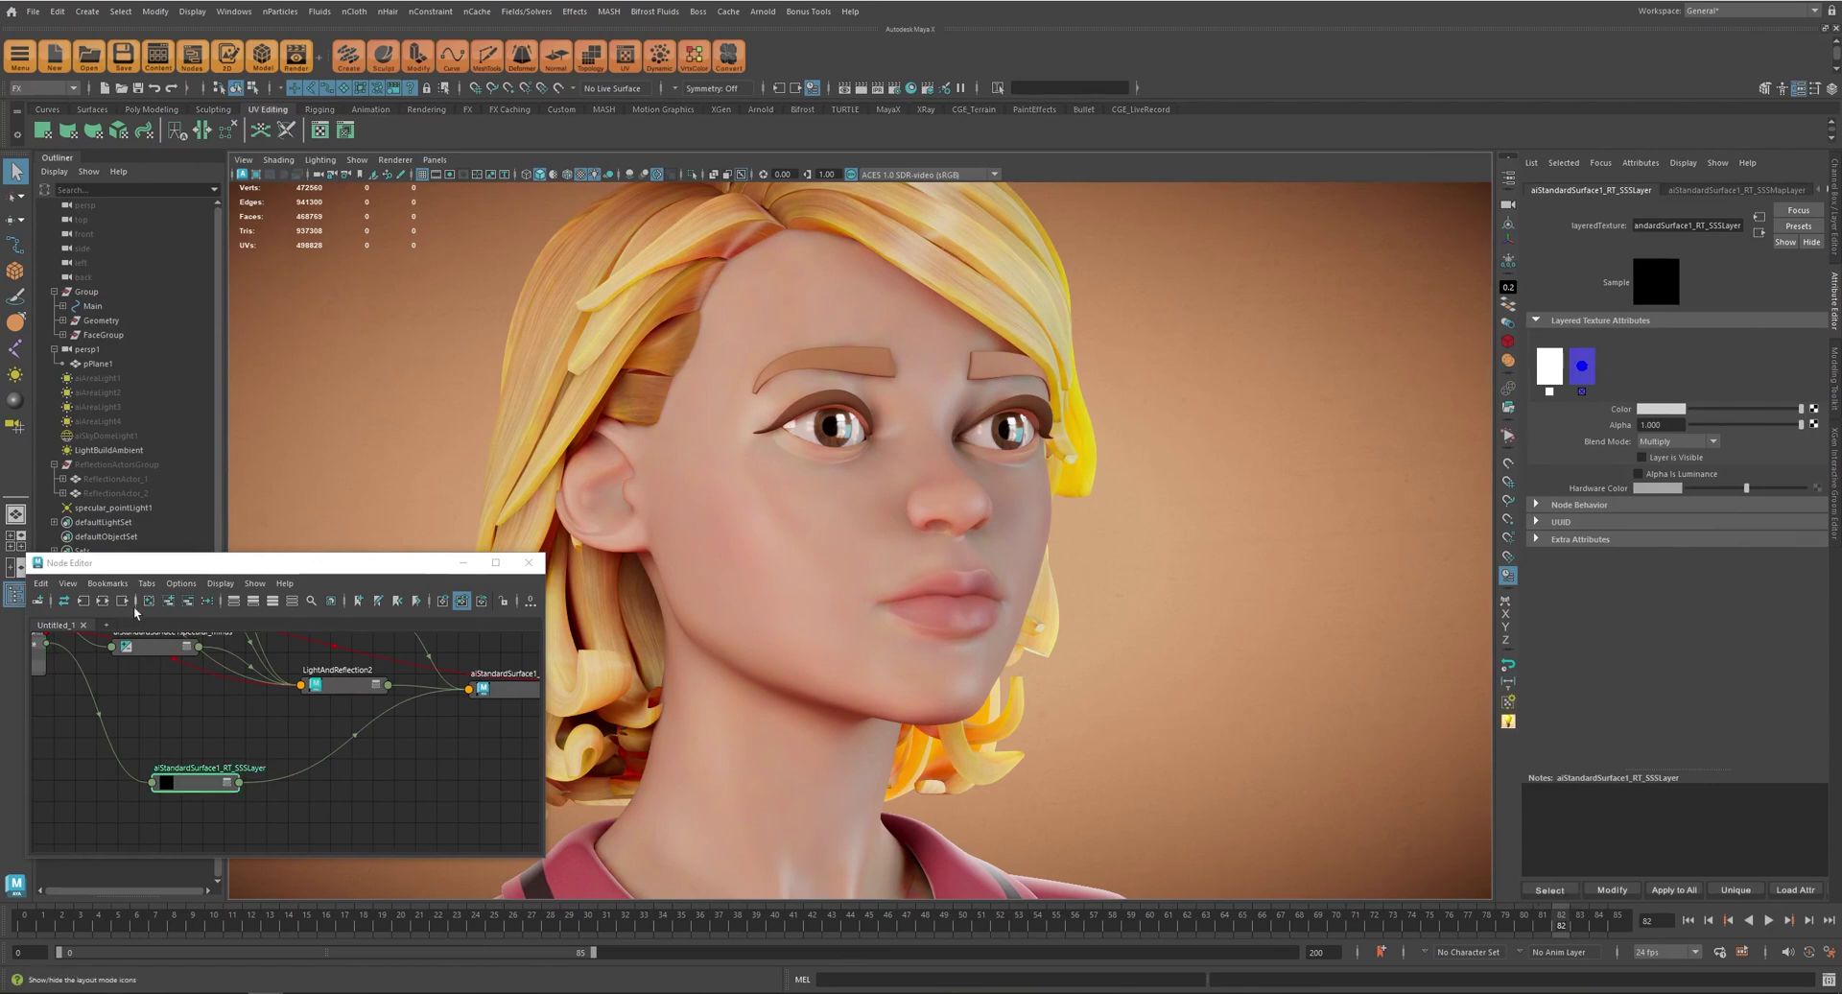
middle_click_drag(235, 722, 415, 781, "alt")
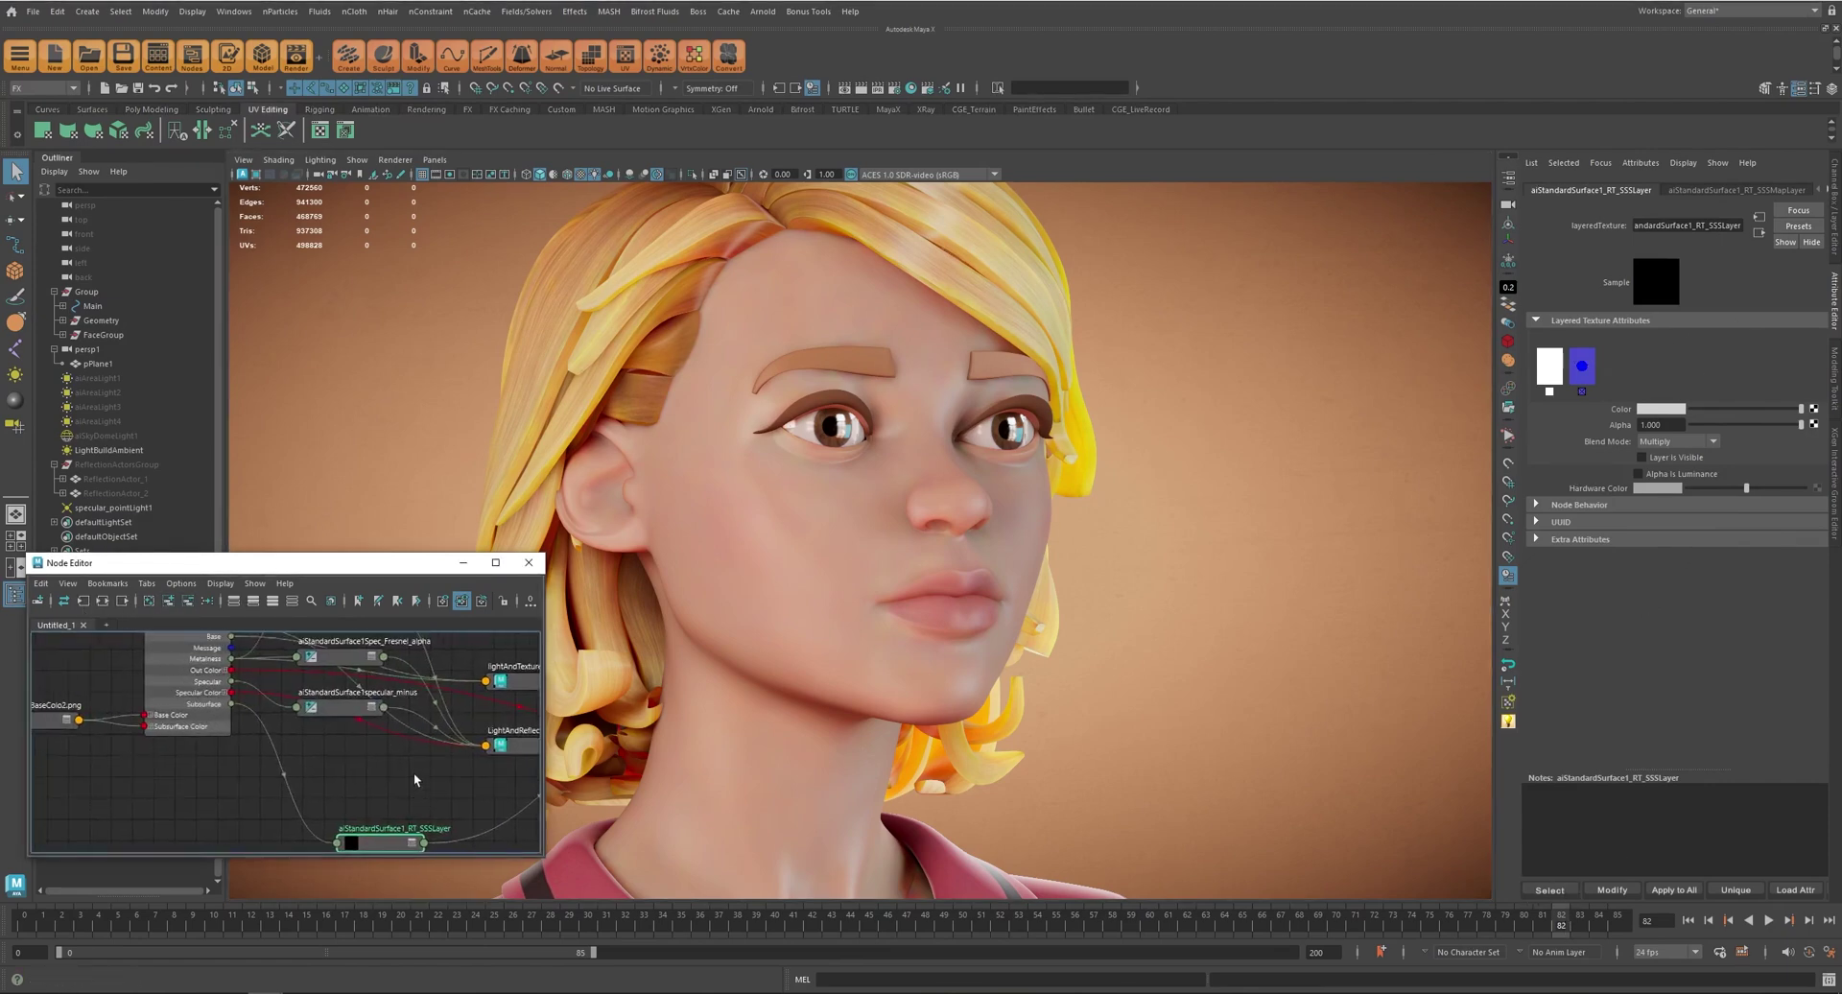
scroll(415, 781, "down", 3)
mouse_move(235, 767)
middle_mouse_down("alt")
mouse_move(274, 756)
mouse_move(241, 746)
middle_mouse_up("alt")
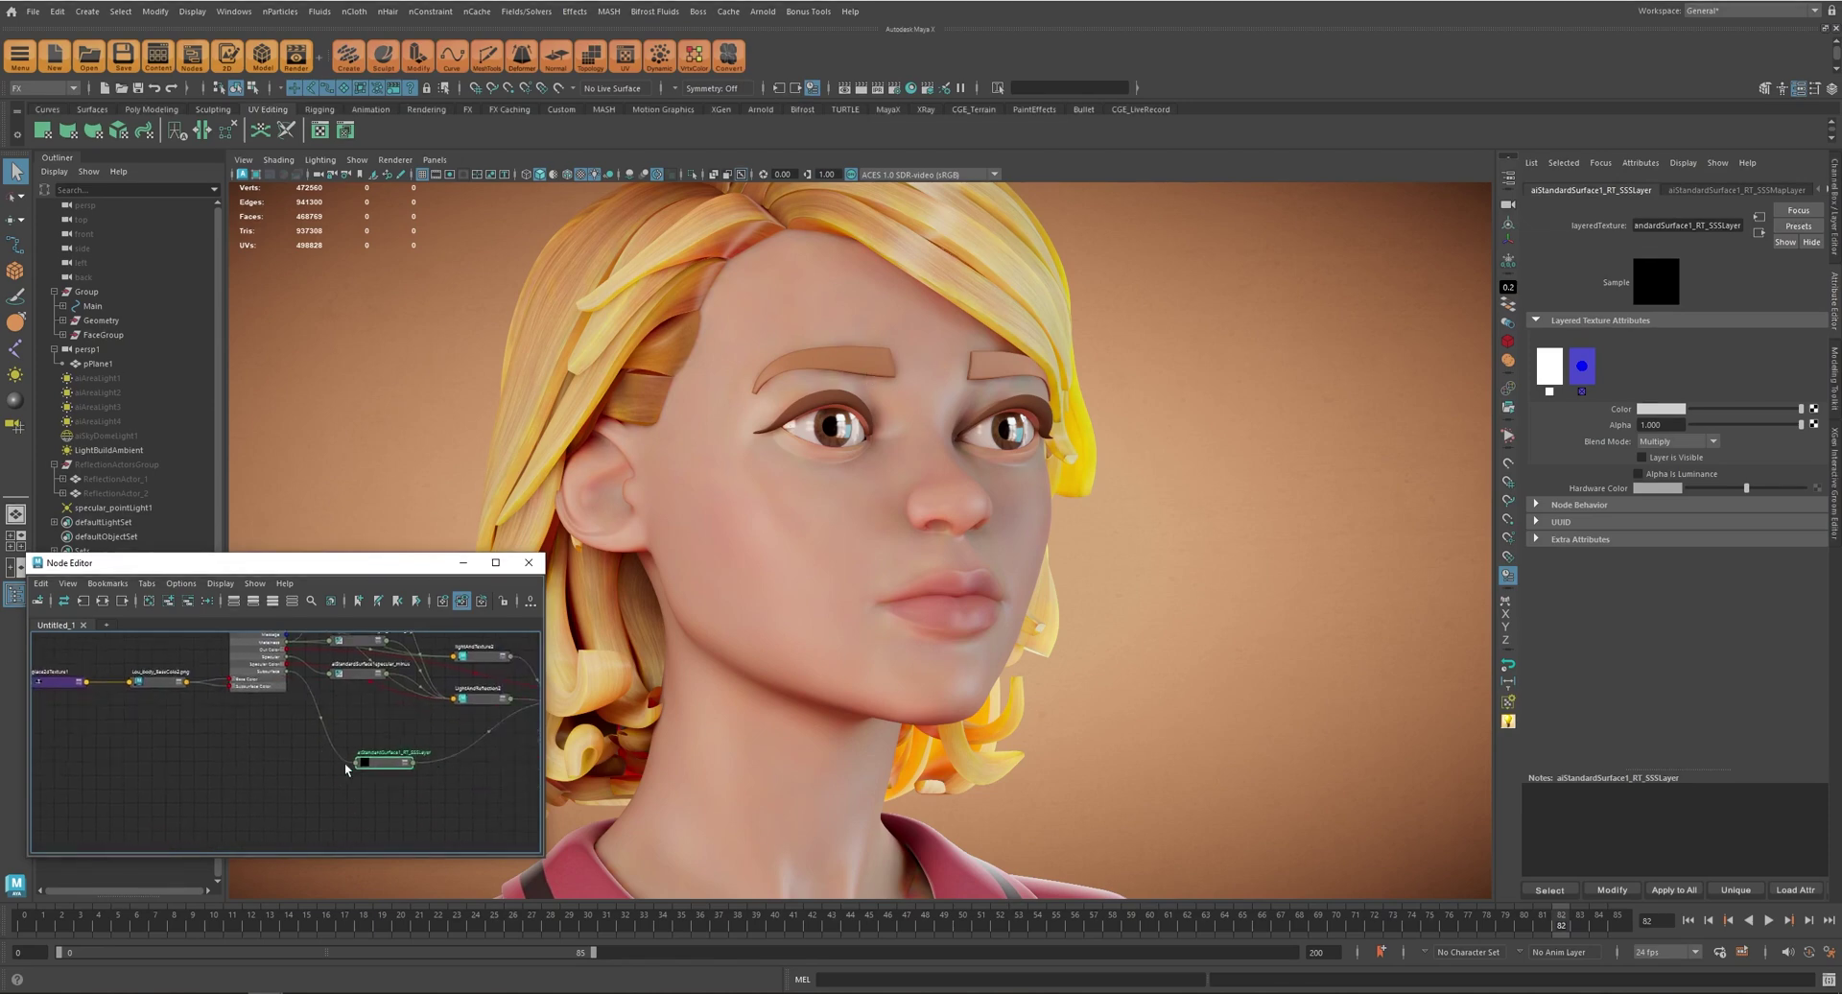
left_click_drag(381, 763, 395, 740)
- Create a 2D ramp texture in the skin network and place it with its placement node beside the SSSLayer node
left_click(256, 735)
key("Tab")
type("ramp")
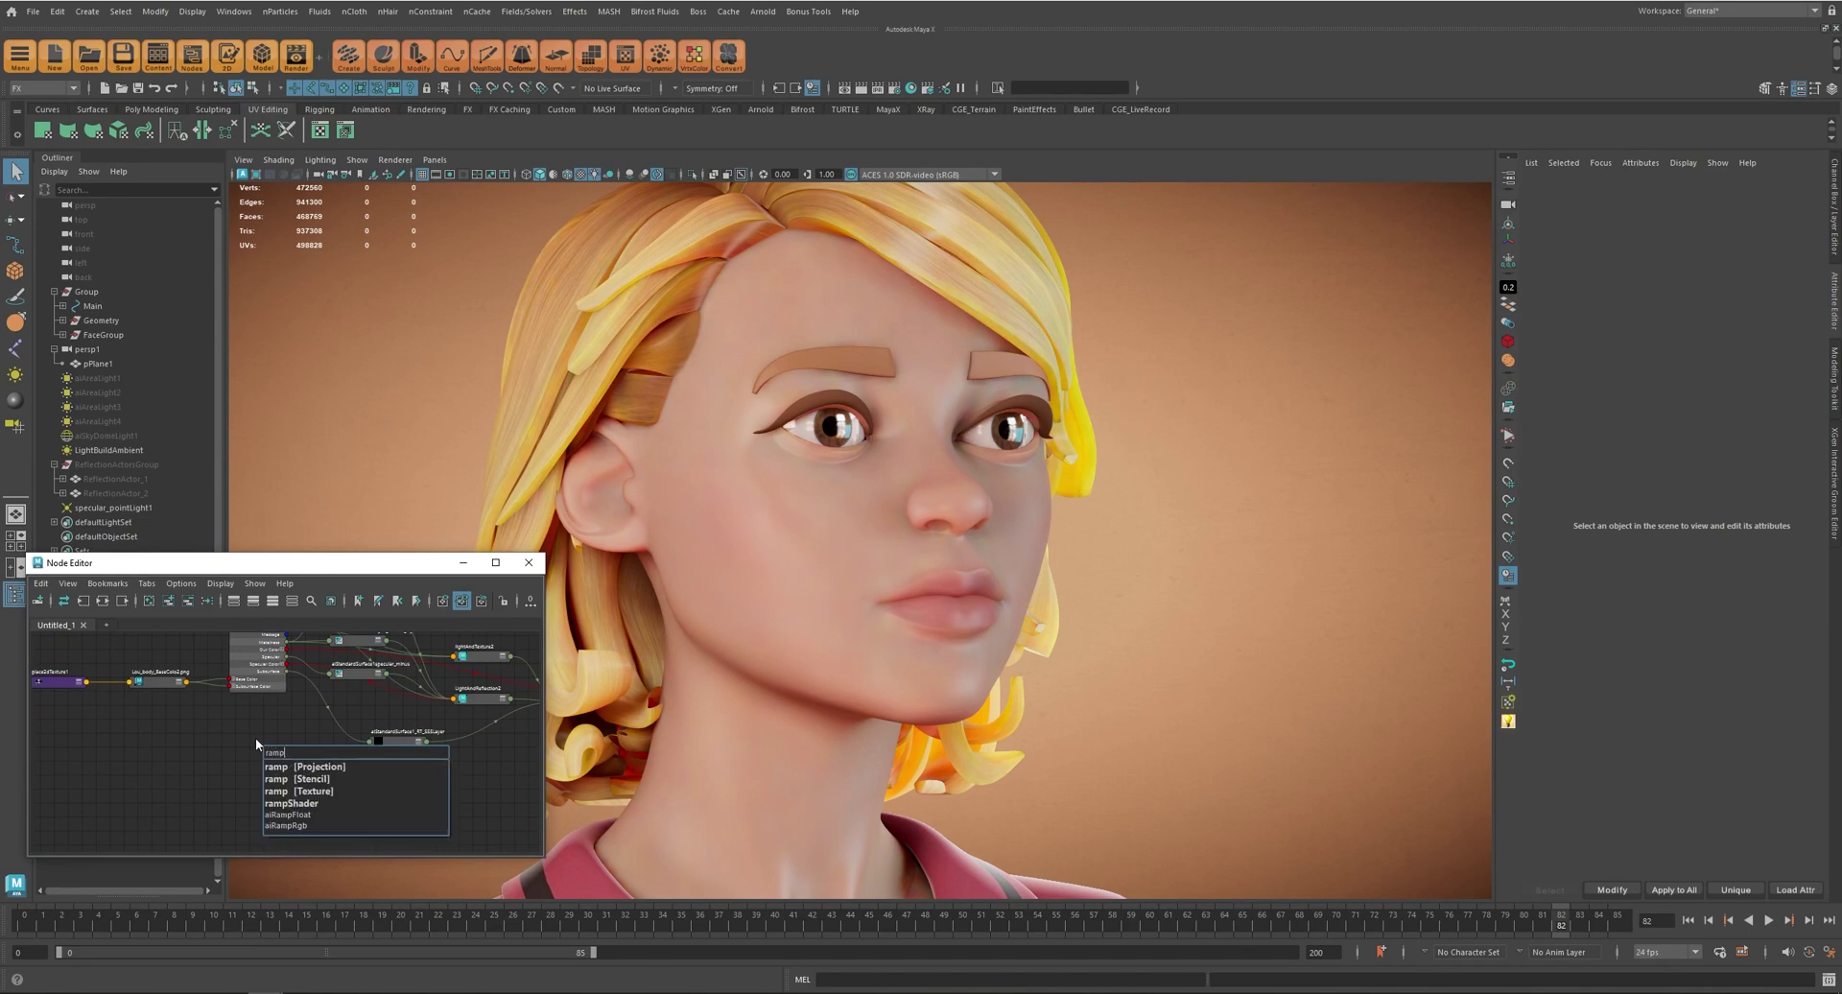
left_click(331, 790)
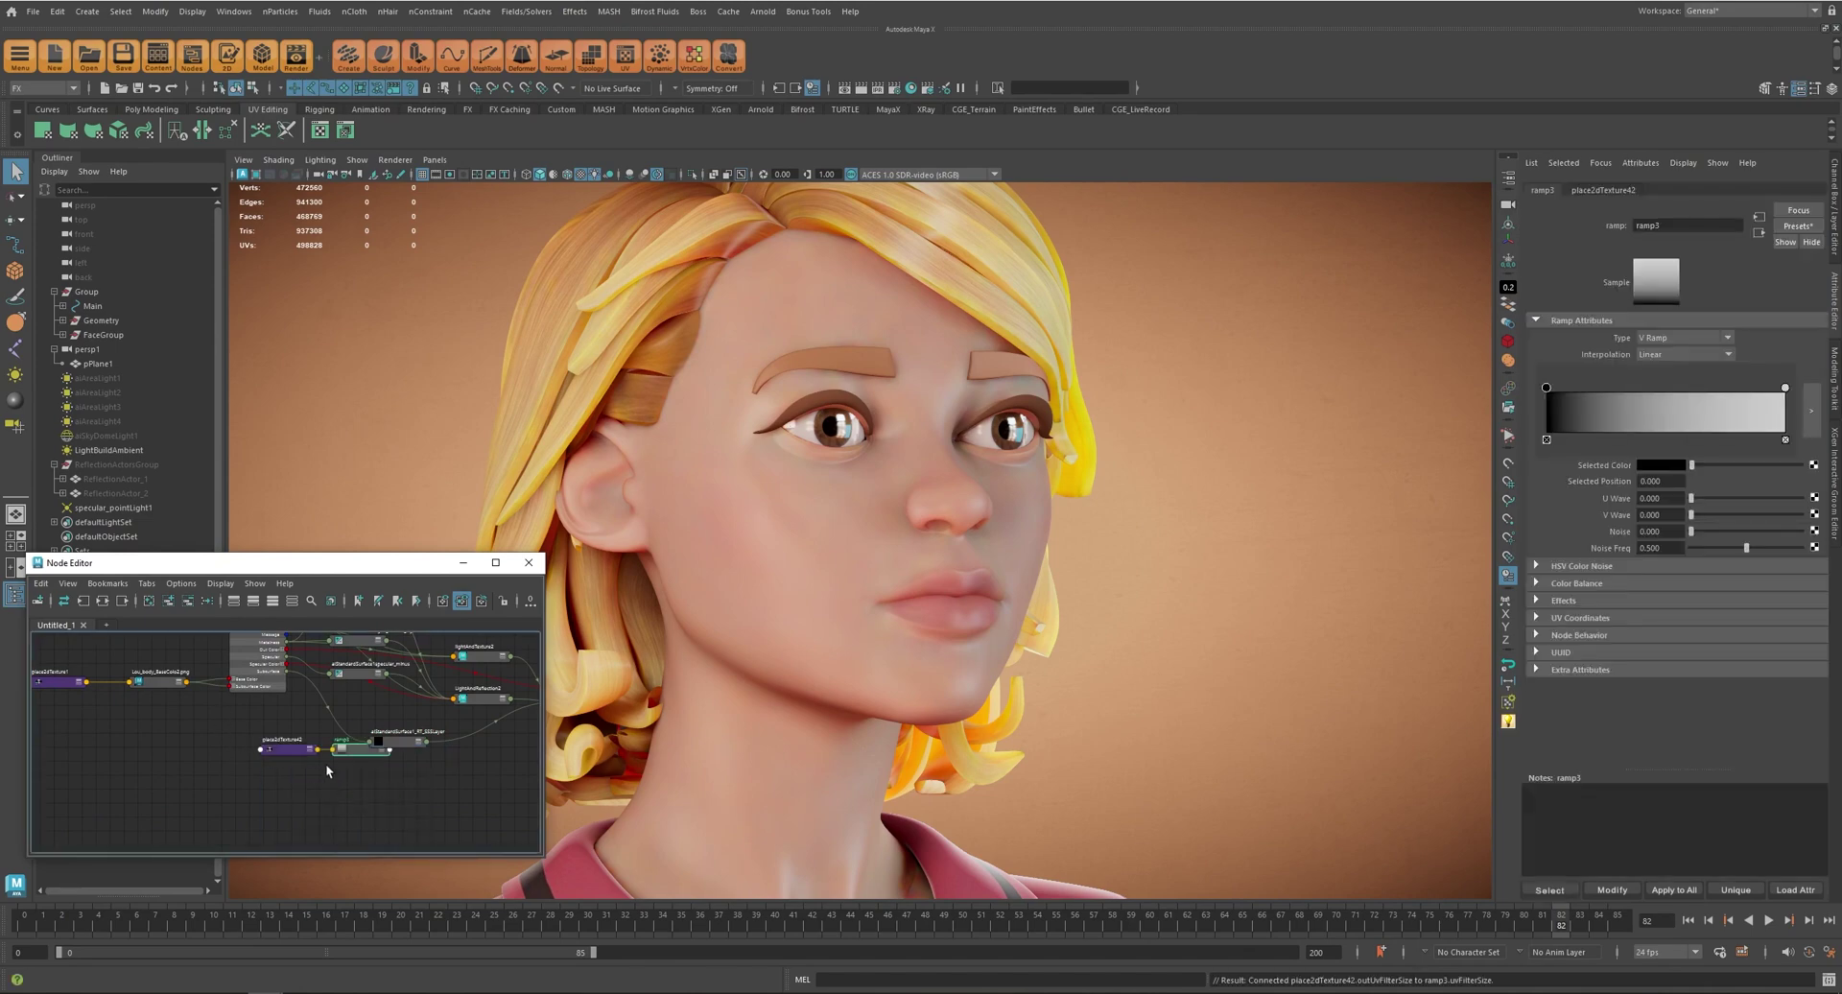
left_click_drag(333, 766, 271, 755)
scroll(296, 738, "up", 4)
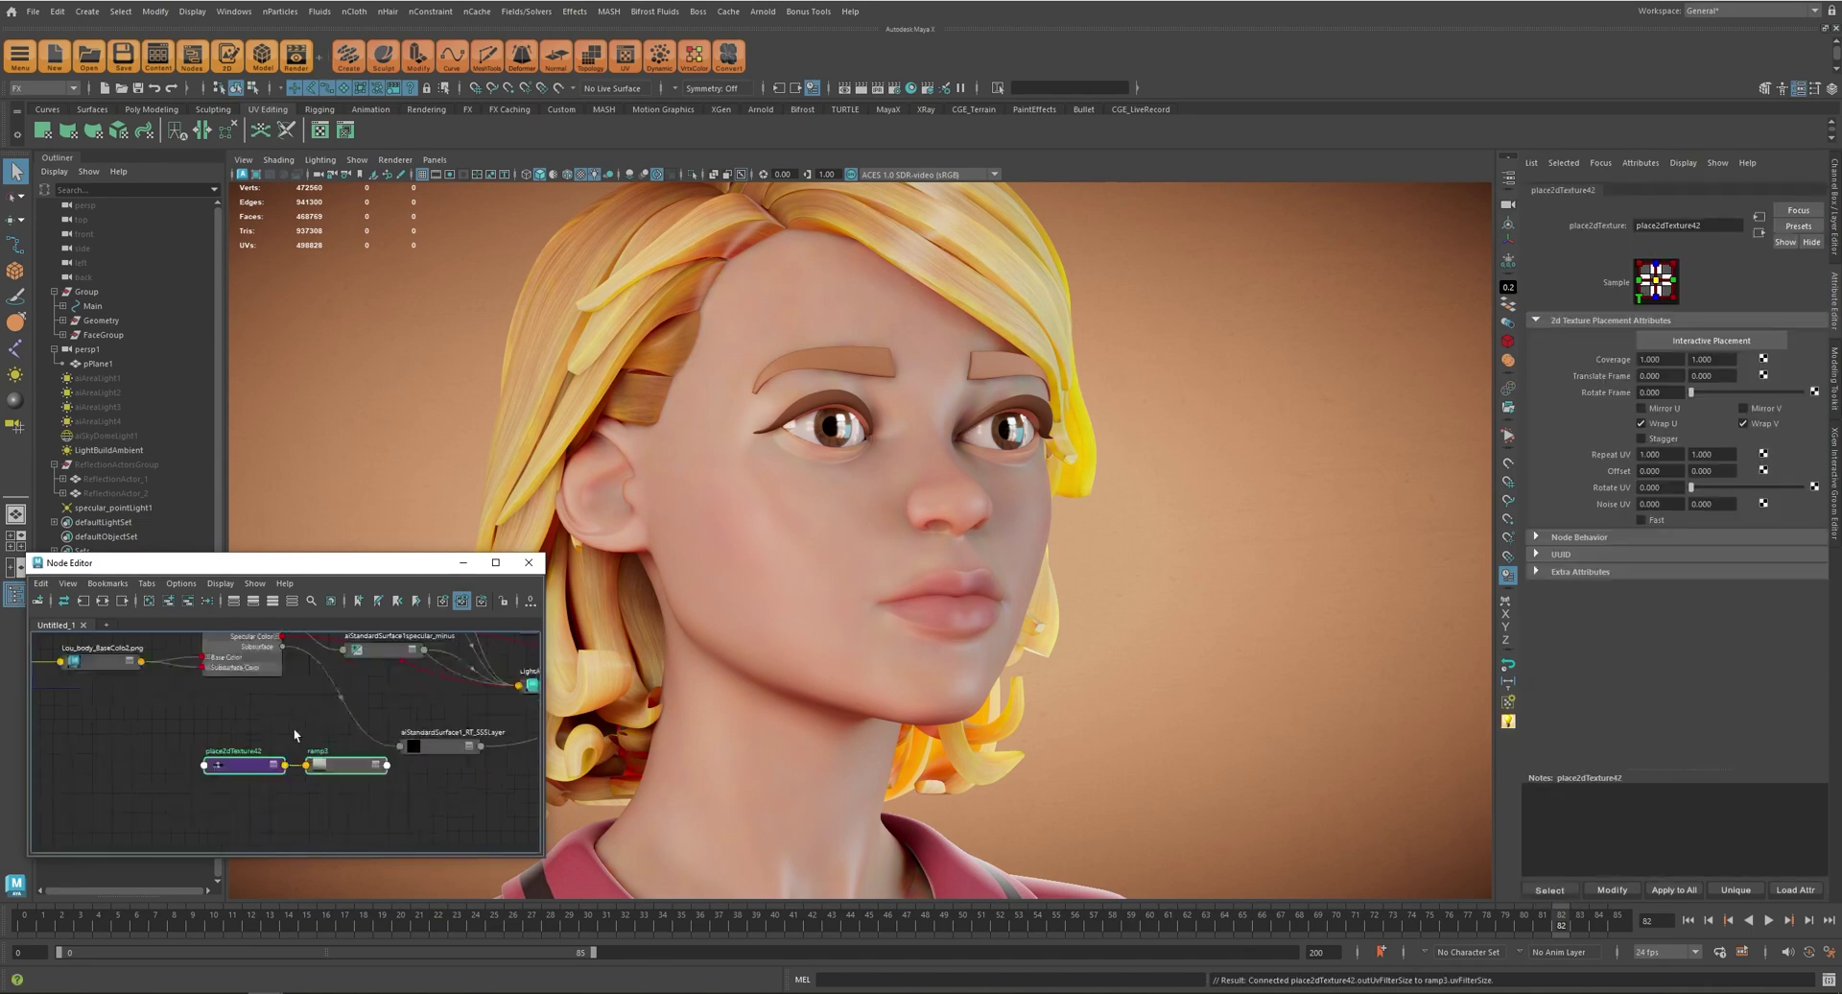
middle_click_drag(225, 728, 292, 772, "alt")
scroll(292, 773, "down", 2)
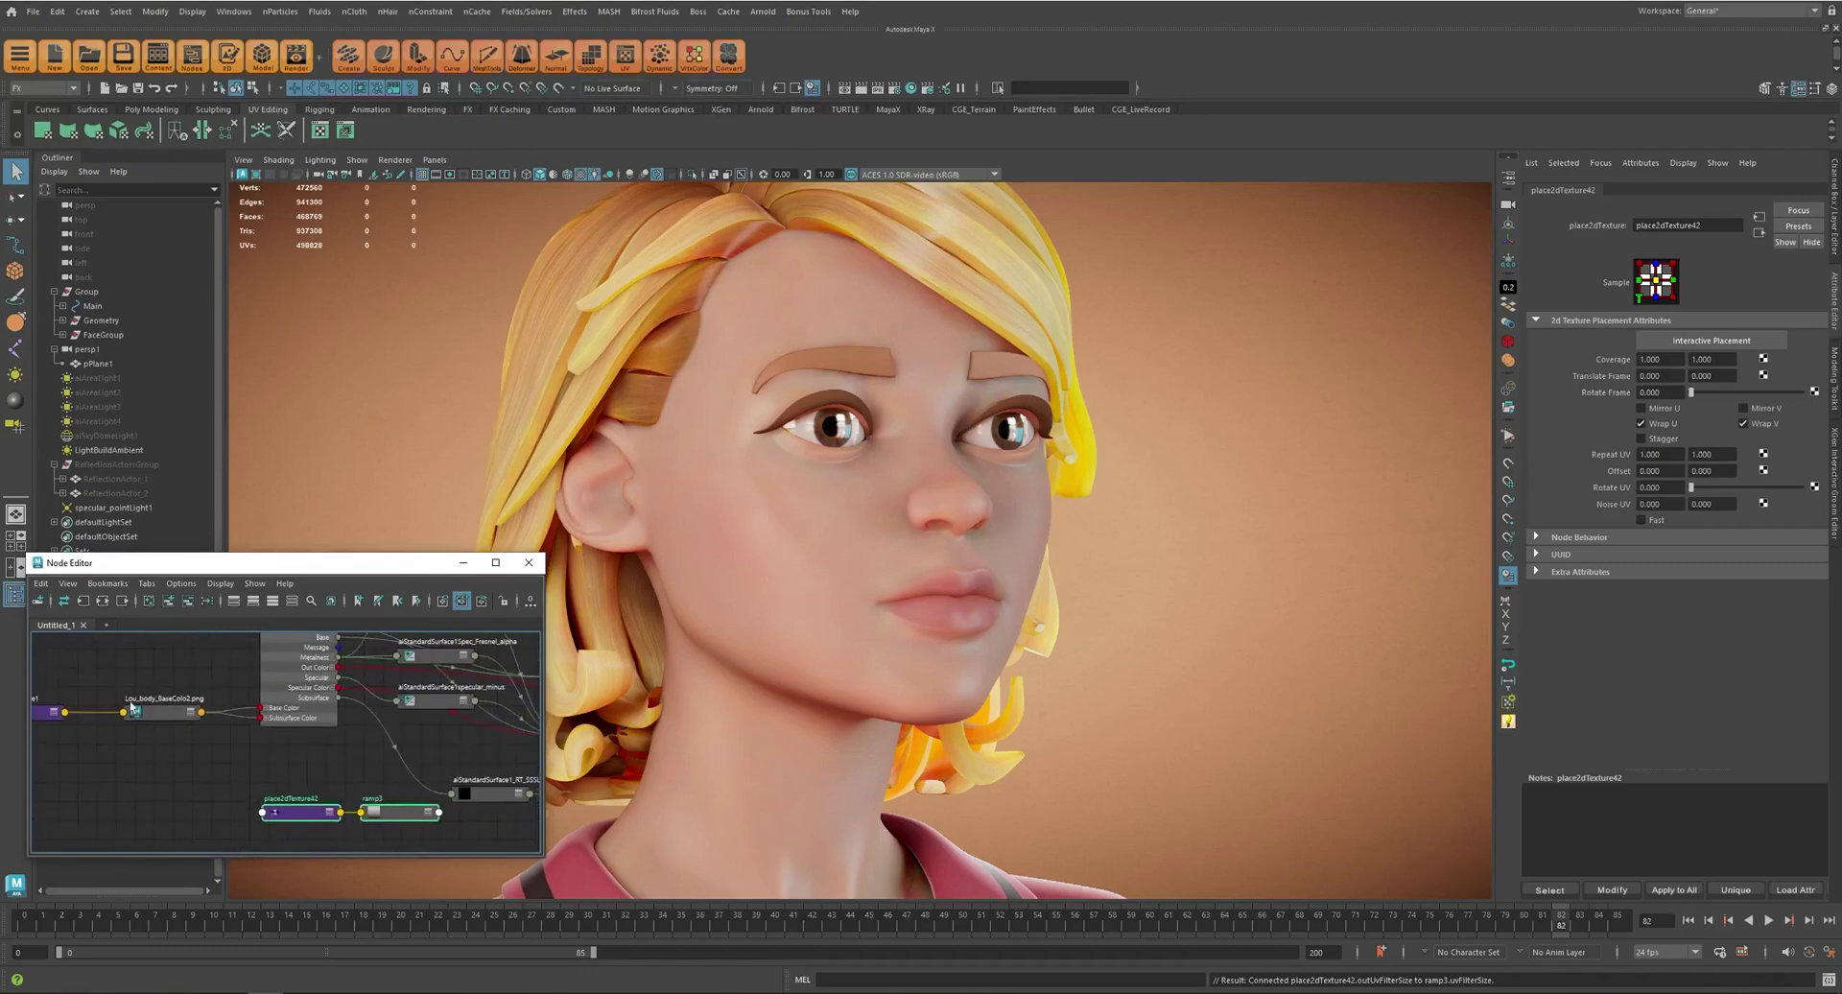
- Expand the ramp and Lou_body_BaseColor file nodes, and connect the file's Out Alpha to the ramp's U and V coordinates
left_click(387, 808)
middle_click_drag(391, 827, 380, 724, "alt")
key("2")
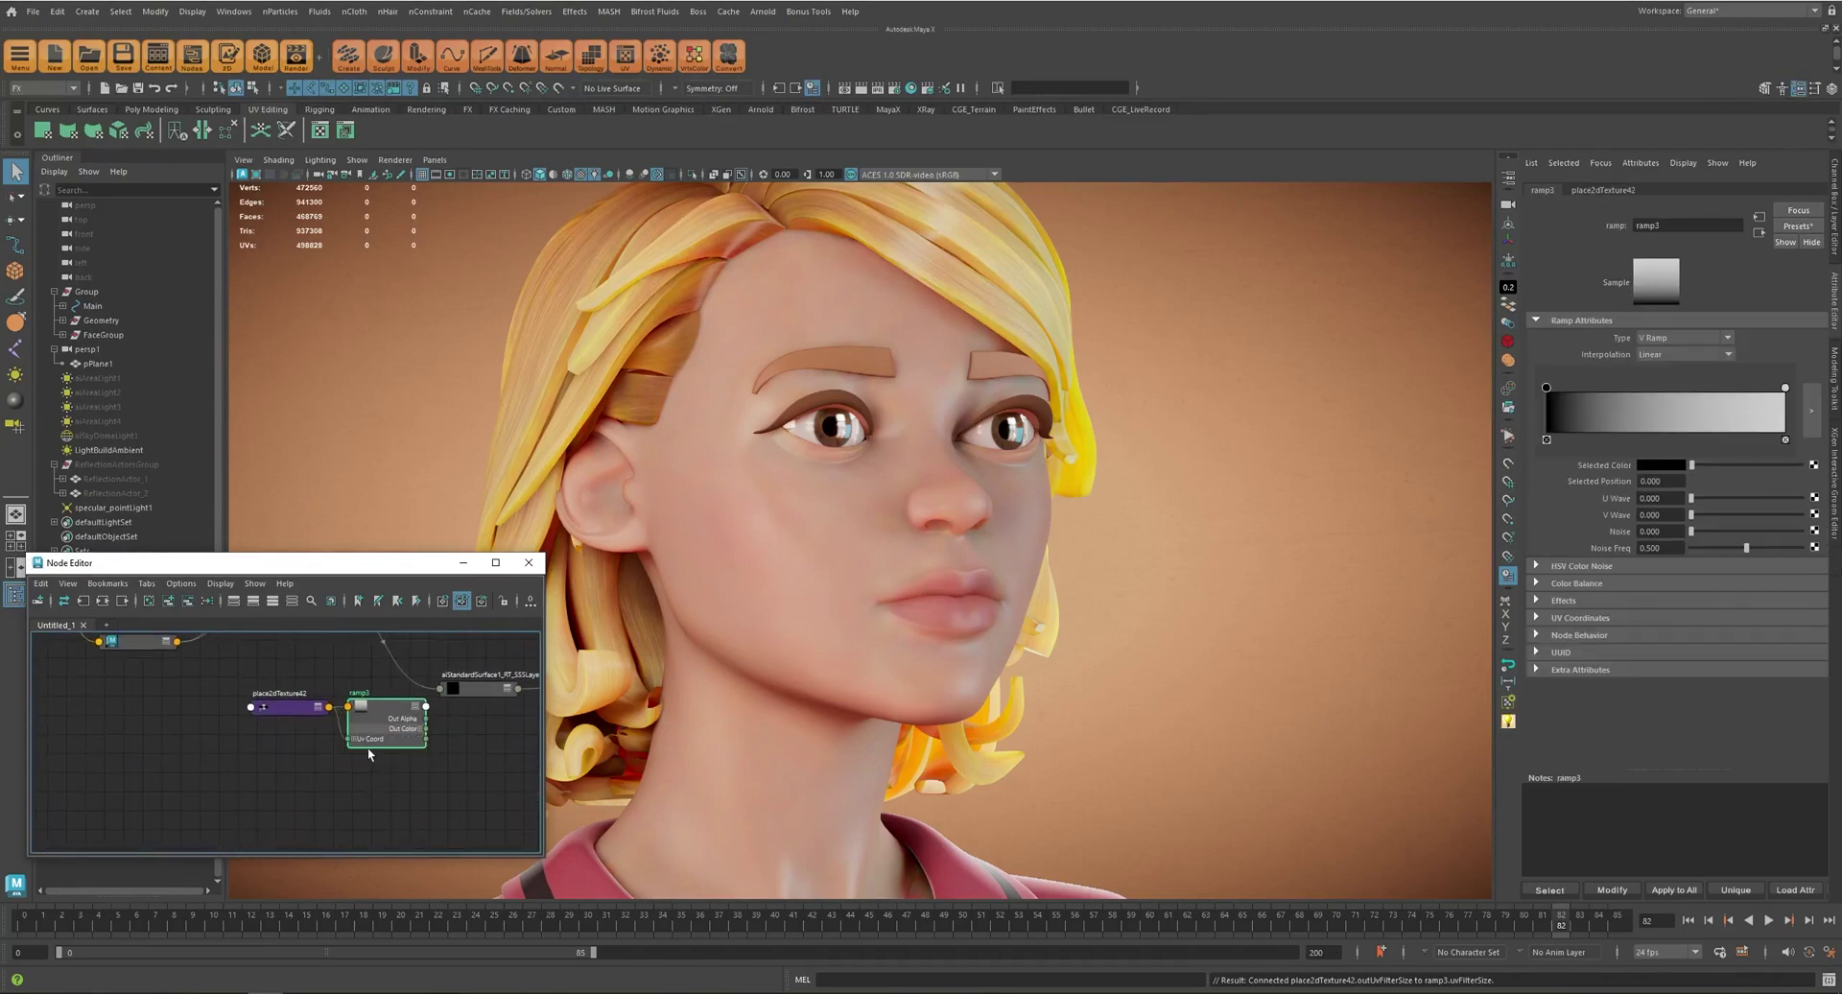
middle_click_drag(255, 755, 282, 809)
left_click(174, 697)
key("3")
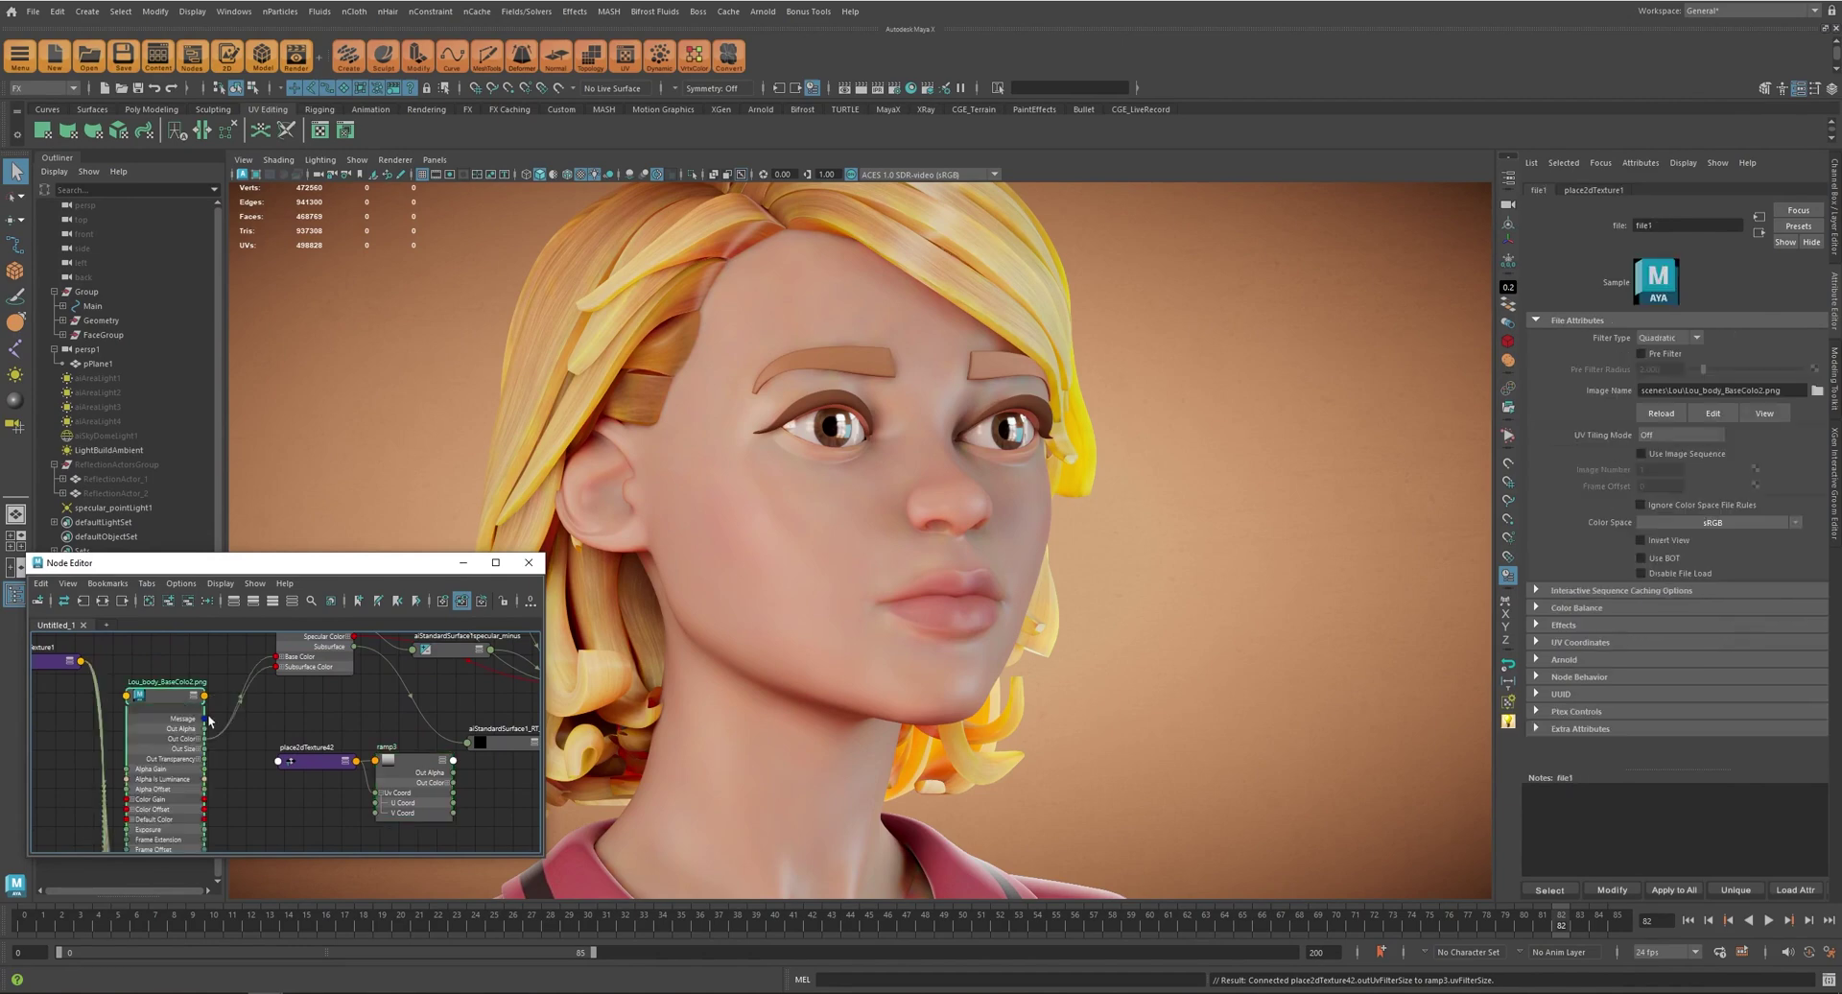
left_click_drag(205, 728, 375, 803)
left_click(401, 758)
- Connect the ramp to the alpha of the SSSLayer texture's first layer and make that layer visible
middle_click_drag(401, 758, 308, 744, "alt")
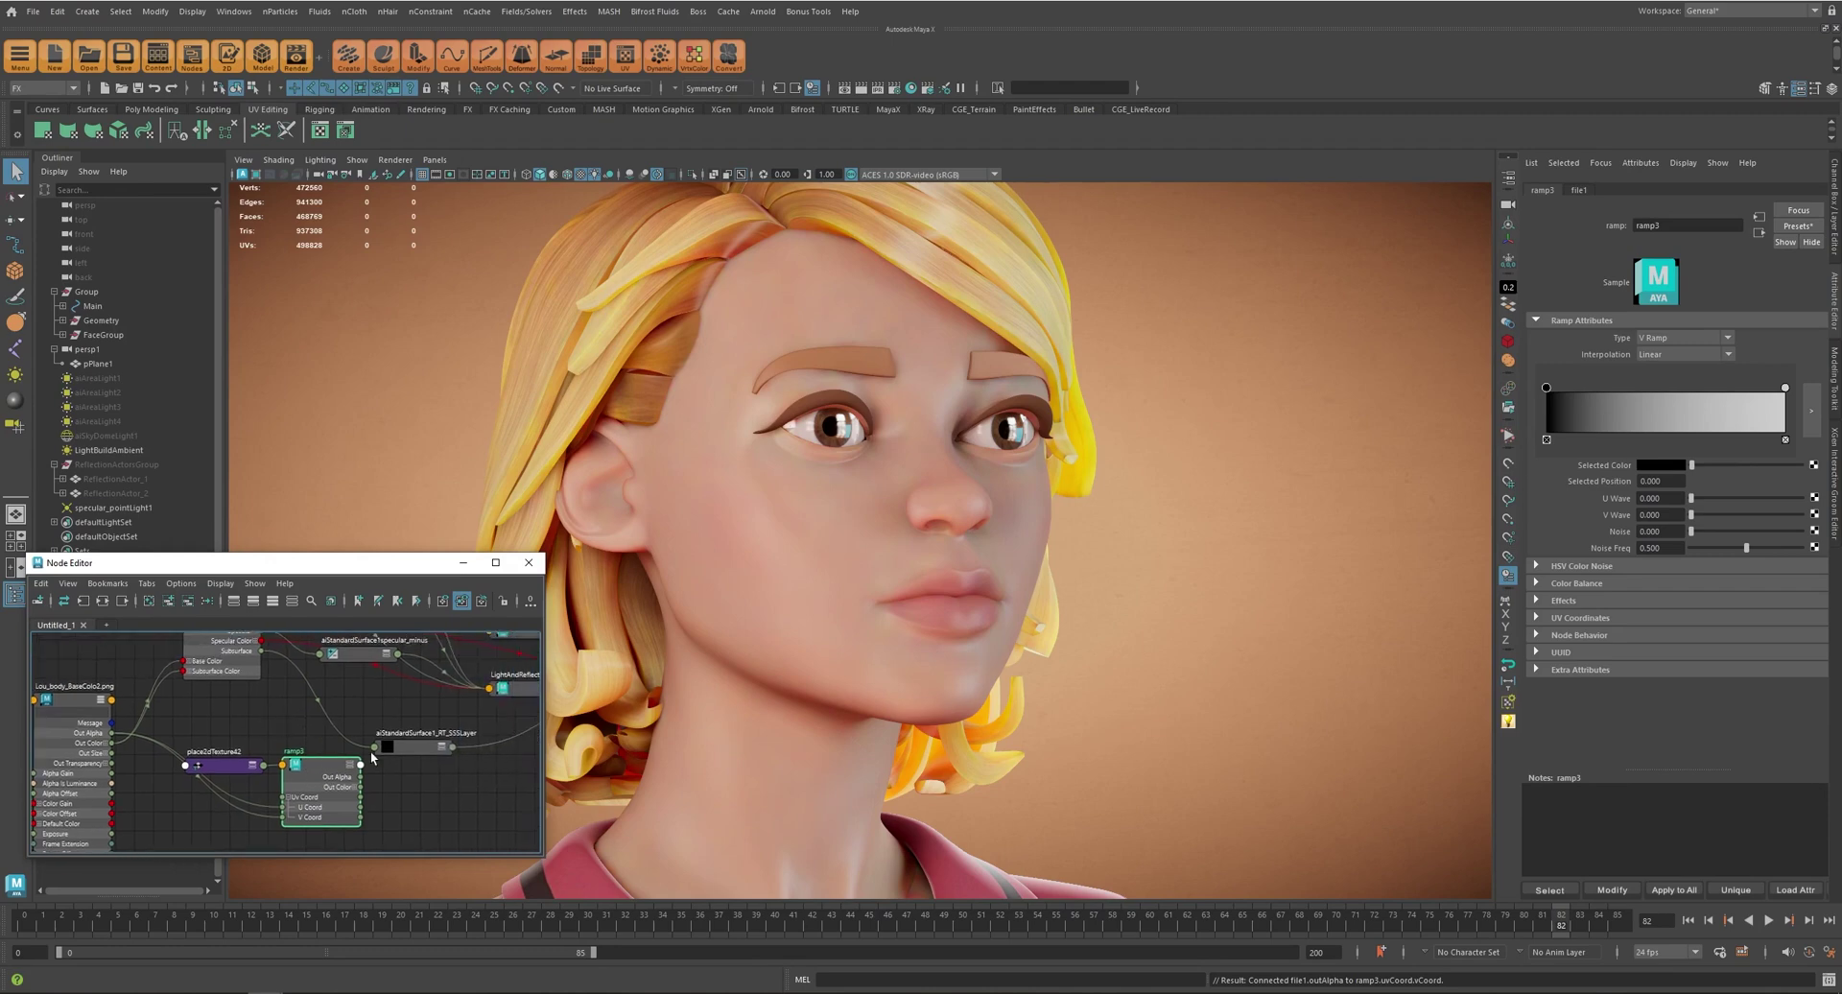
left_click(415, 749)
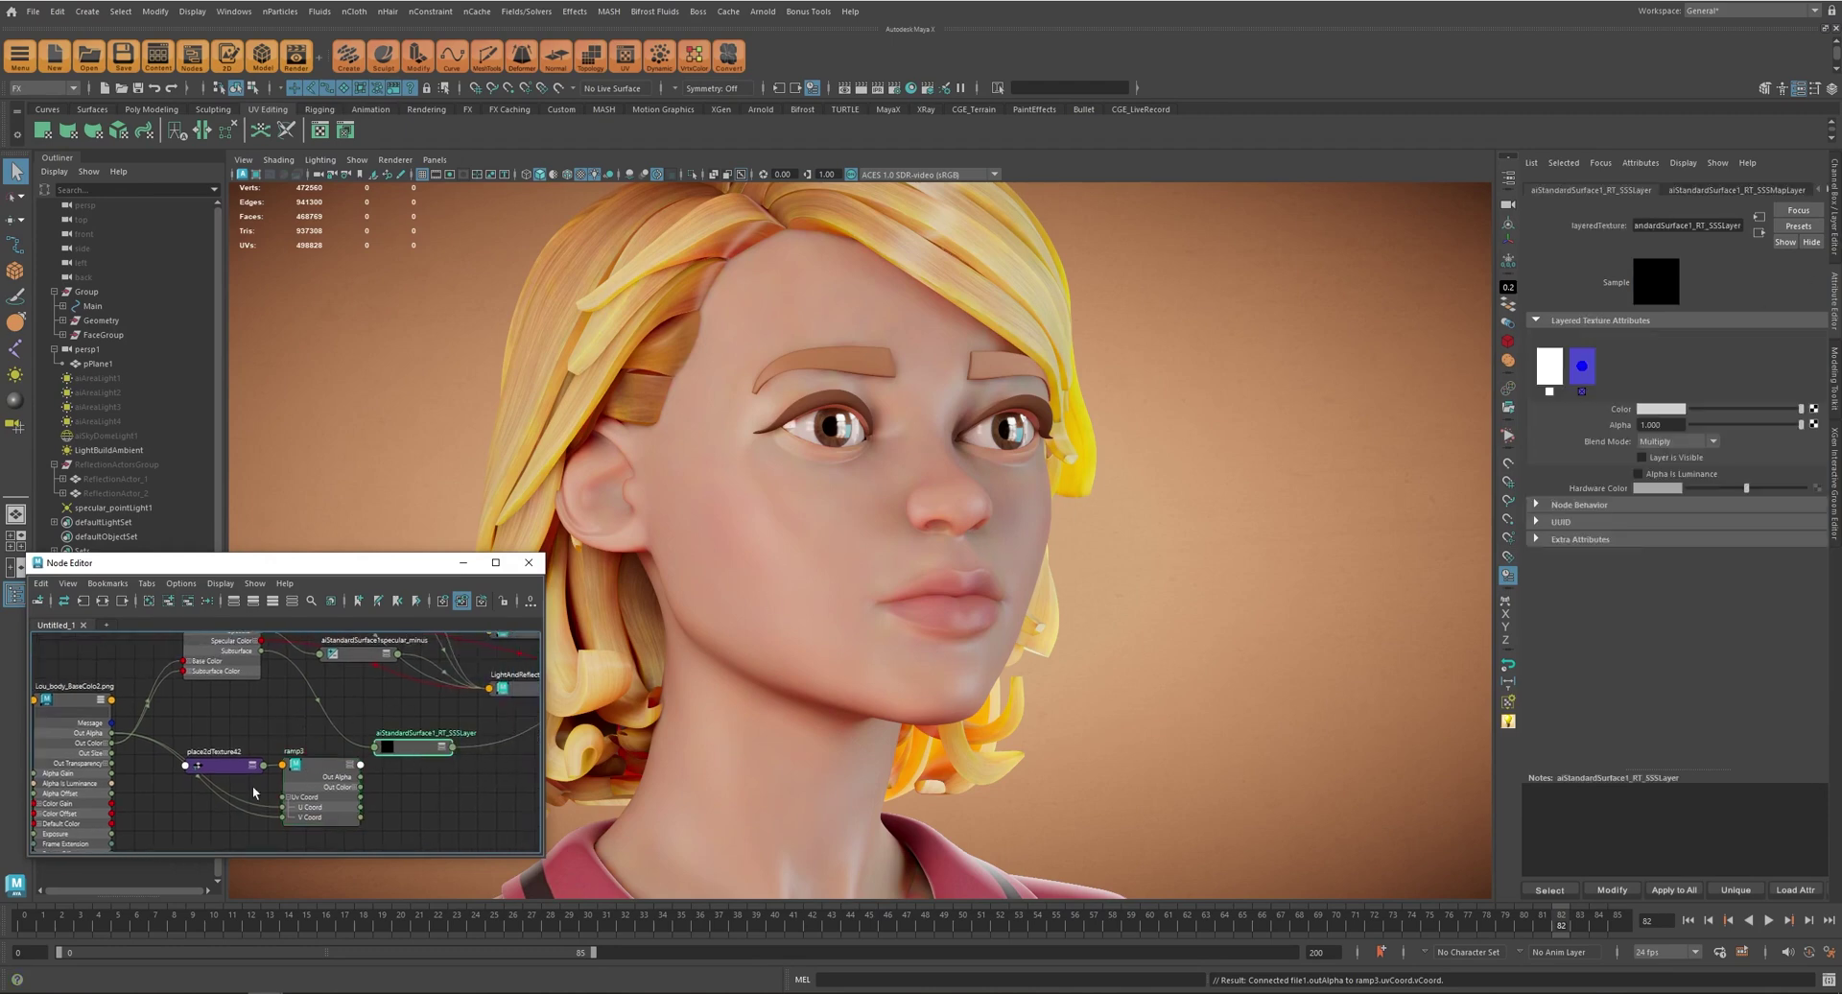
middle_click_drag(315, 768, 1653, 444)
left_click(1664, 462)
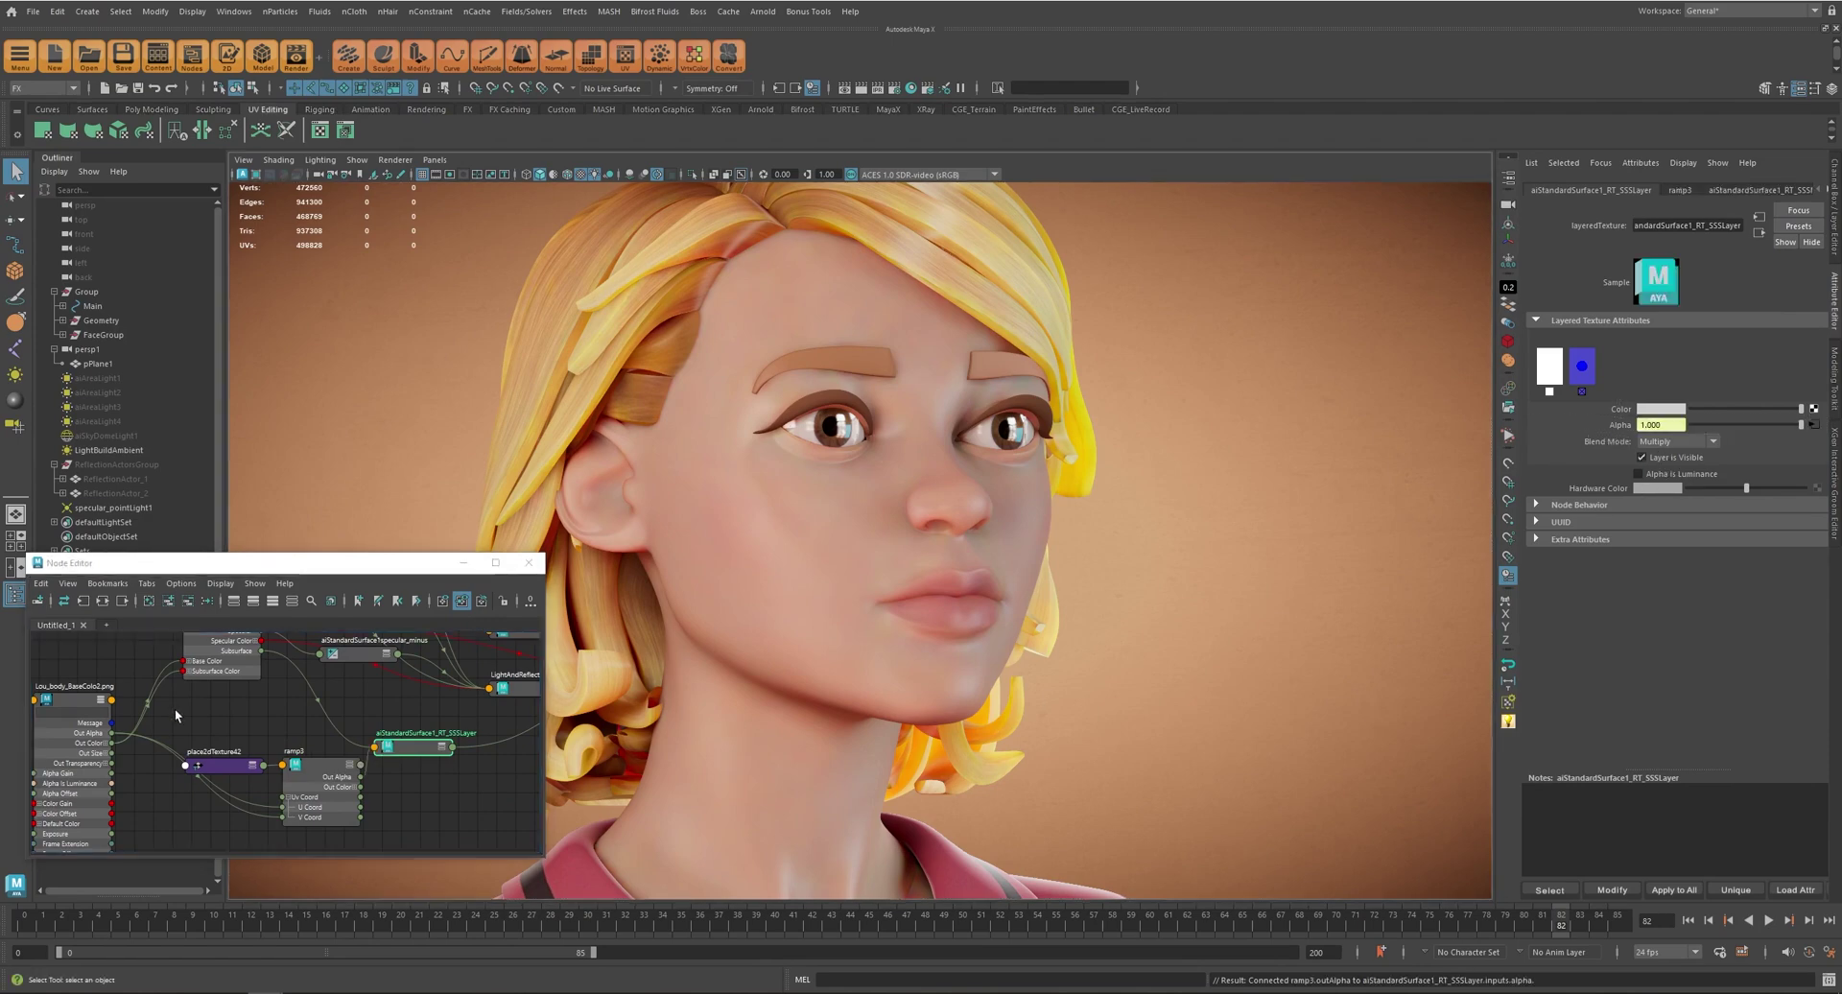
- Connect the body base color file to the first SSS layer's color and set its blend mode to Darken
middle_click_drag(69, 697, 1657, 410)
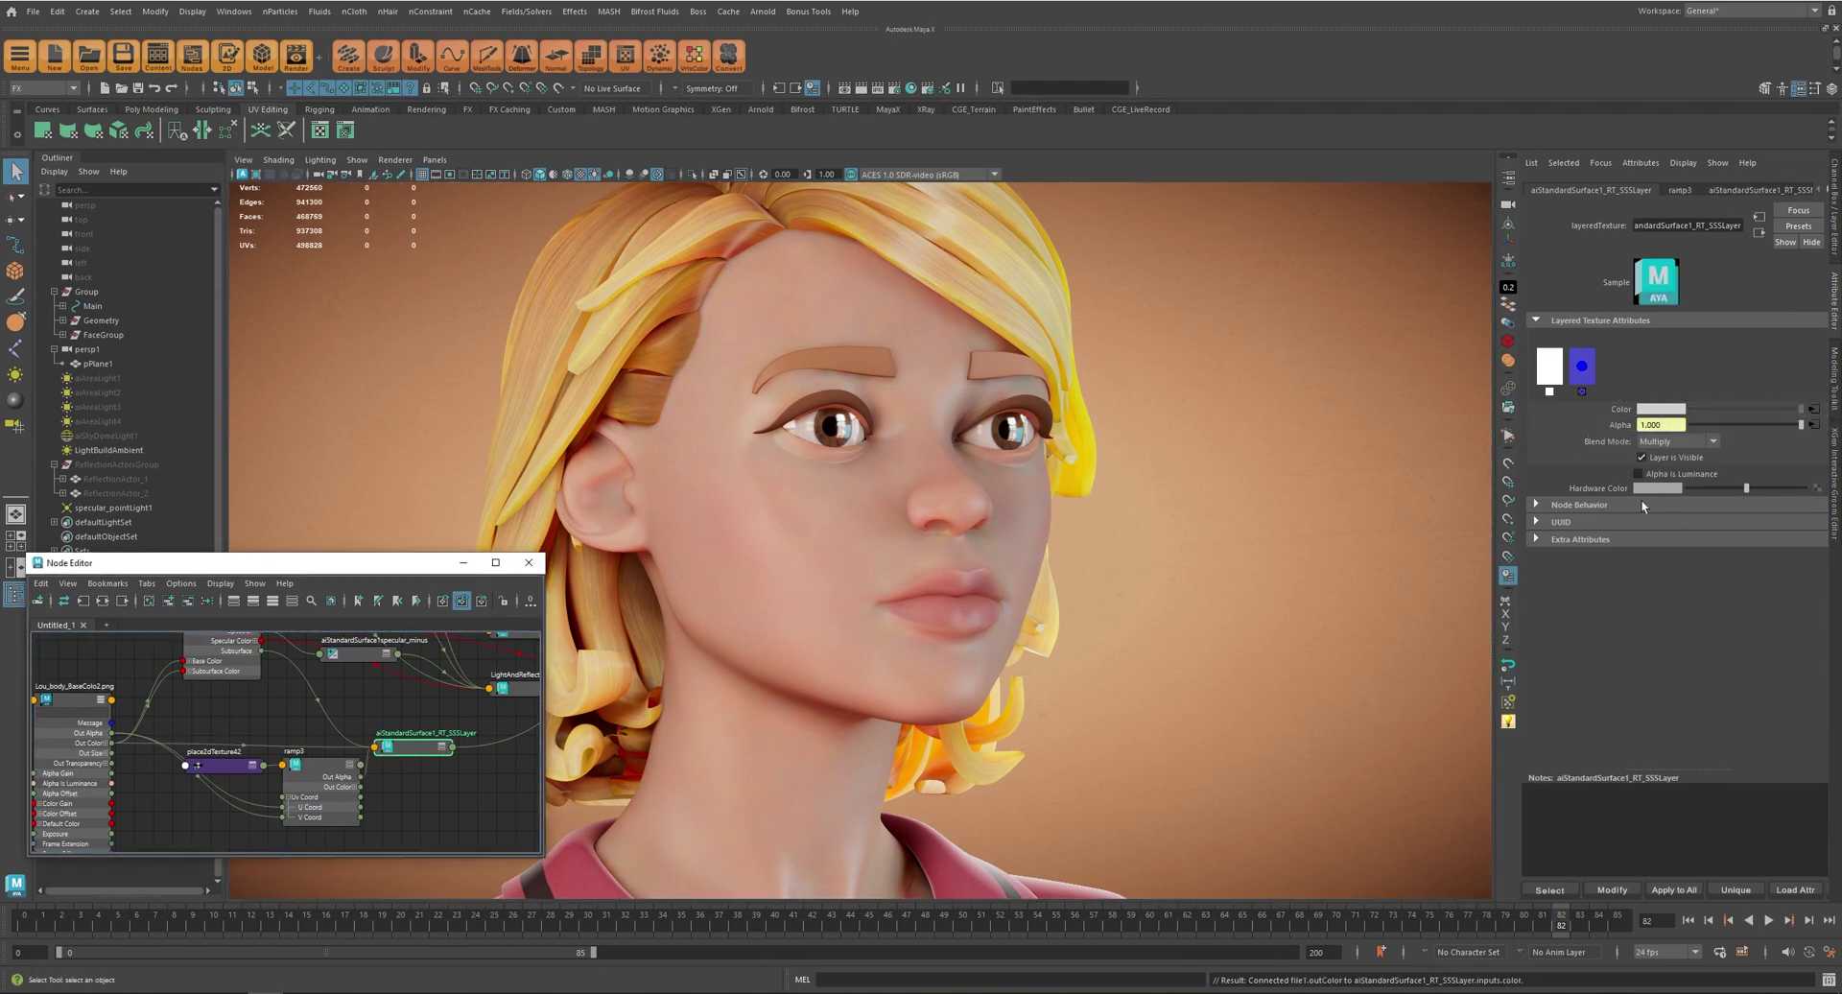
left_click(1675, 442)
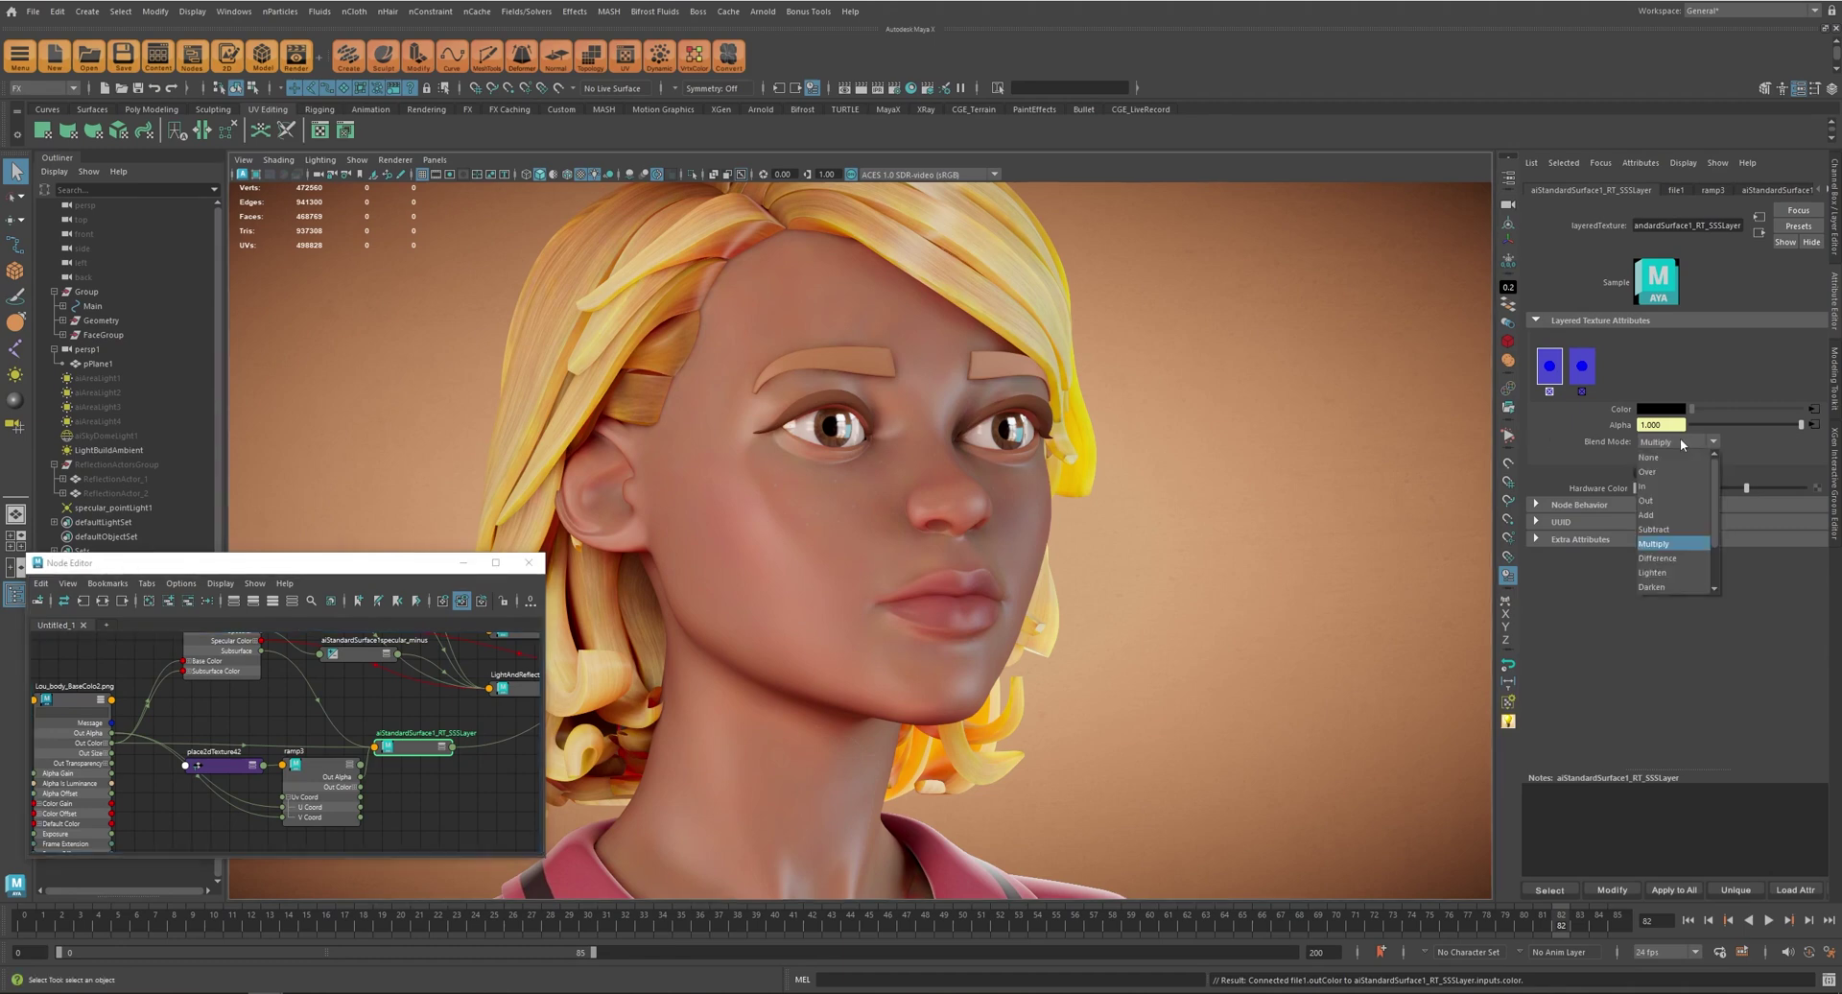
left_click(1666, 587)
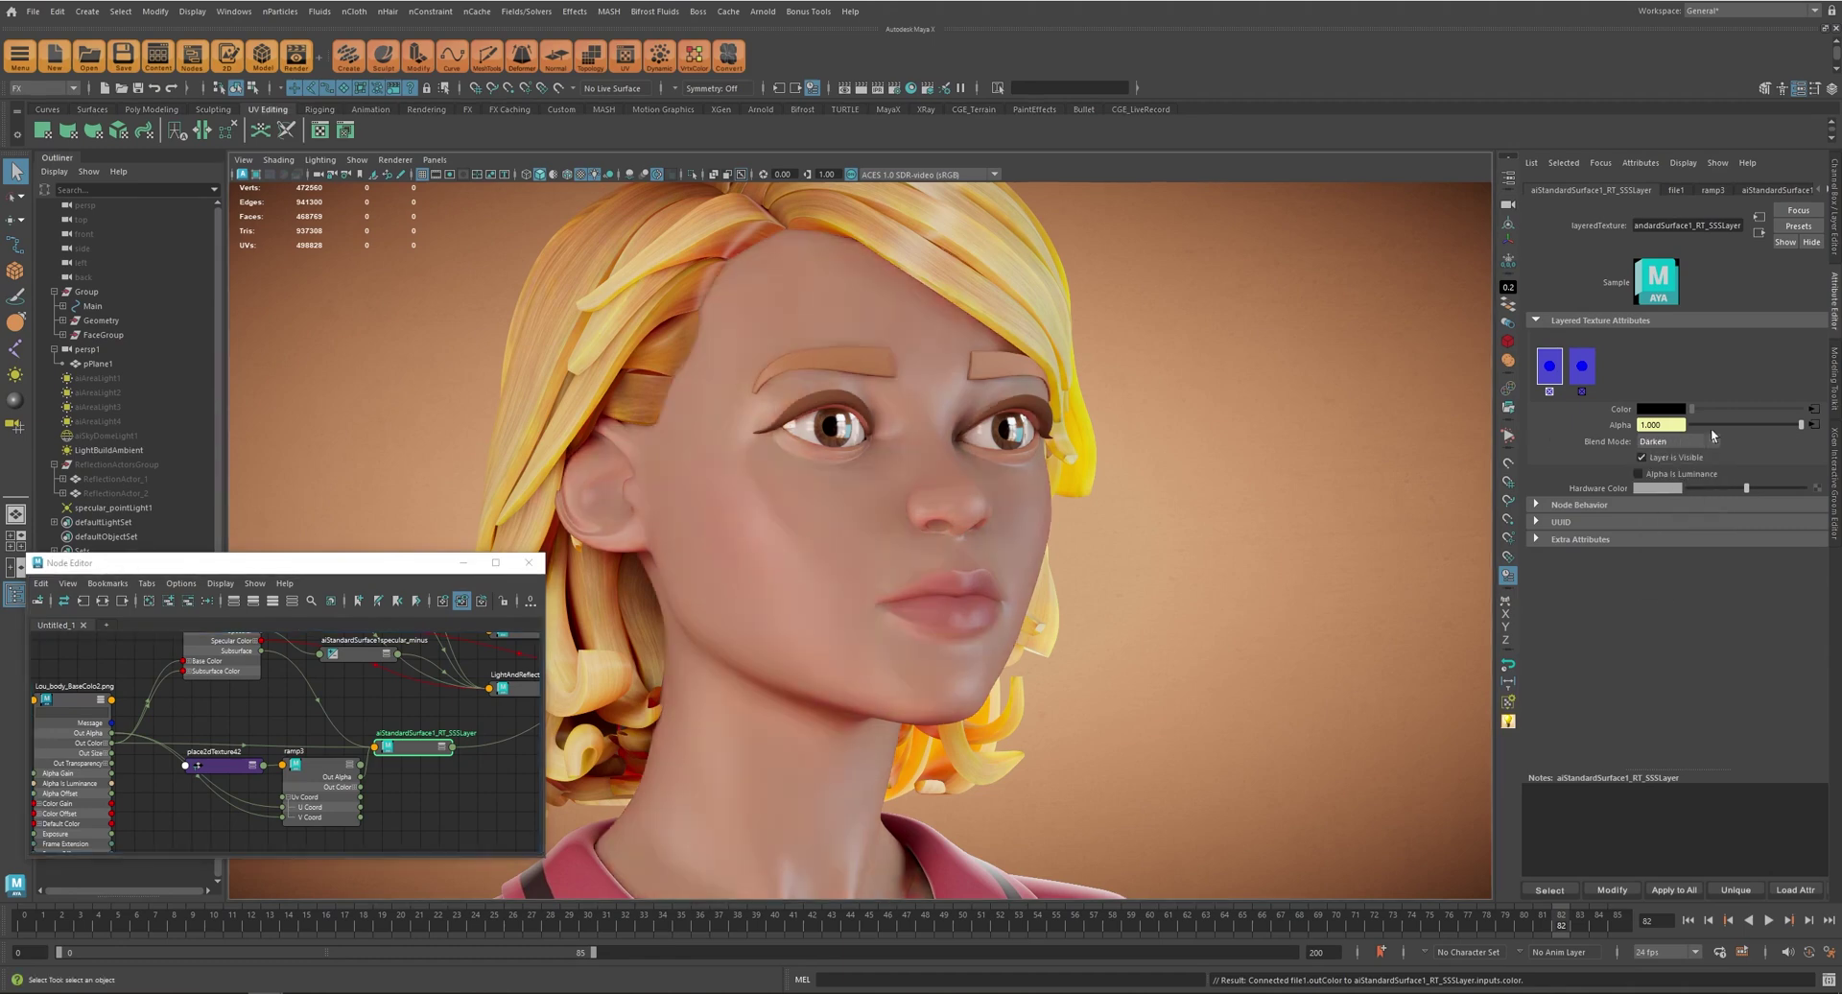
- Reverse and tighten the ramp's gradient, with white at about 0.39 and black just past the middle
left_click(338, 774)
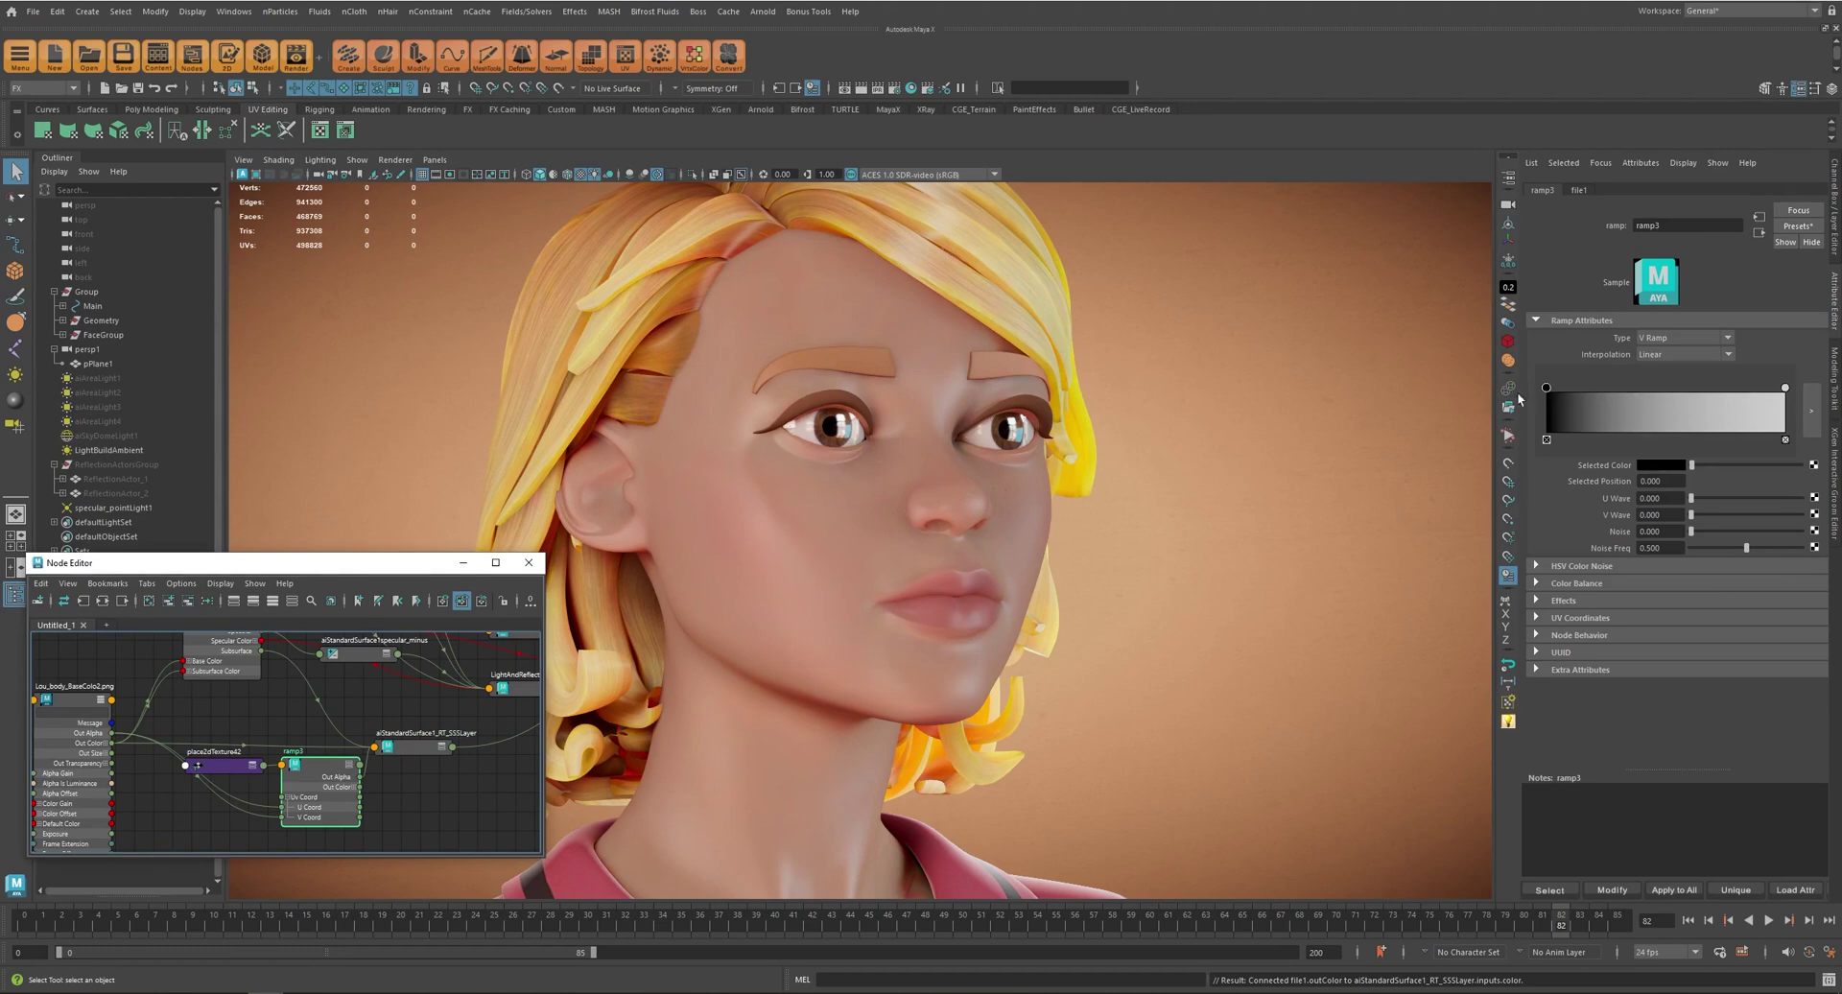
left_click_drag(1545, 391, 1592, 419)
left_click_drag(1788, 388, 1638, 388)
- Try the Multiply blend mode on the SSSLayer texture's first layer, and set it to Illuminate
left_click(413, 746)
left_click(1678, 441)
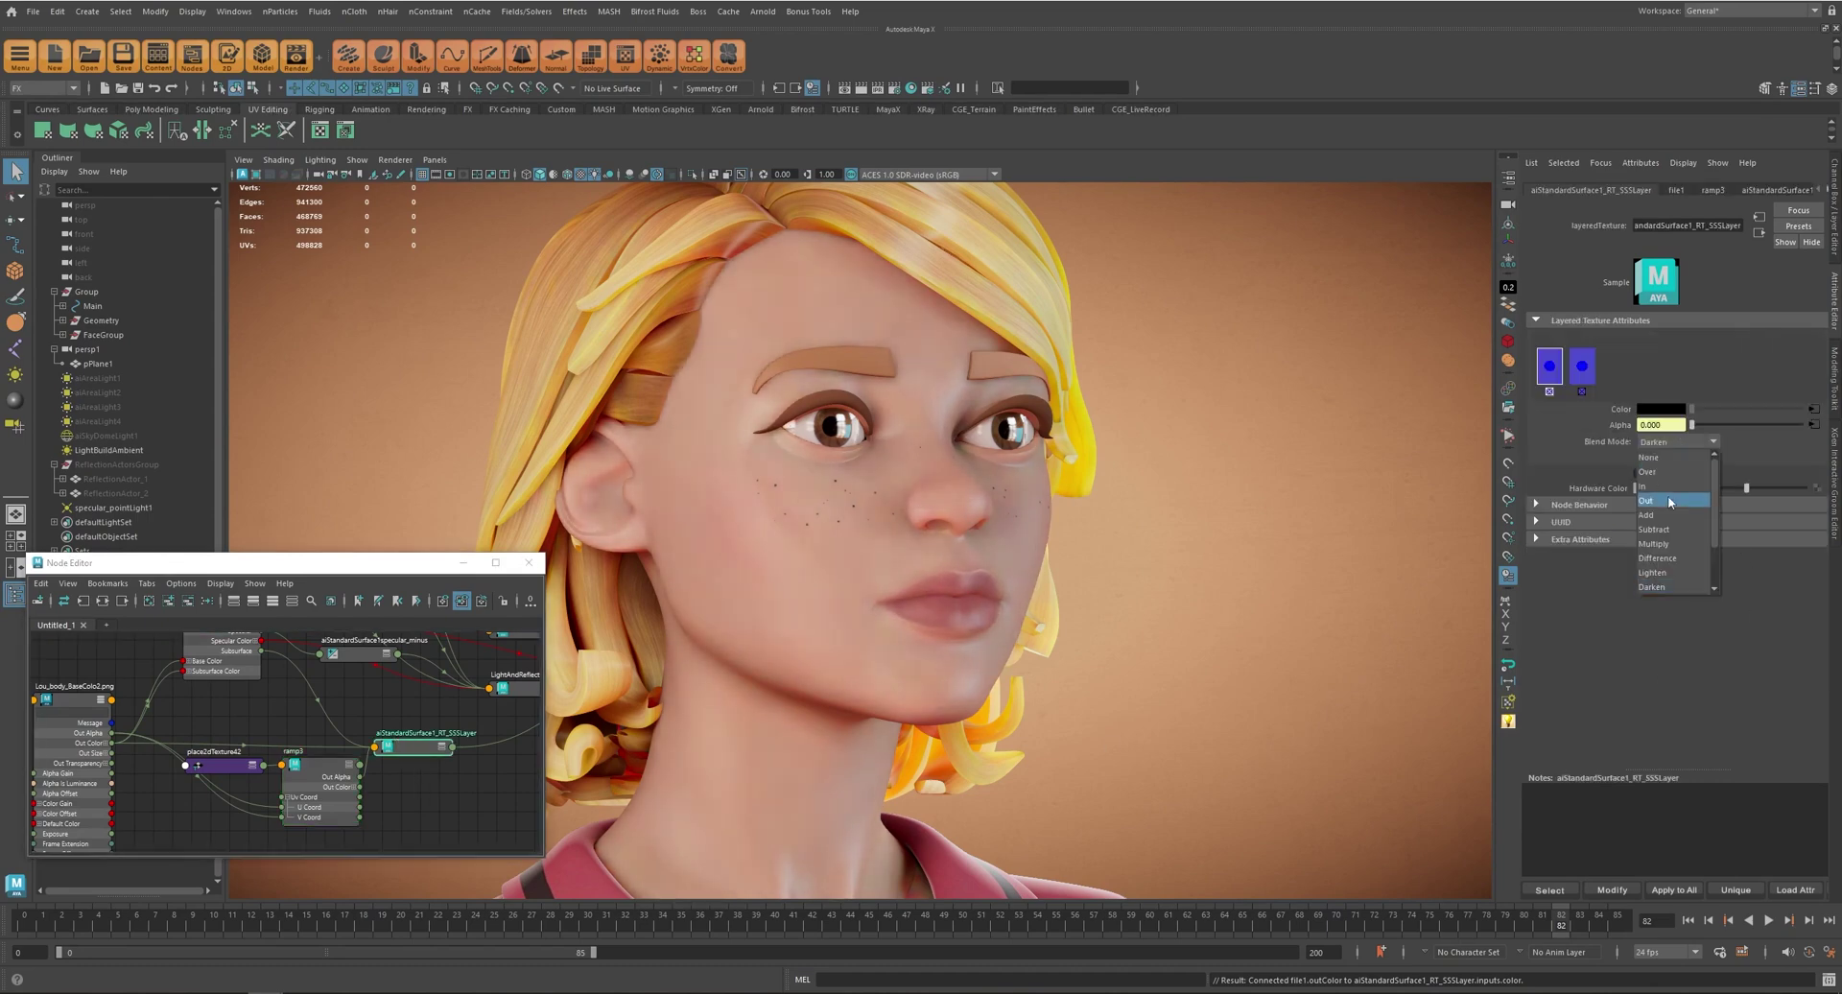
left_click(1667, 544)
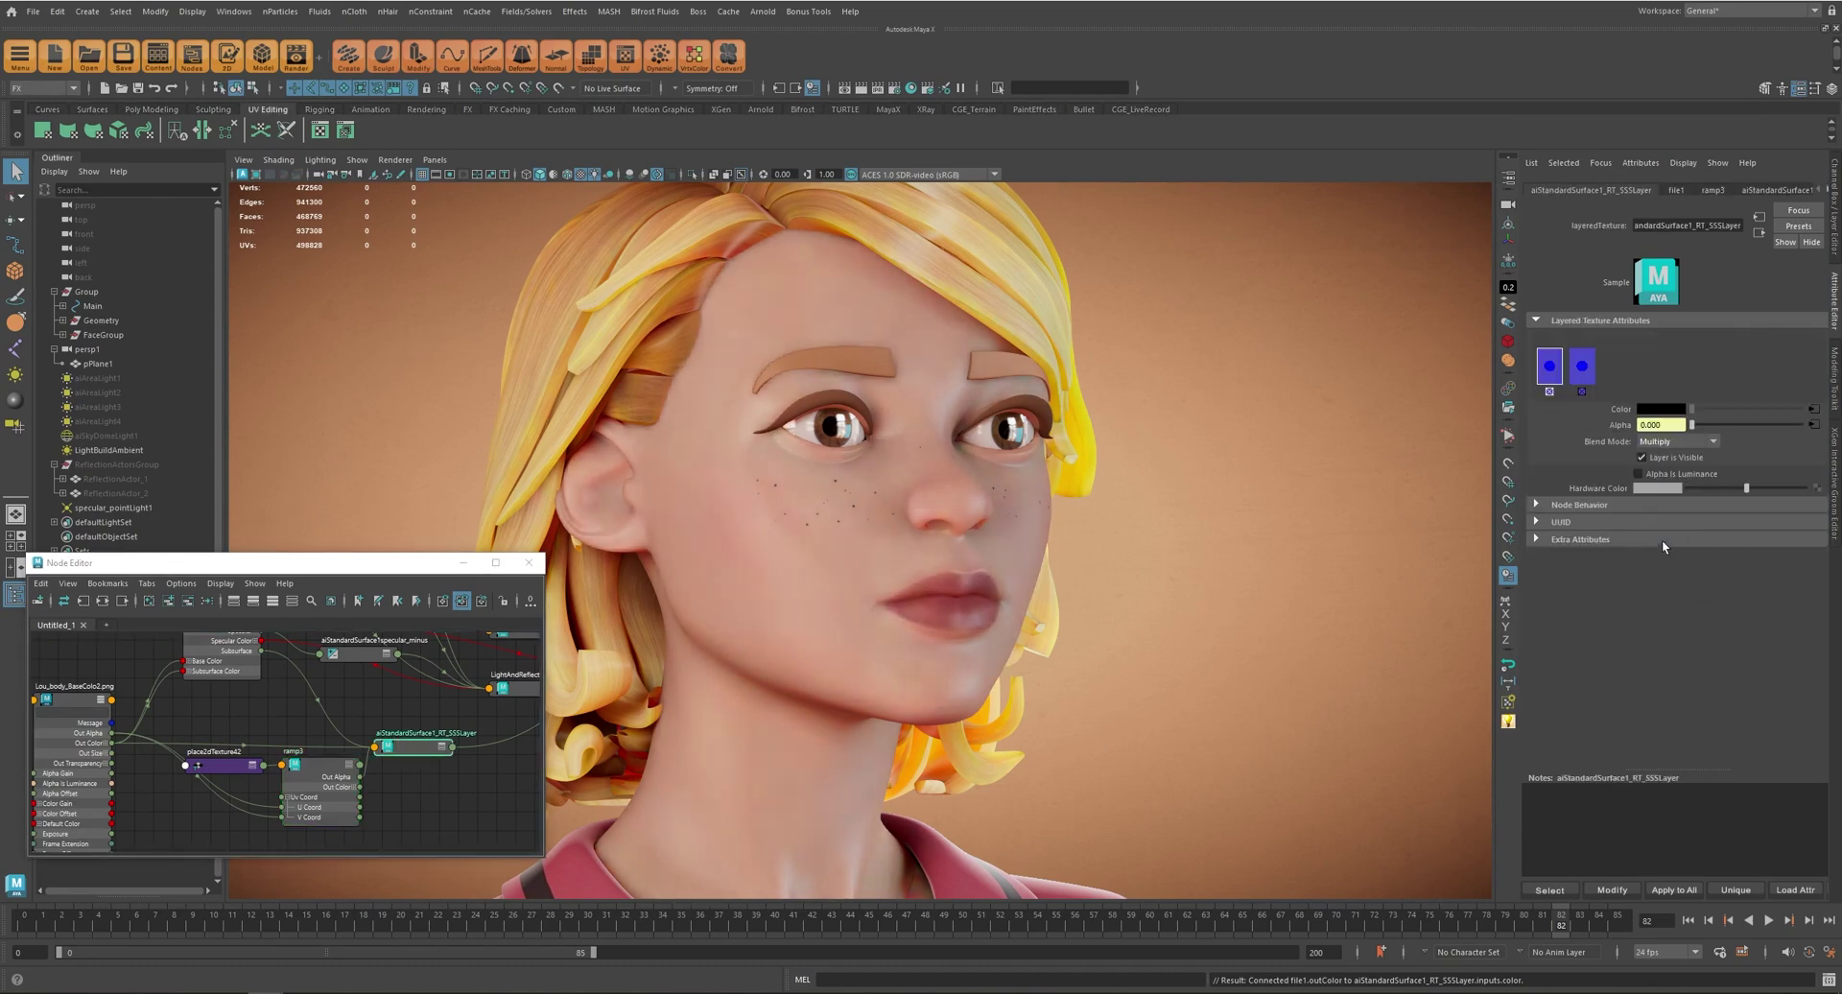
left_click(1672, 443)
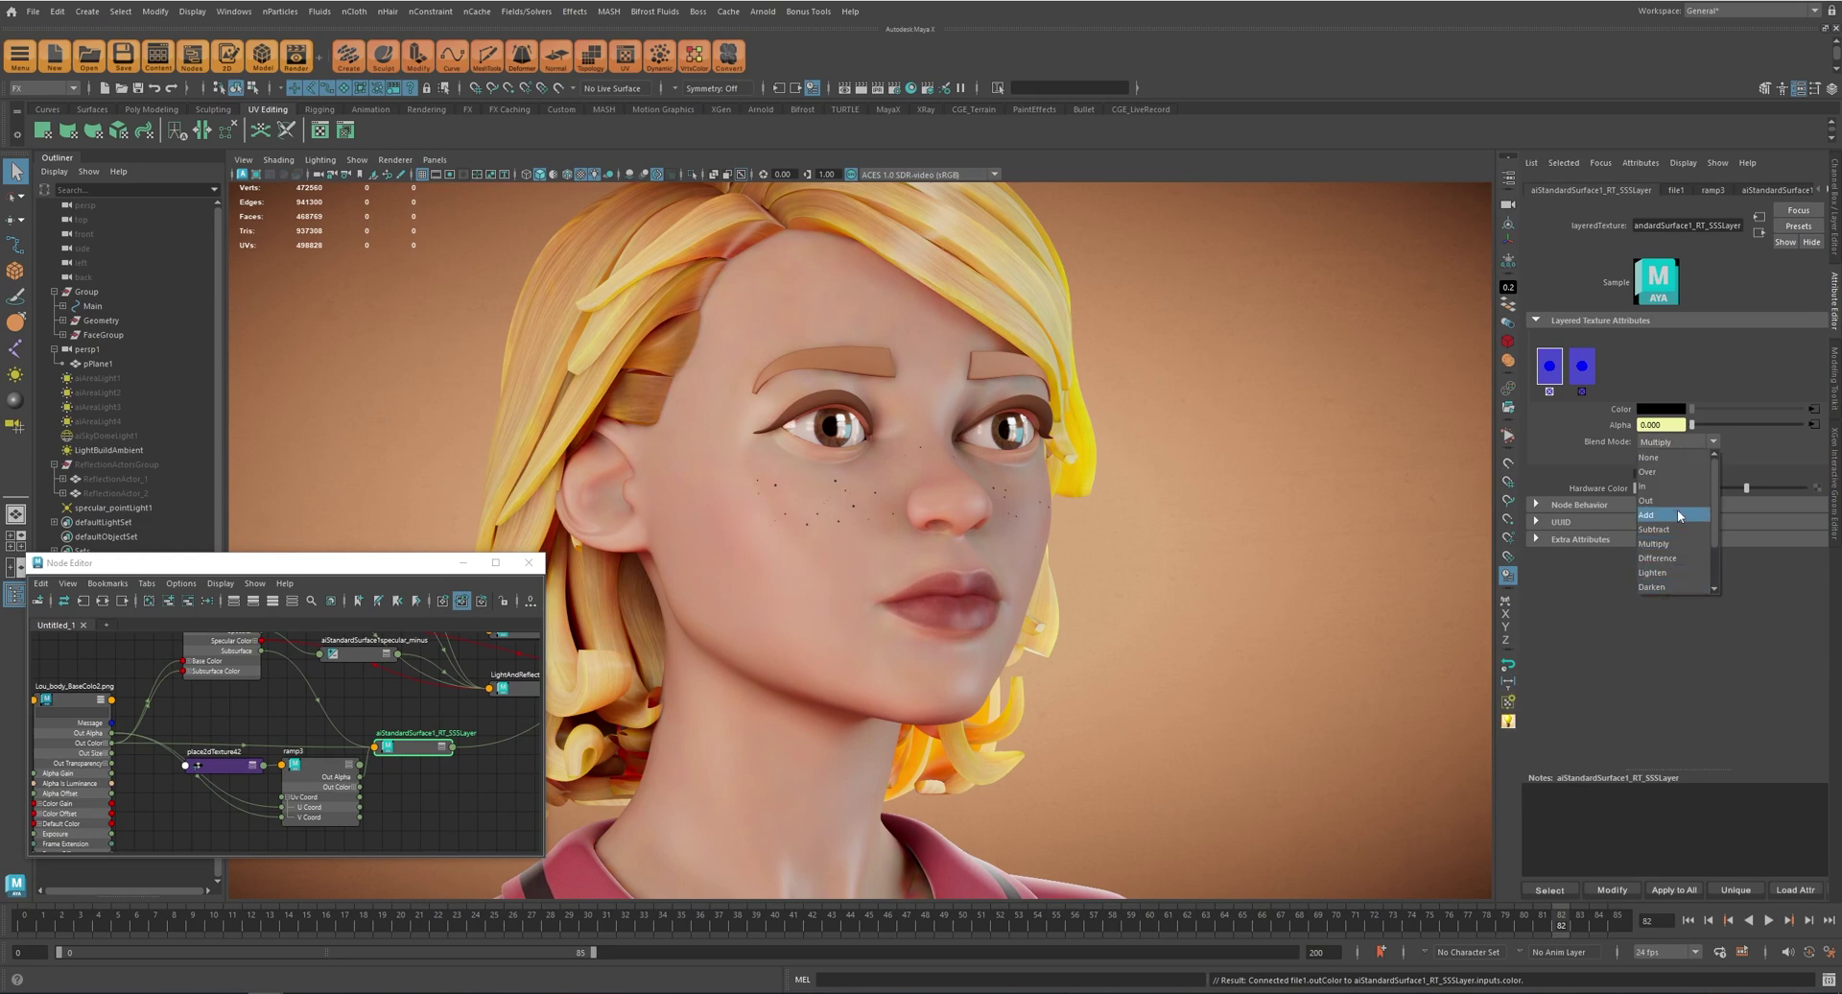
scroll(1672, 573, "down", 1)
left_click(1674, 581)
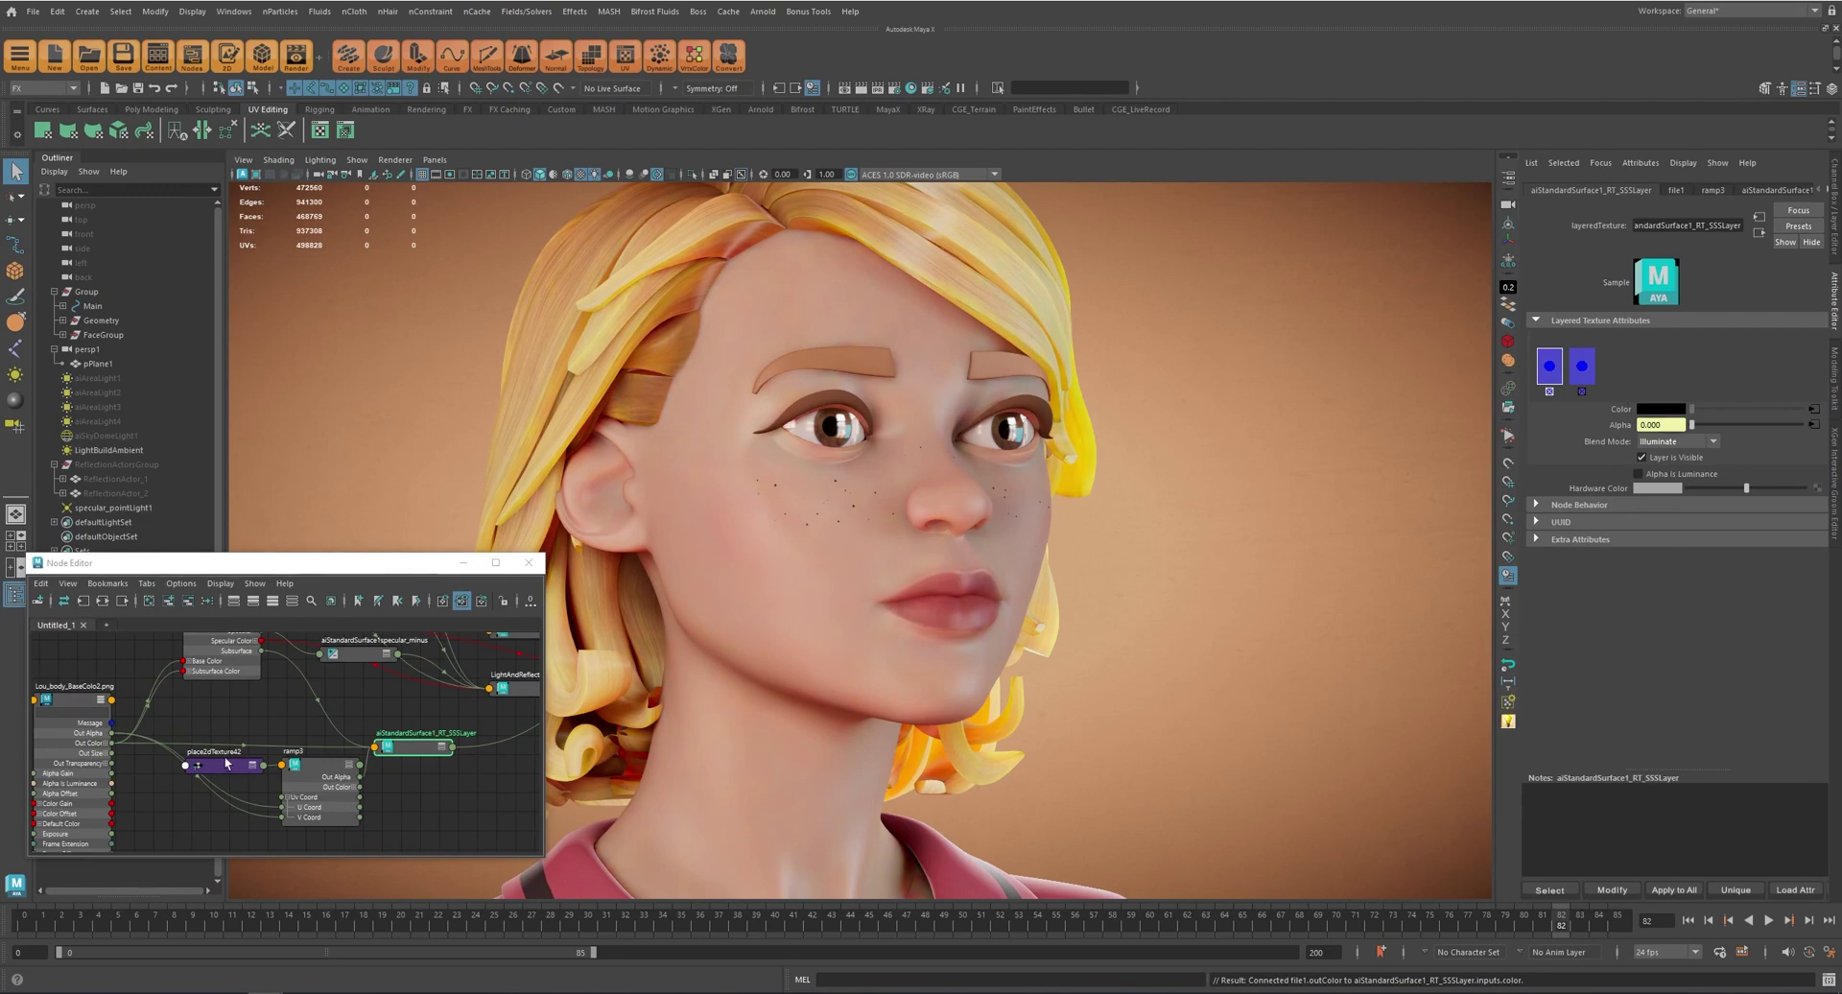
- Darken the ramp's white color handle to a mid grey to soften the freckles and lips
left_click(353, 770)
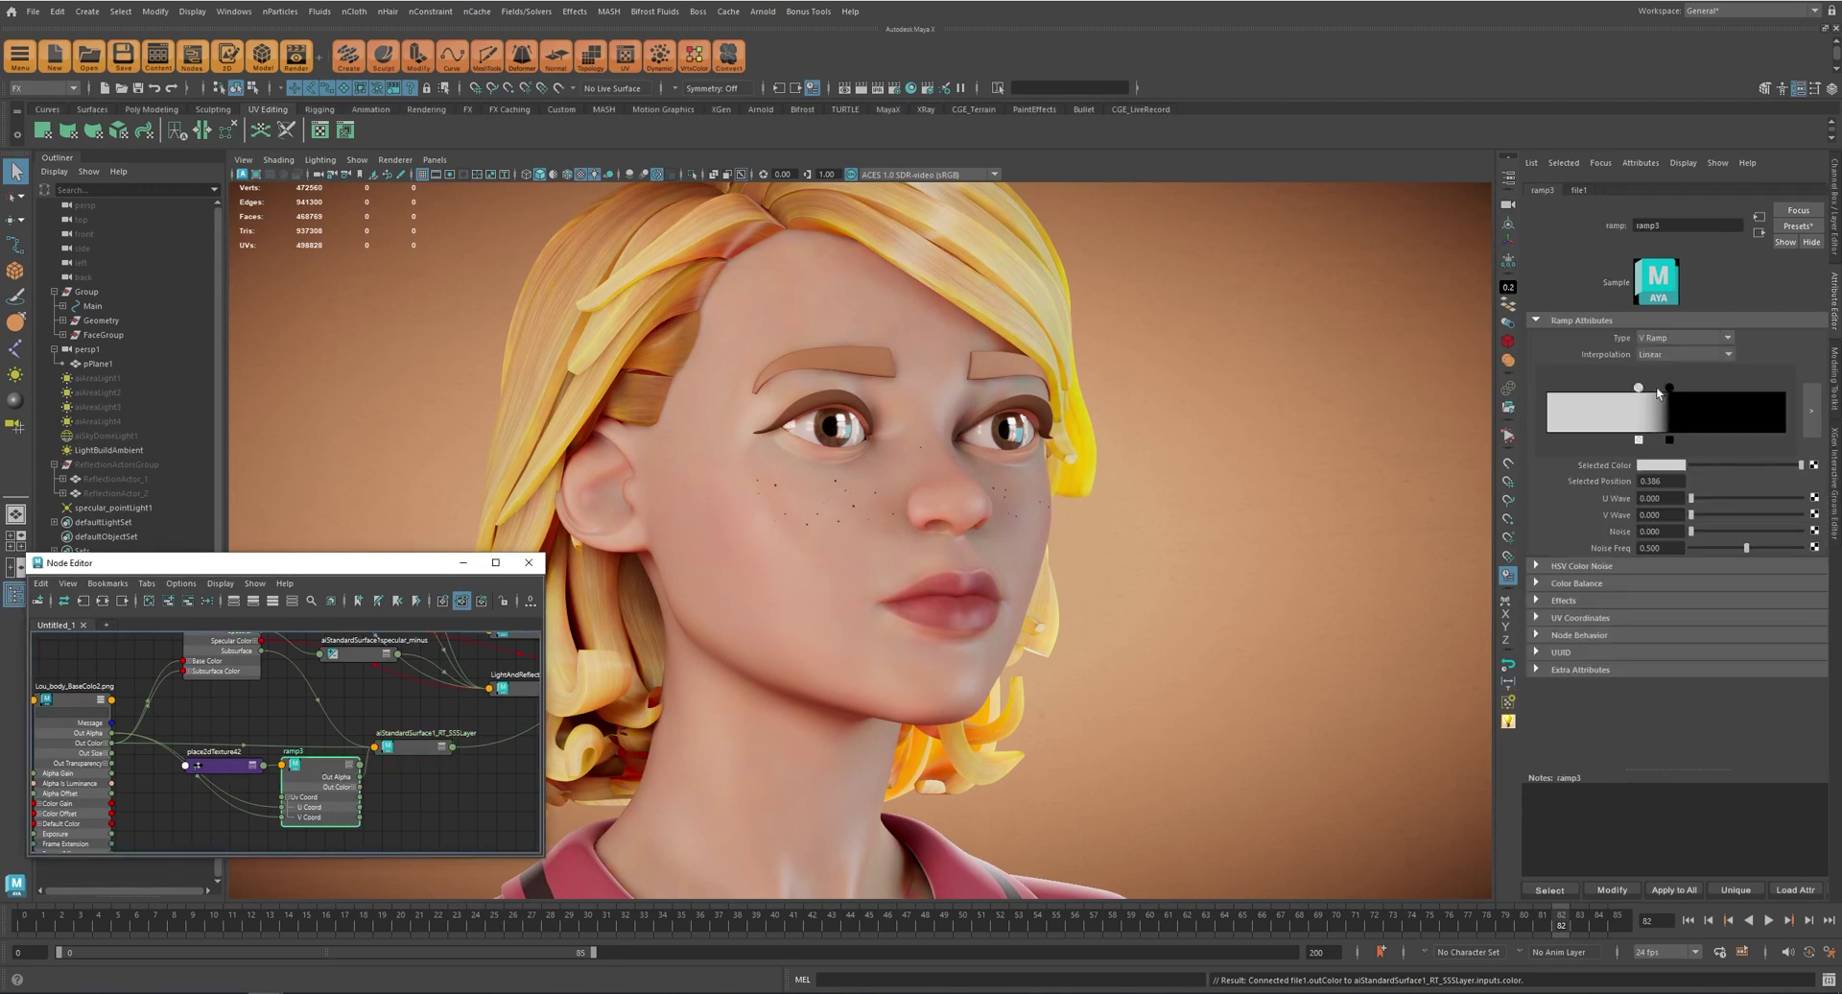
left_click_drag(1801, 466, 1741, 466)
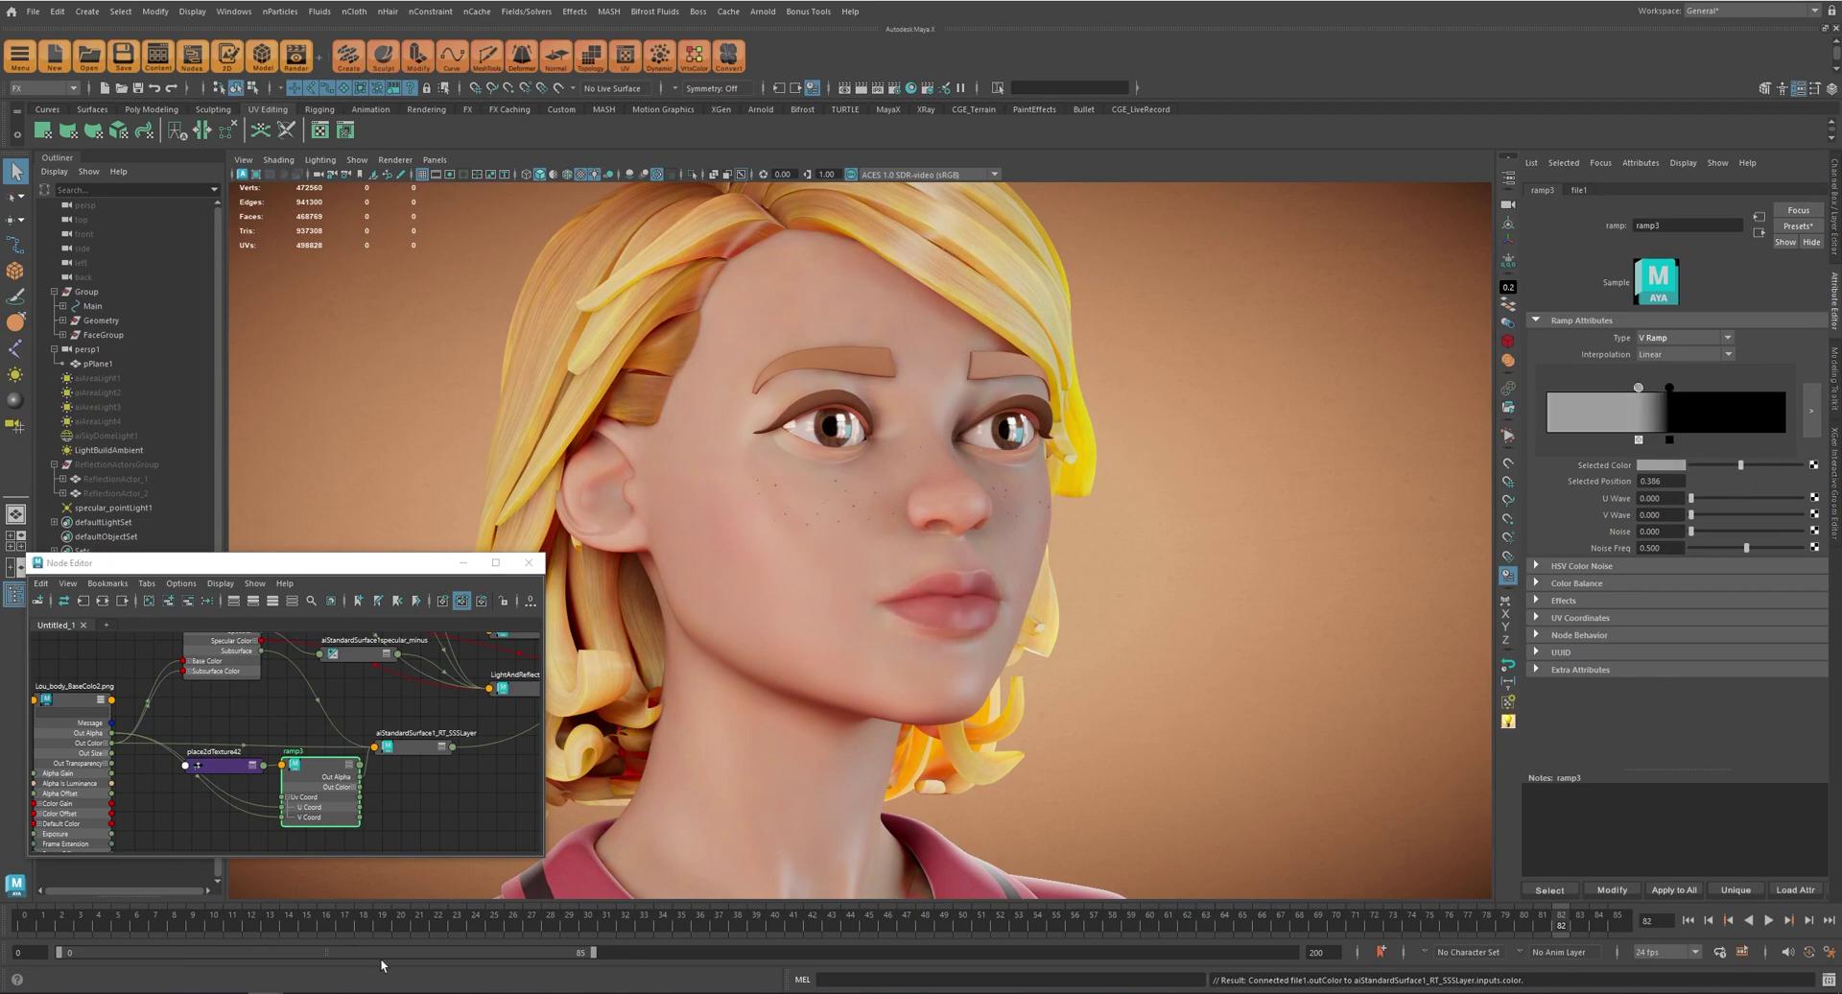